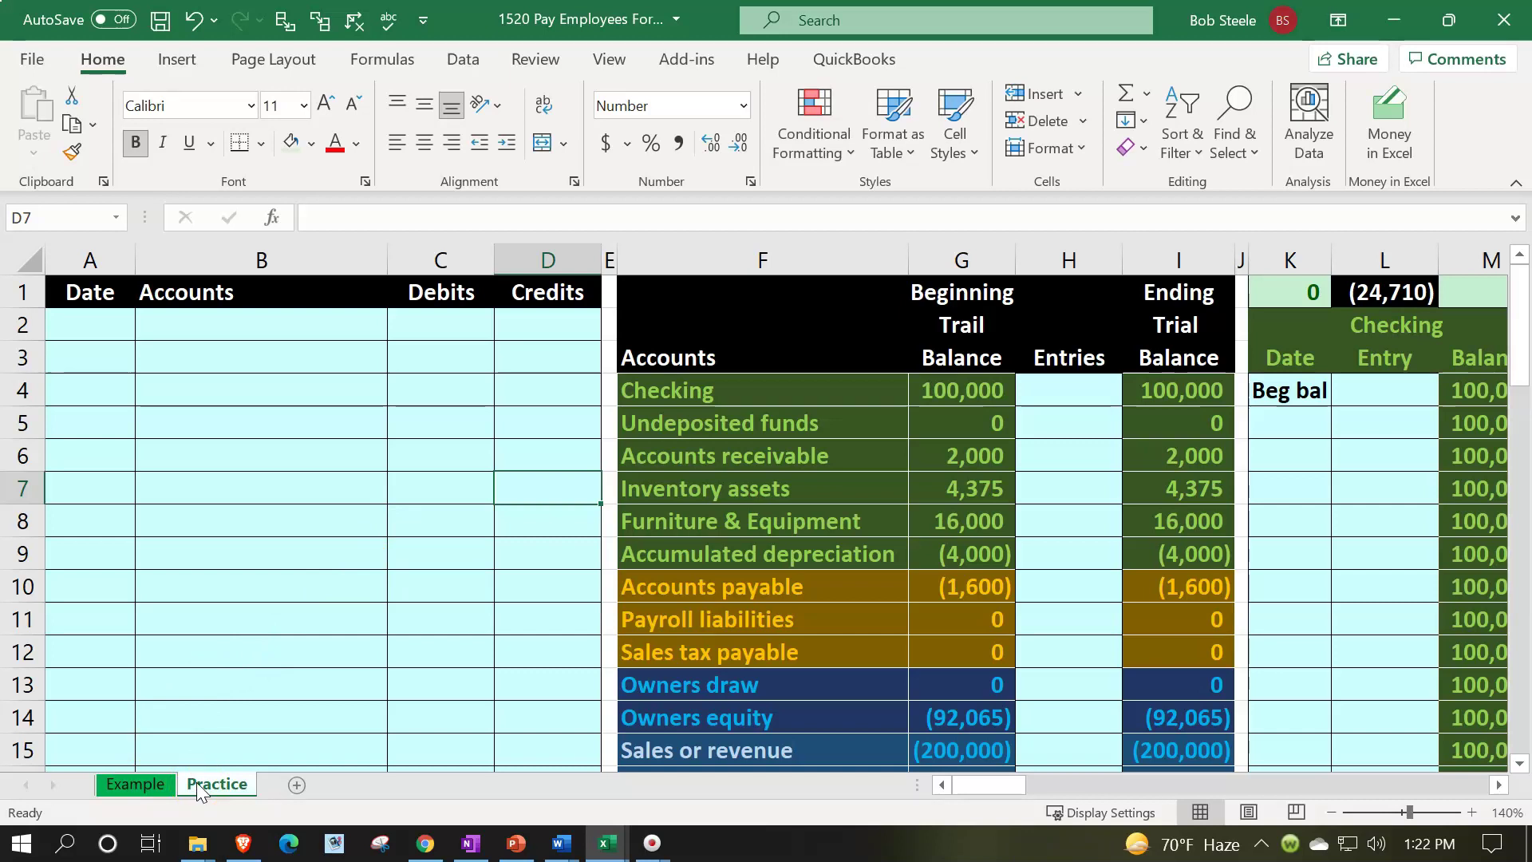
Examine the payroll information and the employee's paycheck detail, including earnings, withholdings and company taxes, beneath the ledger tables on the Practice sheet.
click(290, 491)
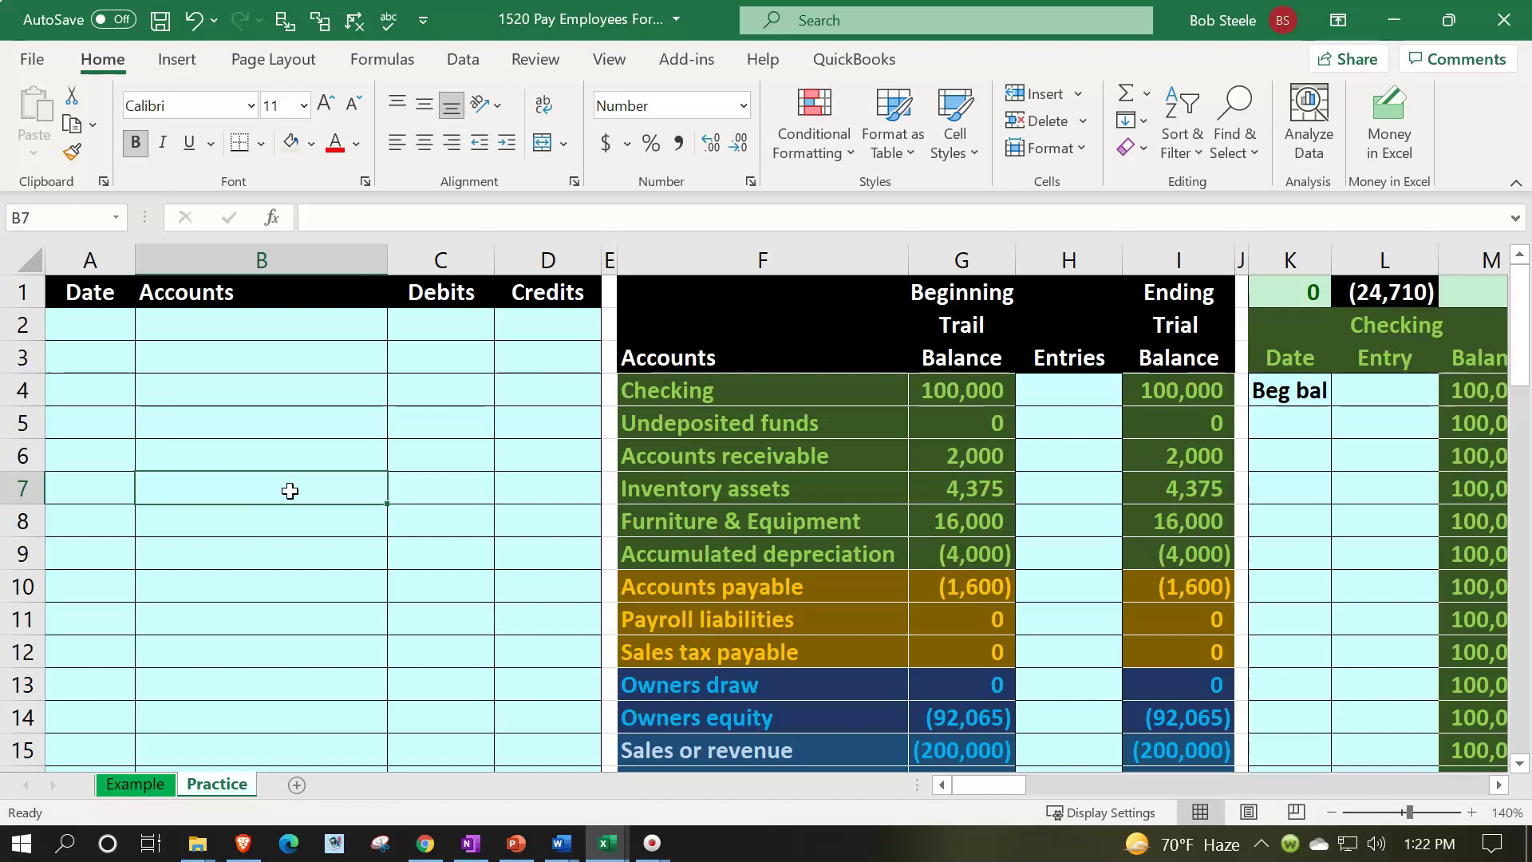
scroll(301, 500, down, 1)
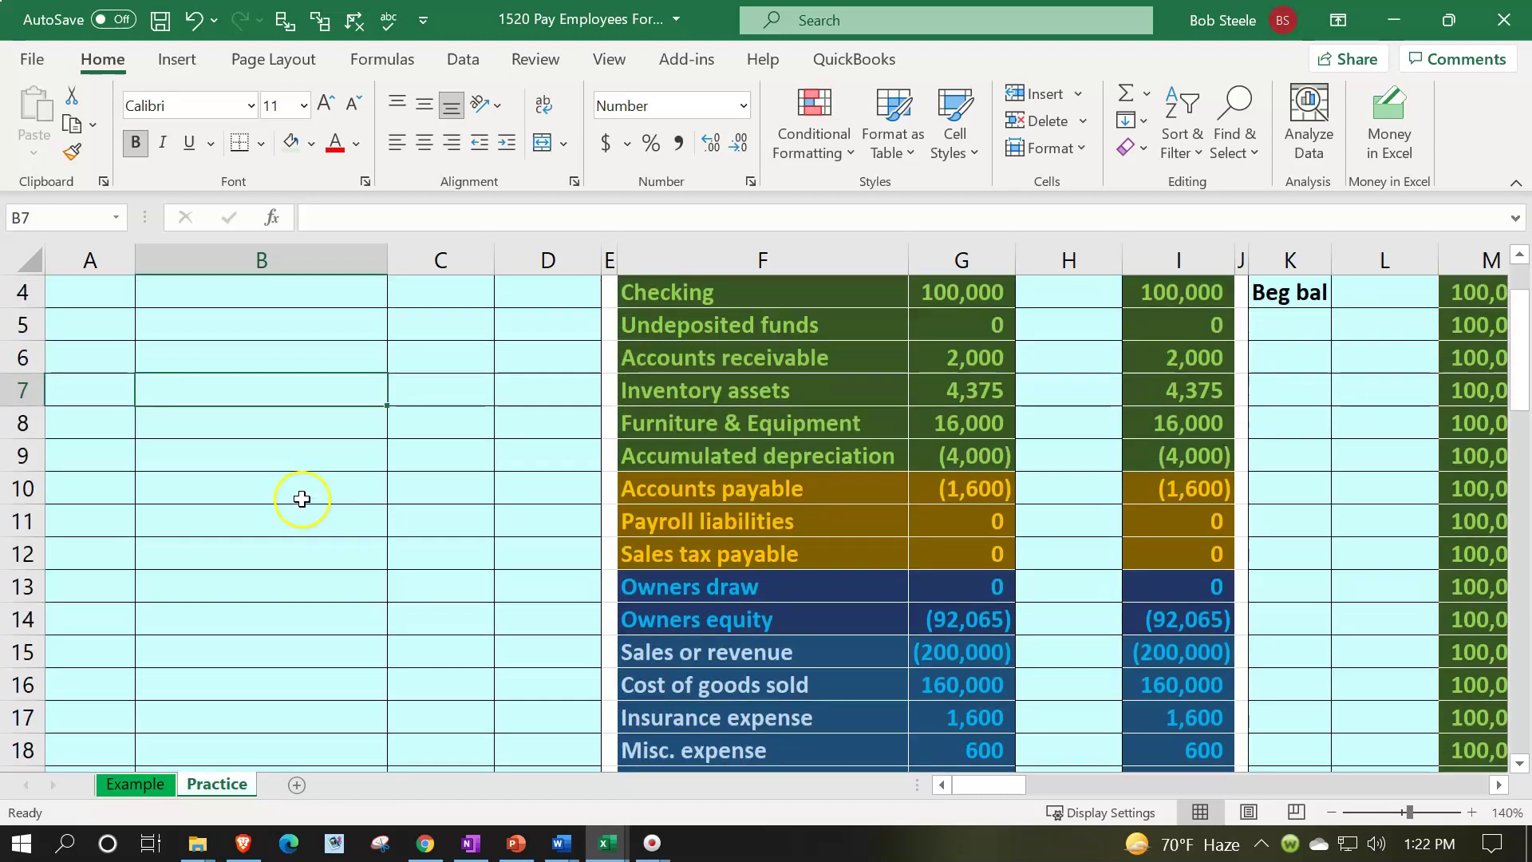
scroll(303, 500, down, 4)
scroll(314, 500, down, 8)
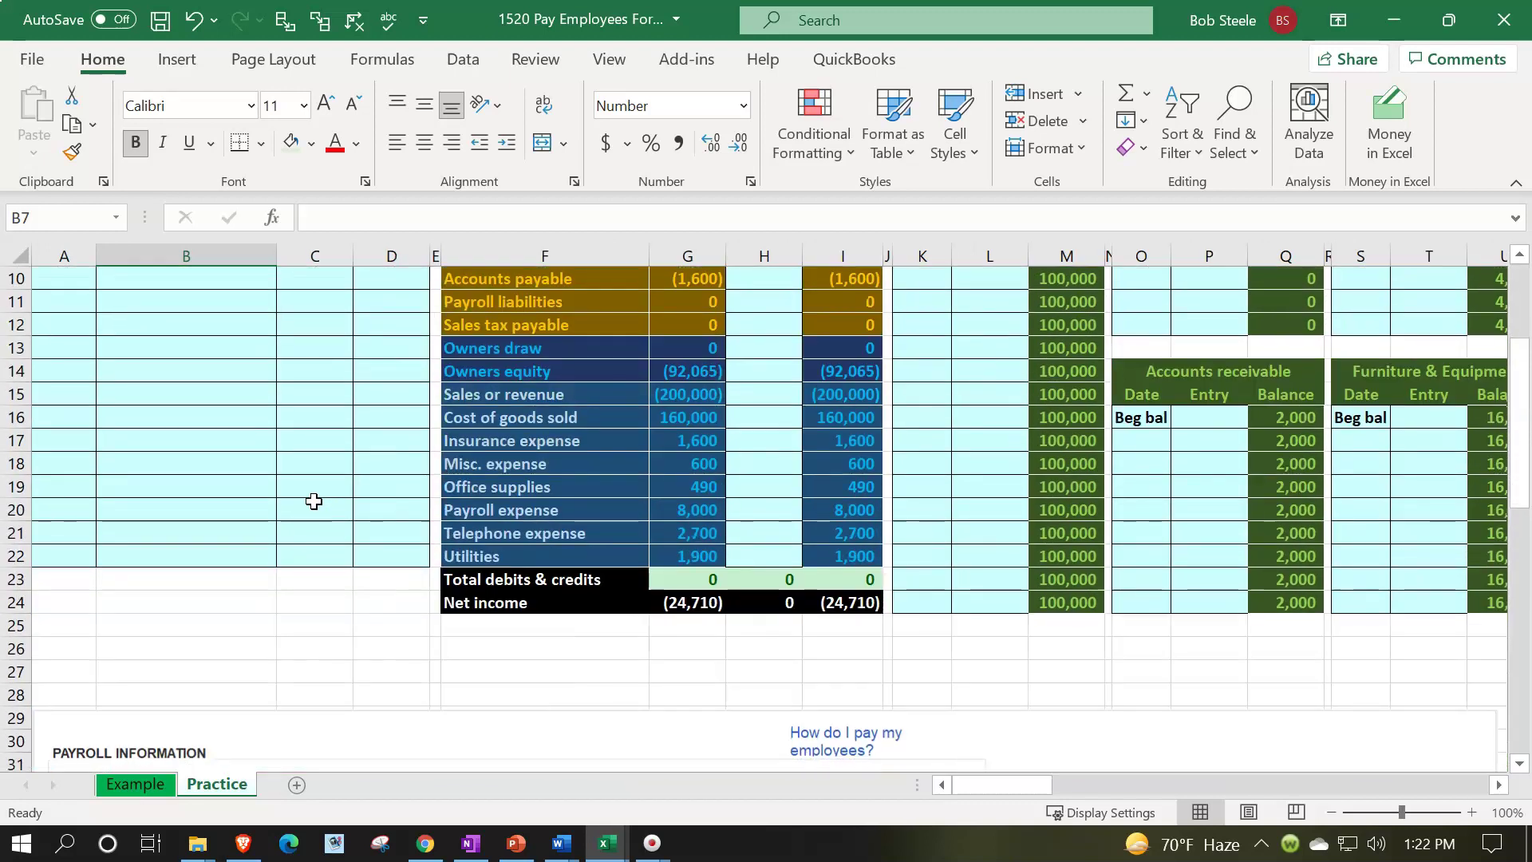
scroll(313, 500, down, 1)
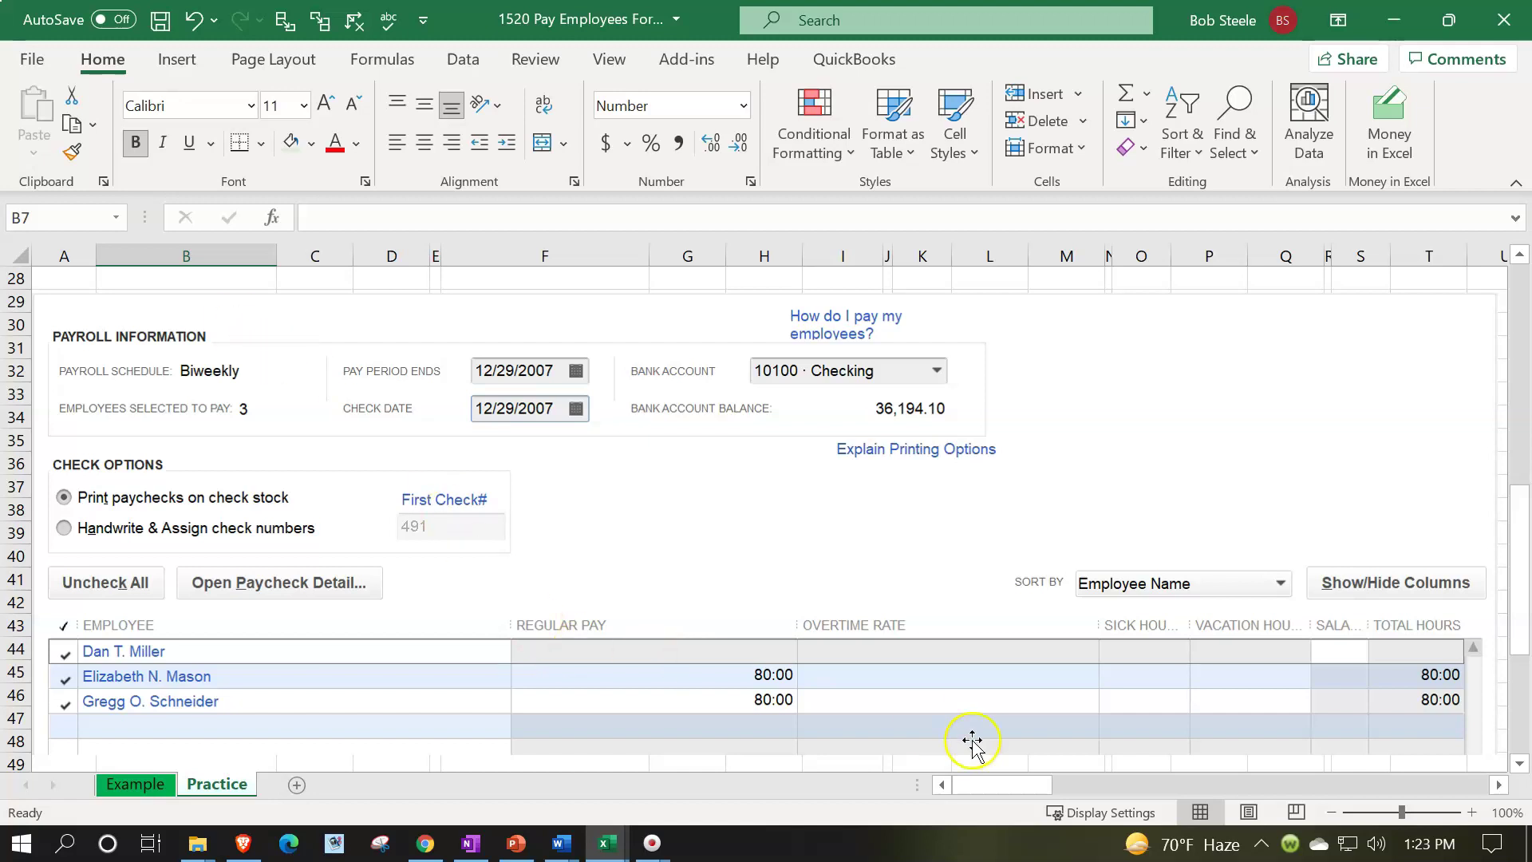
click(998, 785)
drag(998, 785, 1092, 785)
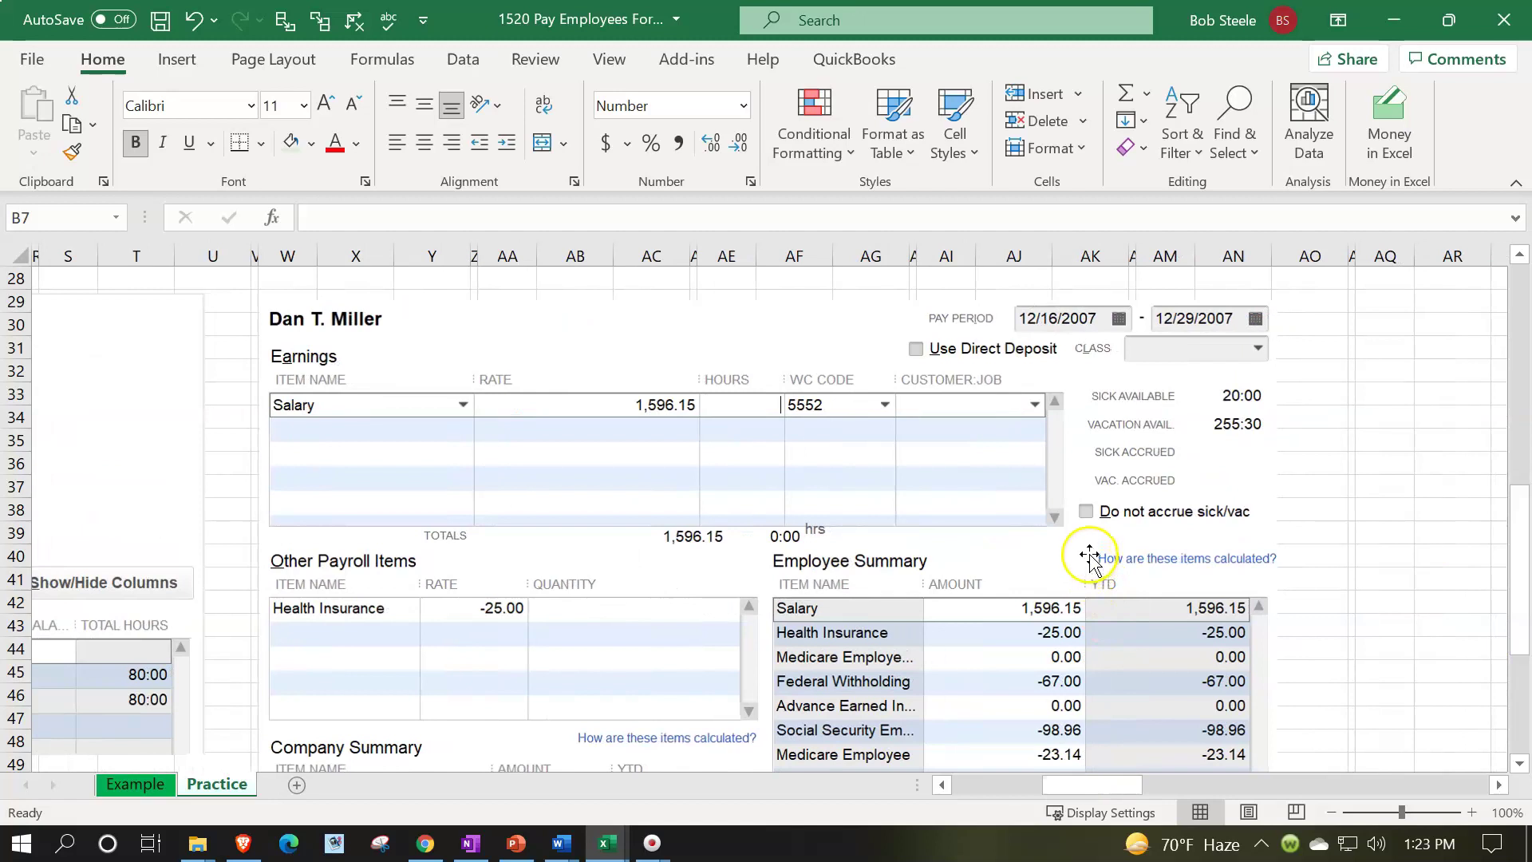
scroll(1090, 559, down, 1)
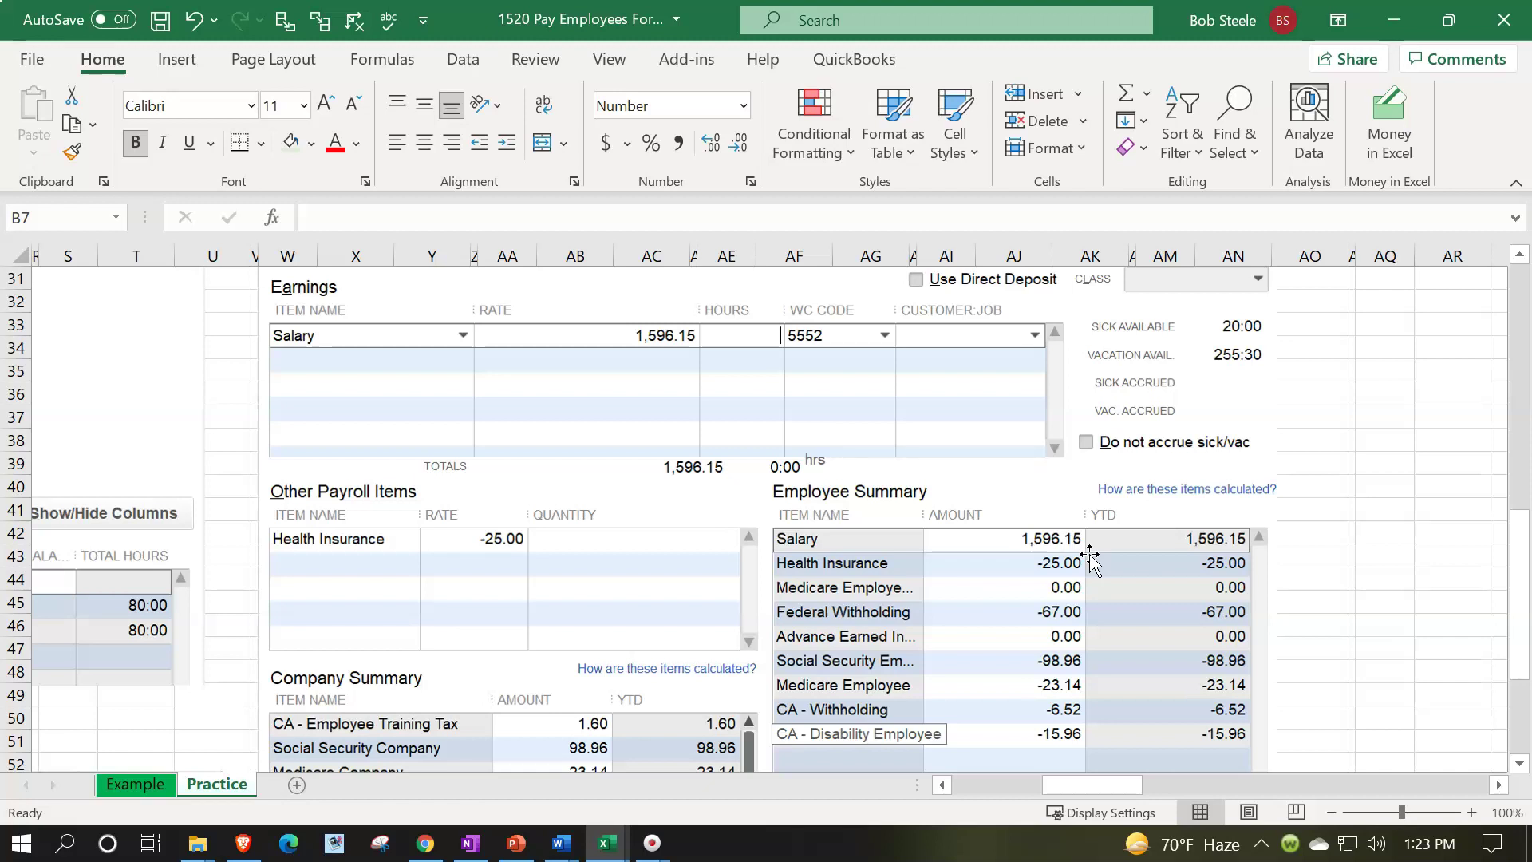
scroll(1091, 559, down, 1)
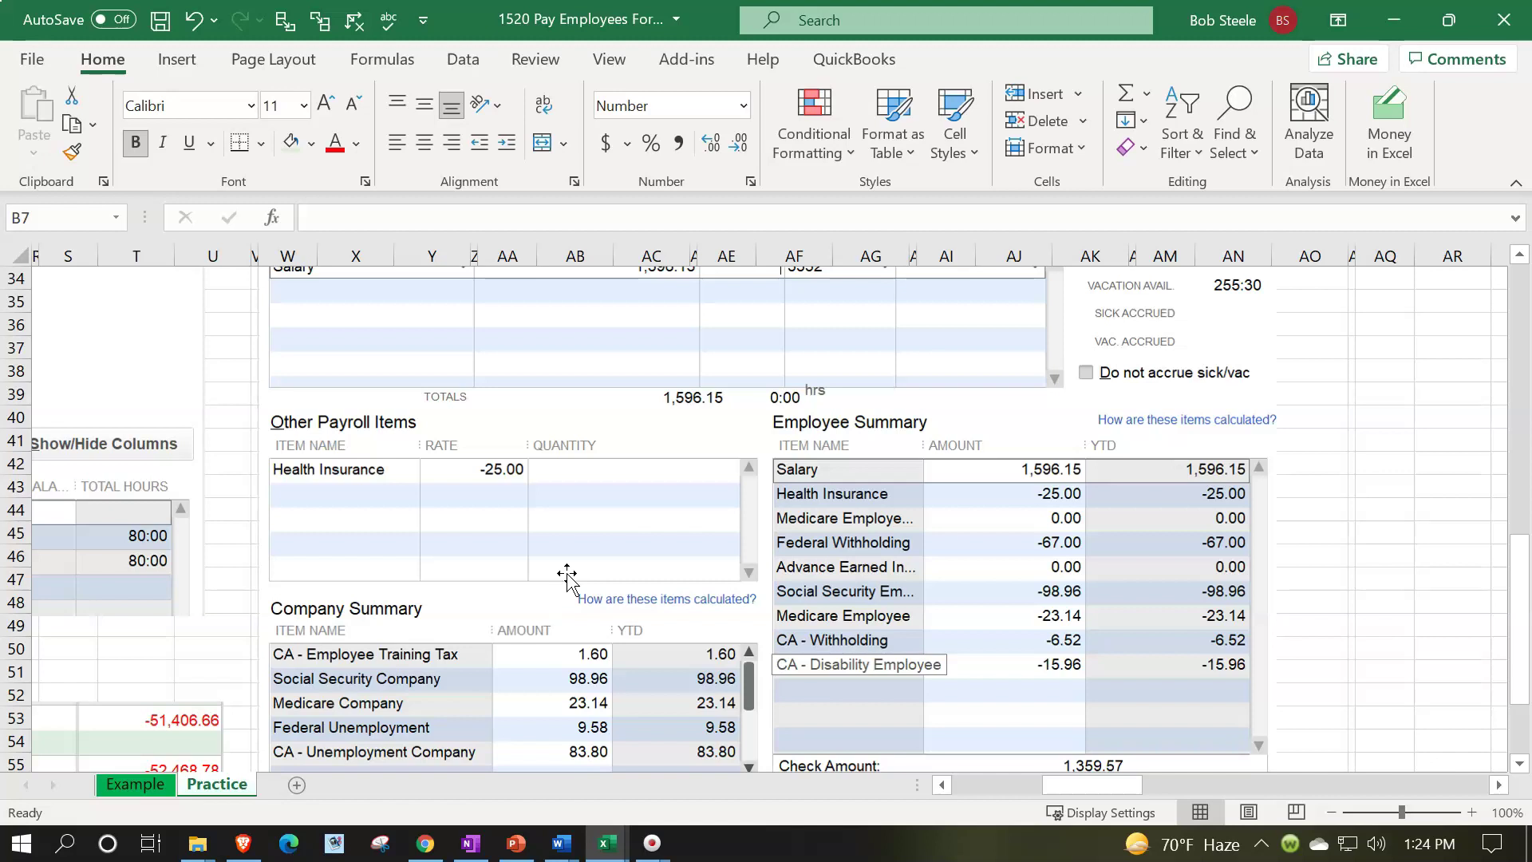
scroll(567, 575, up, 11)
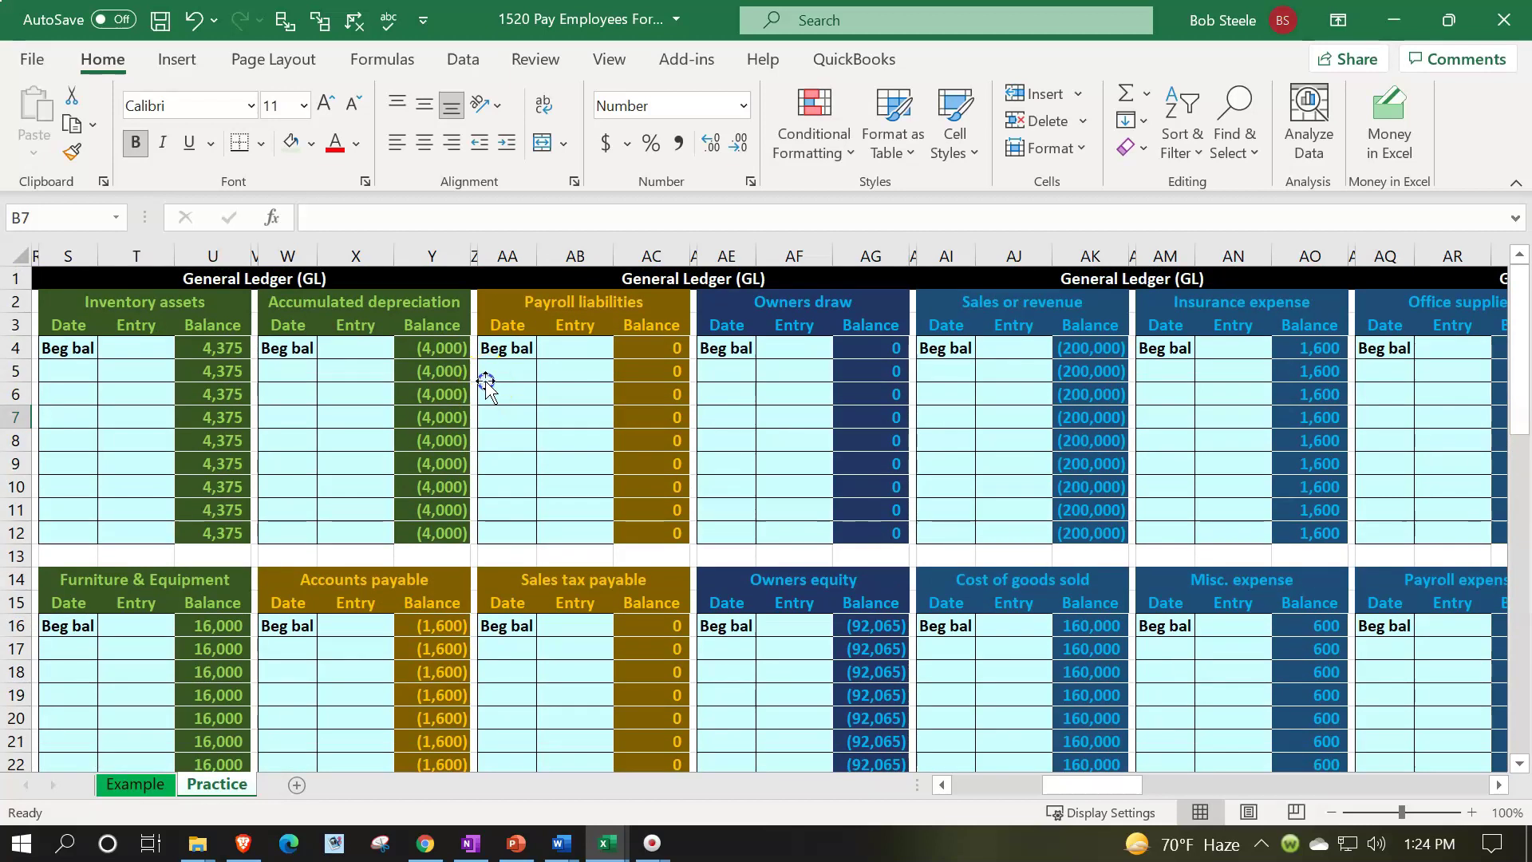
Return to the journal entry columns at the start of the sheet and view them at 140% zoom.
click(486, 376)
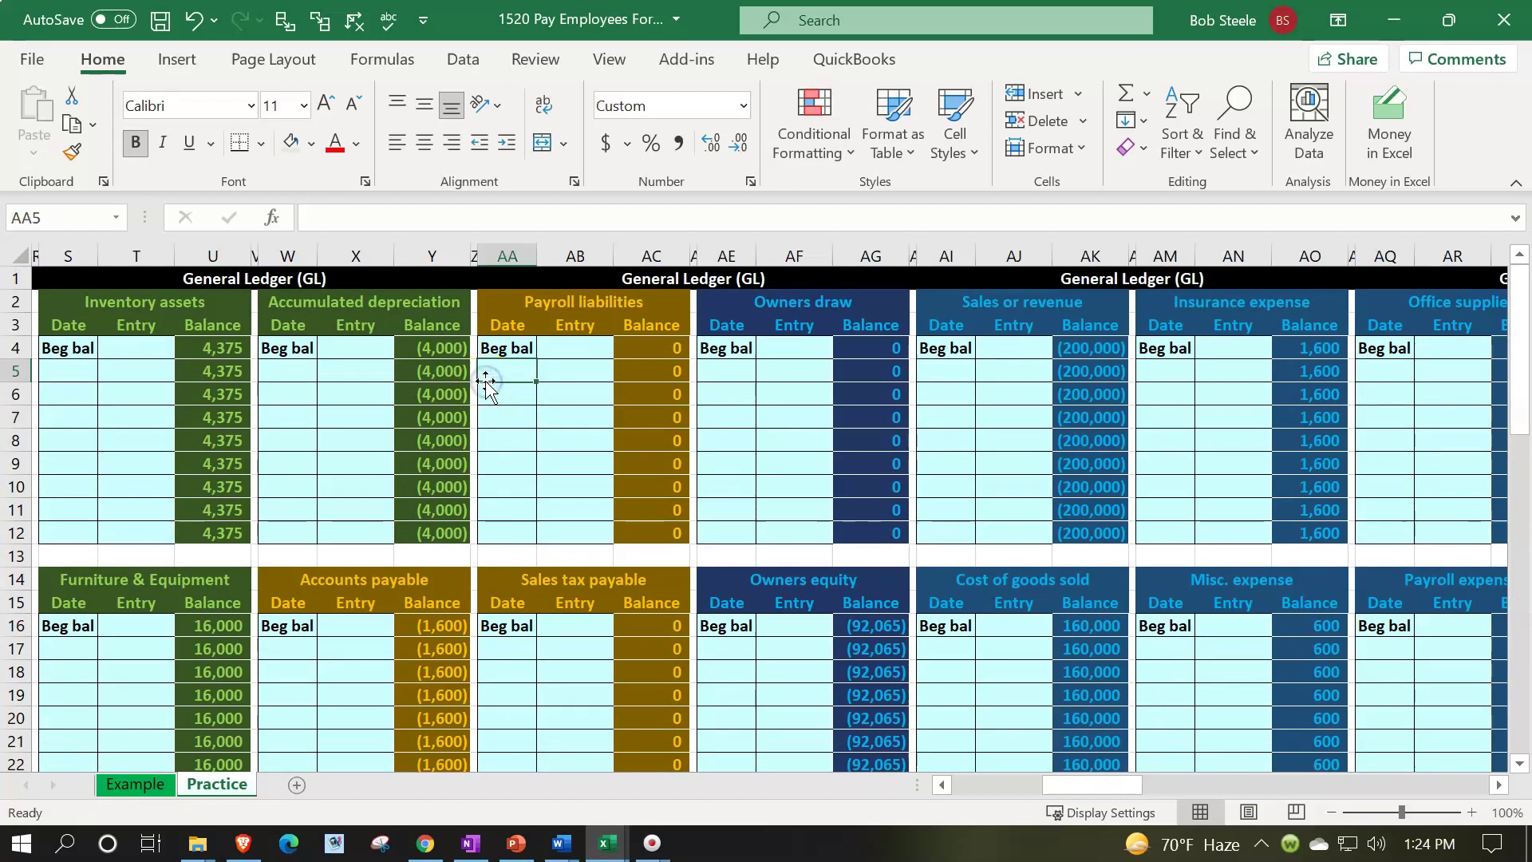
key(Left)
key(Left)
key(Left)
key(Left)
key(Left)
key(Left)
key(Left)
key(Left)
key(Left)
key(Left)
key(Left)
key(Left)
key(Left)
key(Left)
key(Left)
key(Left)
key(Left)
key(Left)
key(Left)
key(Left)
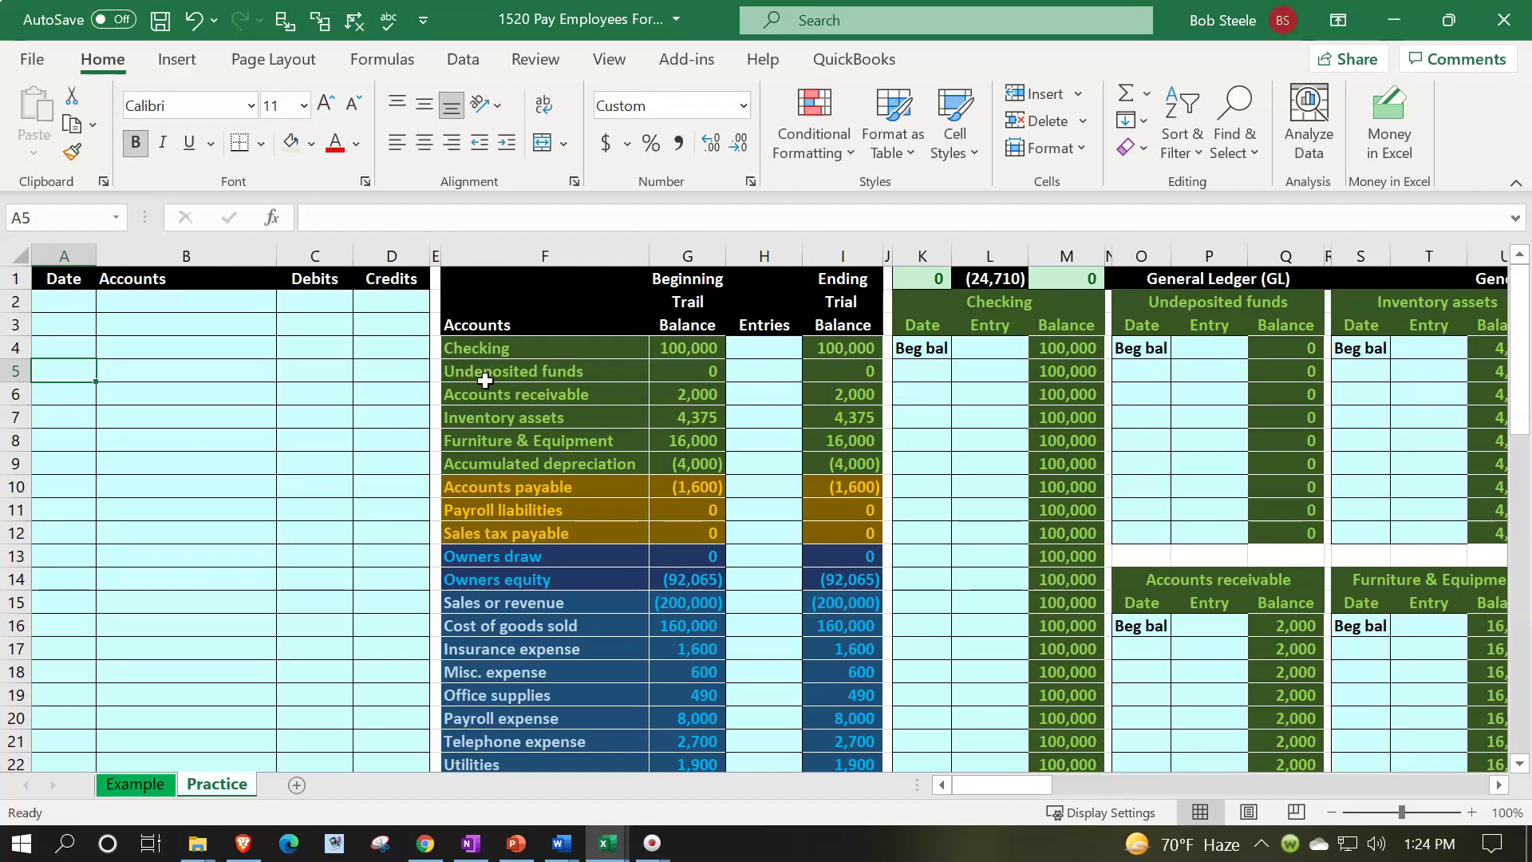
click(1472, 812)
click(1472, 812)
click(1472, 813)
click(1471, 812)
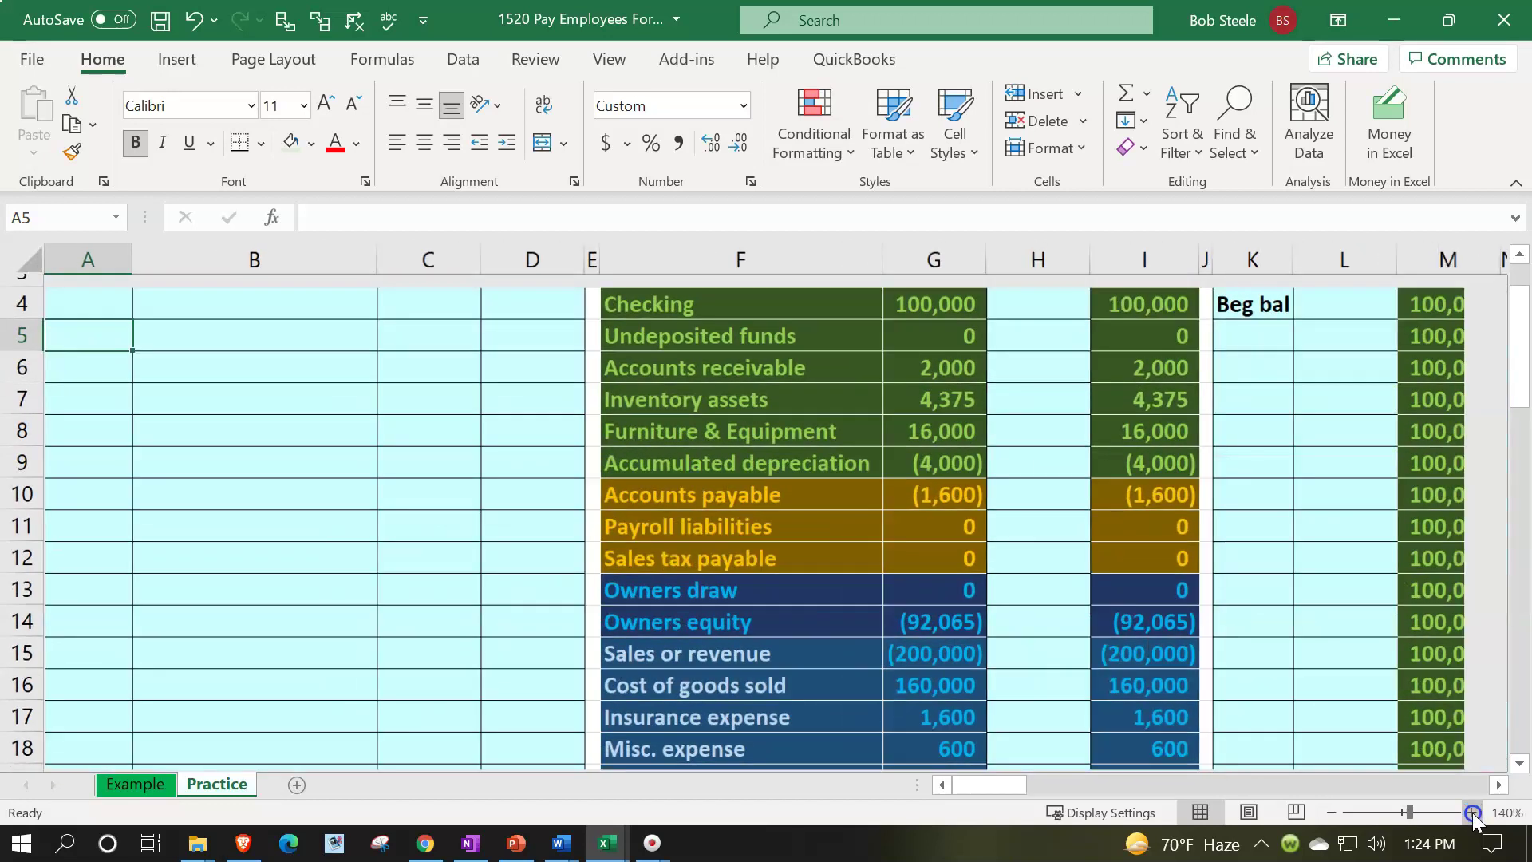
scroll(328, 530, up, 2)
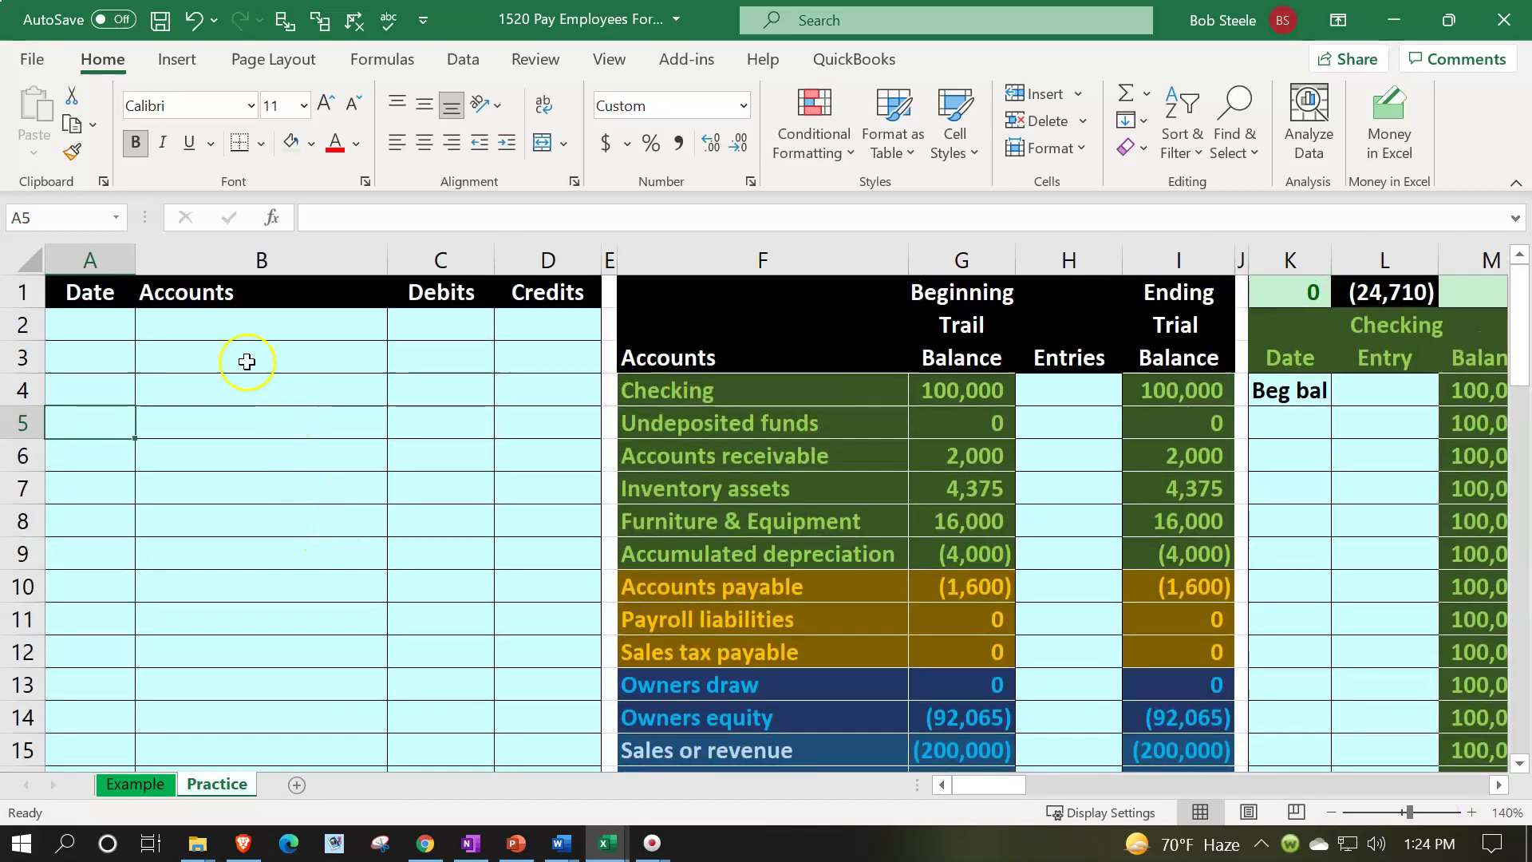
click(247, 362)
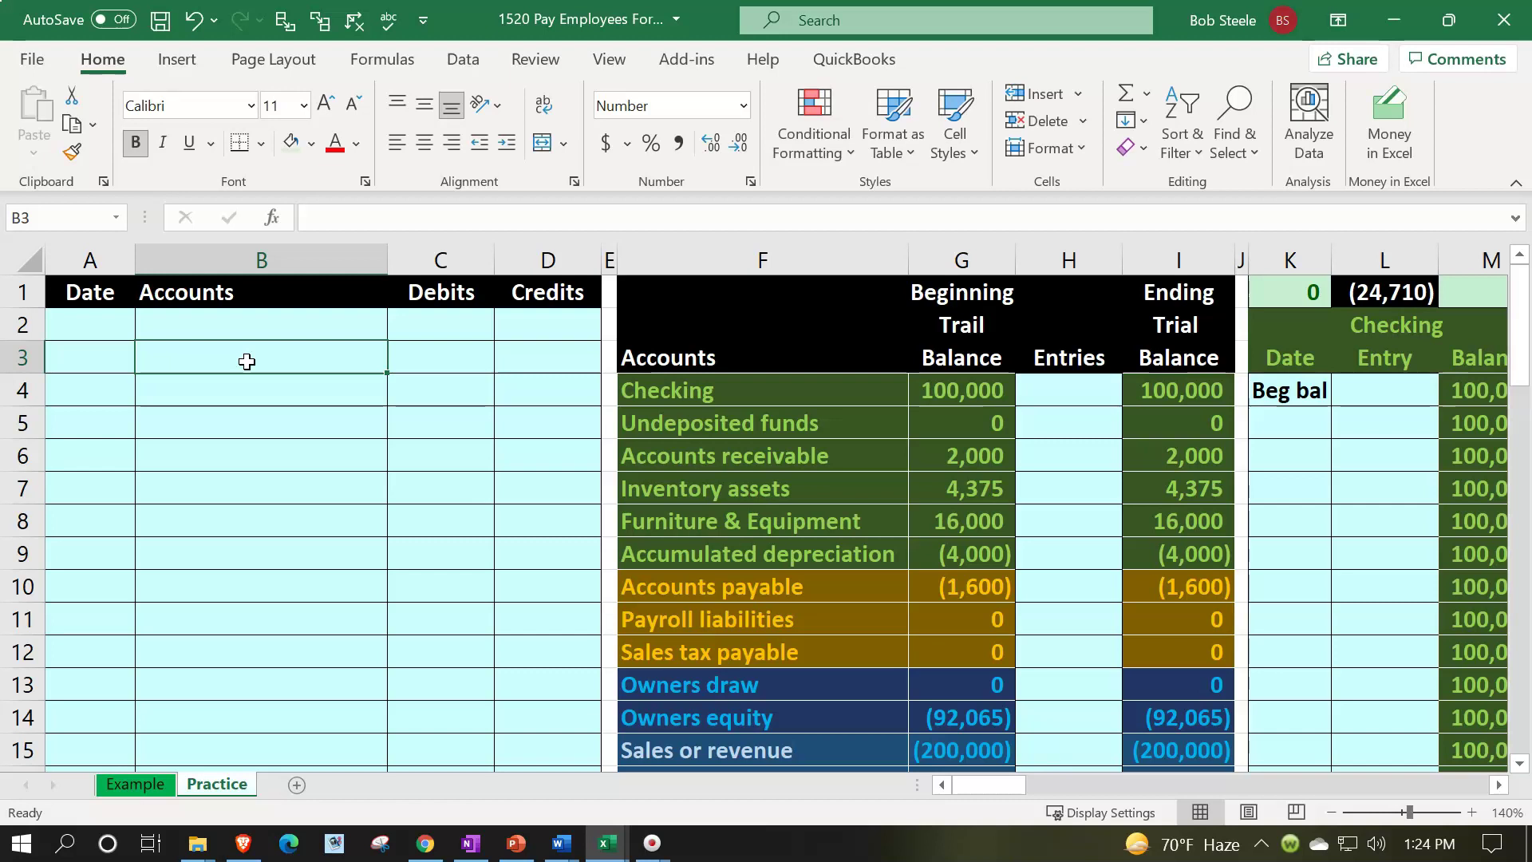
In the blank columns beyond the Statement of Equity, enter the headings "Eployees" in CP1 and "Gross" over "Pay" in CQ1:CQ2.
key(Right)
key(Right)
key(Right)
key(Right)
key(Right)
key(Right)
key(Right)
key(Right)
key(Right)
key(Right)
key(Right)
key(Right)
key(Right)
key(Right)
key(Right)
key(Right)
key(Right)
key(Right)
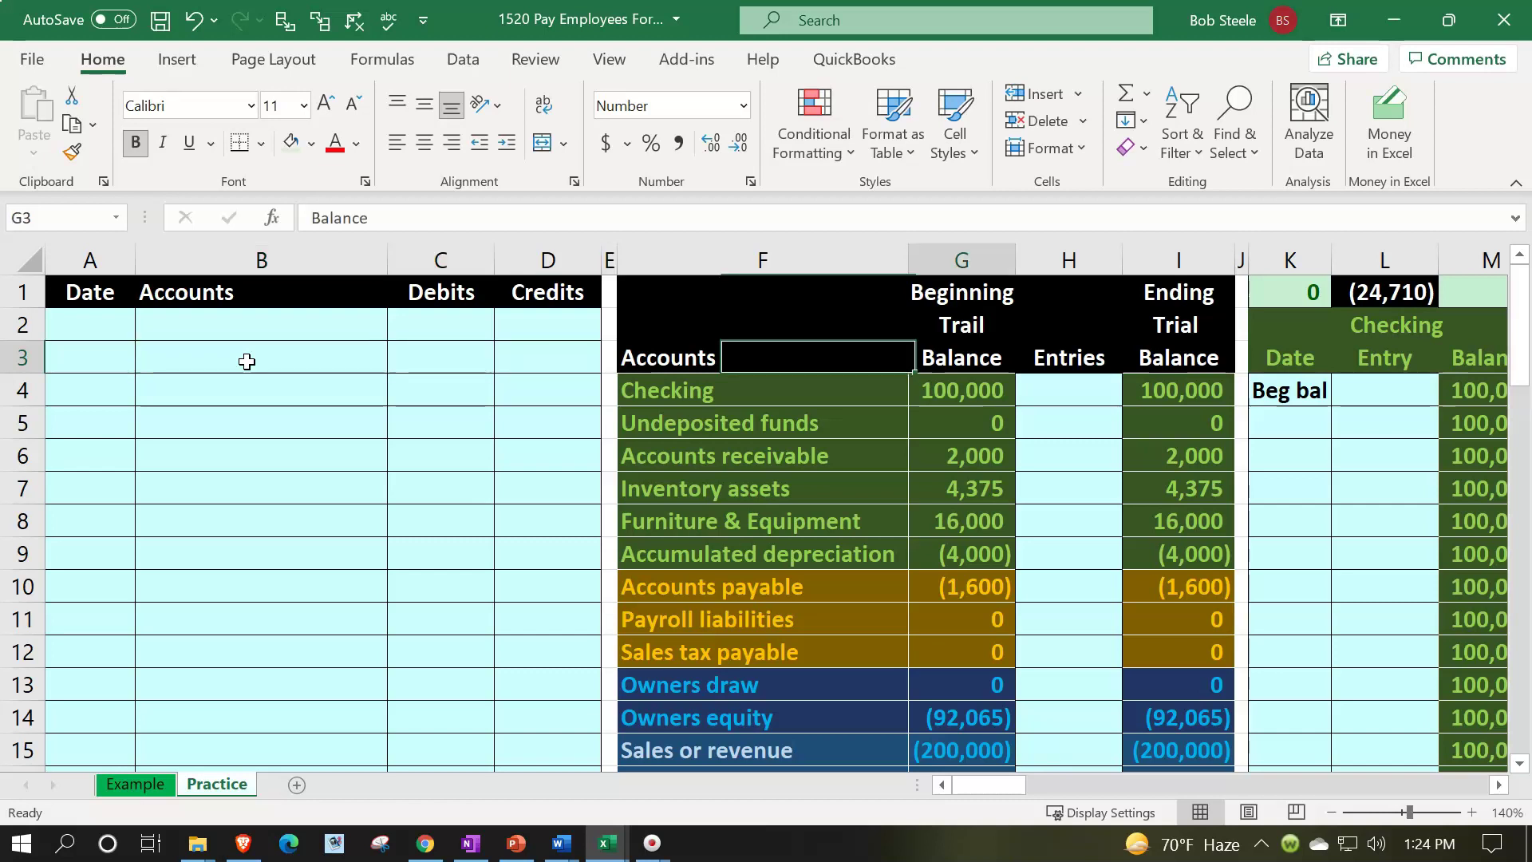
key(Right)
key(Right)
key(Right)
key(Right)
key(Right)
key(Right)
key(Right)
key(Right)
key(Right)
key(Right)
key(Right)
key(Right)
key(Right)
key(Right)
key(Right)
key(Right)
key(Right)
key(Right)
key(Right)
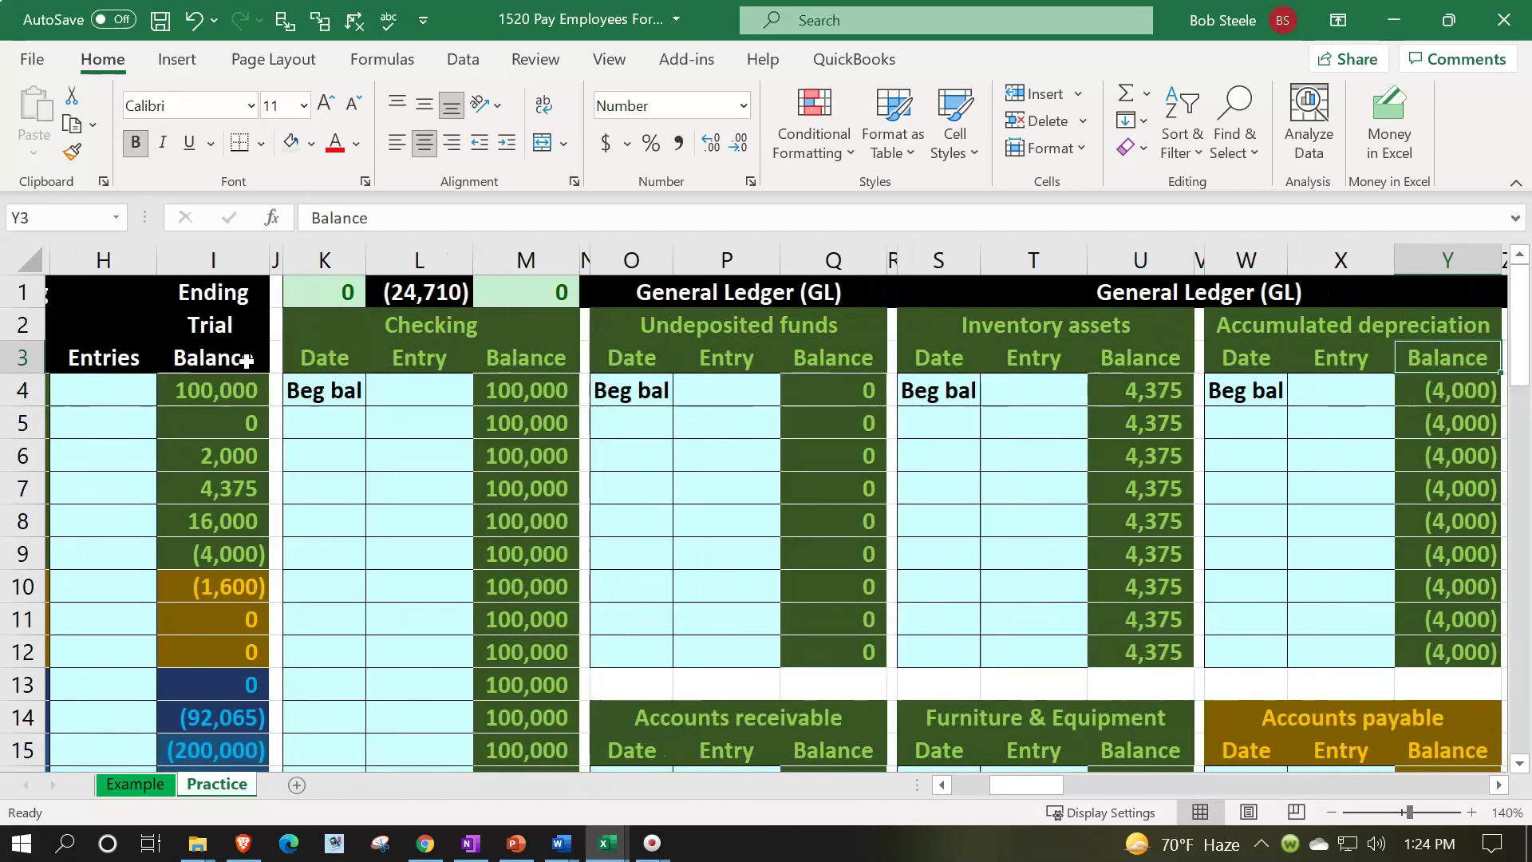
key(Right)
key(Right)
key(Right)
key(Right)
key(Right)
key(Right)
key(Right)
key(Right)
key(Right)
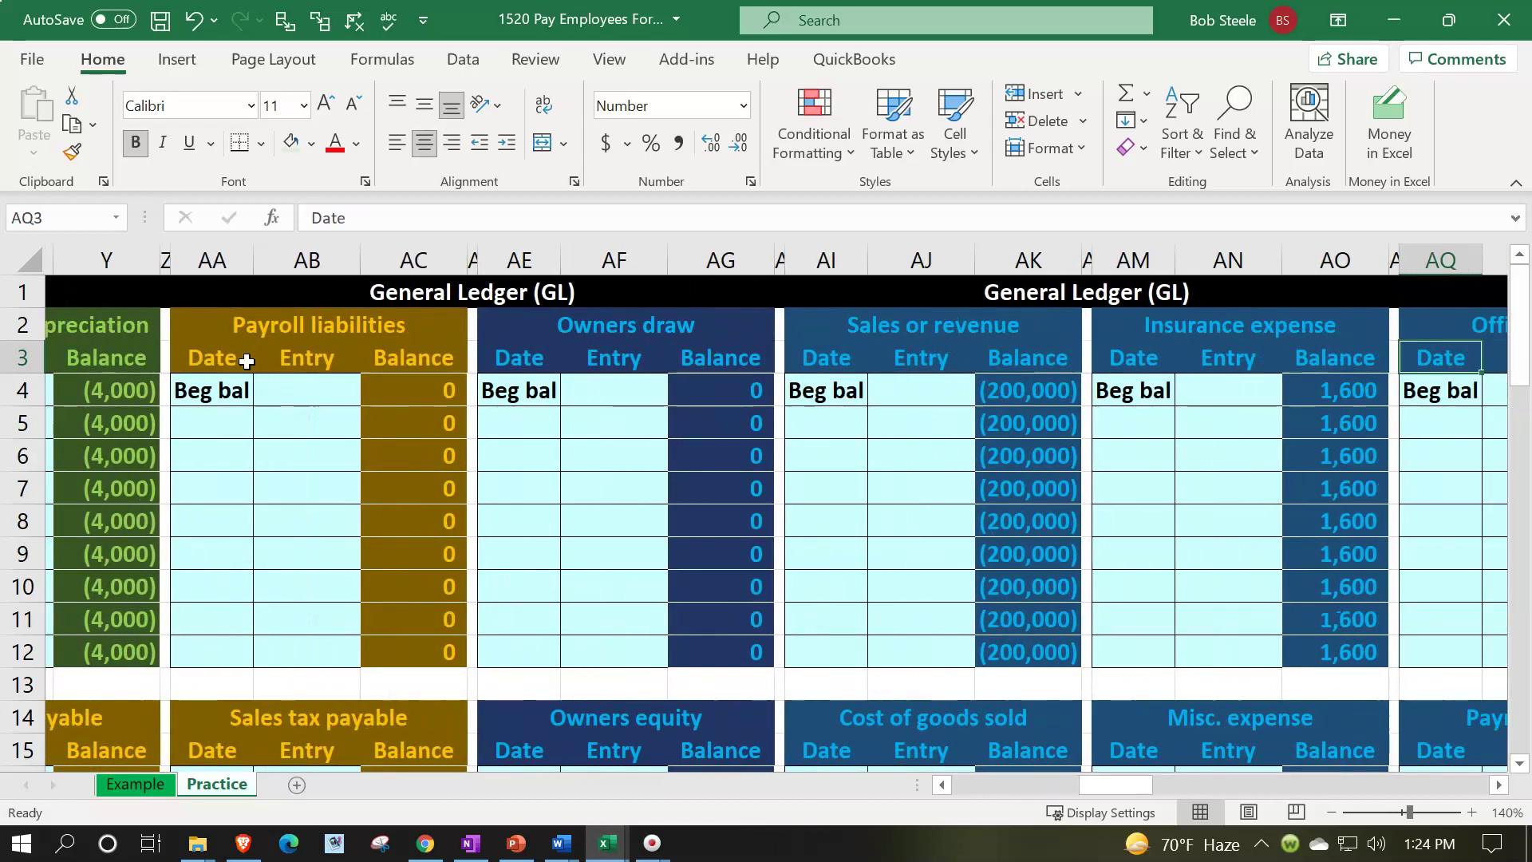
key(Right)
key(Right)
key(Right)
key(Right)
key(Right)
key(Right)
key(Right)
key(Right)
key(Right)
key(Right)
key(Right)
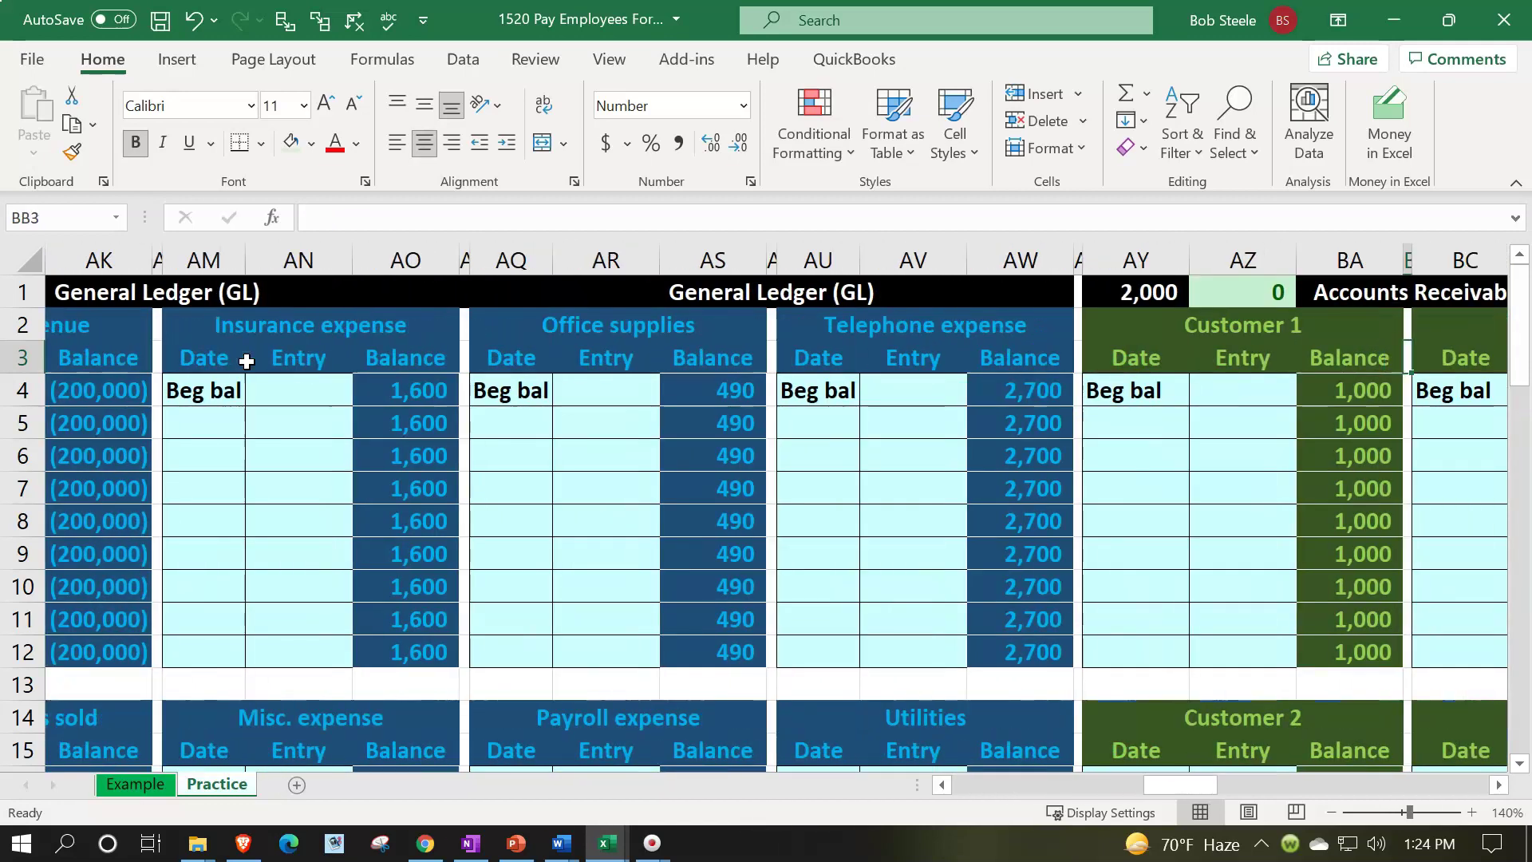
key(Right)
key(Right)
key(Right)
key(Right)
key(Right)
key(Right)
key(Right)
key(Right)
key(Right)
key(Right)
key(Right)
key(Right)
key(Right)
key(Right)
key(Right)
key(Right)
key(Right)
key(Right)
key(Right)
key(Right)
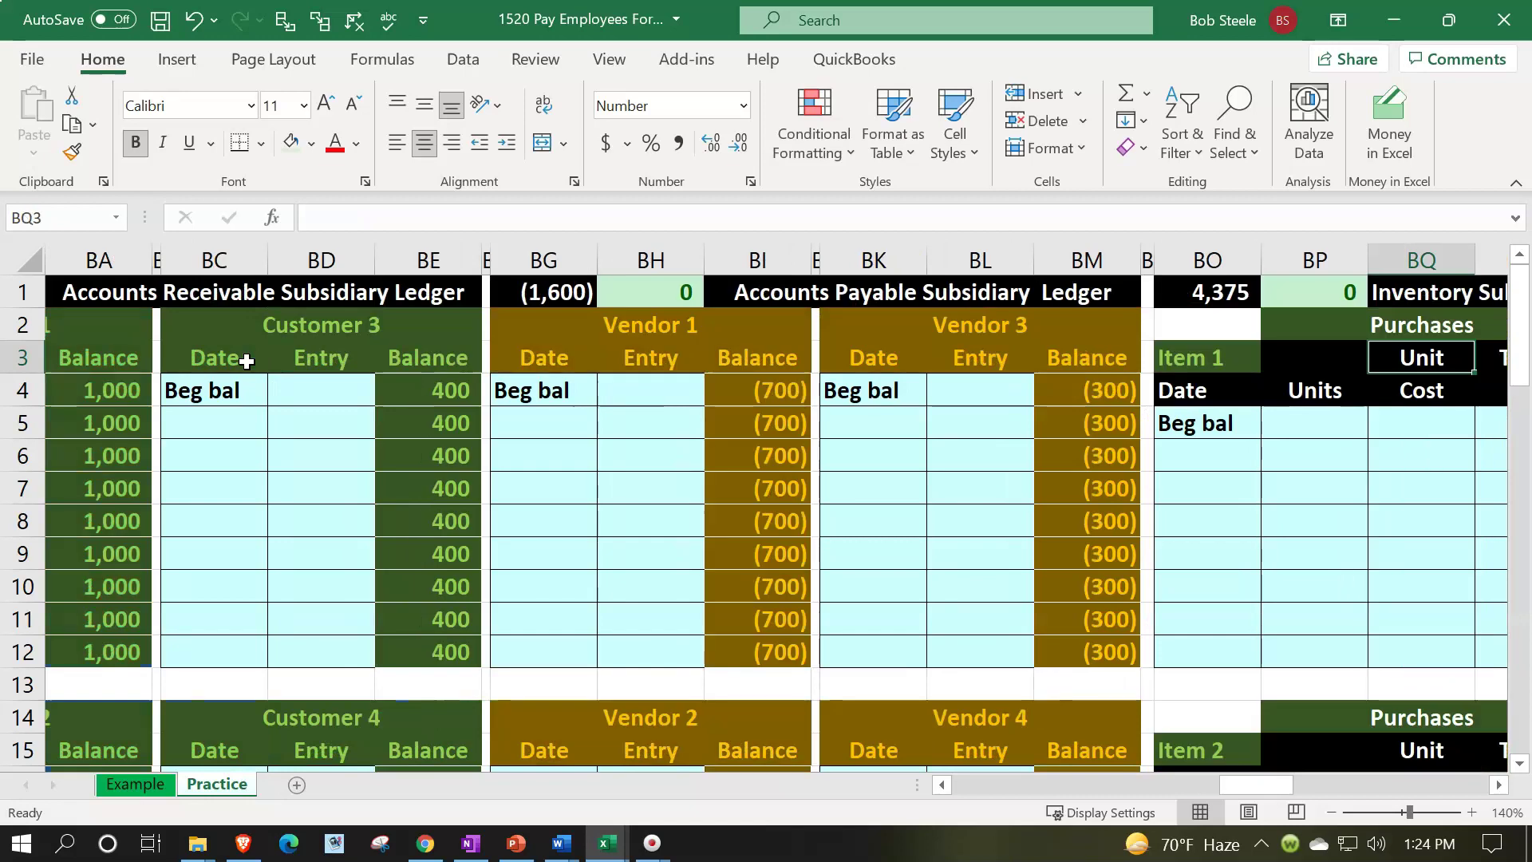
key(Right)
key(Right)
key(Right)
key(Right)
key(Right)
key(Right)
key(Right)
key(Right)
key(Right)
key(Right)
key(Right)
key(Right)
key(Right)
key(Right)
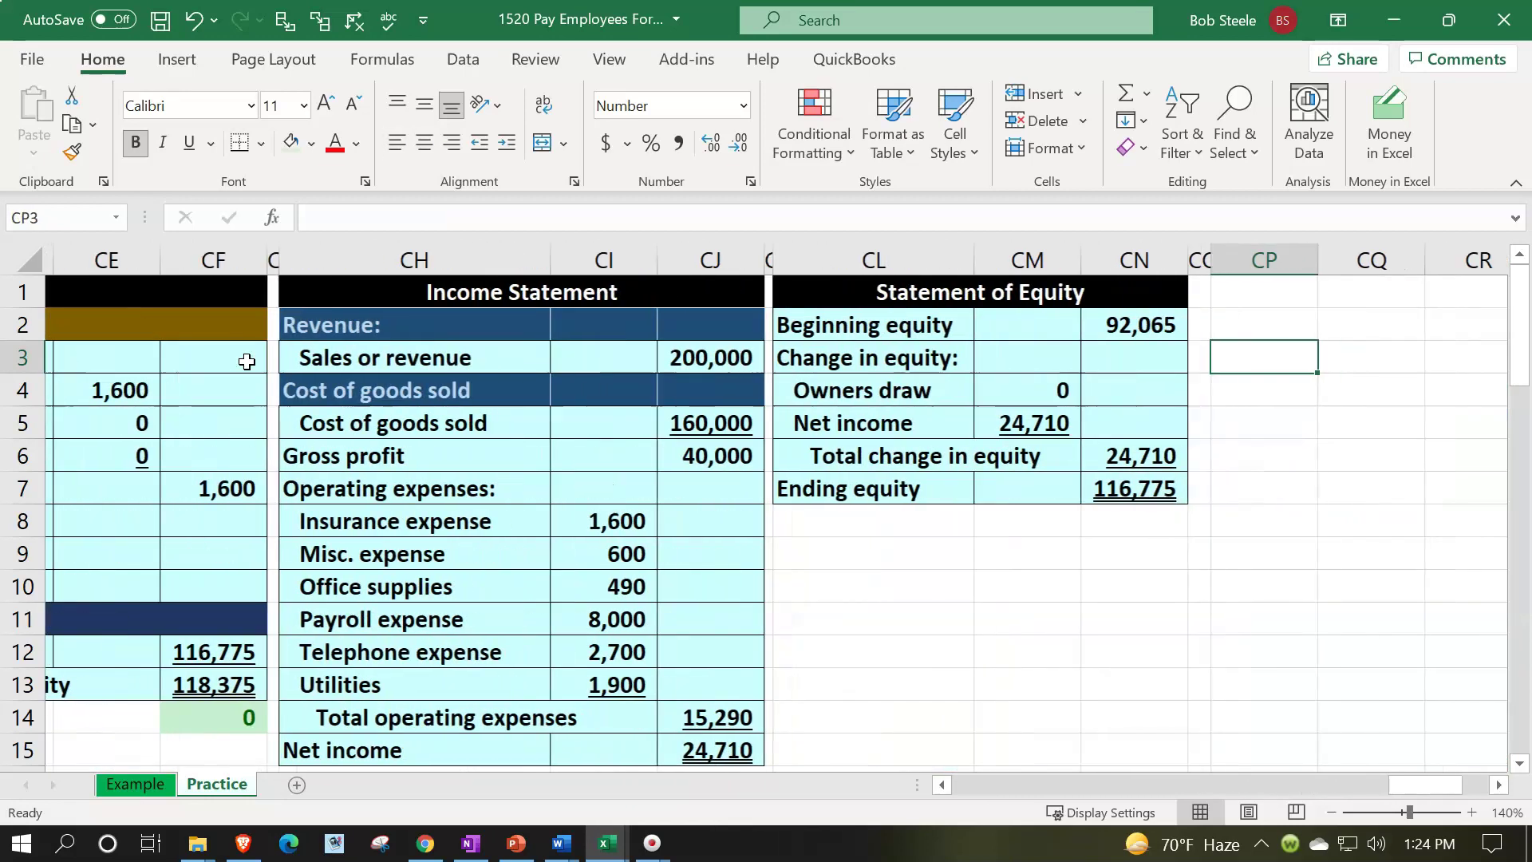
key(Right)
key(Right)
key(Right)
key(Right)
key(Right)
key(Right)
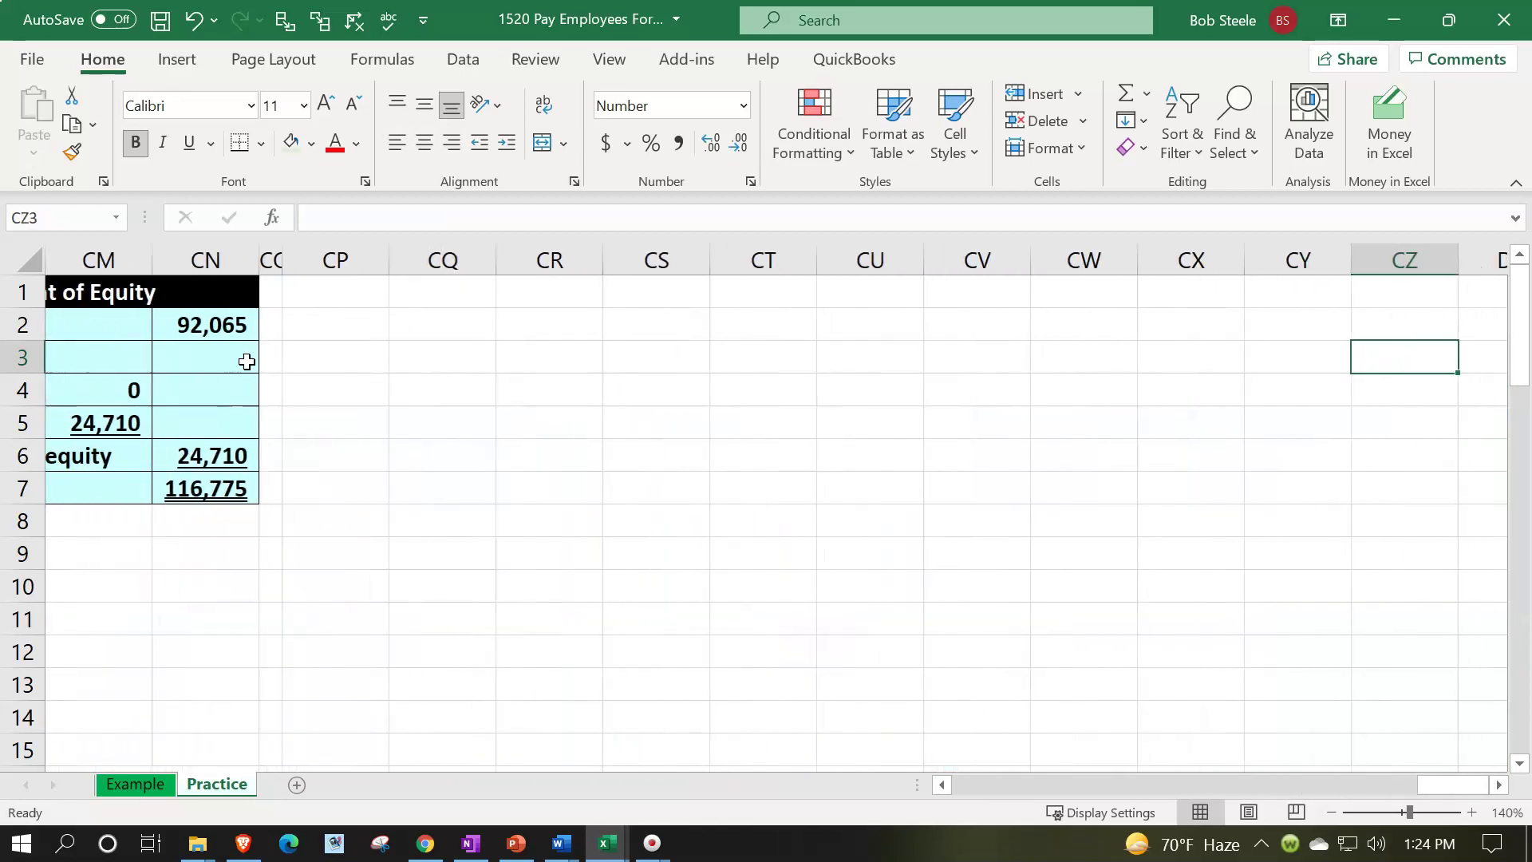
click(271, 301)
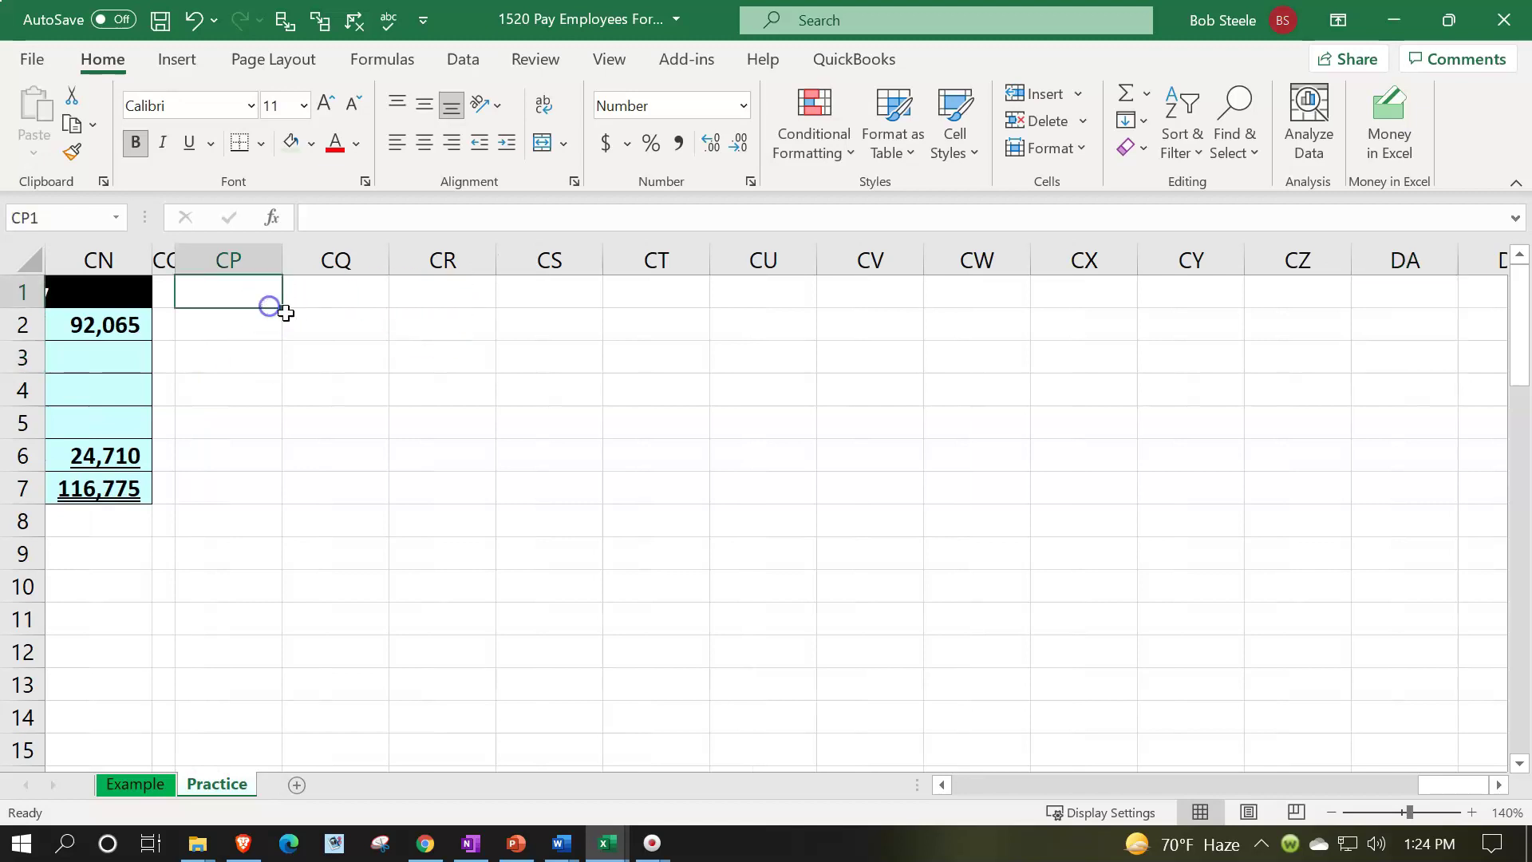
text(Eployees)
key(Tab)
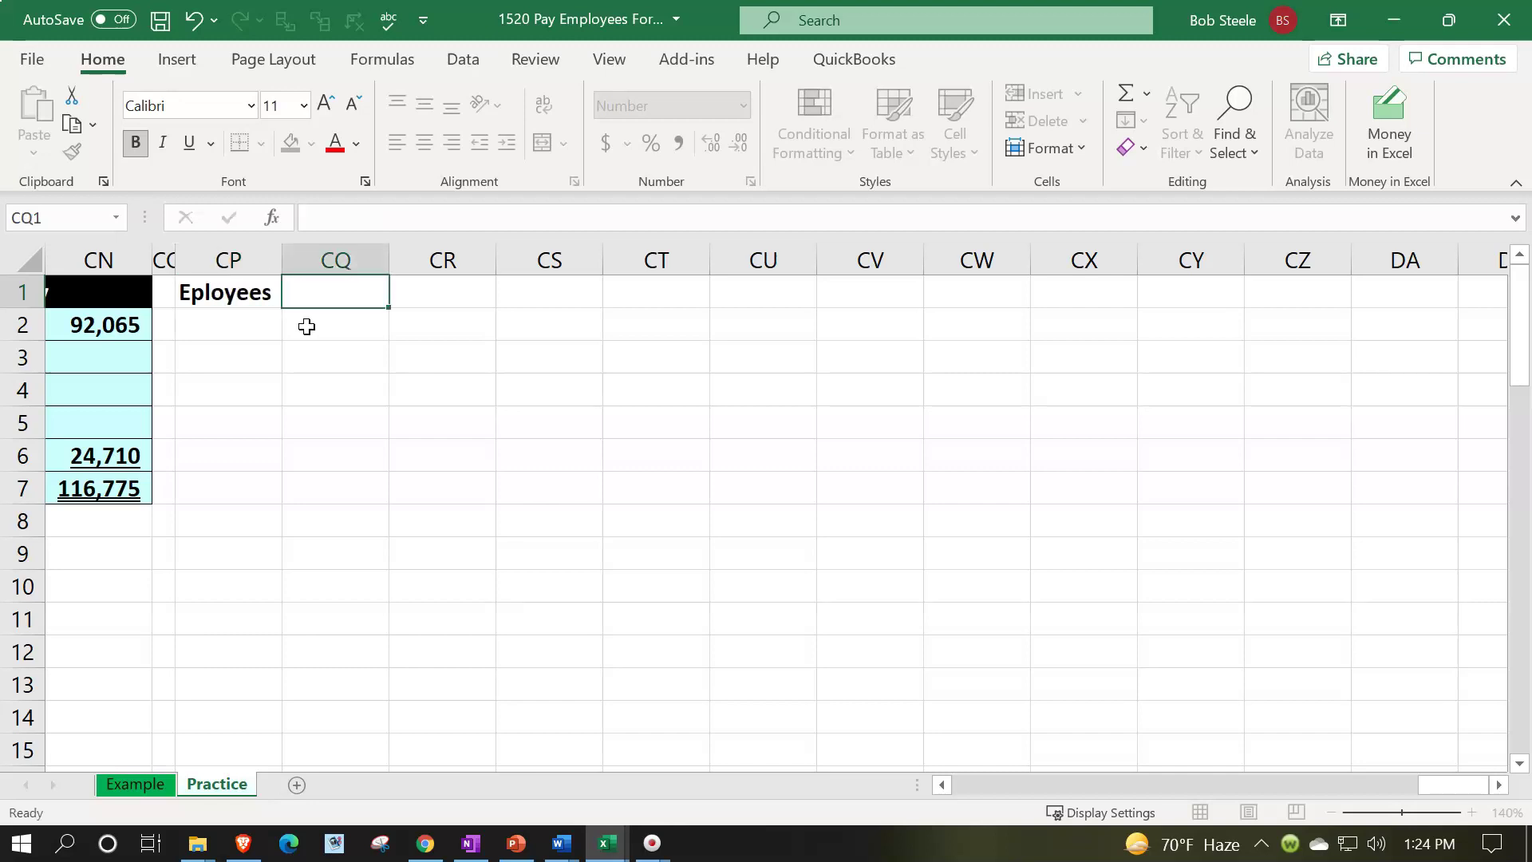
text(Gross)
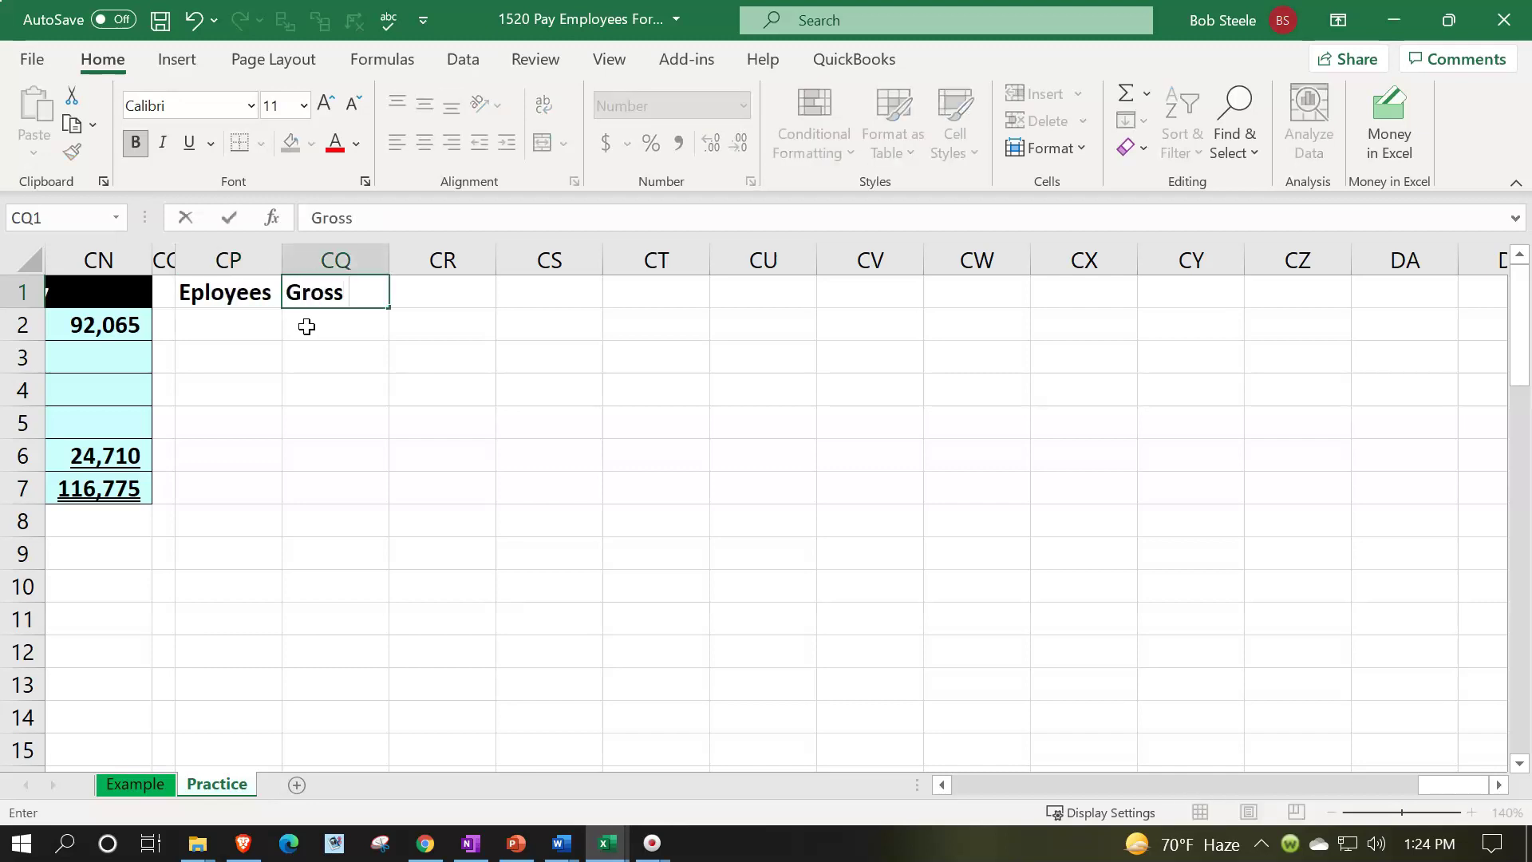
key(Return)
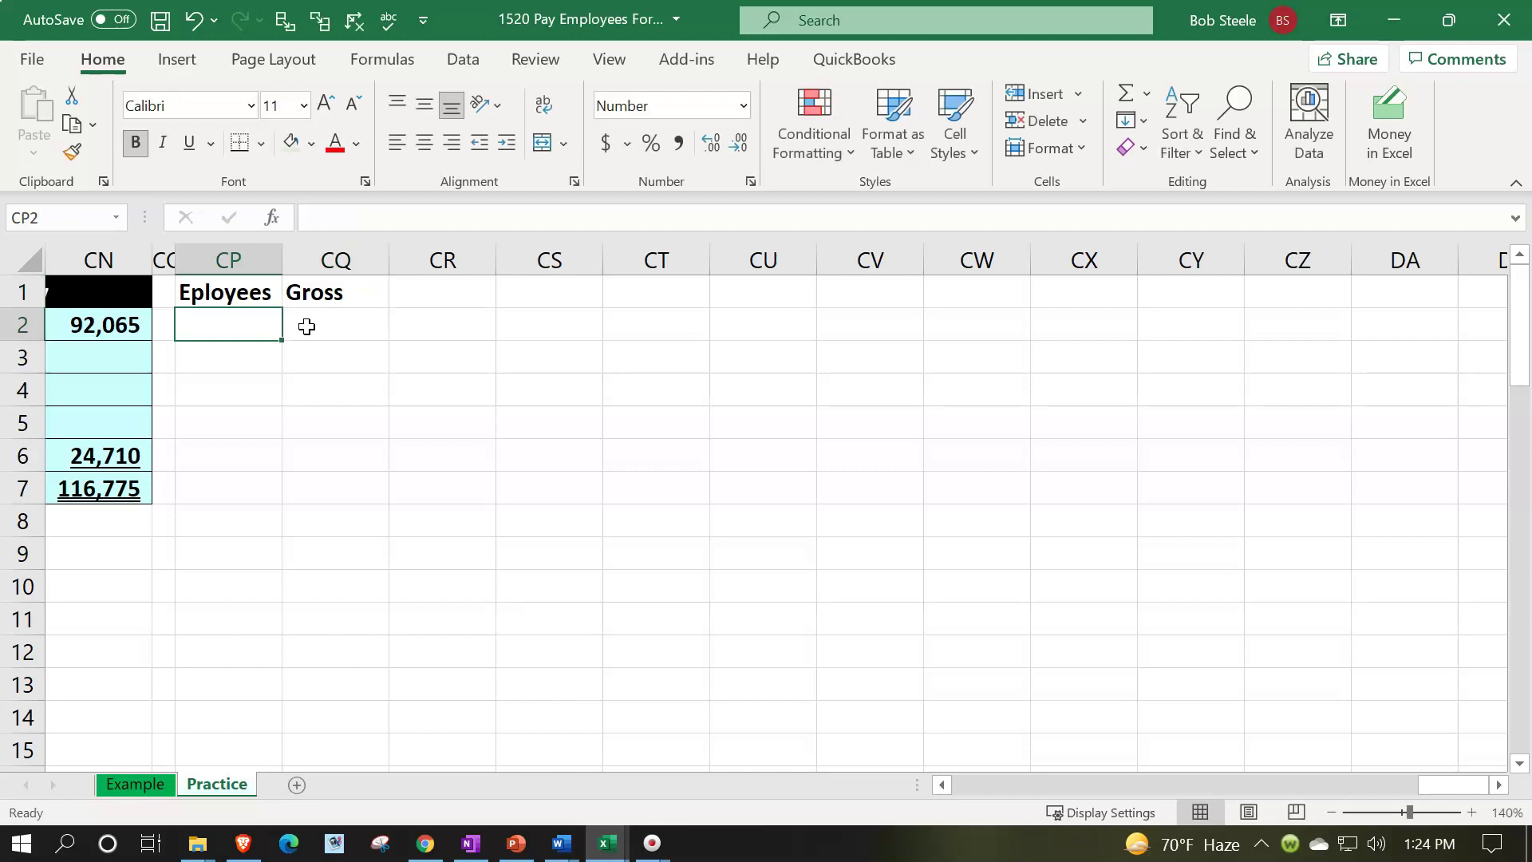
click(307, 327)
text(Pay)
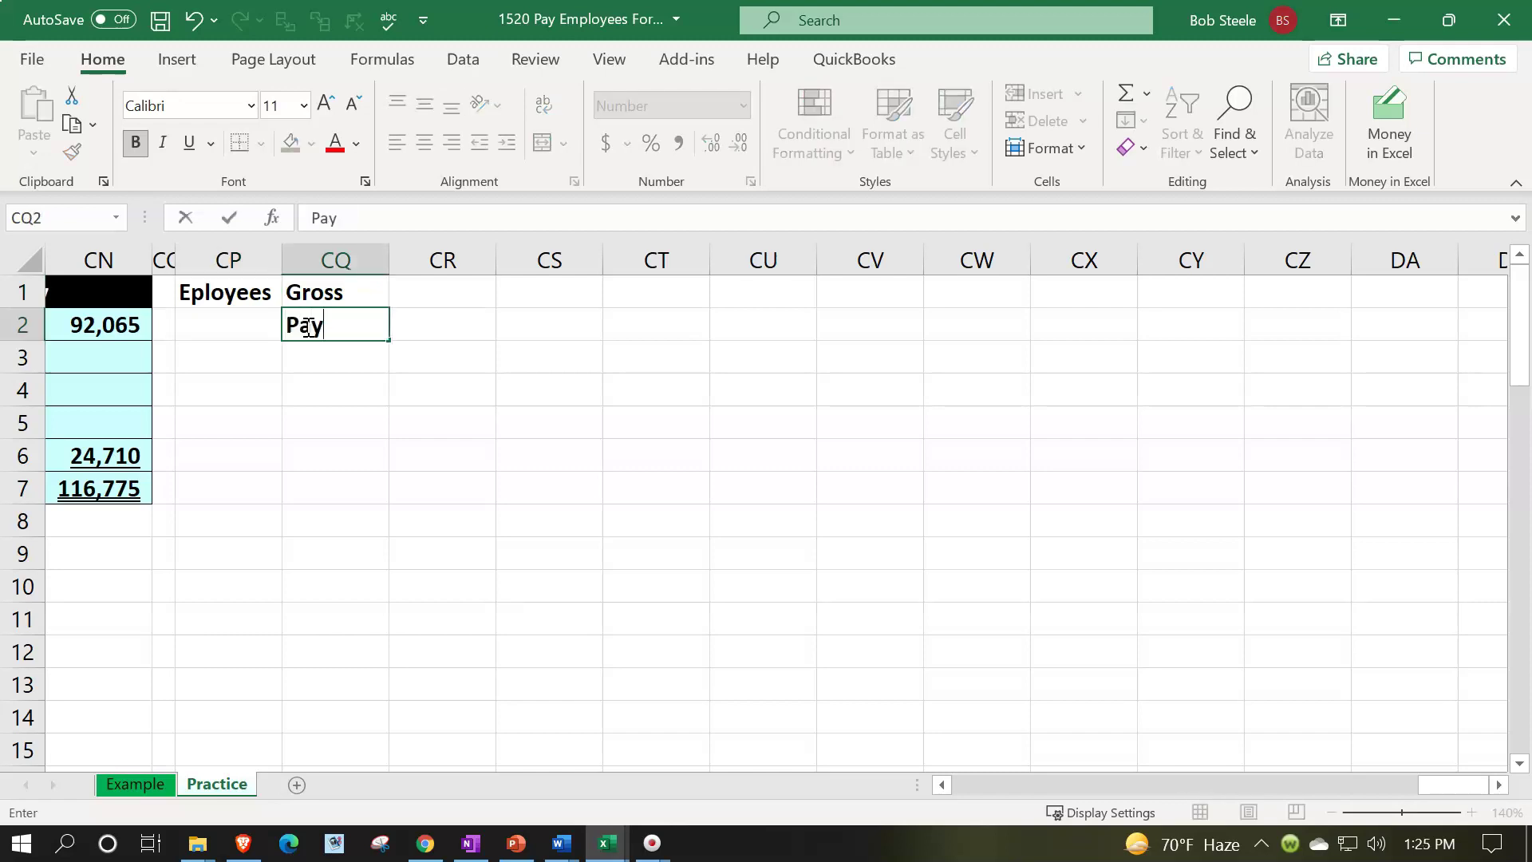
key(Tab)
Enter the heading "FIT" in CR2 and "Social" over "Security" in CS1:CS2.
text(FIT)
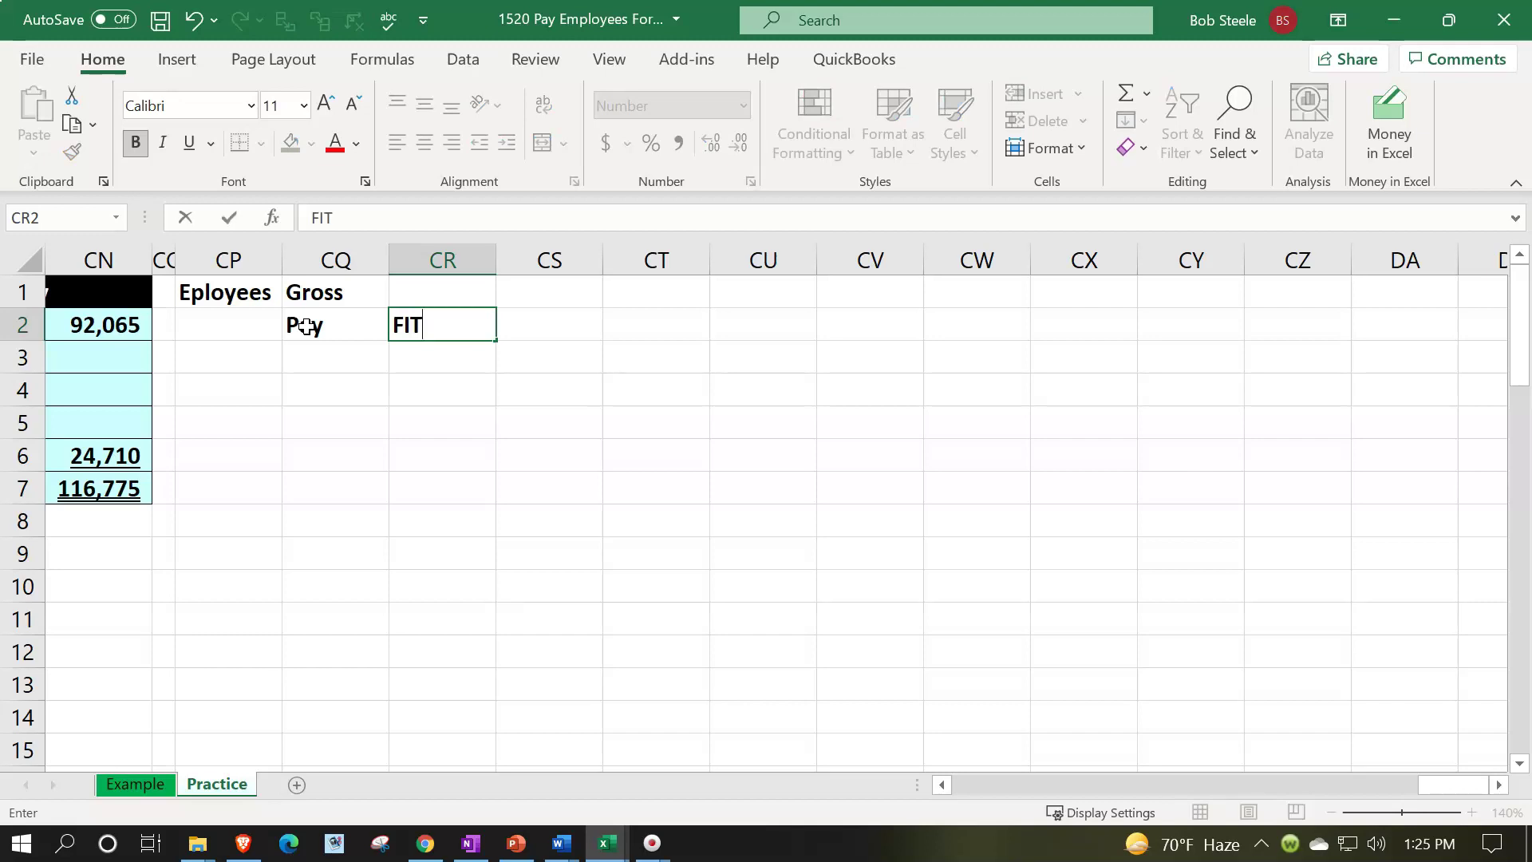
key(Tab)
key(Up)
text(Social)
key(Return)
text(Security)
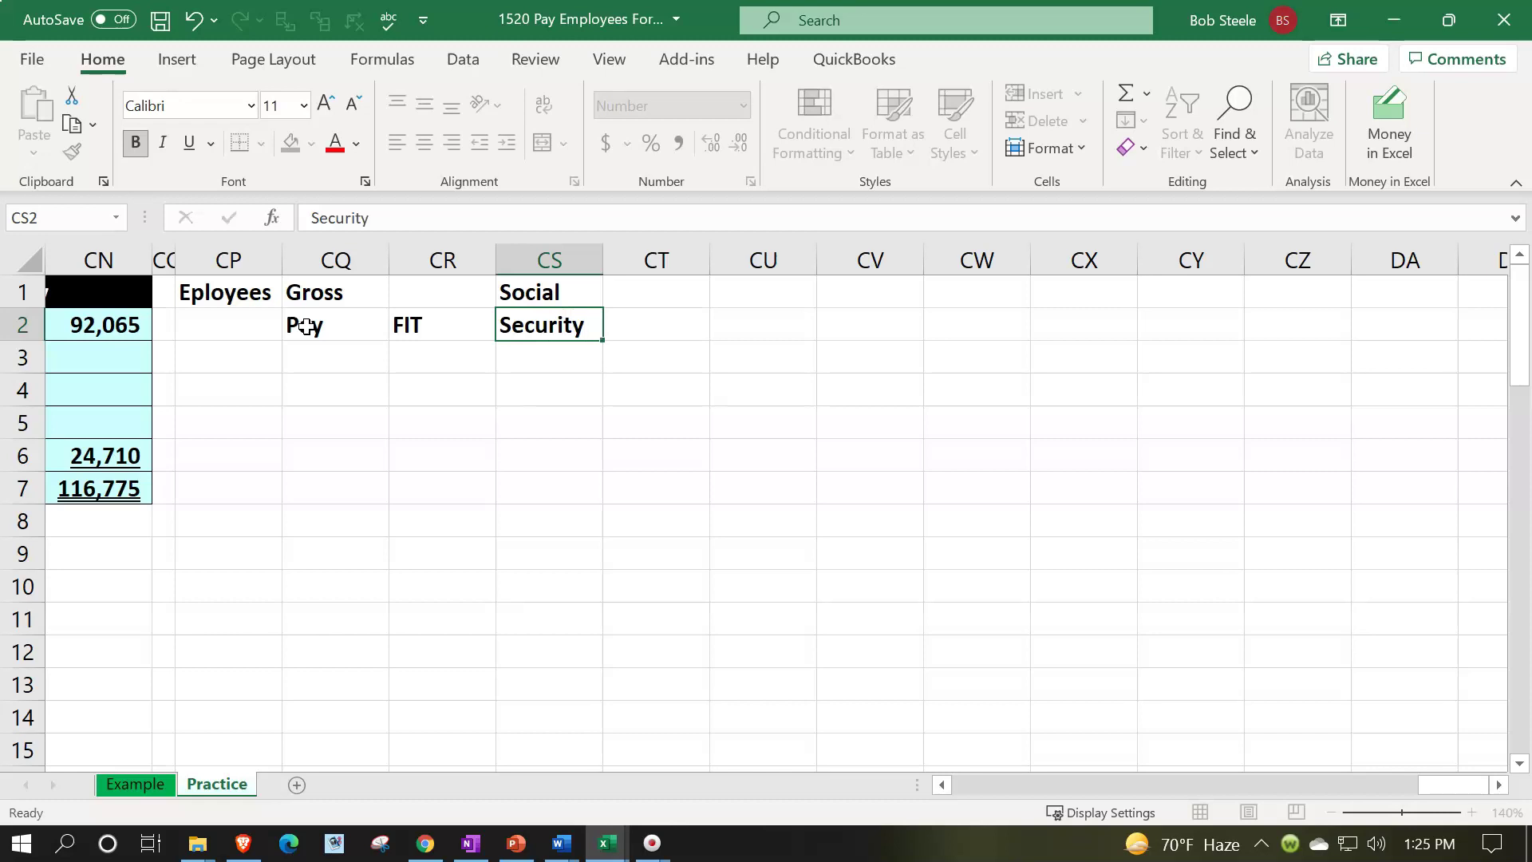
key(Tab)
Add the headings "Medicare" in CT2 and "Benefits" in CU2.
key(Up)
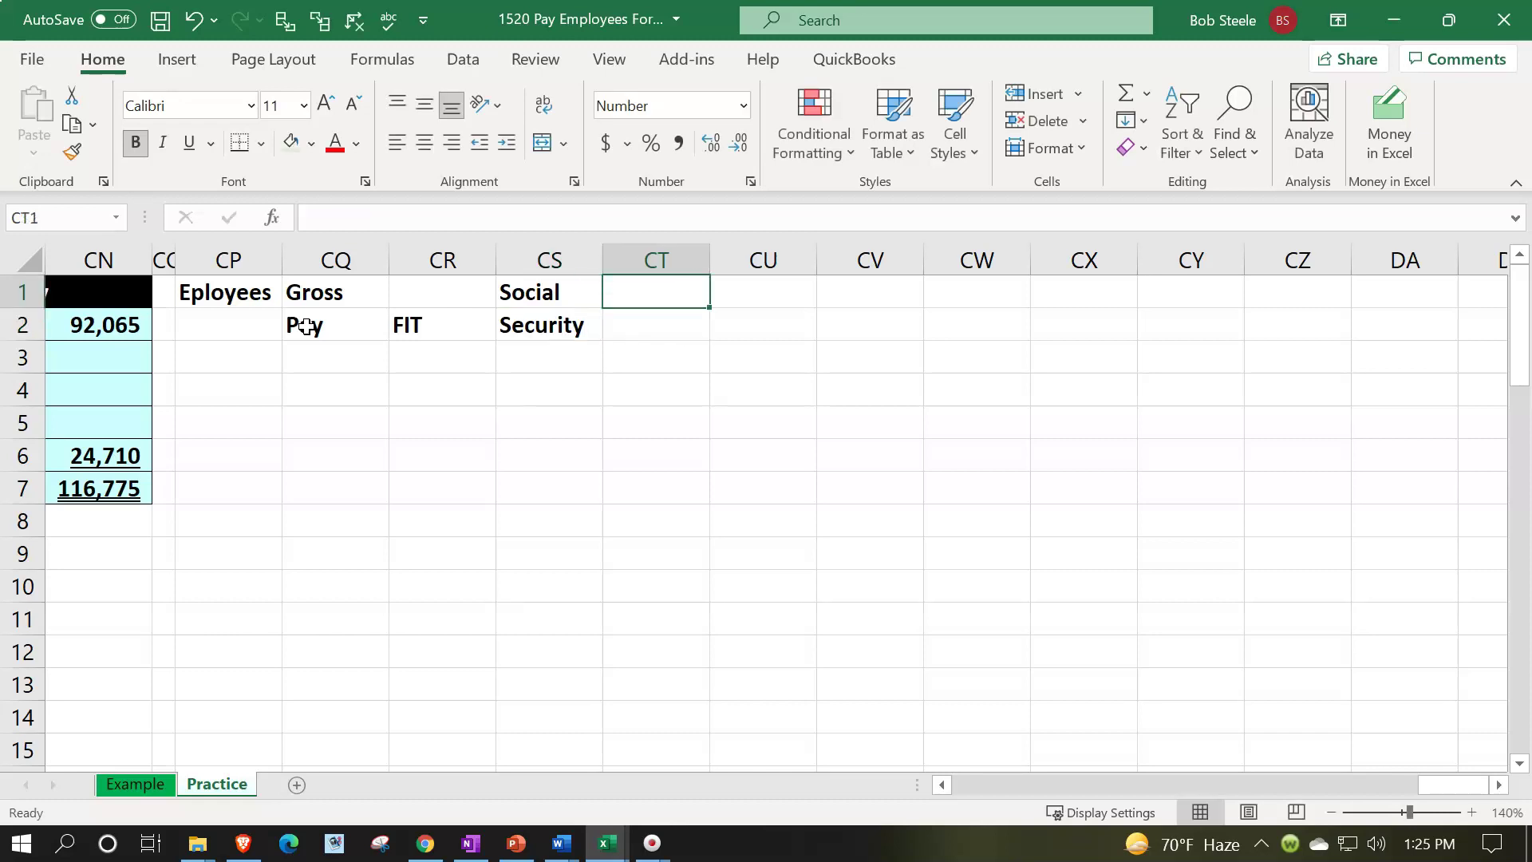
key(Down)
text(Medicare)
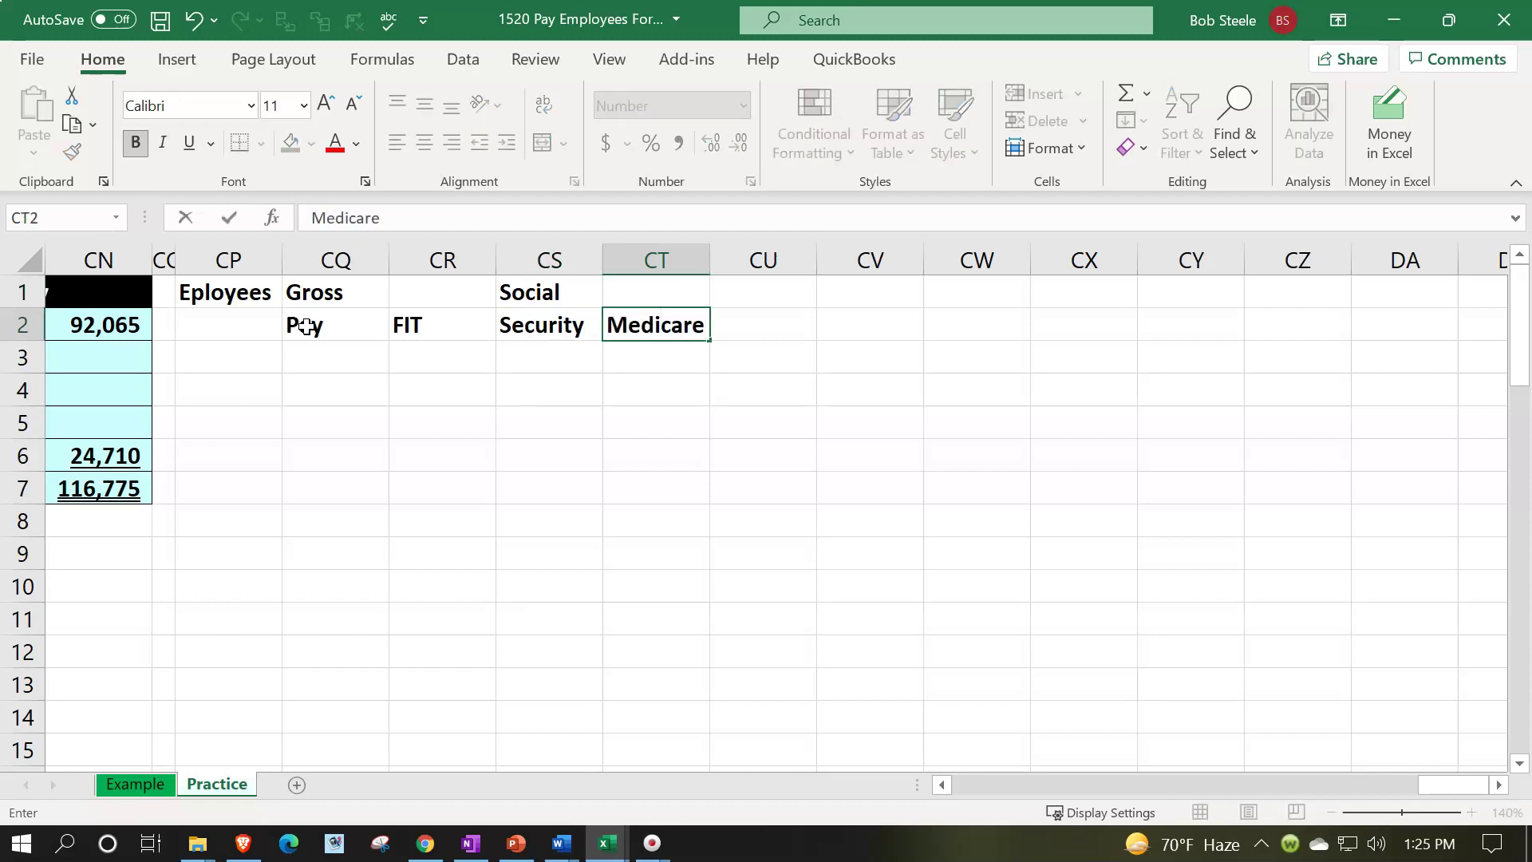
key(Tab)
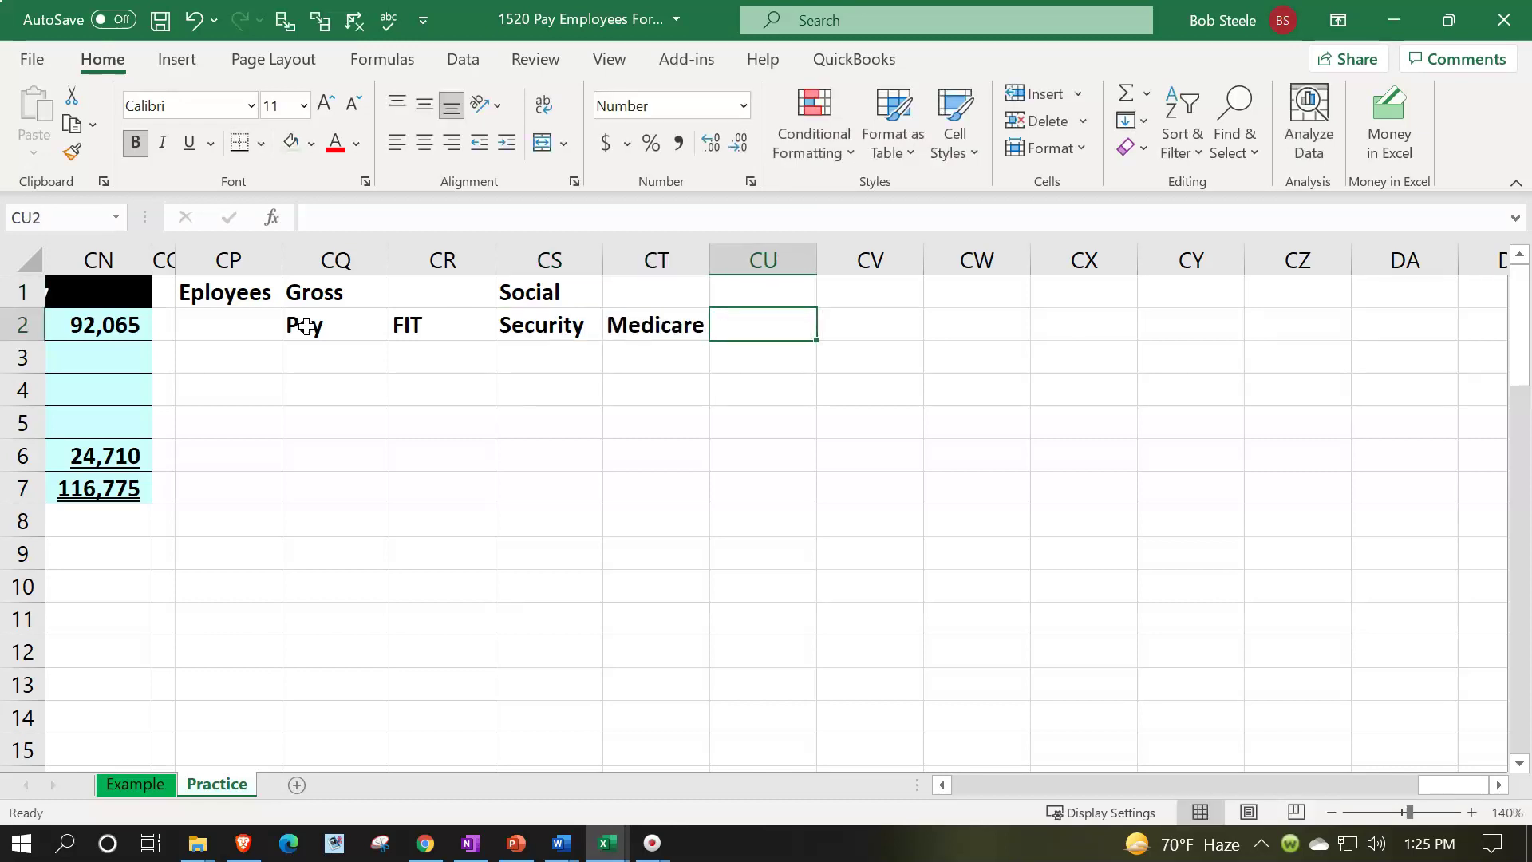
text(Benefits)
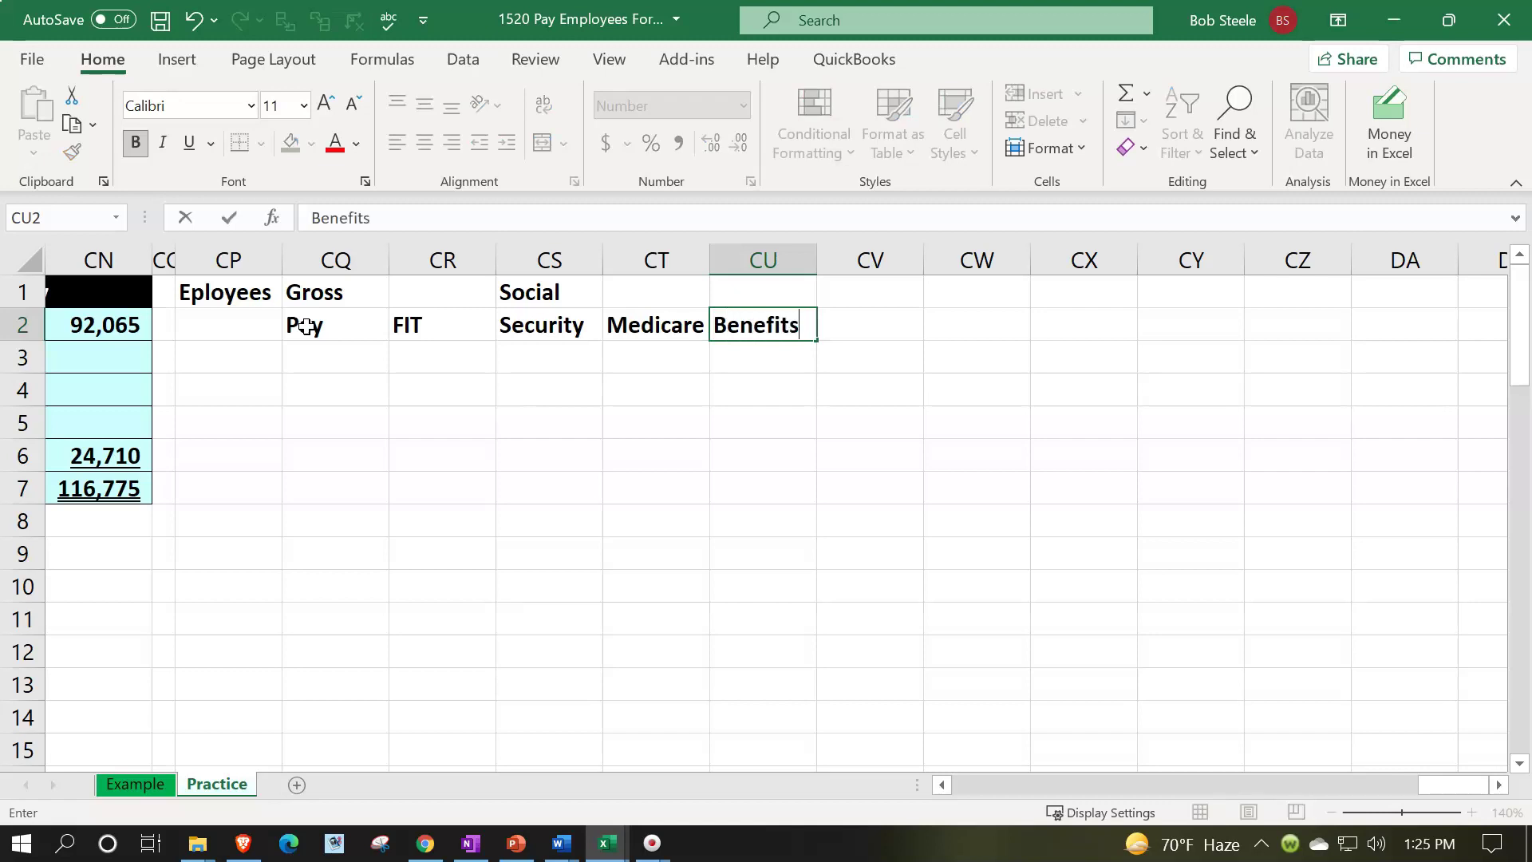
key(Tab)
Enter the two-line heading "Net" over "Check" in CV1:CV2.
key(Up)
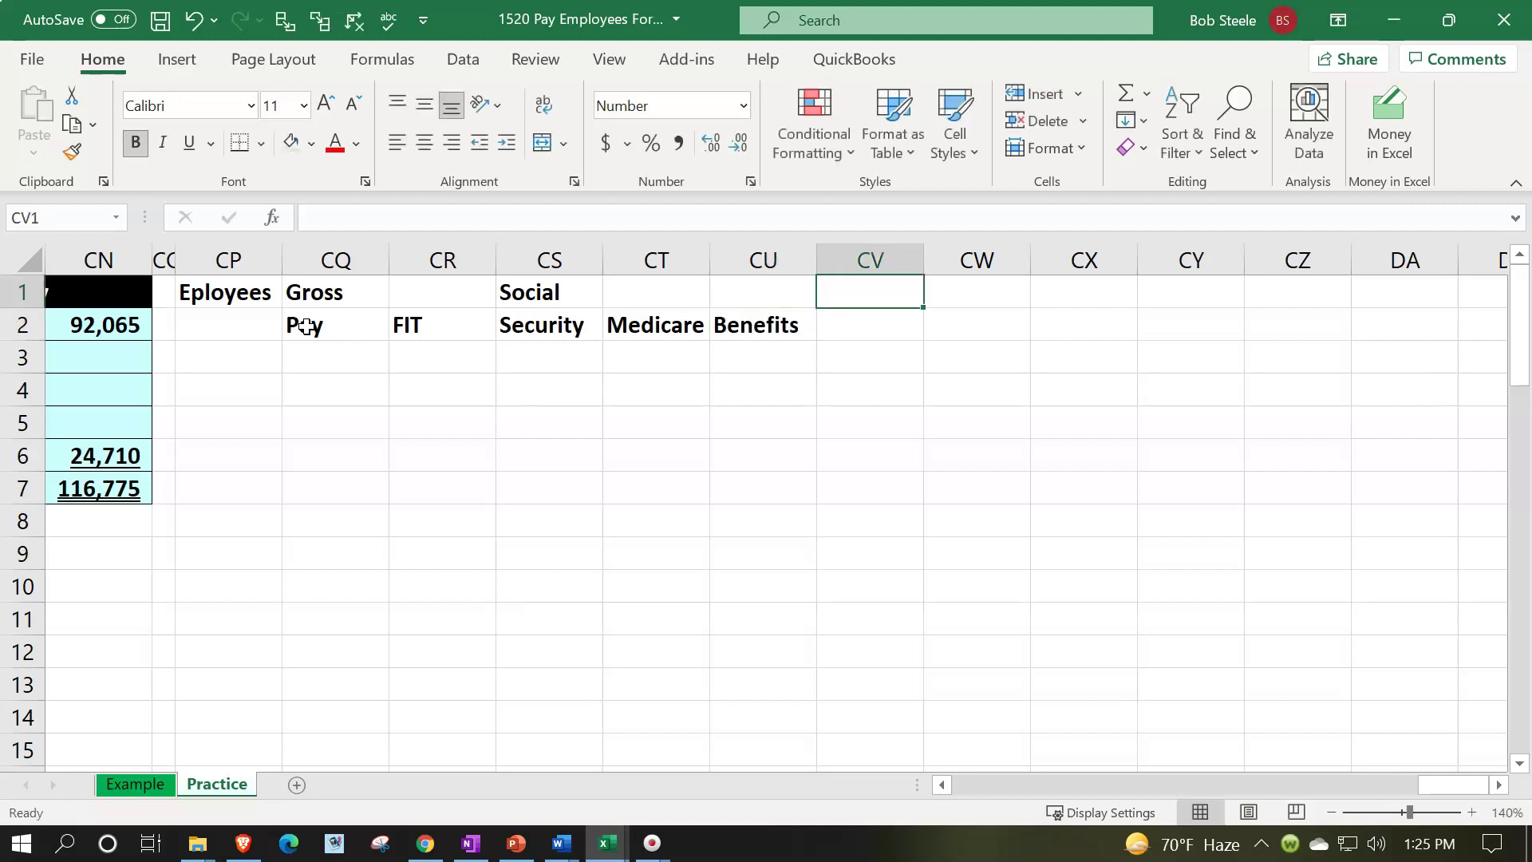
text(Net)
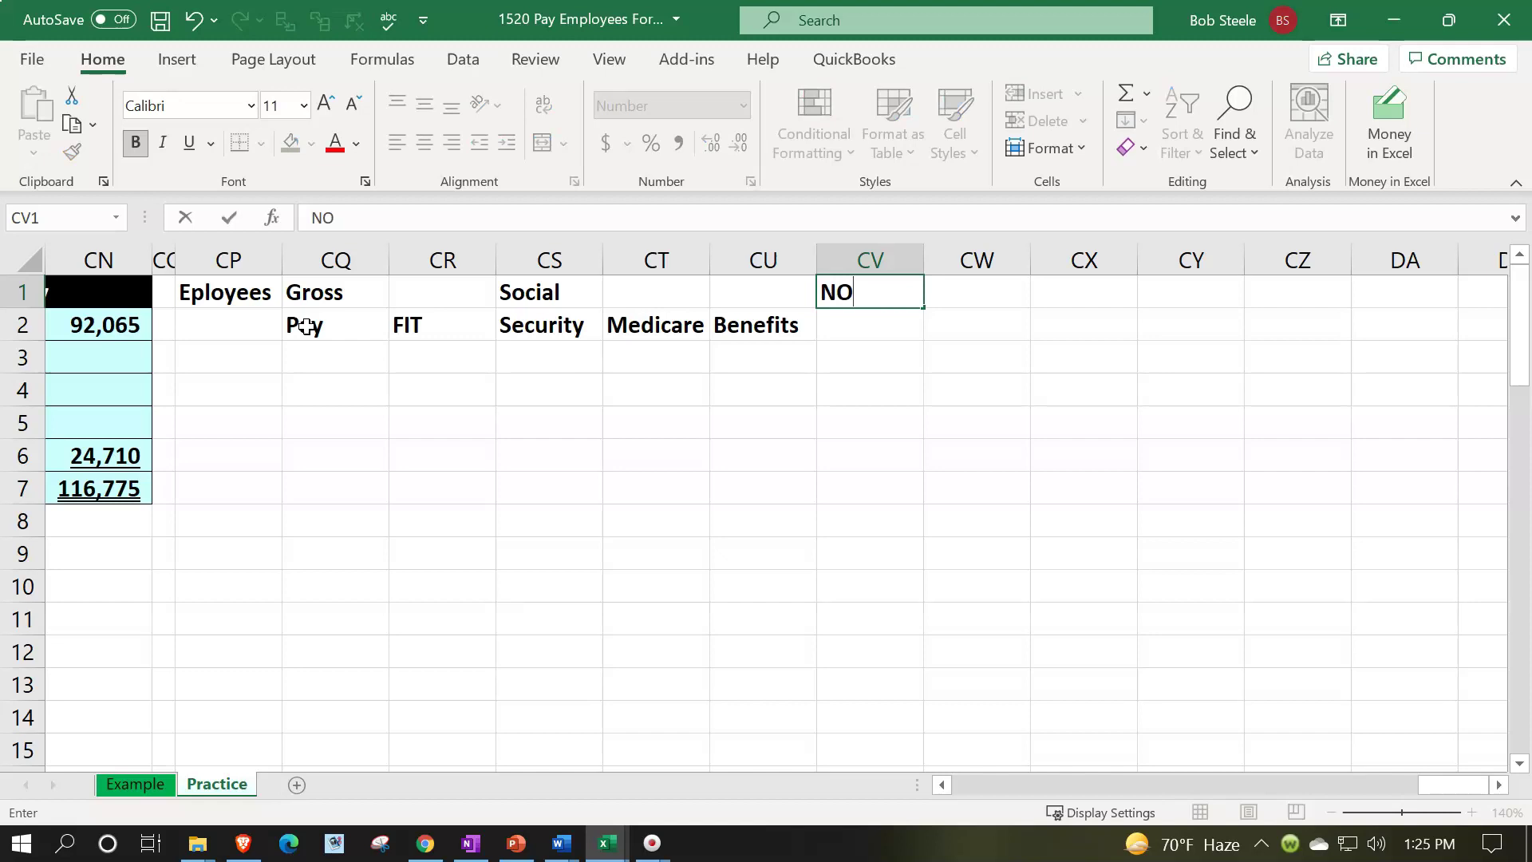
key(Return)
text(Check)
key(Return)
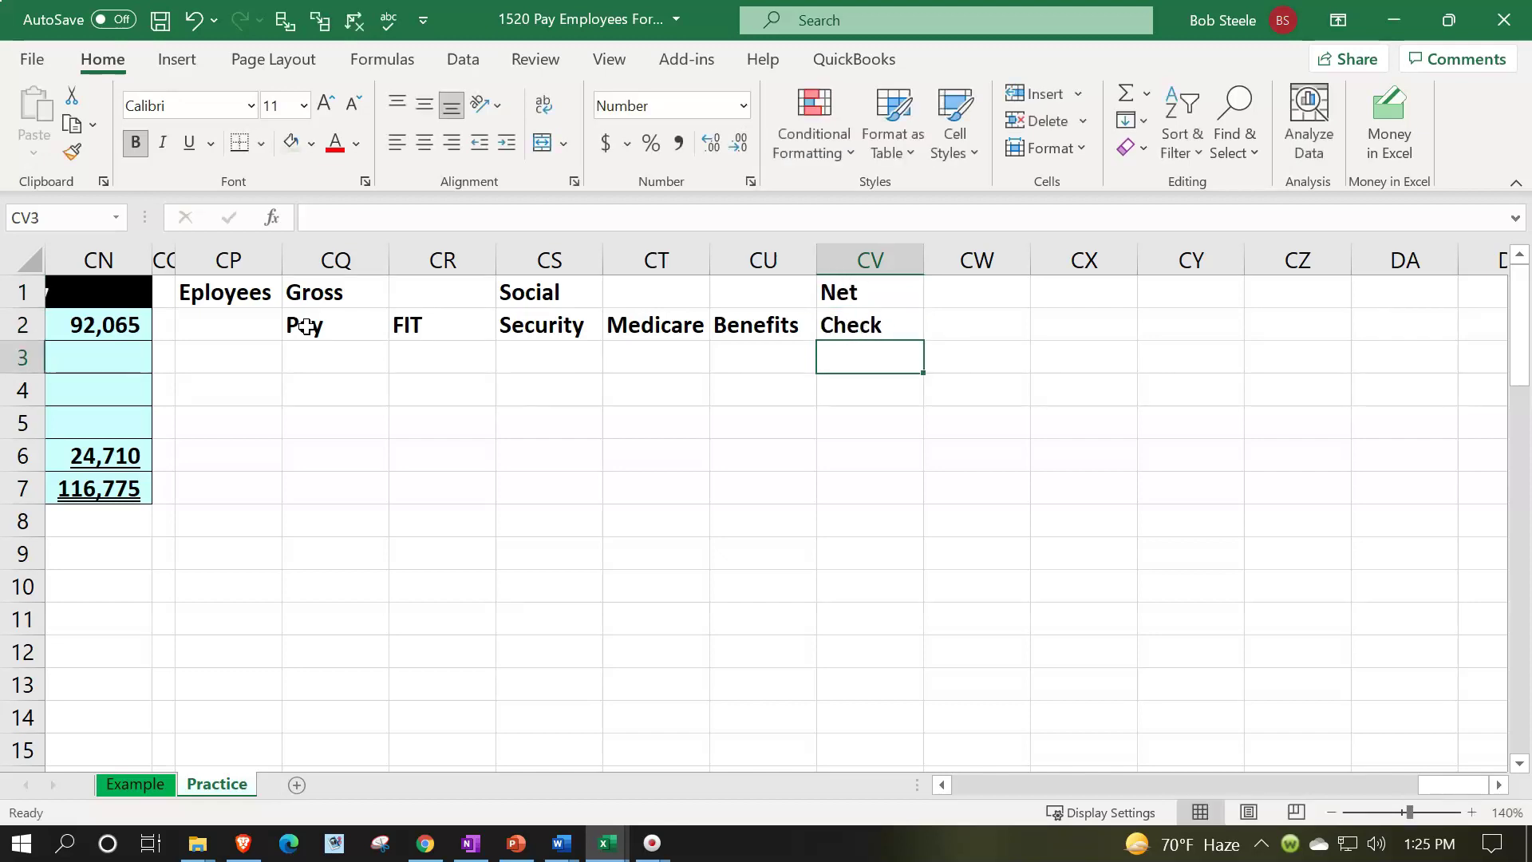
Move the "Eployees" heading to CP2 and format the headings in CP1:CV2 with black fill and white, centered text.
click(244, 295)
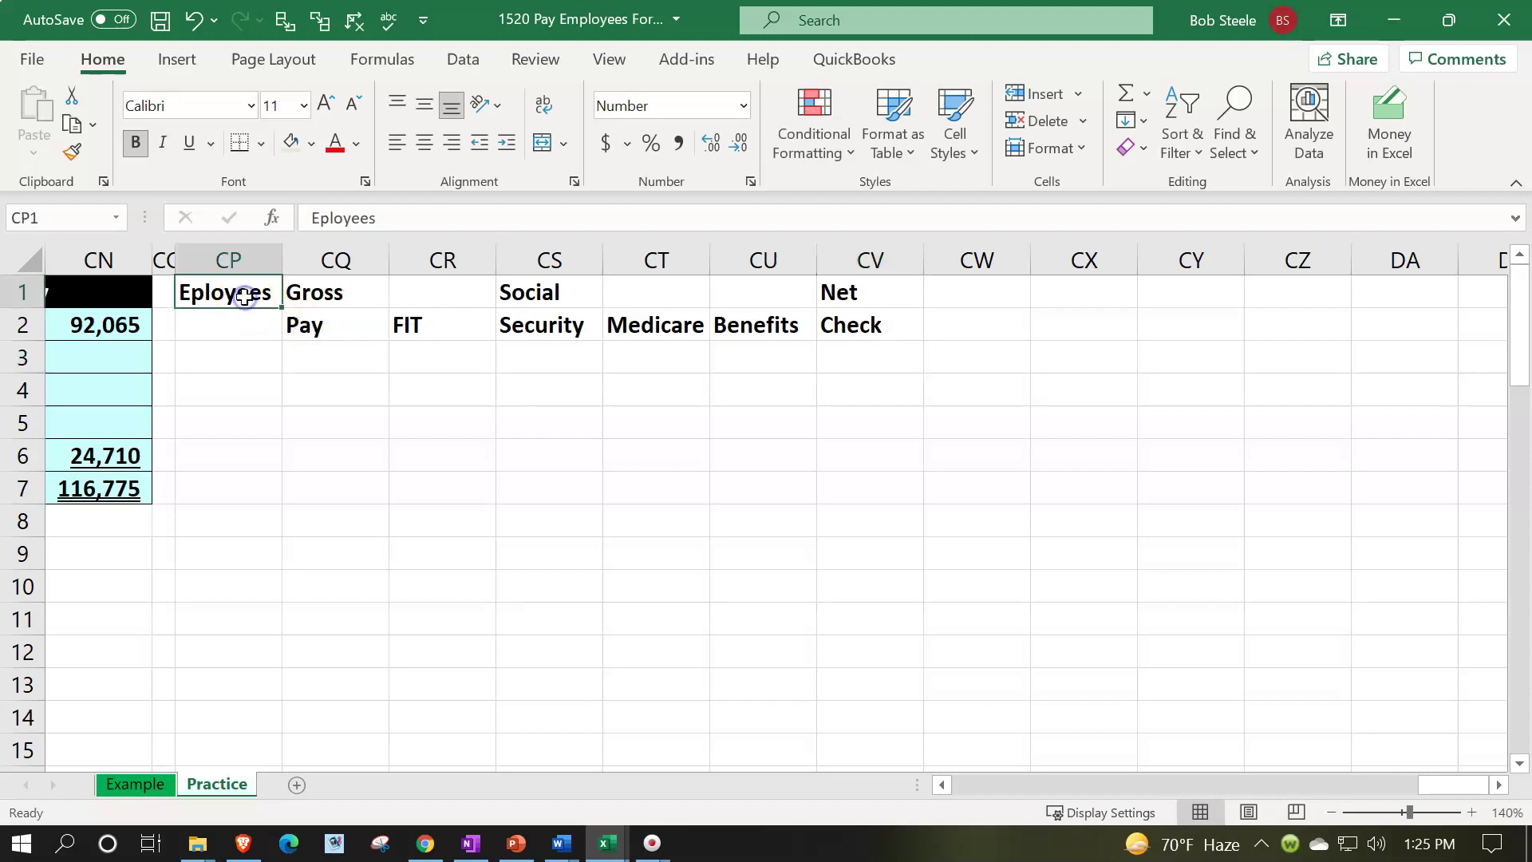
drag(241, 307, 889, 316)
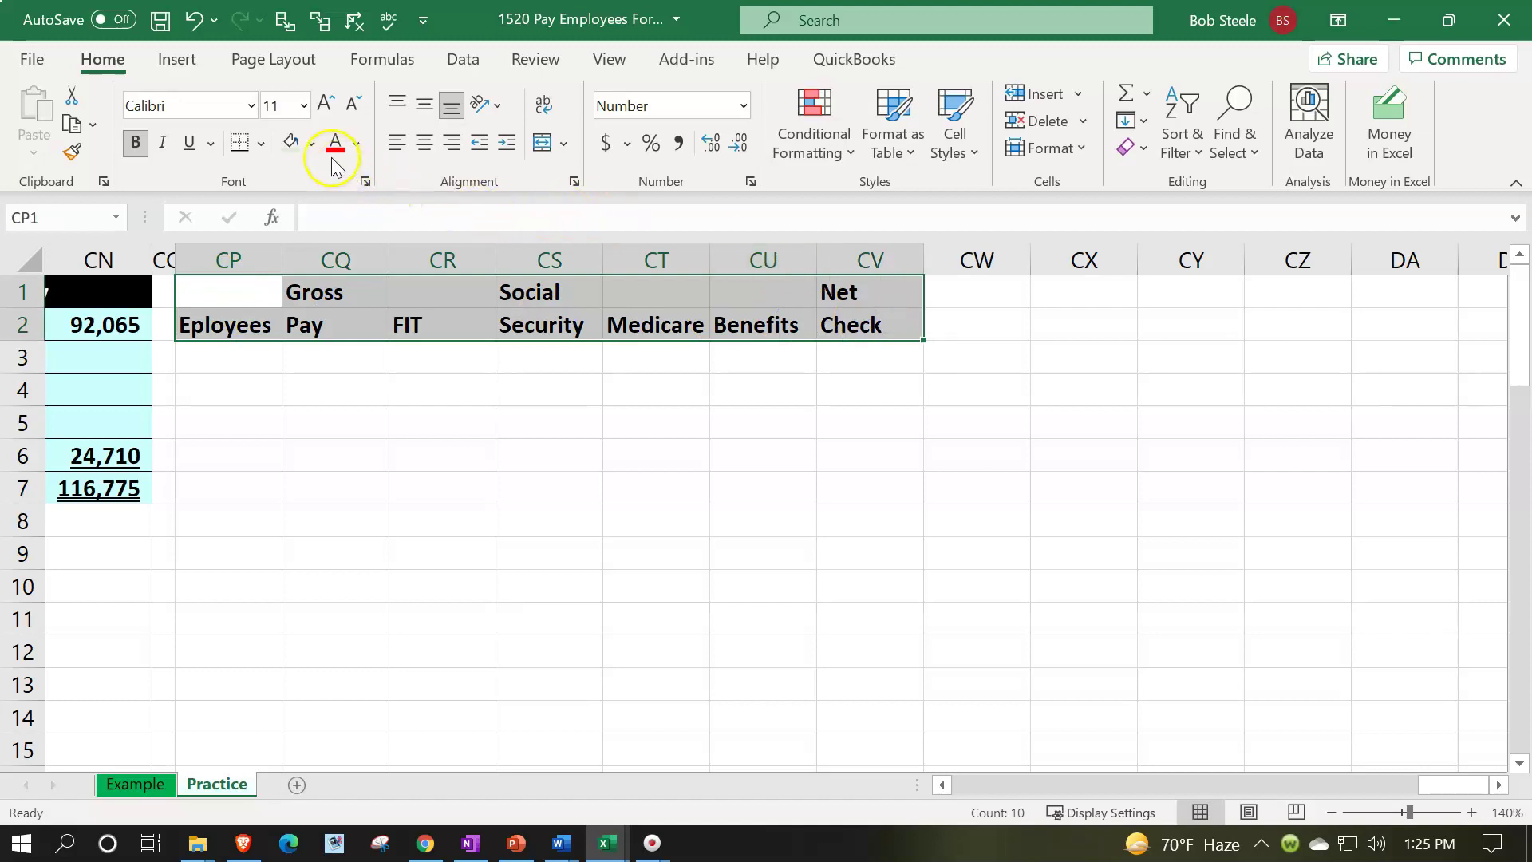
click(312, 145)
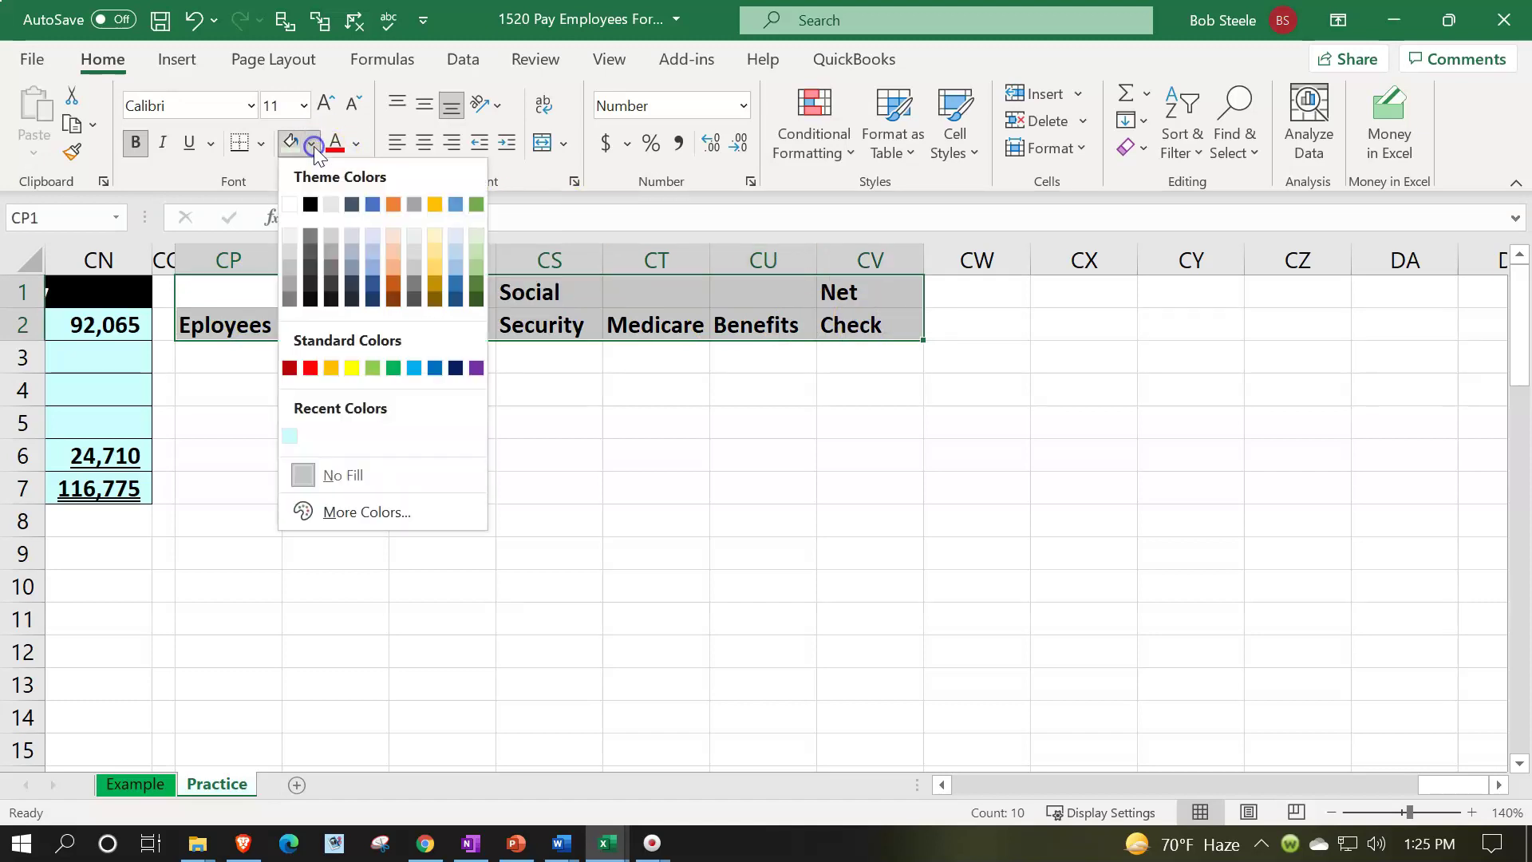
click(312, 205)
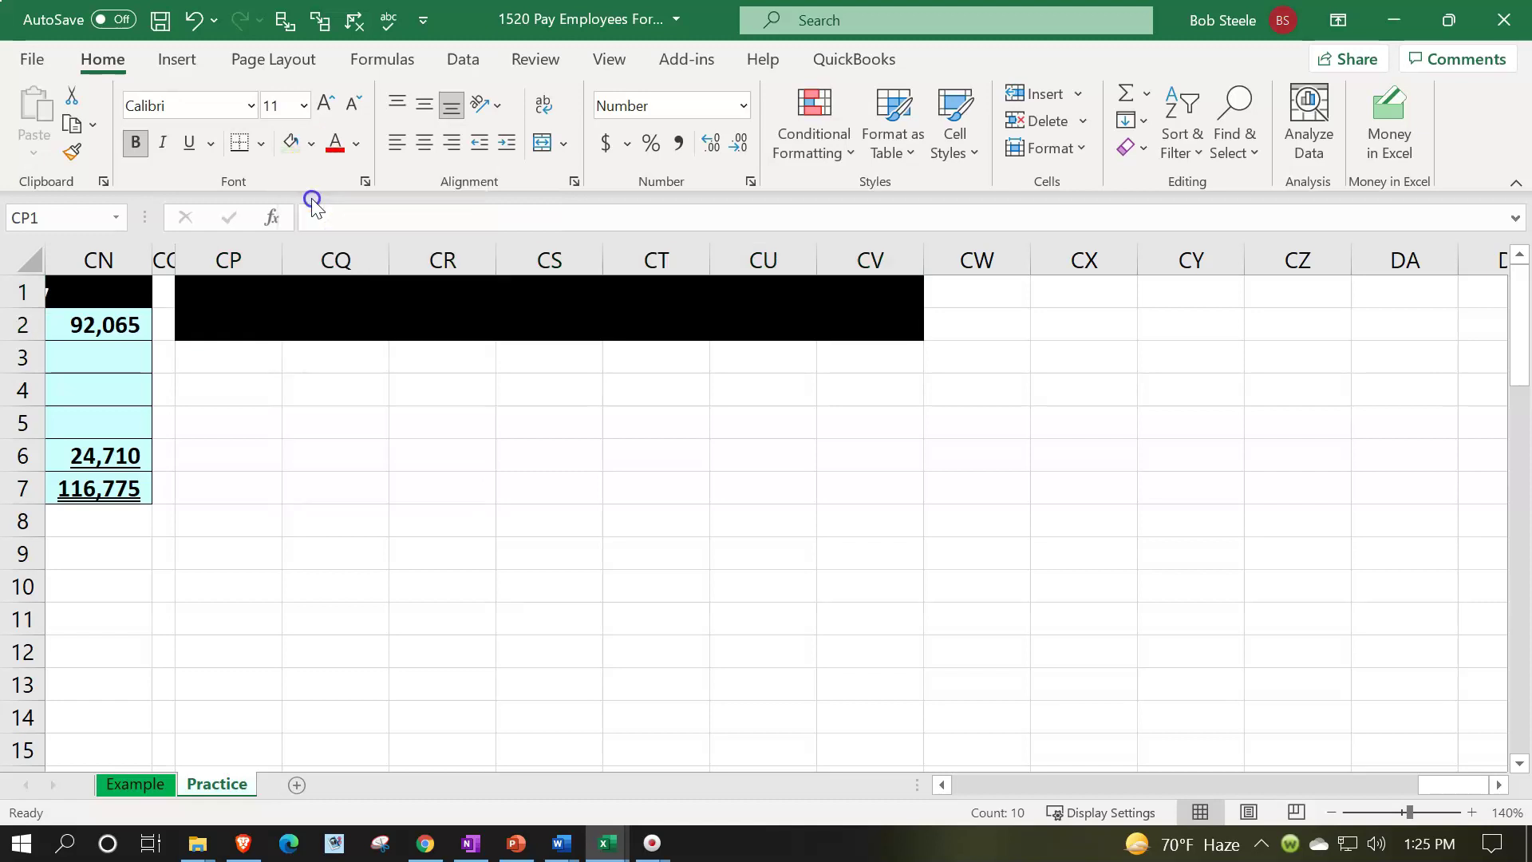
click(356, 145)
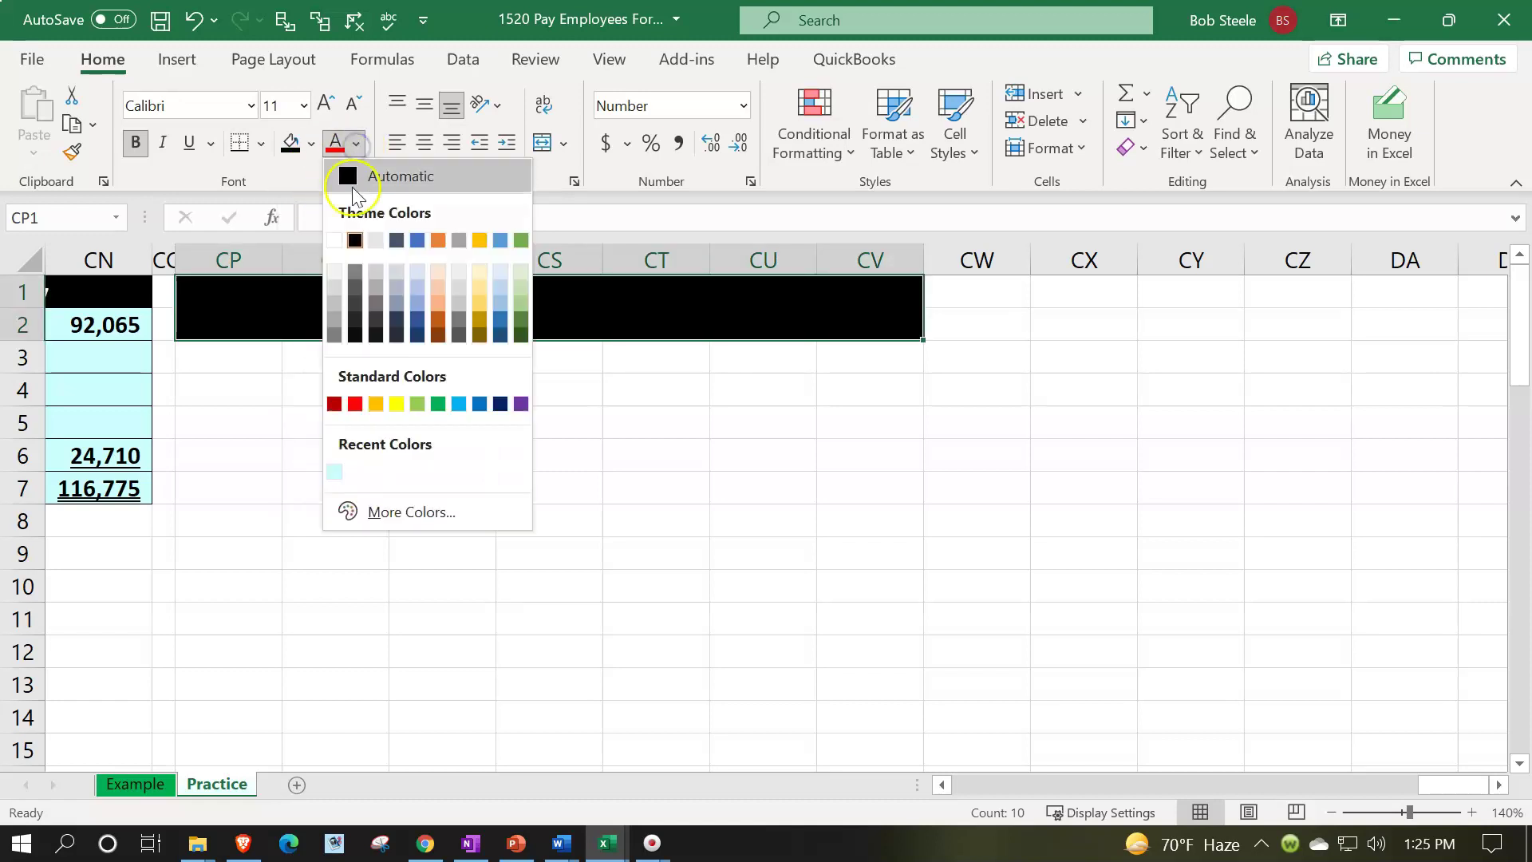
click(338, 241)
click(424, 142)
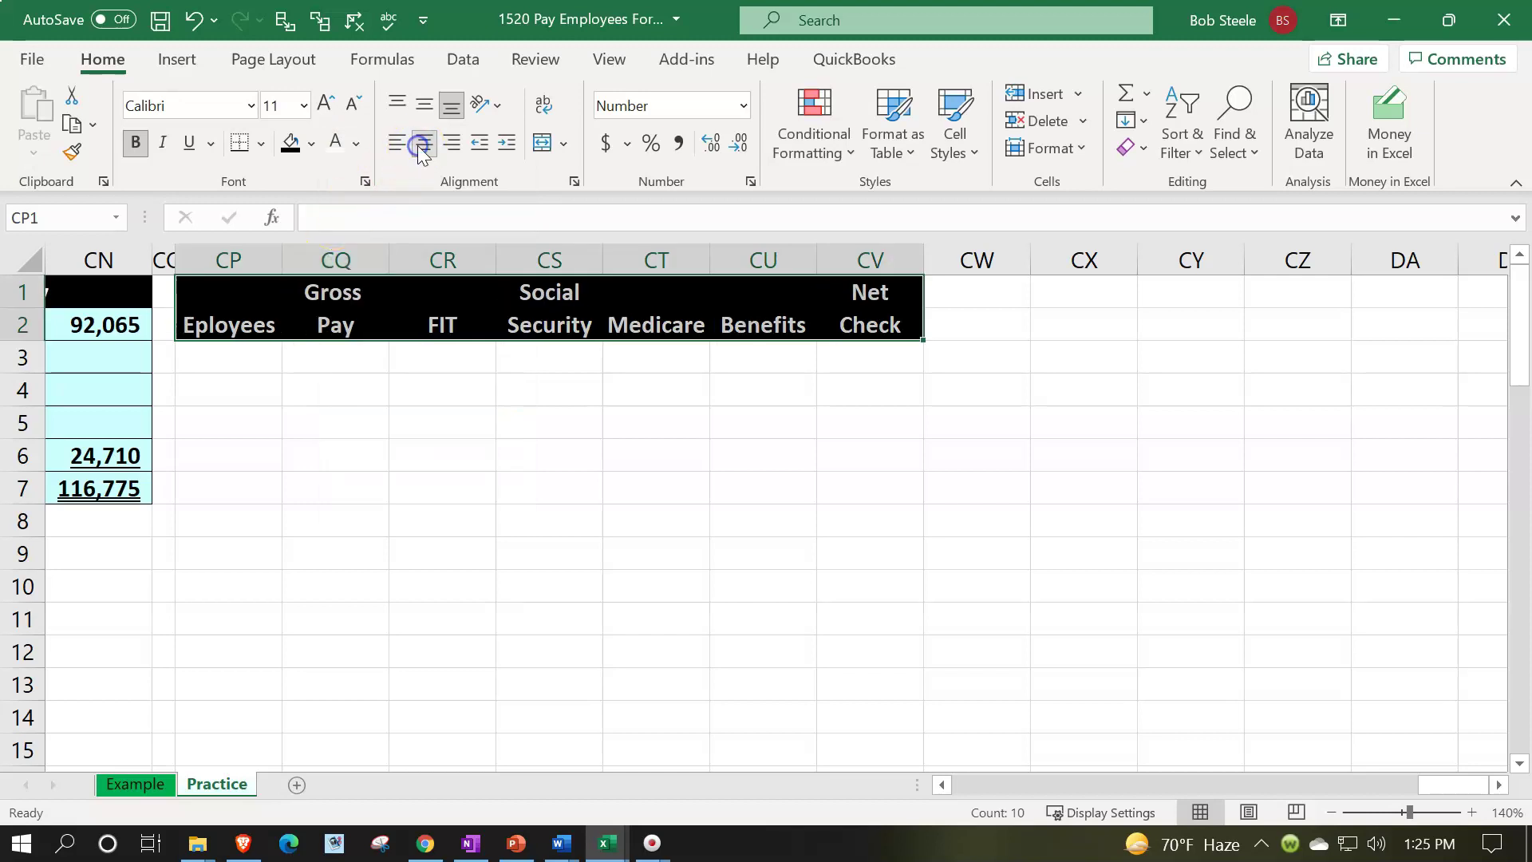
Spell-check the headings to correct CP2 to "Employees", and widen column CP to more than twice its width.
click(388, 20)
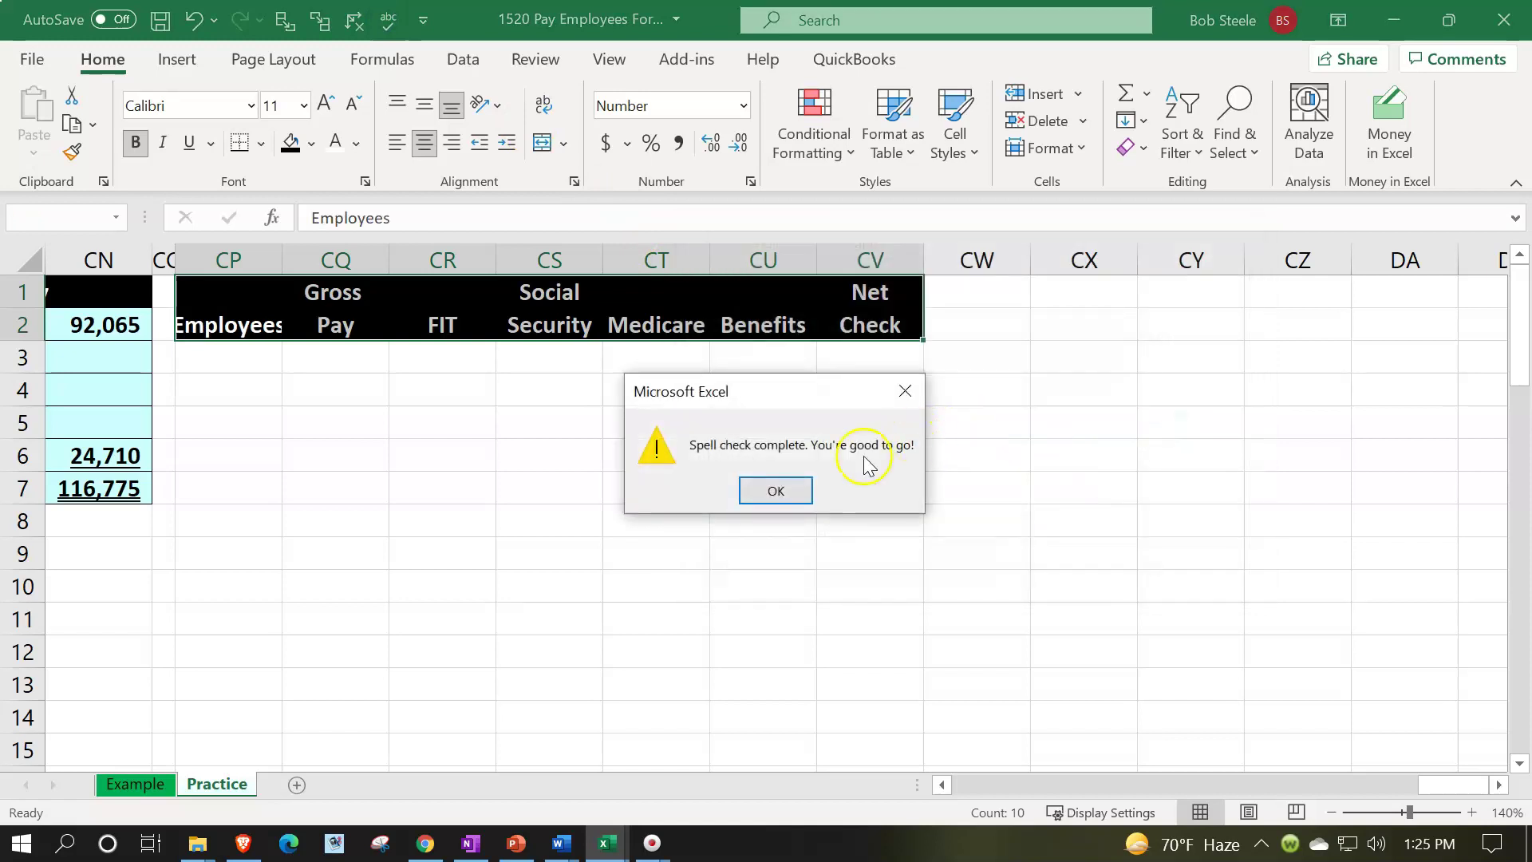
click(775, 489)
click(391, 492)
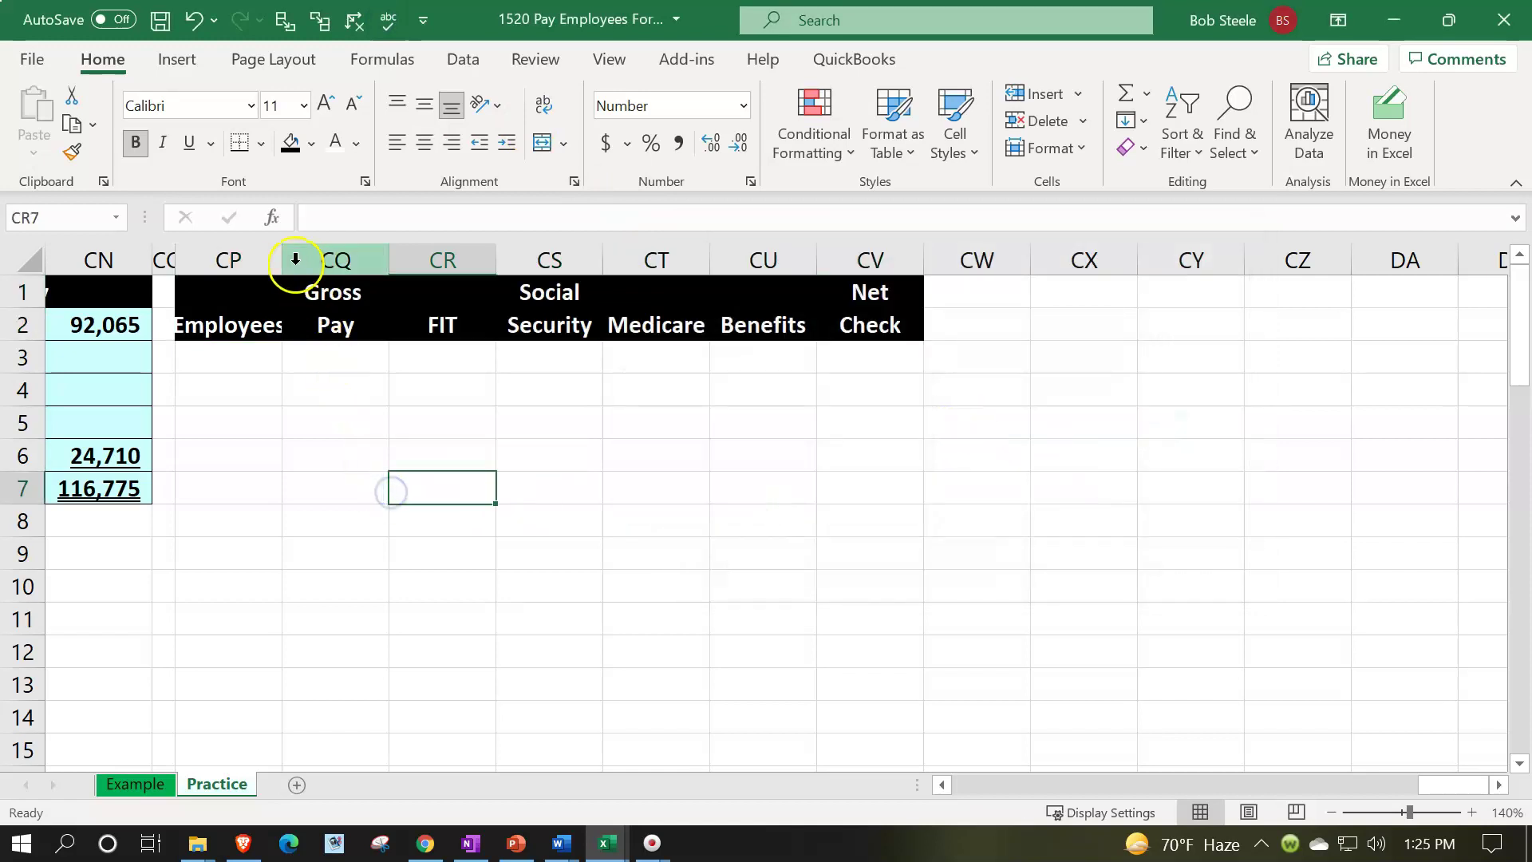
drag(283, 256, 434, 243)
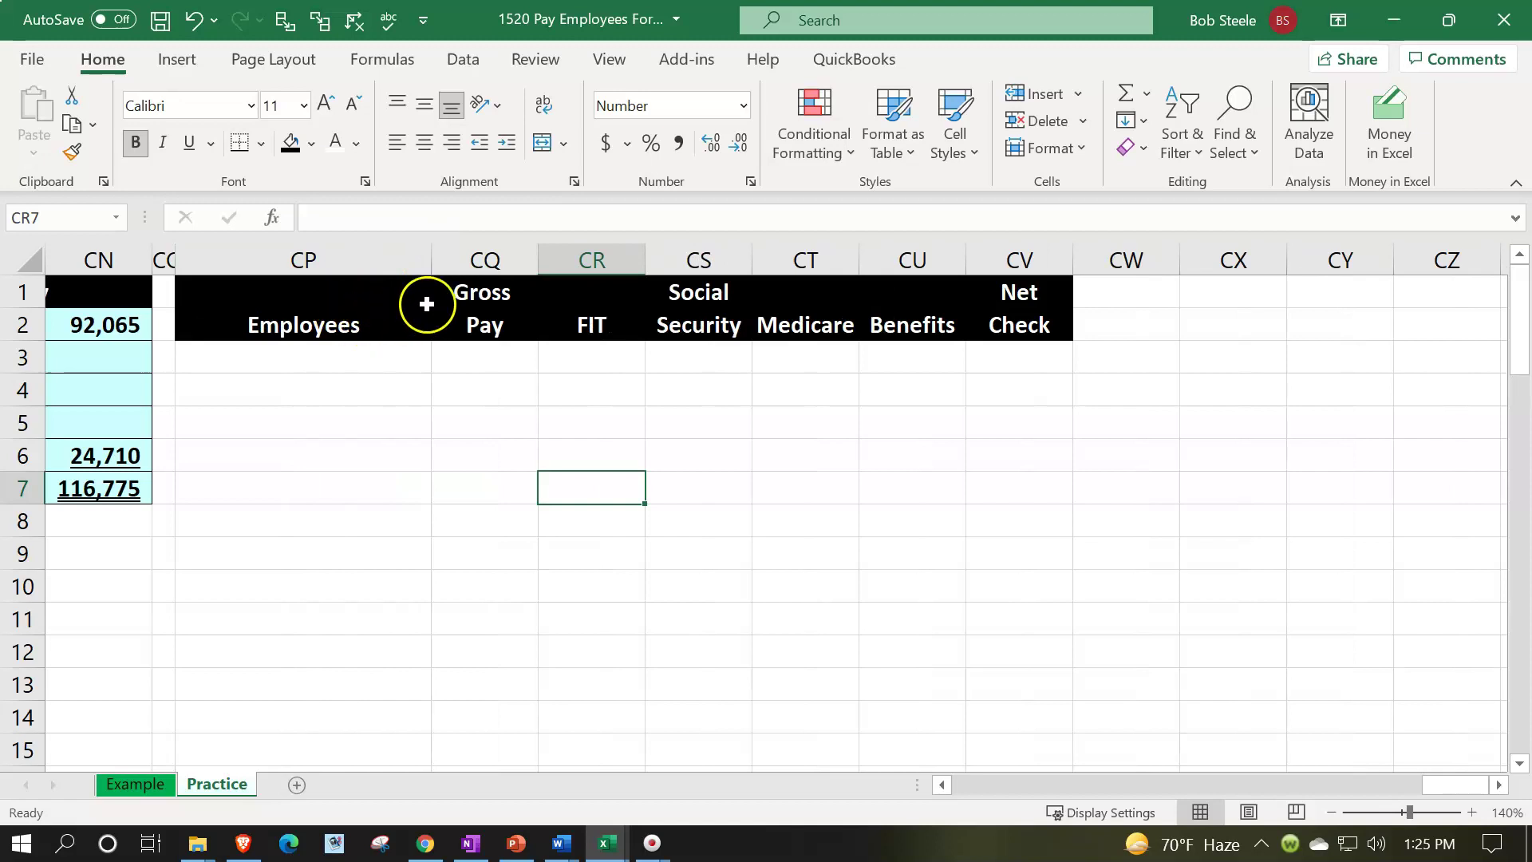
drag(435, 260, 438, 259)
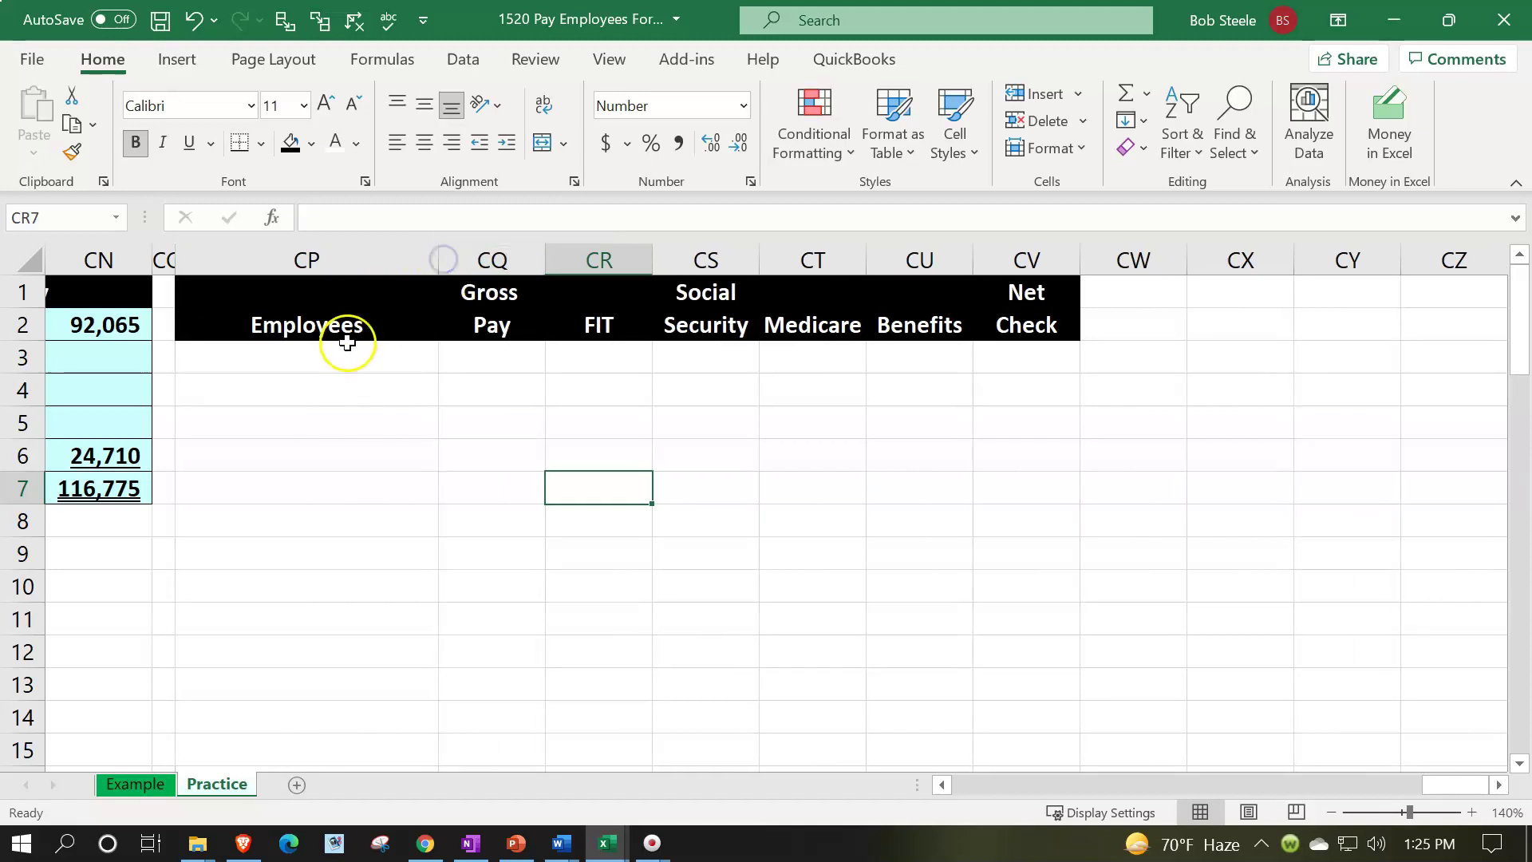
List "Employee 1" in CP3 and "Employee 2" in CP4 under the Employees heading.
click(339, 352)
text(Employe)
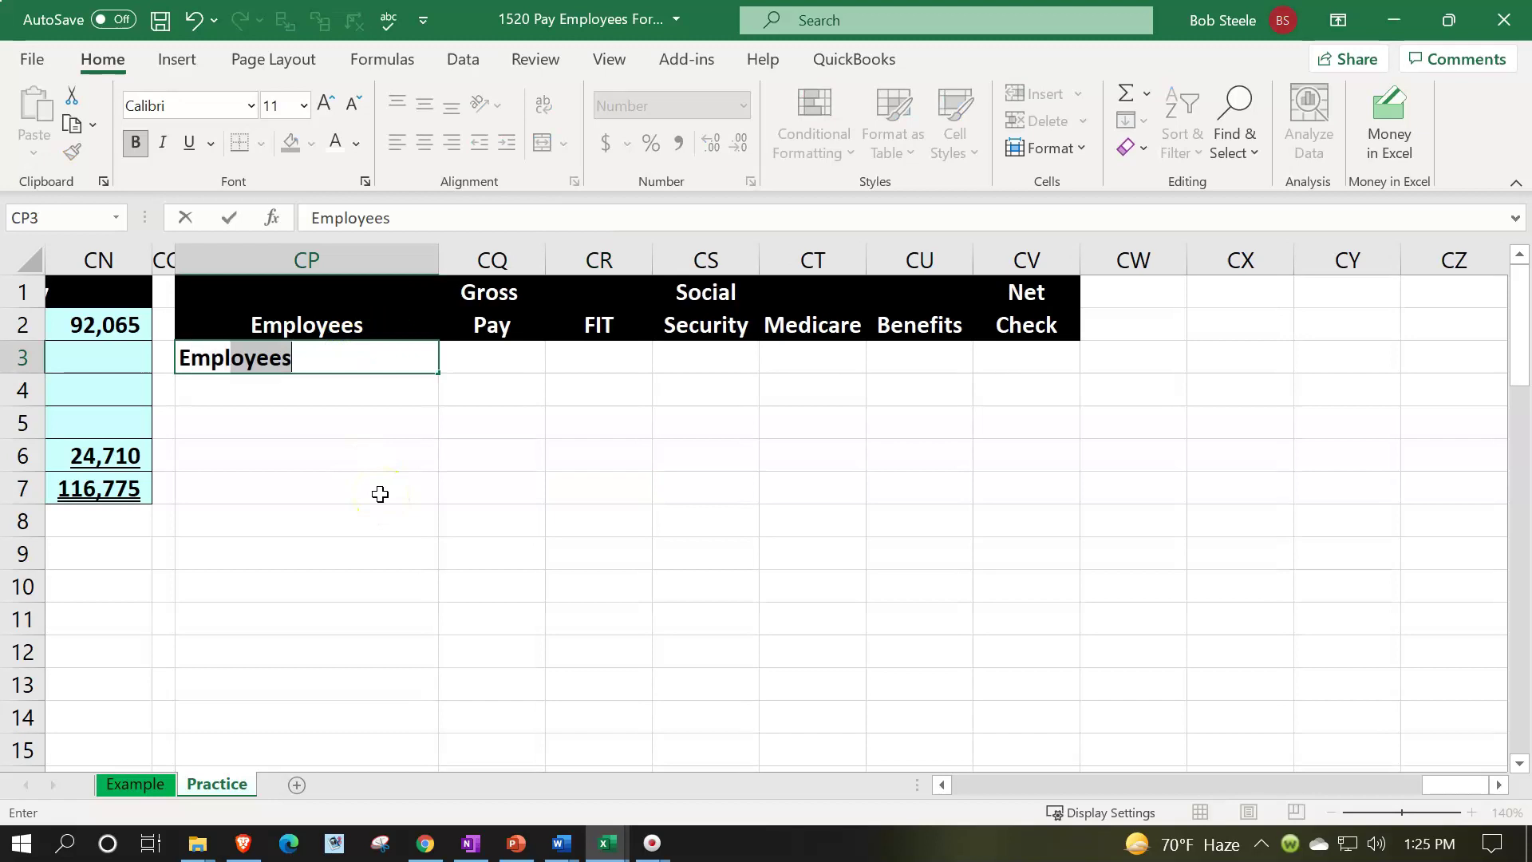
text(e 1)
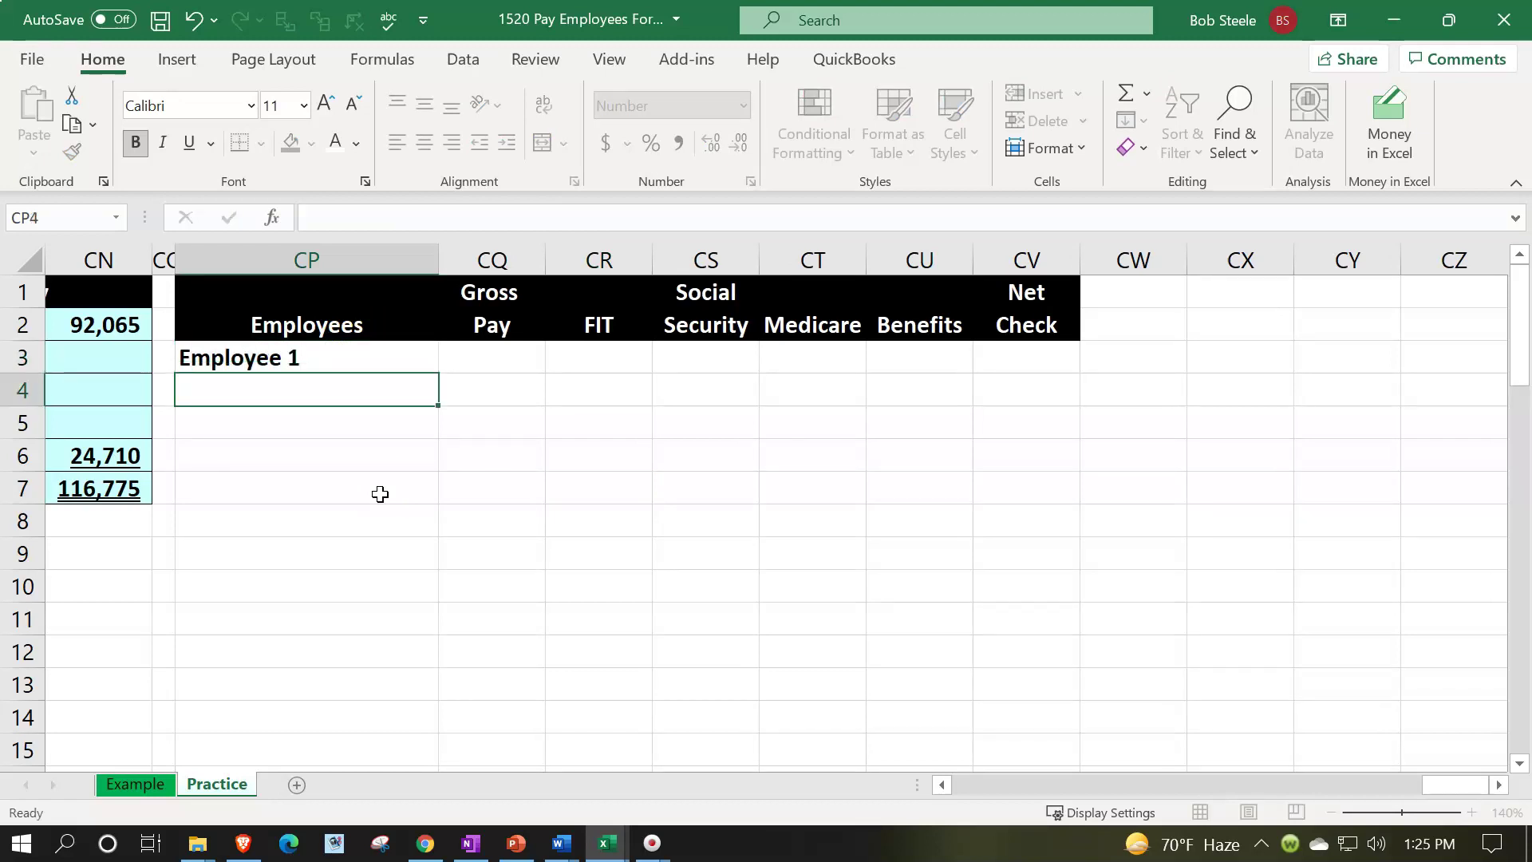
key(Return)
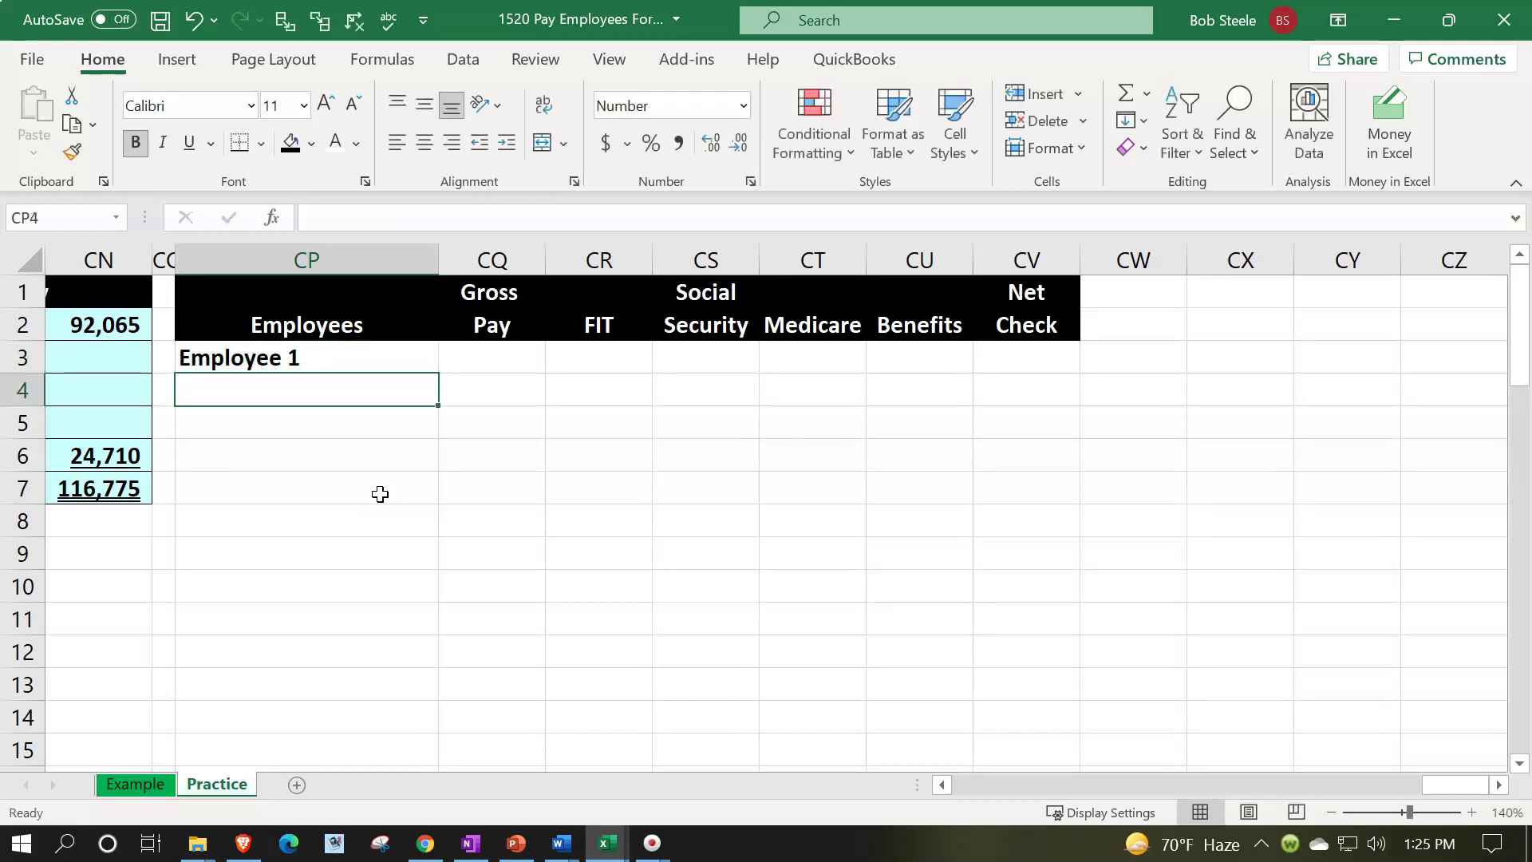
text(Epmoyee)
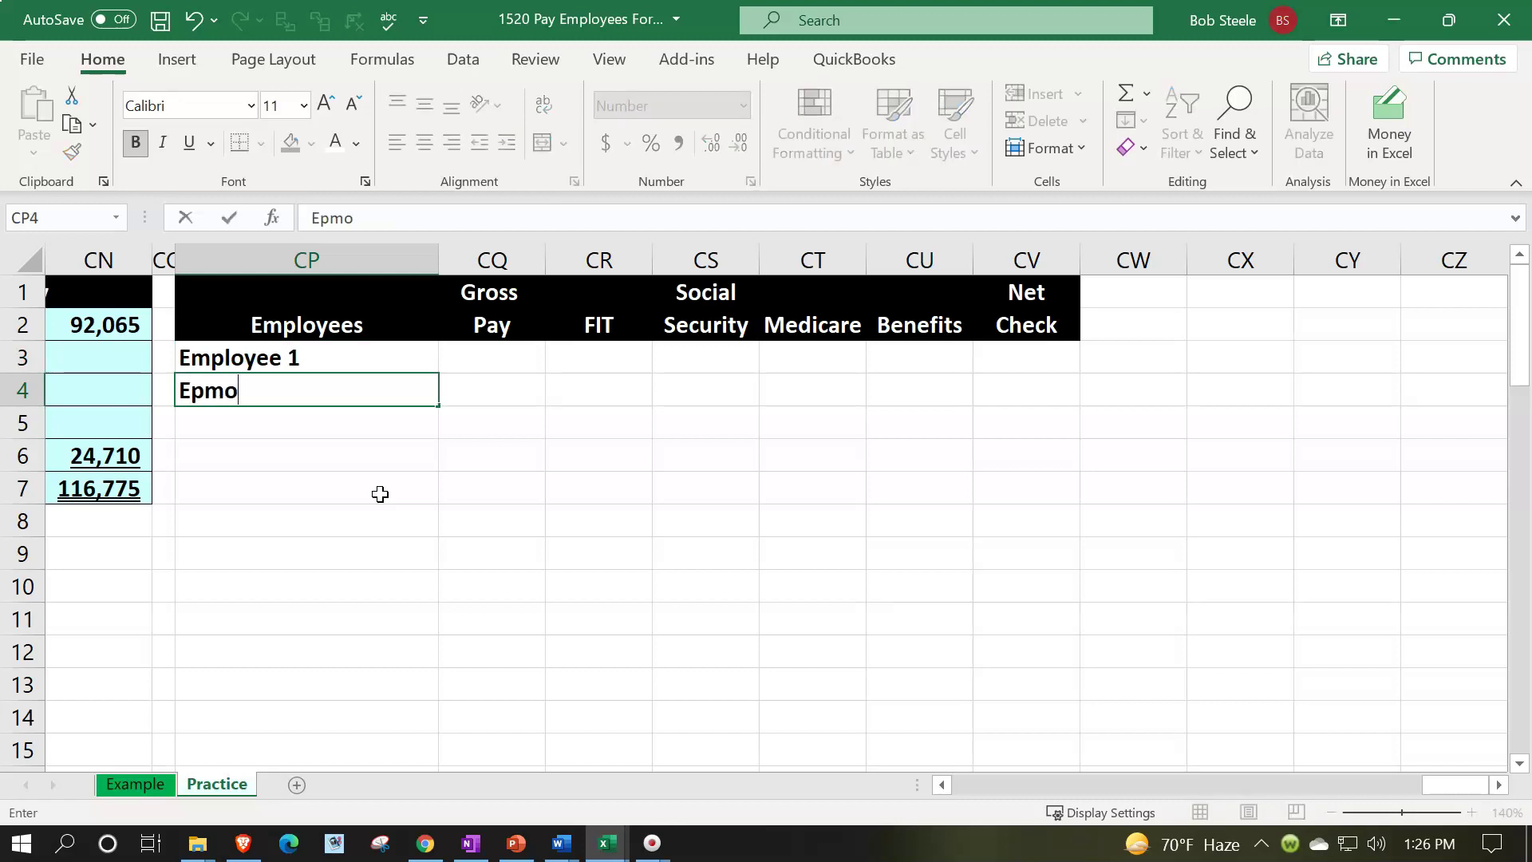
key(BackSpace)
key(BackSpace)
key(BackSpace)
key(BackSpace)
key(BackSpace)
key(BackSpace)
text(mployee 2)
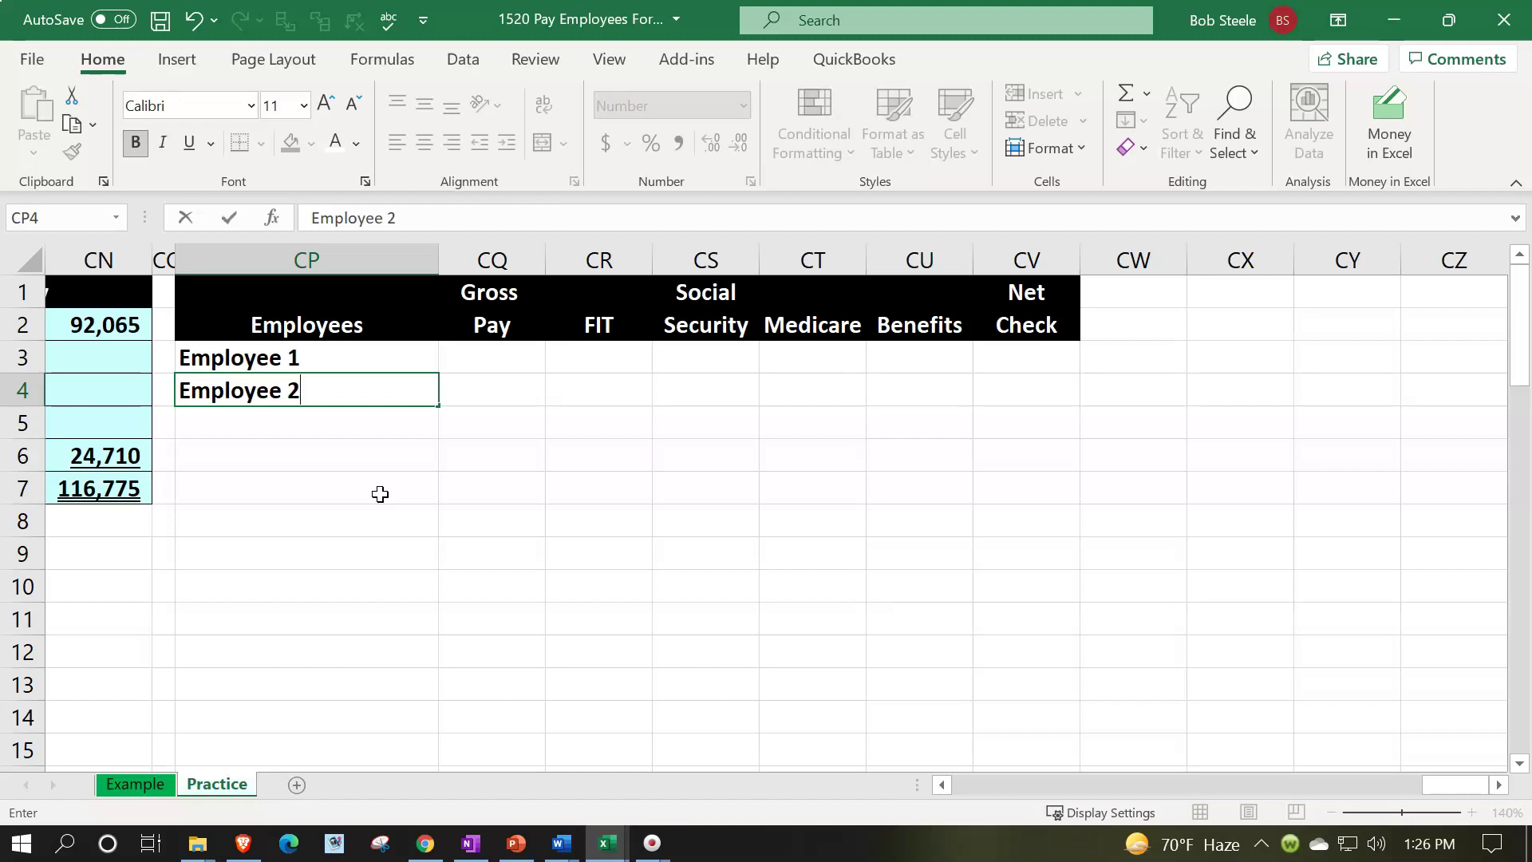
key(Right)
Enter Employee 1's monthly gross pay in CQ3 as =600000/12.
key(Right)
key(Up)
key(Left)
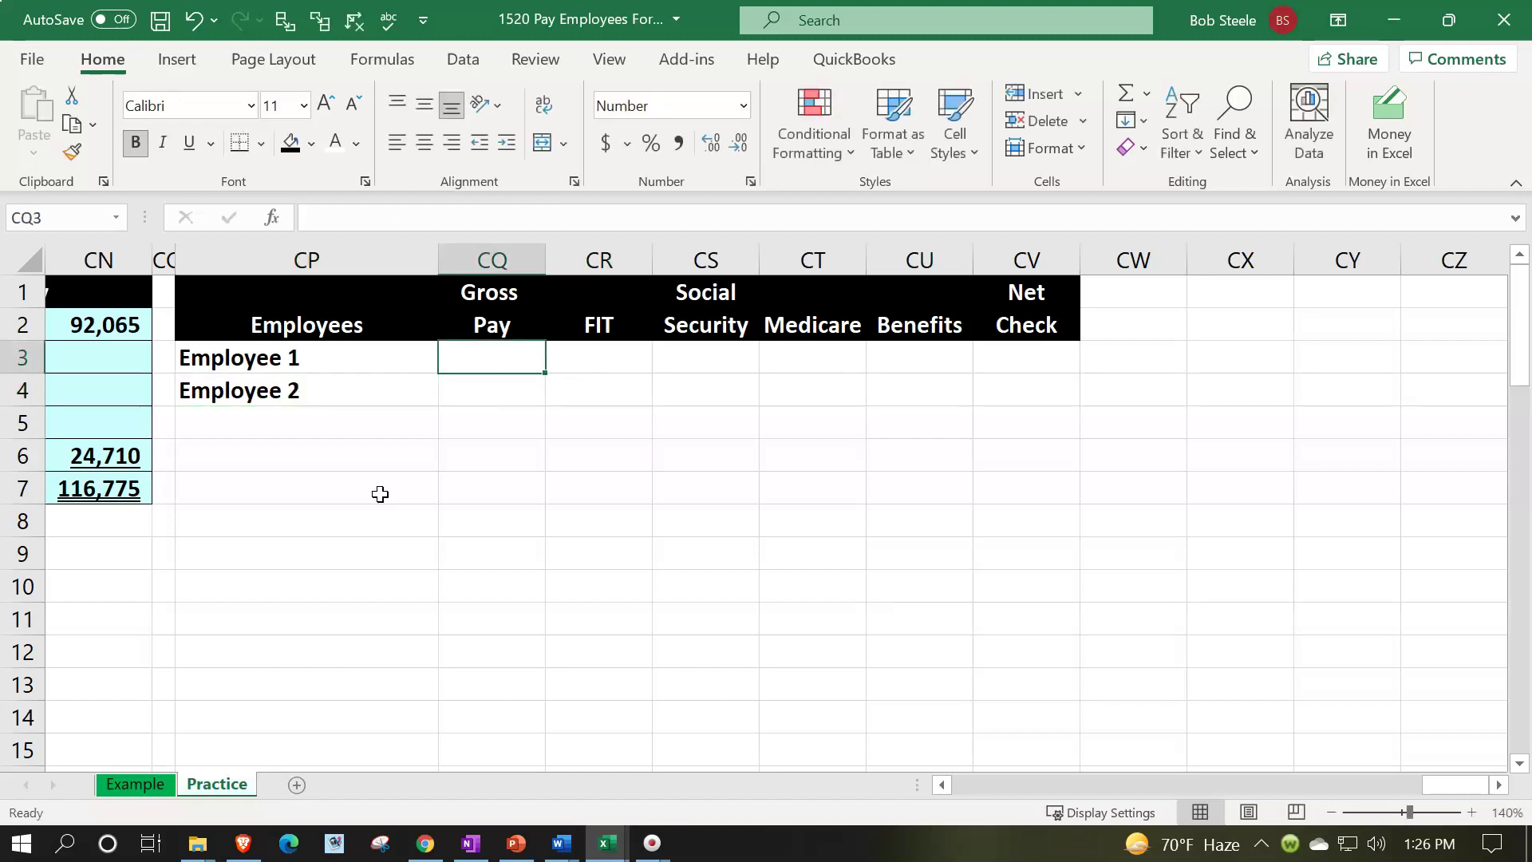
text(=)
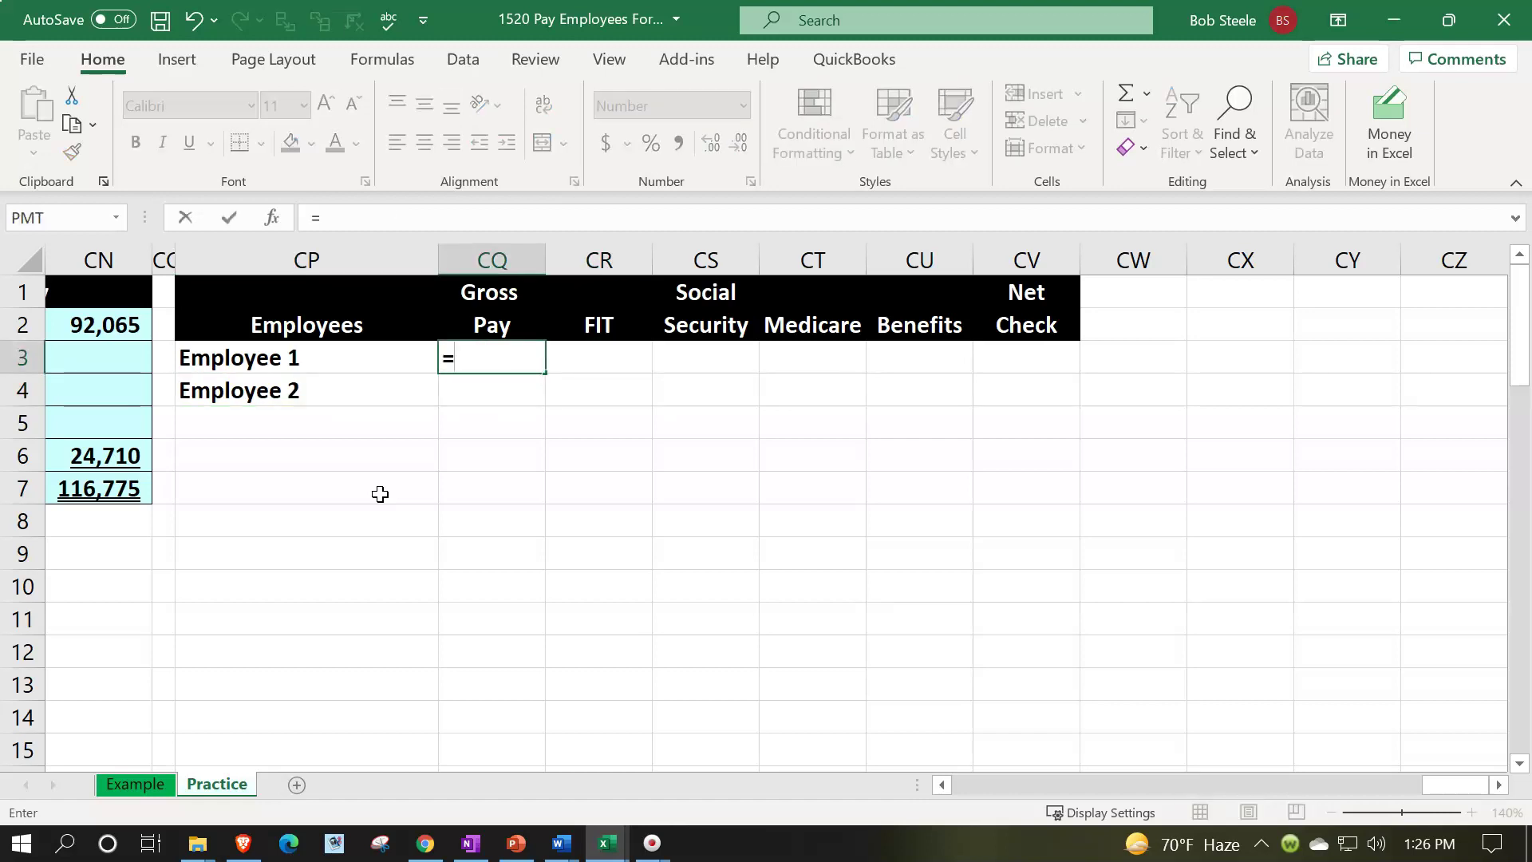
key(Return)
key(alt+Tab)
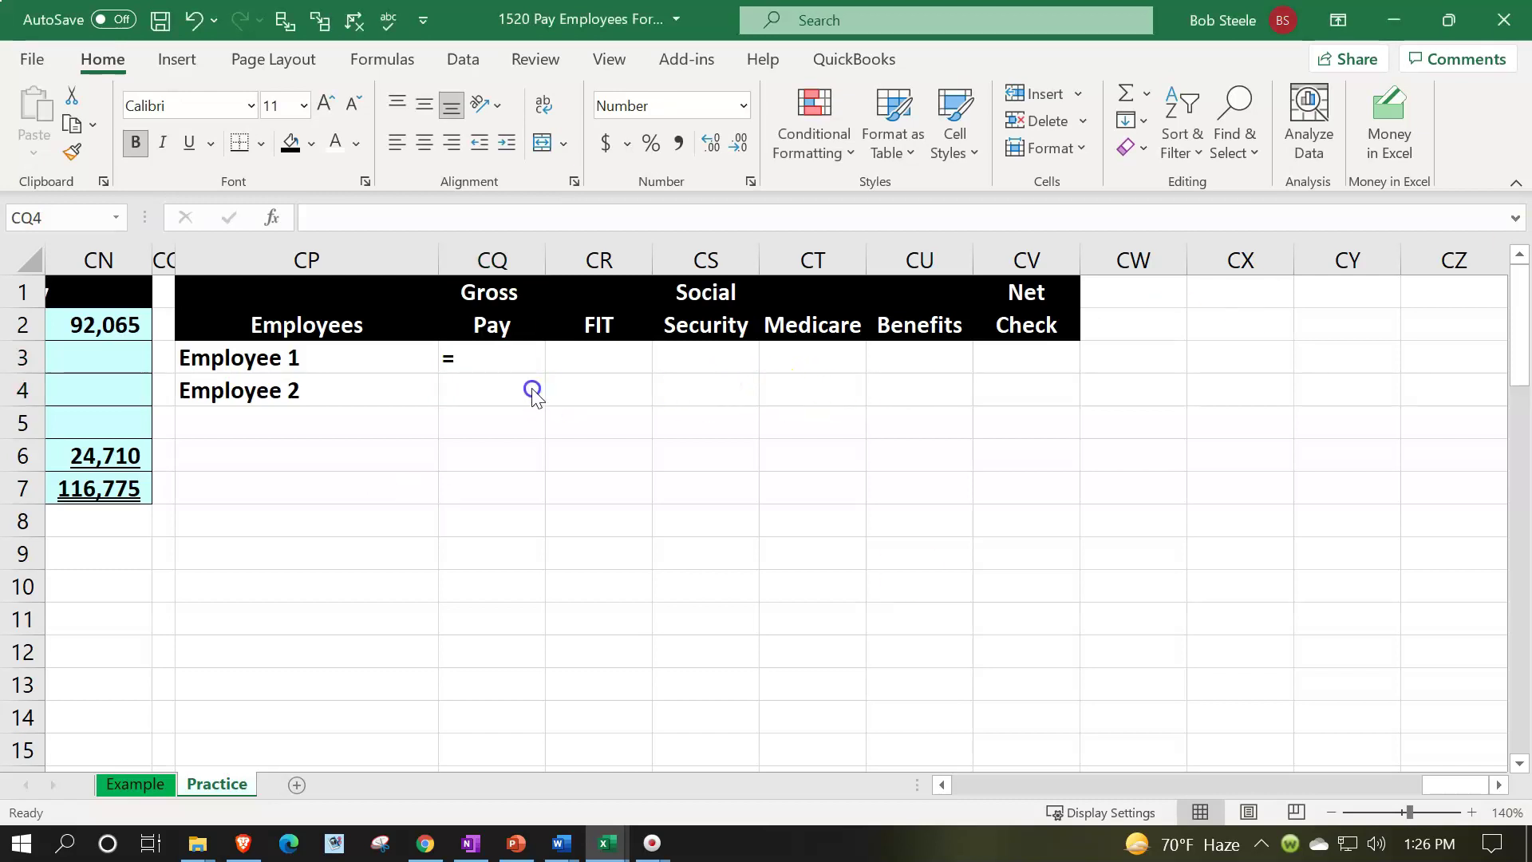
click(502, 363)
double_click(502, 363)
text(600000)
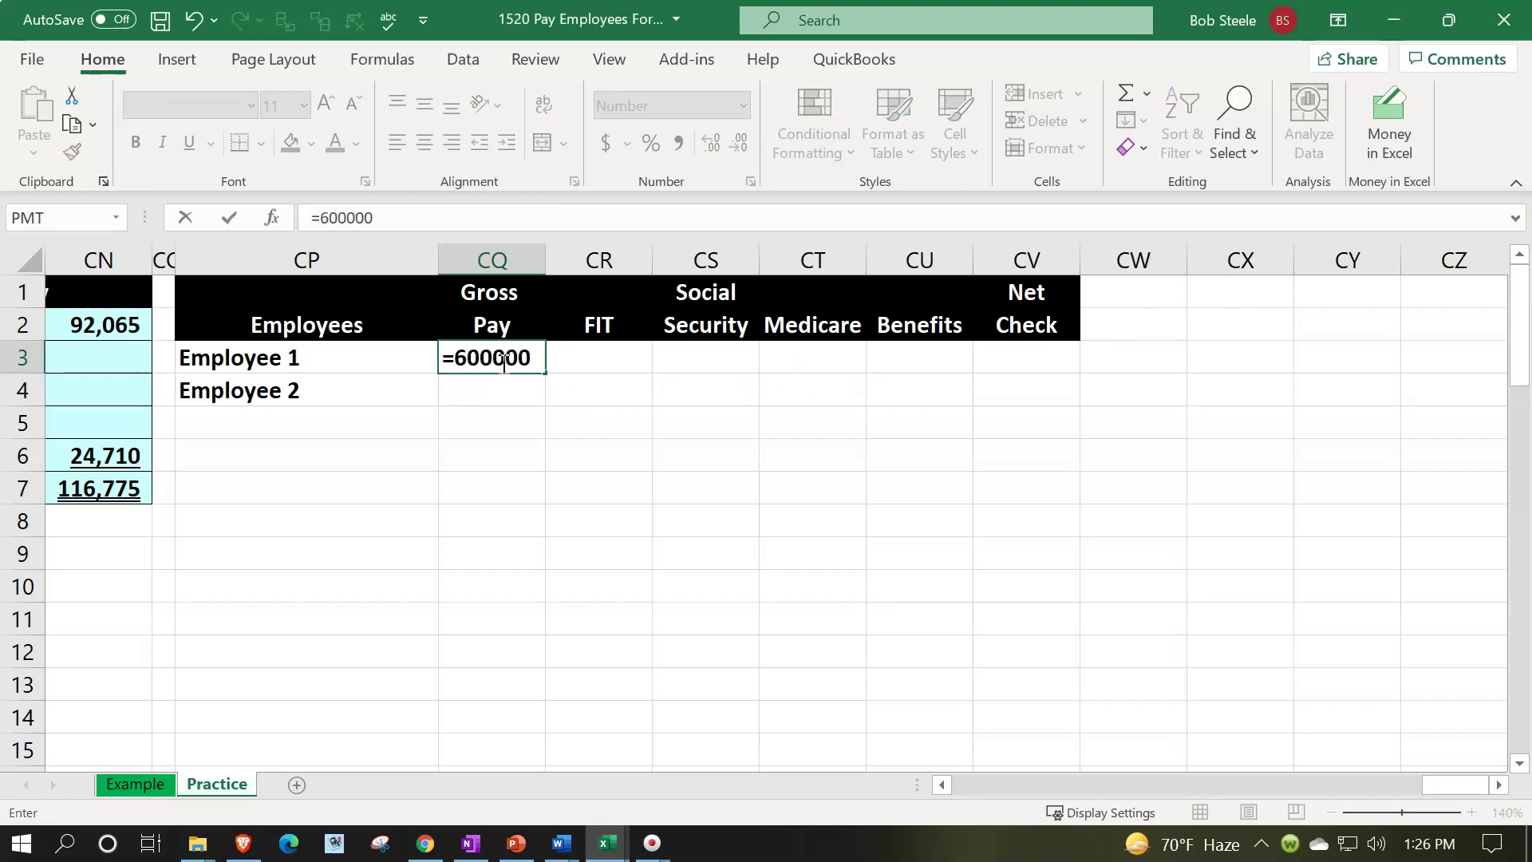
text(/12)
key(Return)
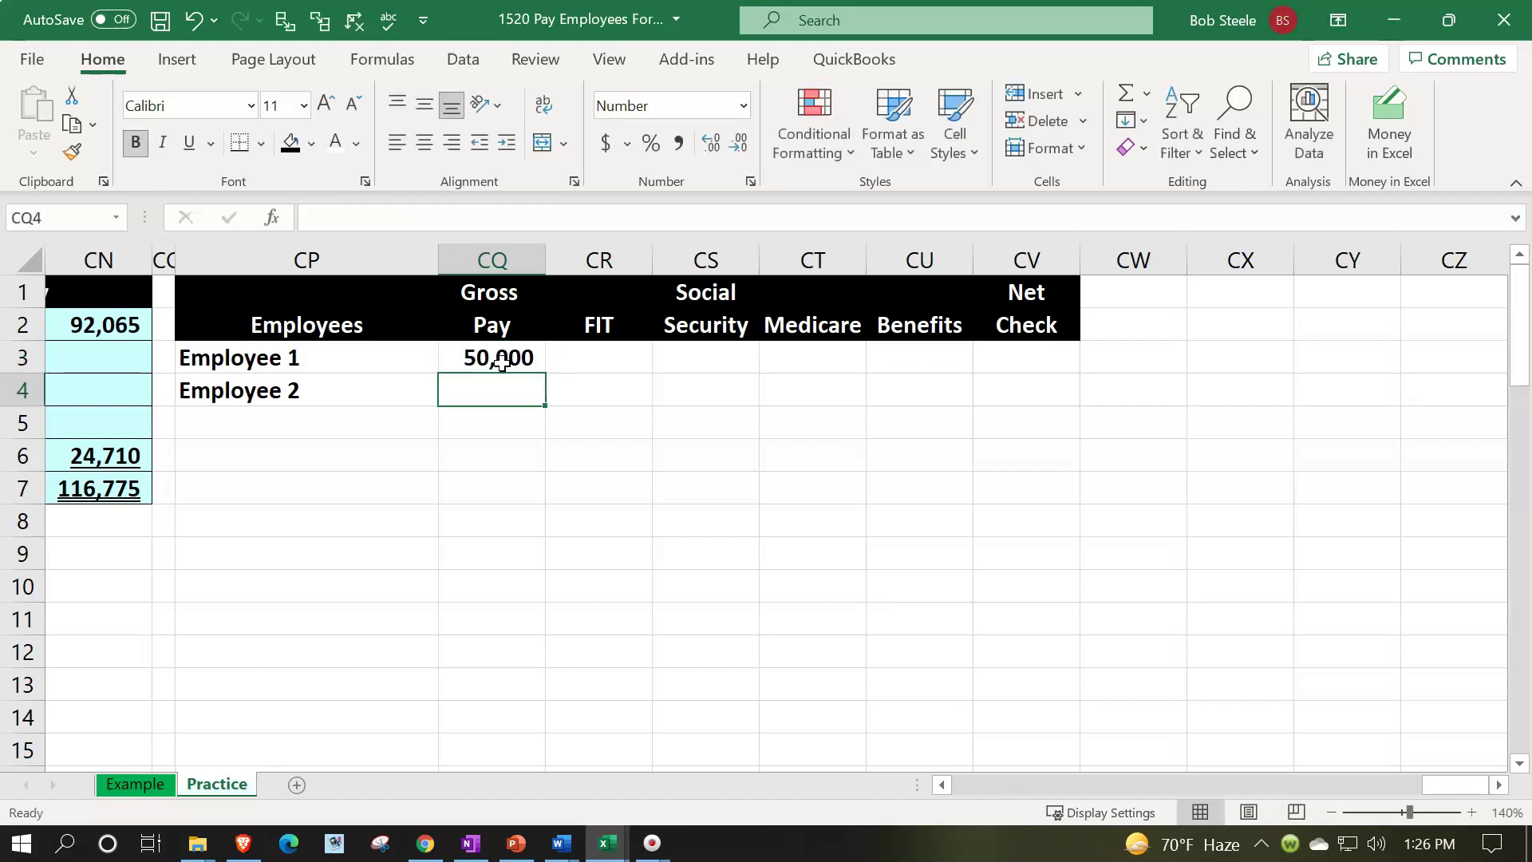
Replace Employee 1's gross pay formula in CQ3 with =60000/12.
click(502, 363)
text(=6)
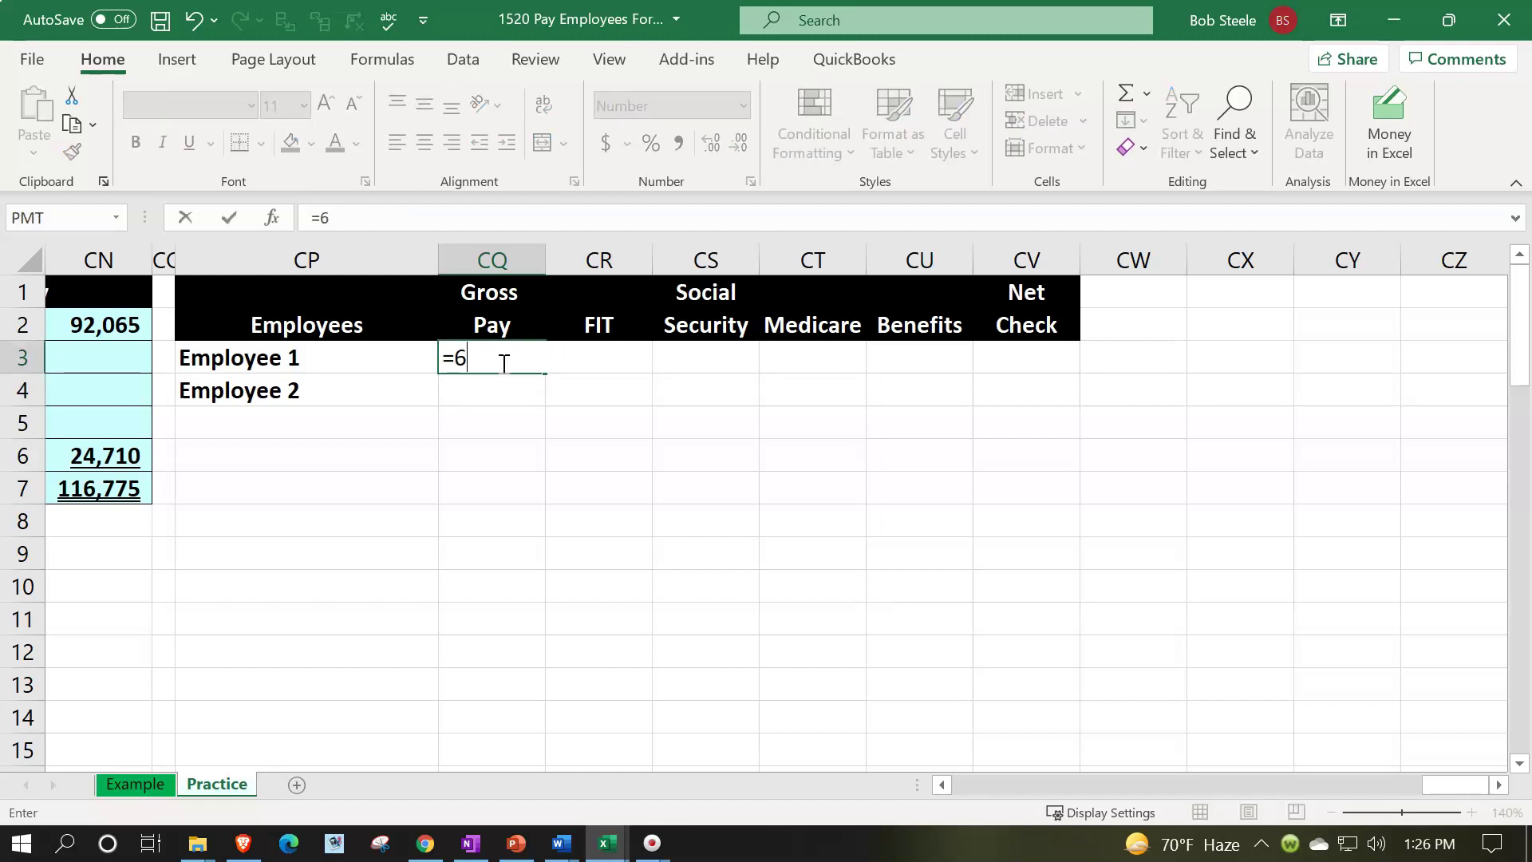
text(0000/12)
key(Return)
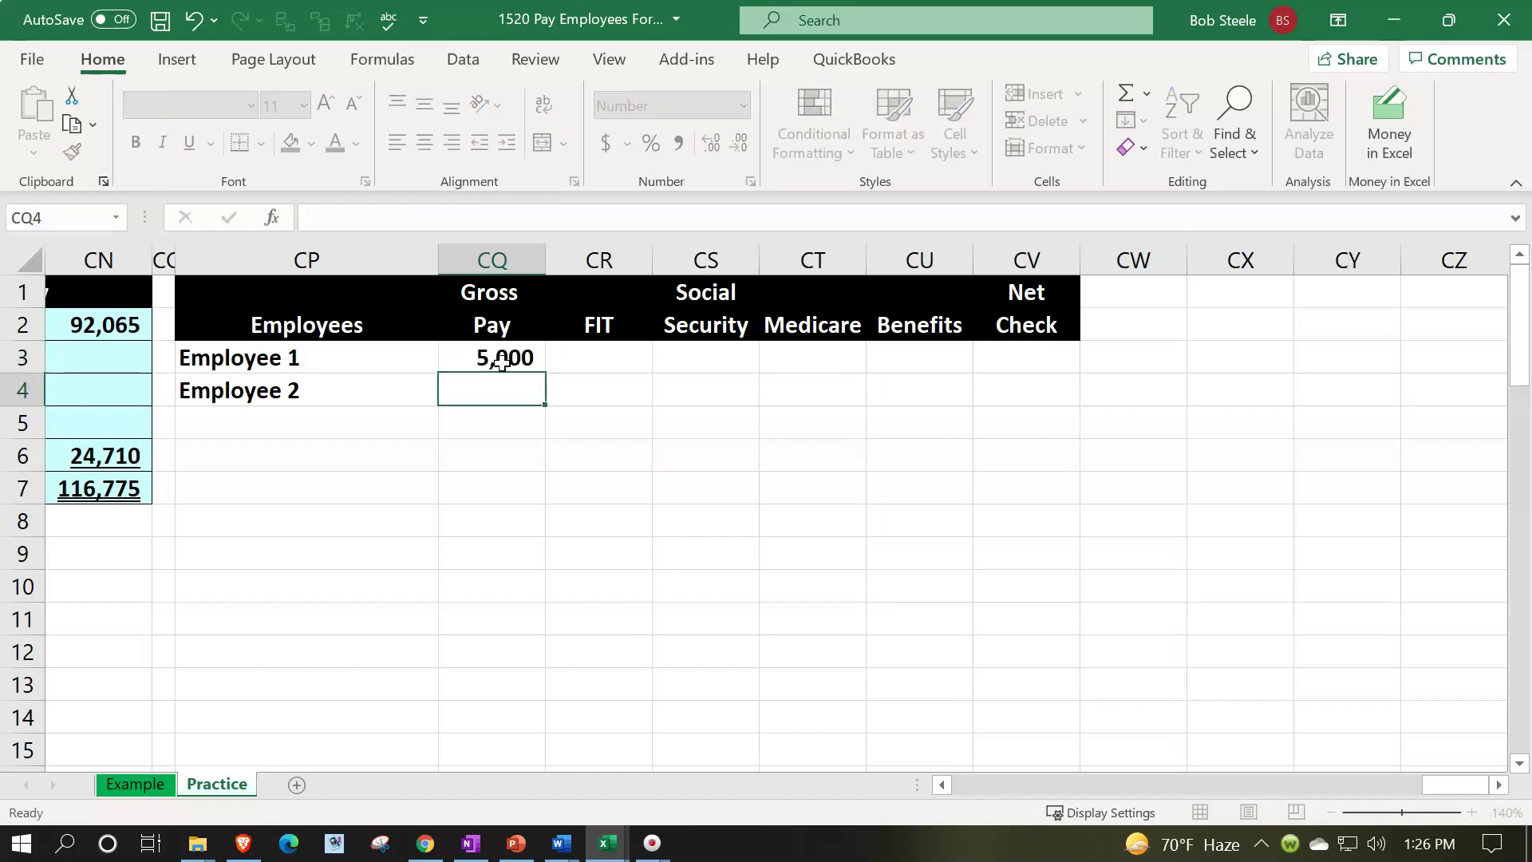
click(502, 363)
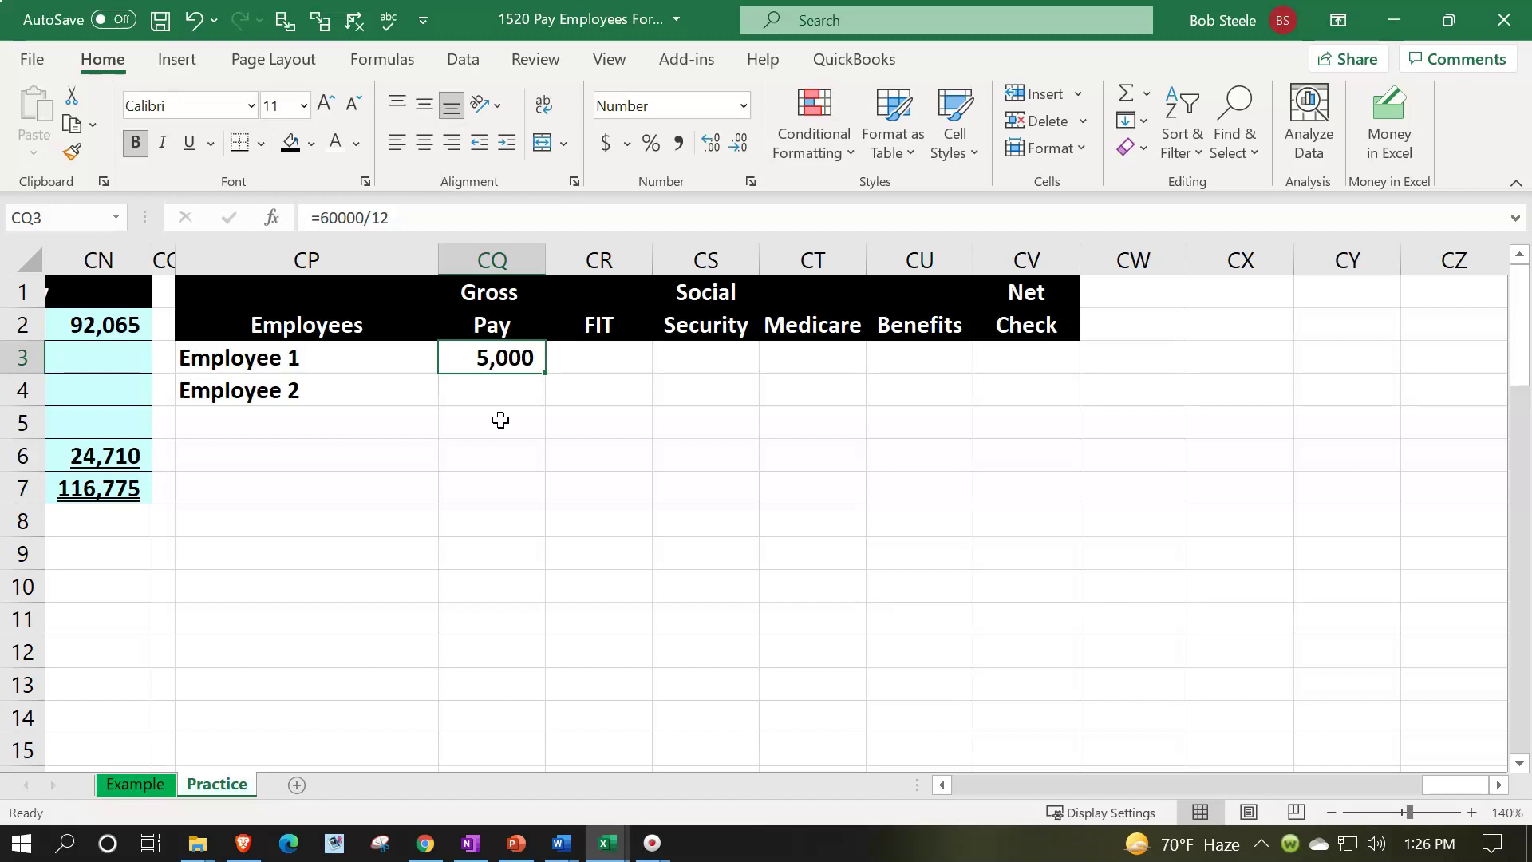
key(Right)
key(Right)
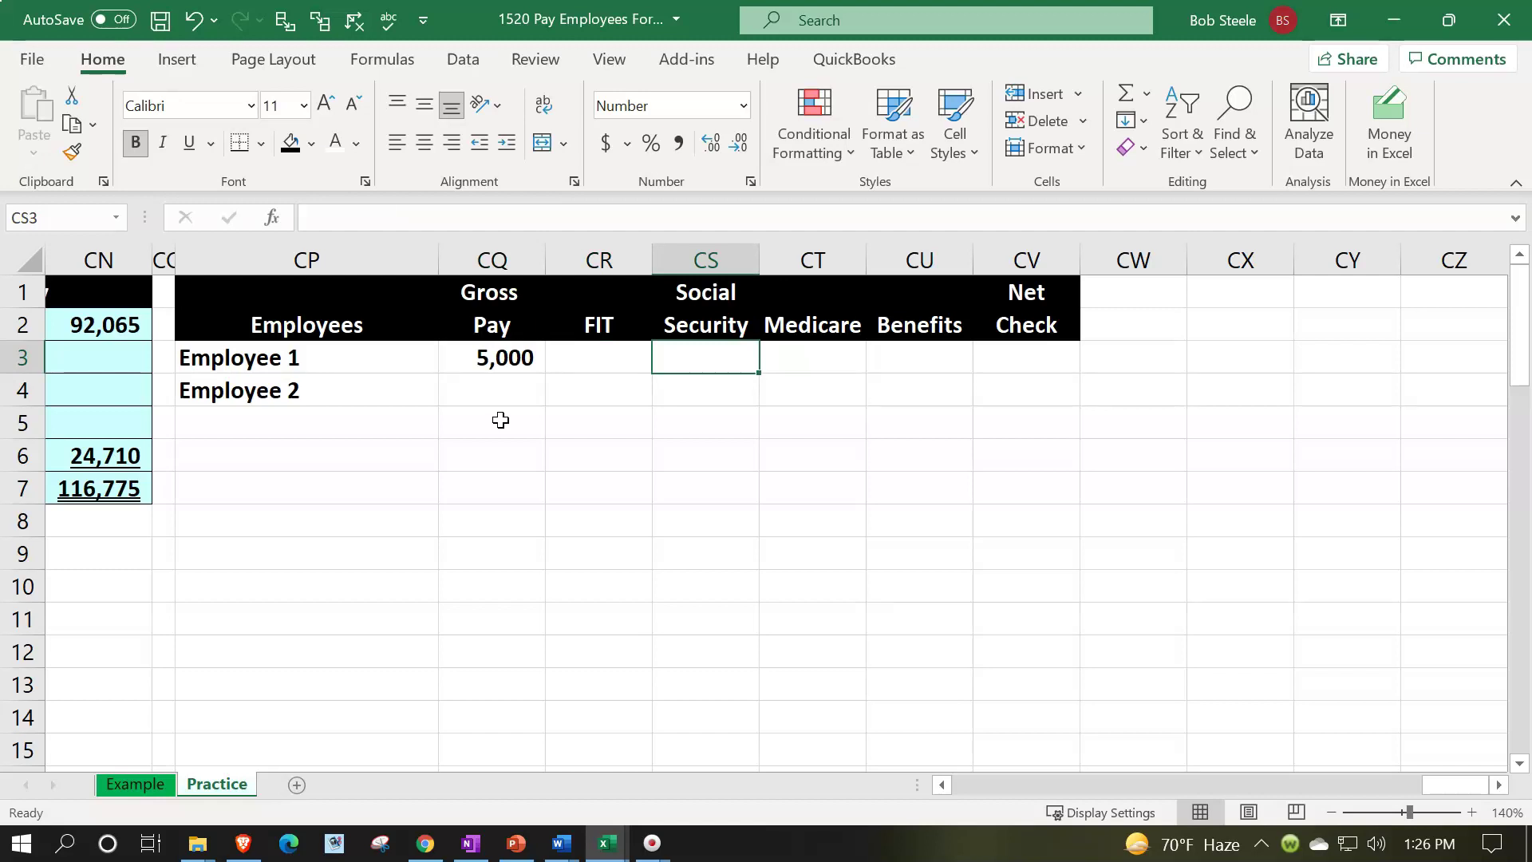
key(Right)
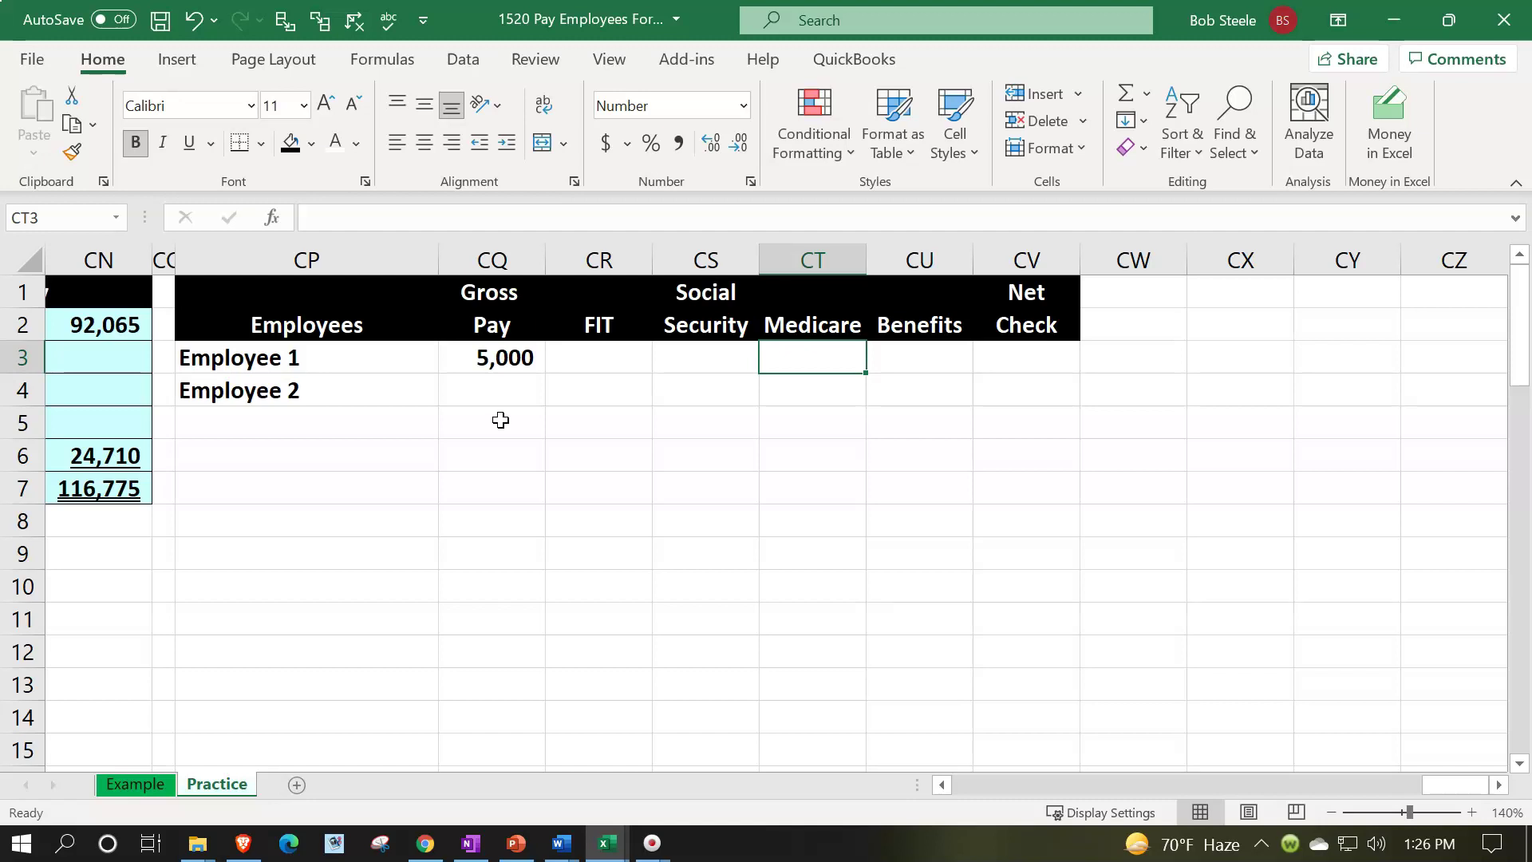
key(Right)
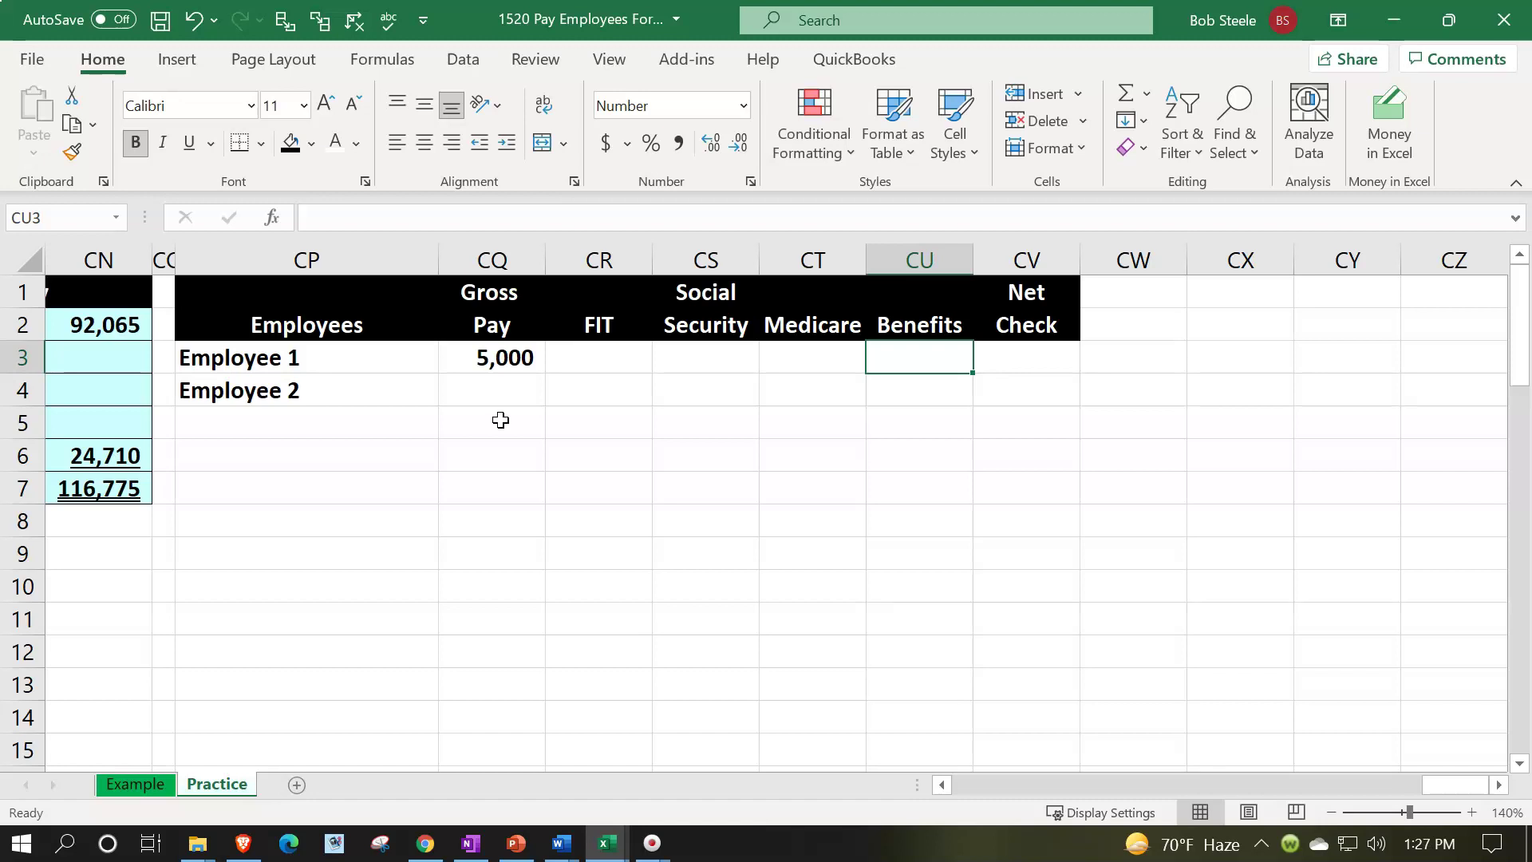
key(Left)
key(Left)
key(Left)
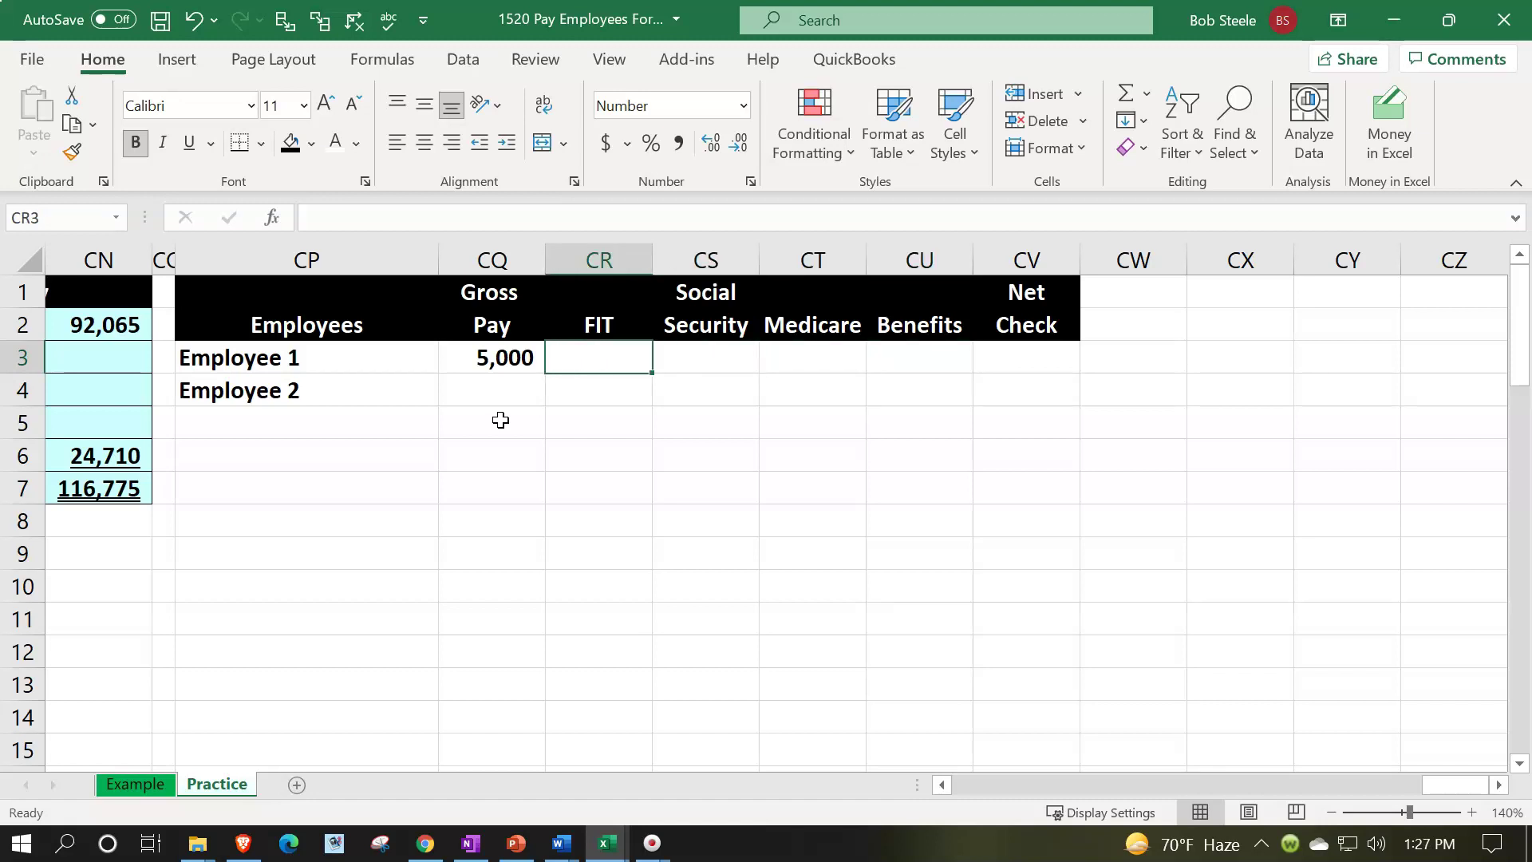
key(Left)
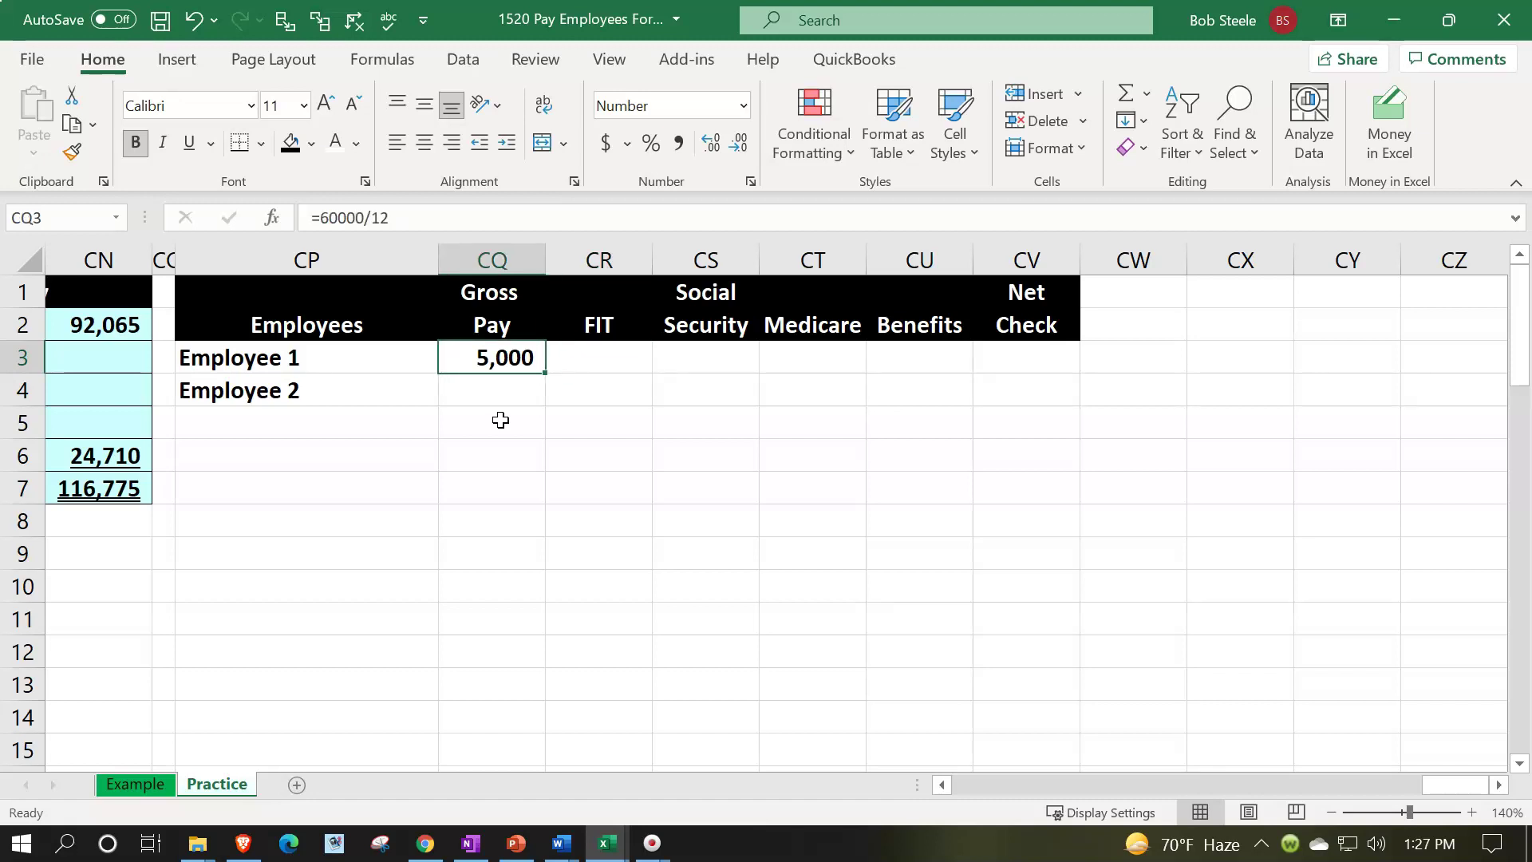
Calculate Employee 1's FIT withholding in CR3 as 15% of gross pay with =CQ3*.15.
key(Right)
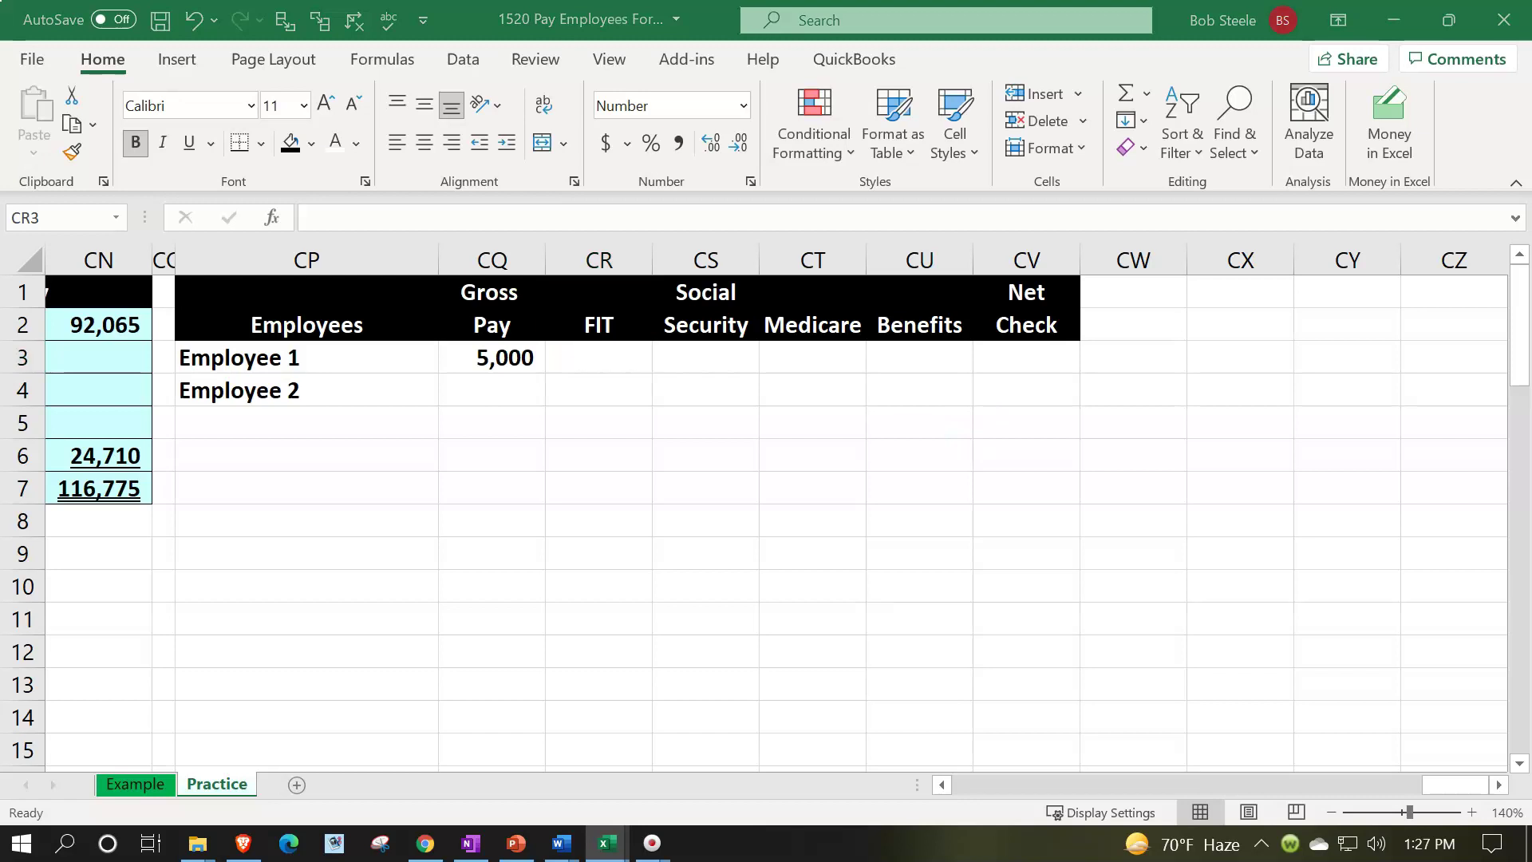
click(698, 417)
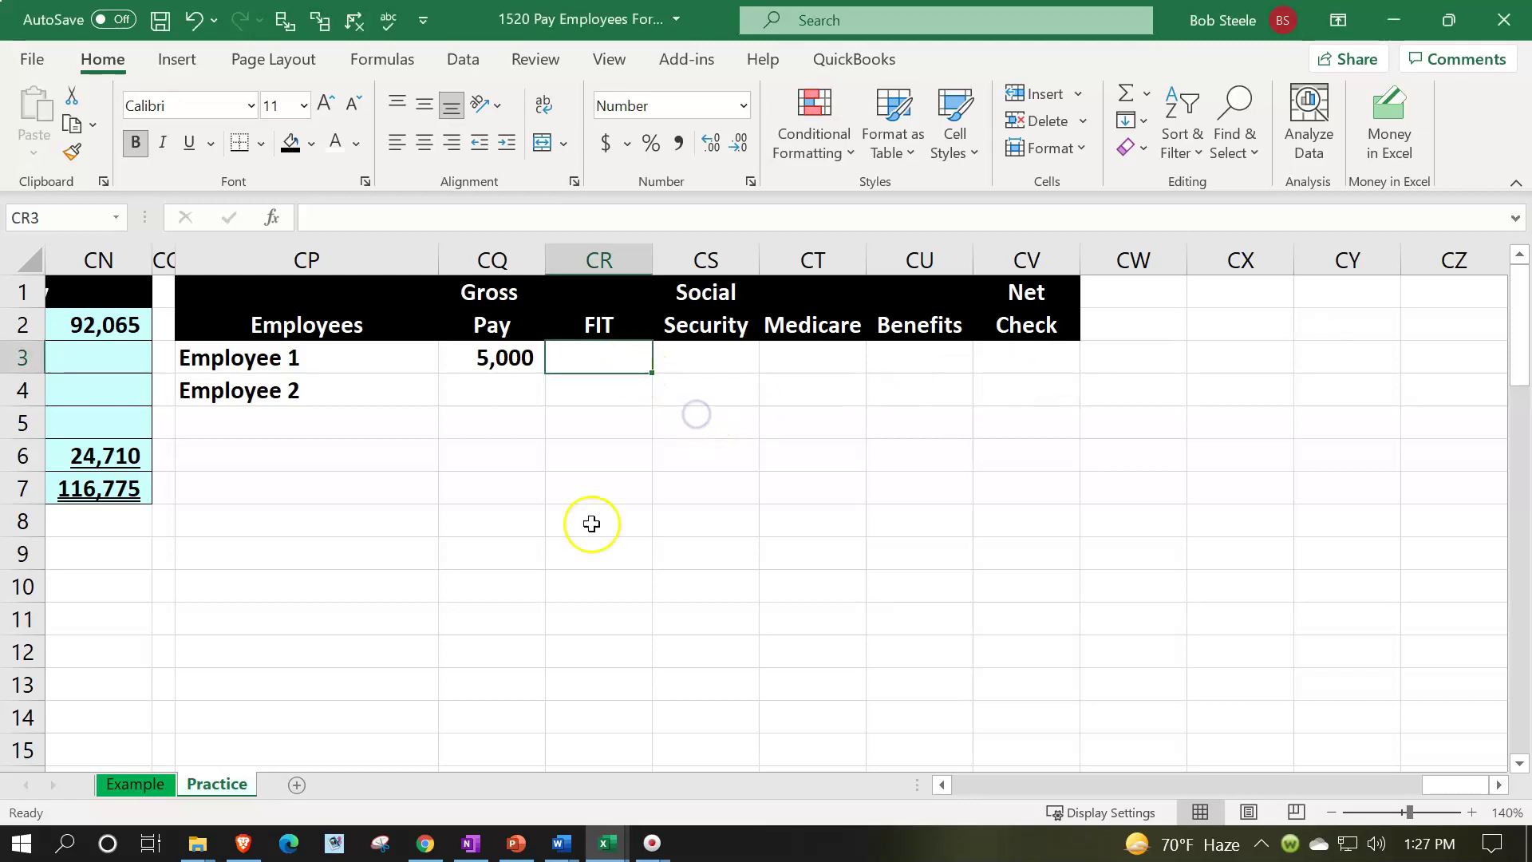
text(=)
key(Left)
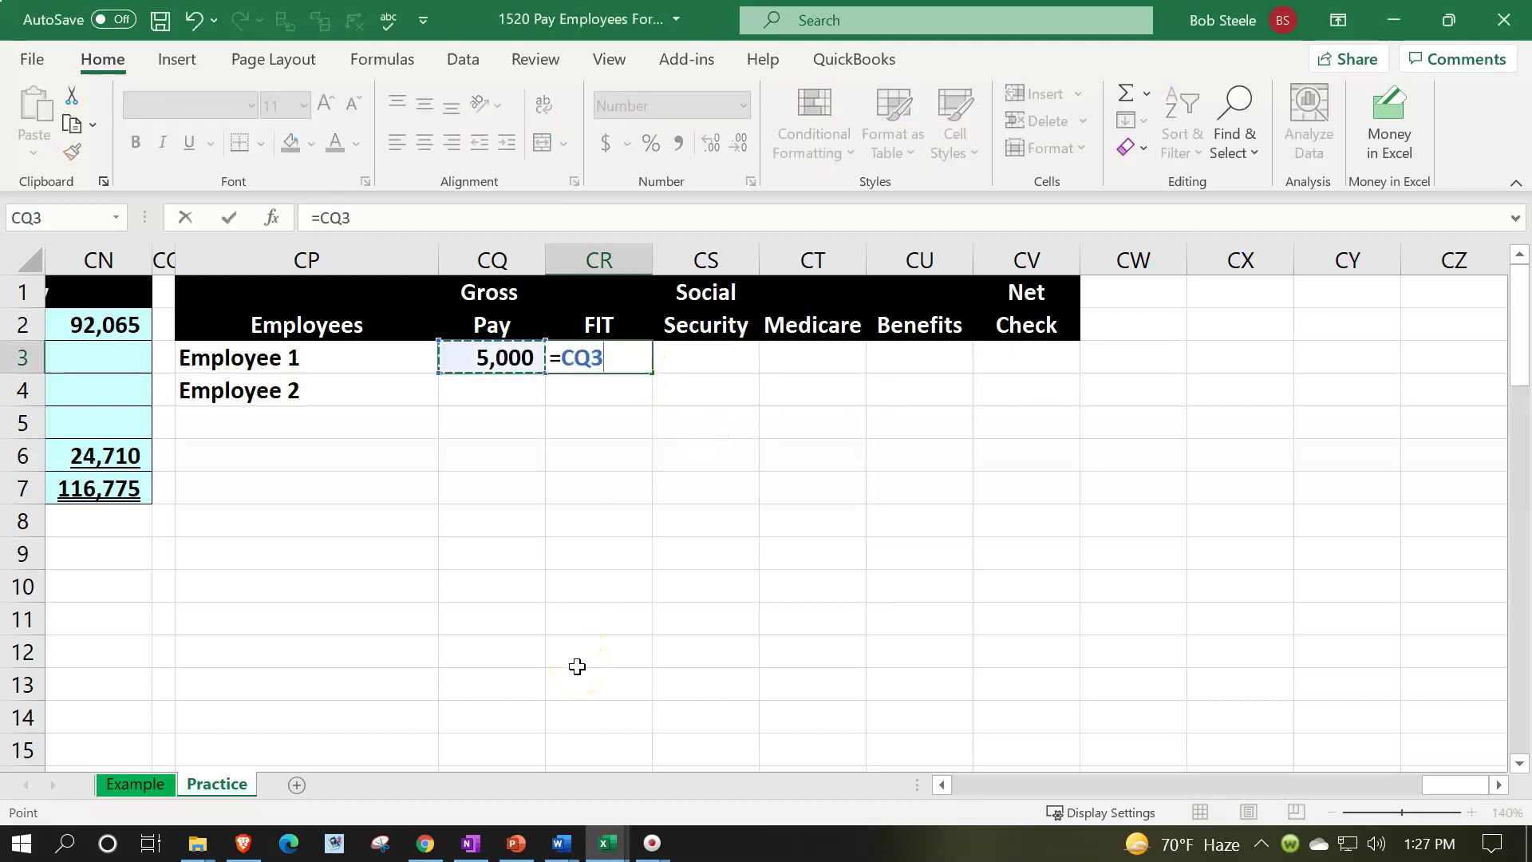
text(*.15)
key(Return)
Calculate Employee 1's Social Security withholding in CS3 as 6.2% of gross pay with =CQ3*.062.
key(Right)
key(Up)
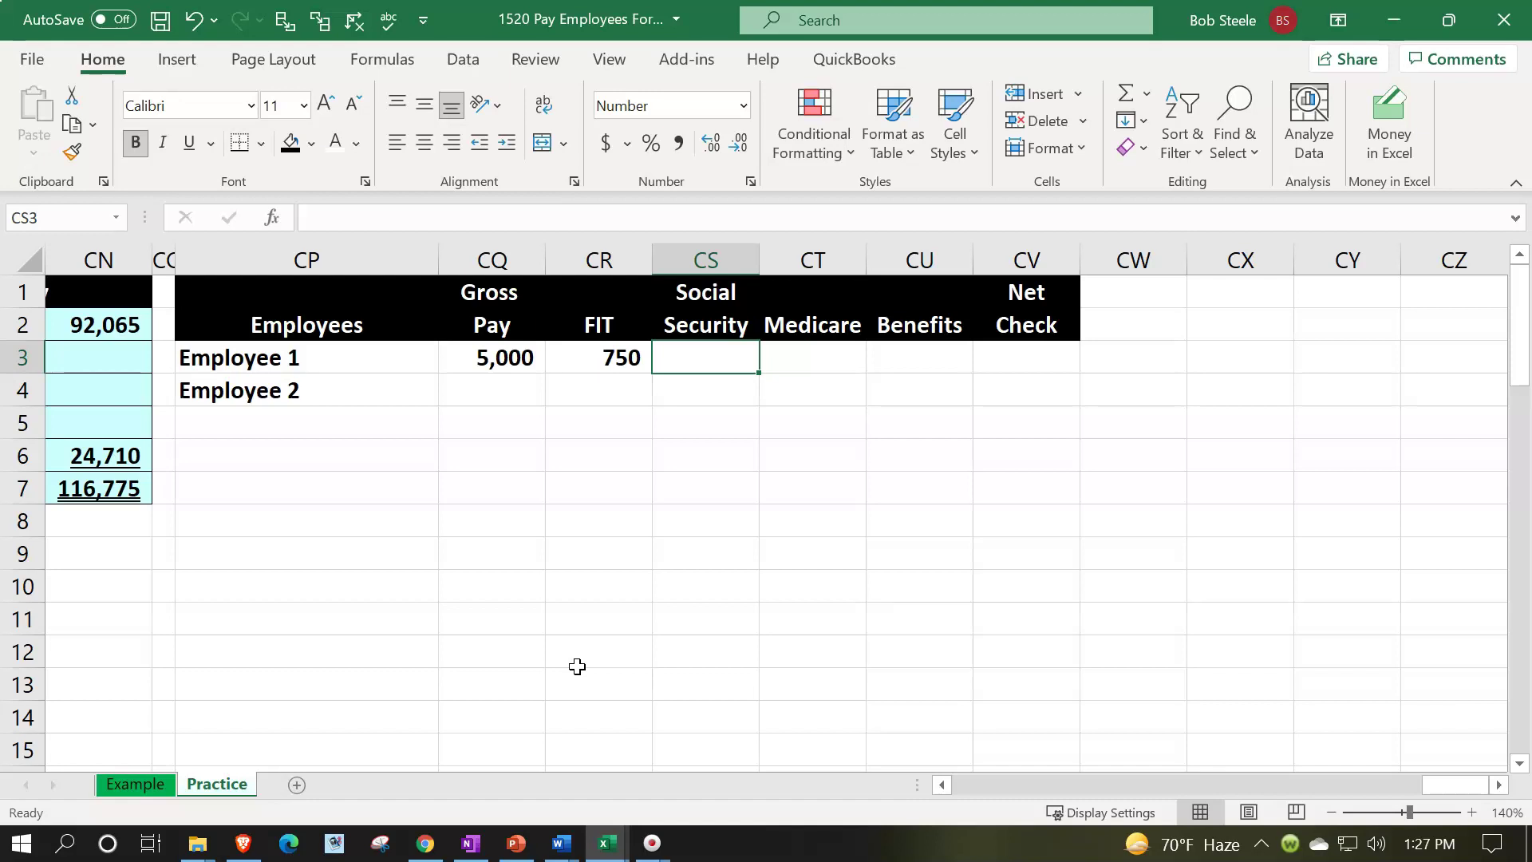
text(=)
key(Left)
key(Left)
text(*.062)
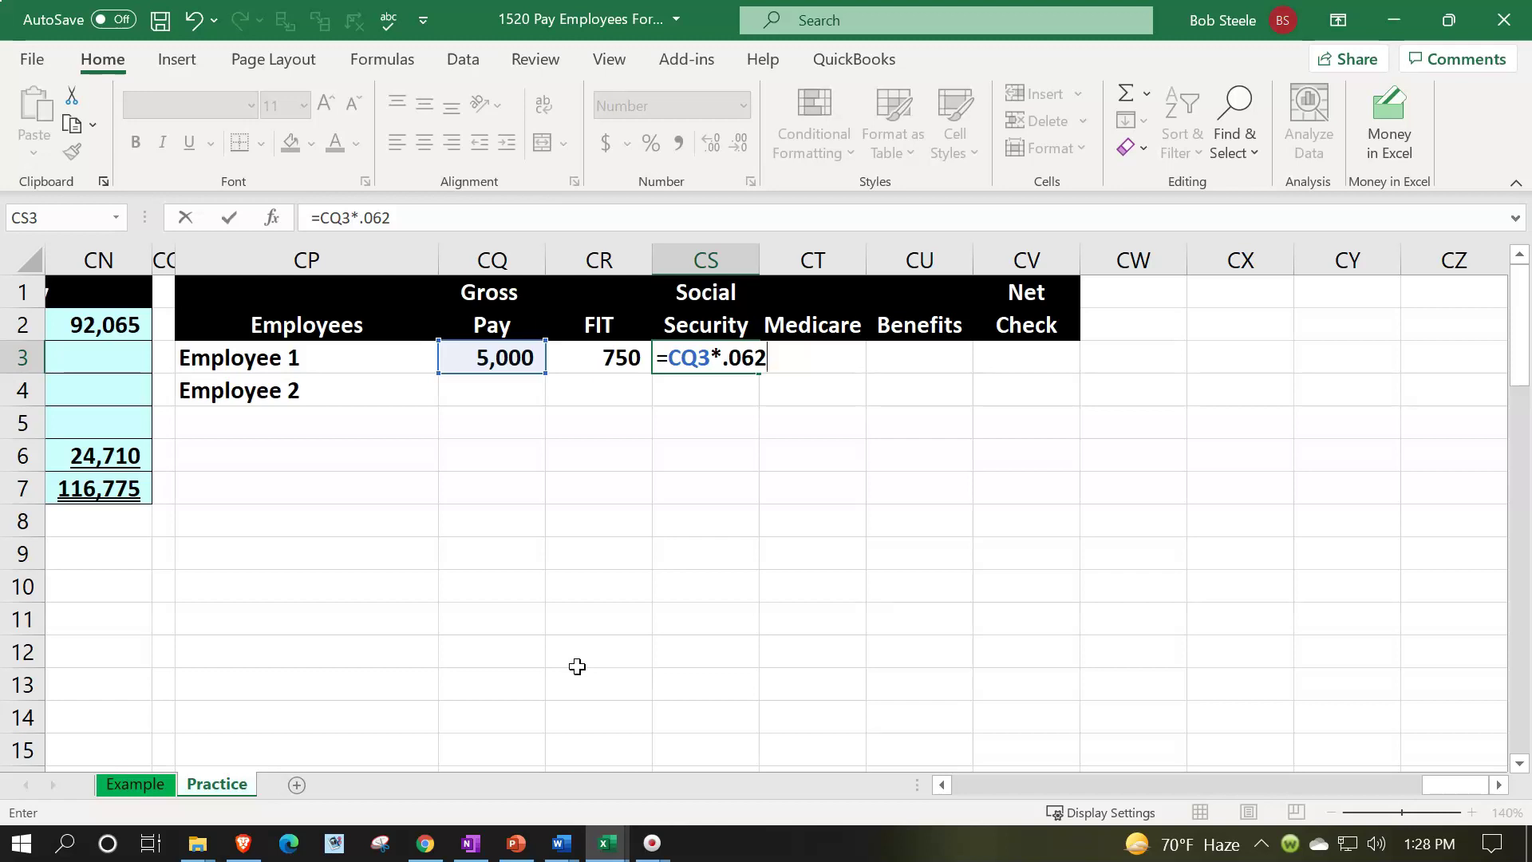
key(Return)
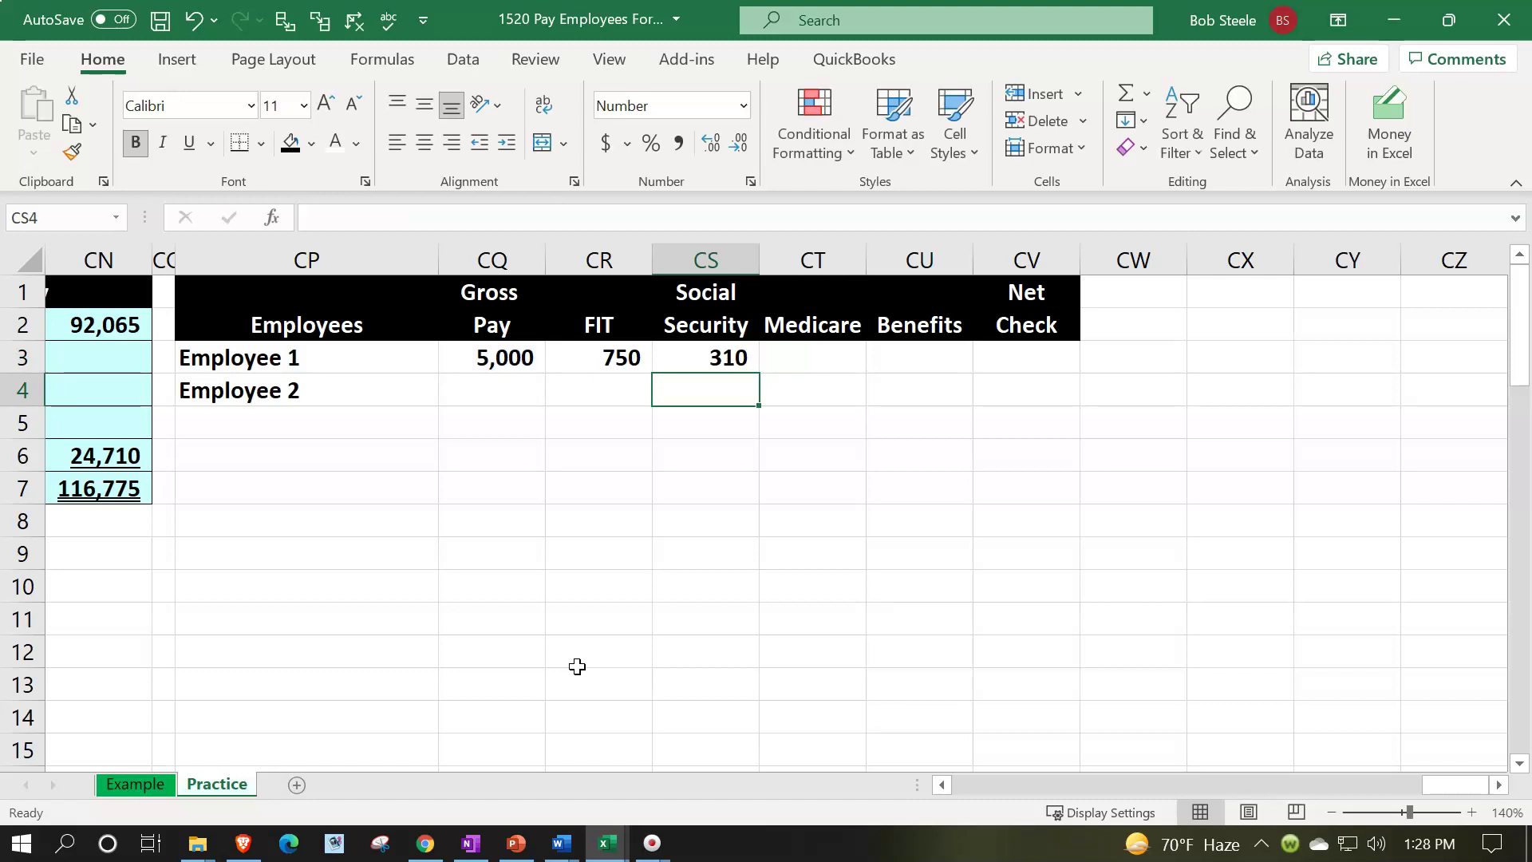
key(Right)
key(Up)
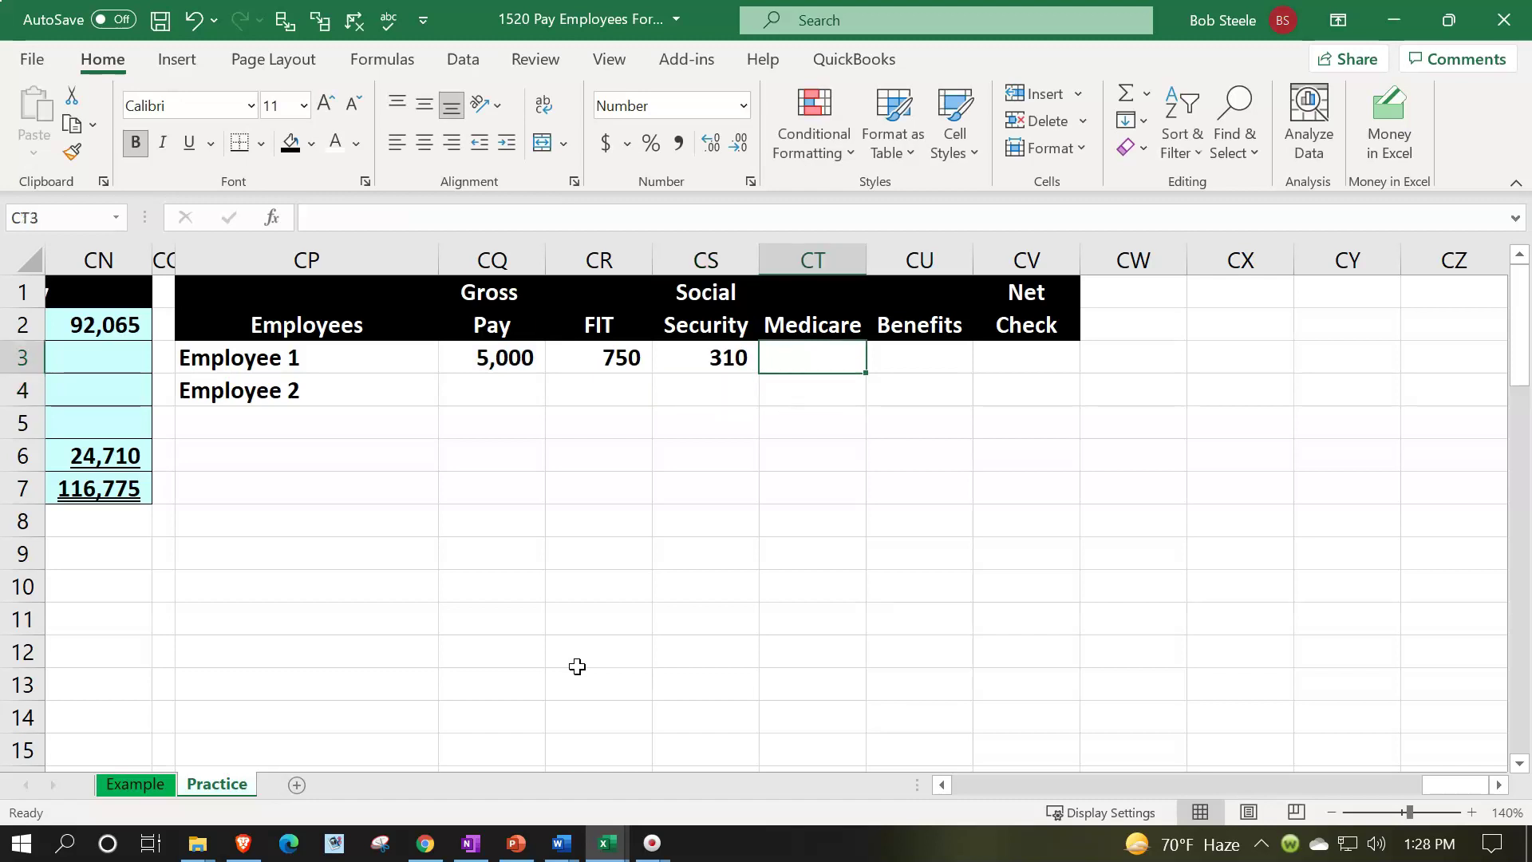
Calculate Employee 1's Medicare withholding in CT3 as 1.45% of gross pay with =CQ3*.0145.
text(=)
key(Left)
key(Left)
key(Left)
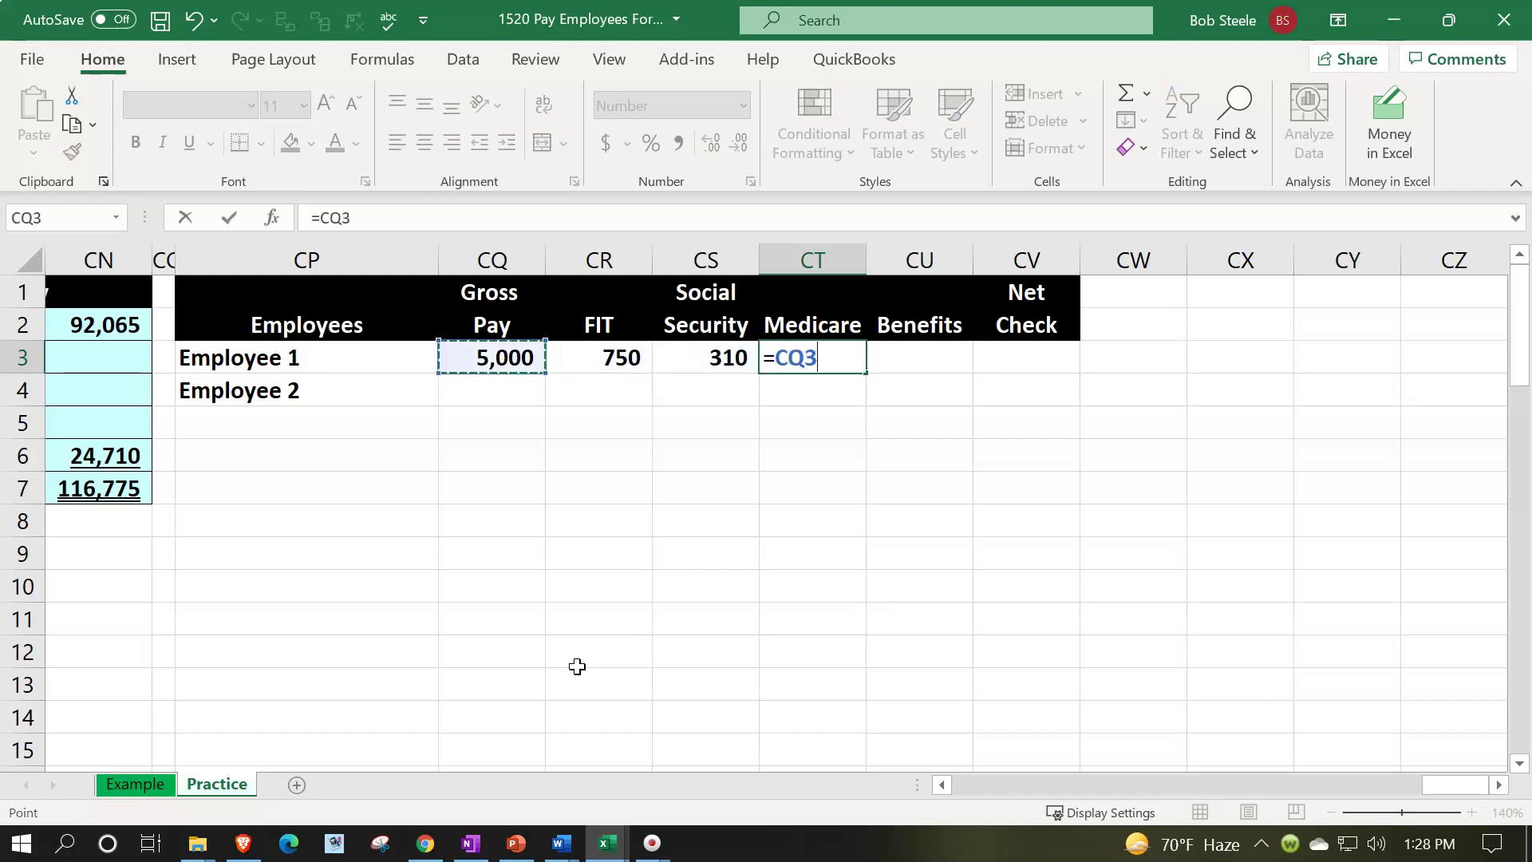
text(*.0145)
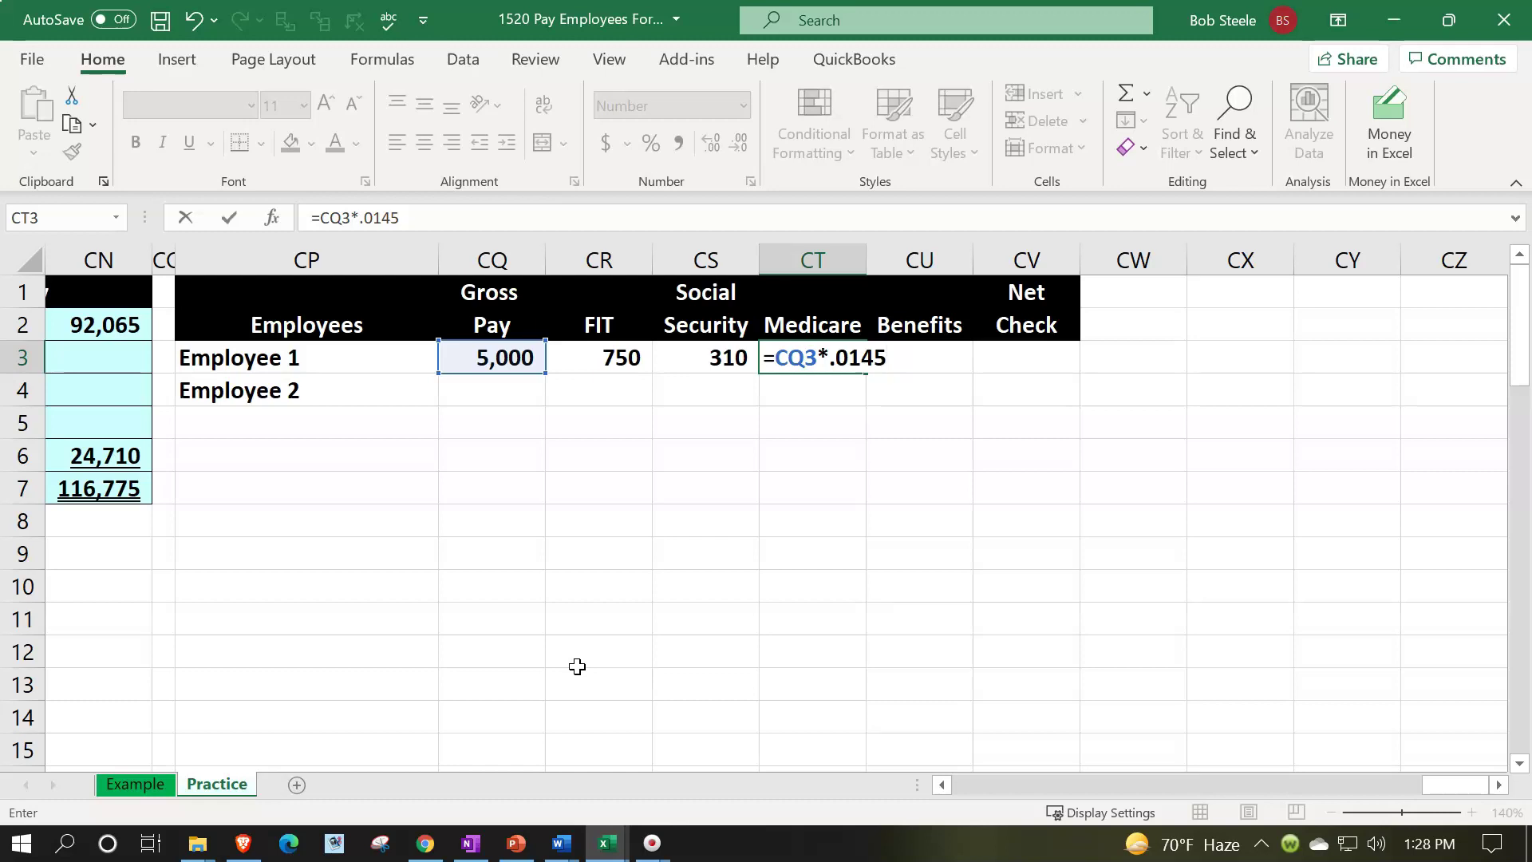
key(Return)
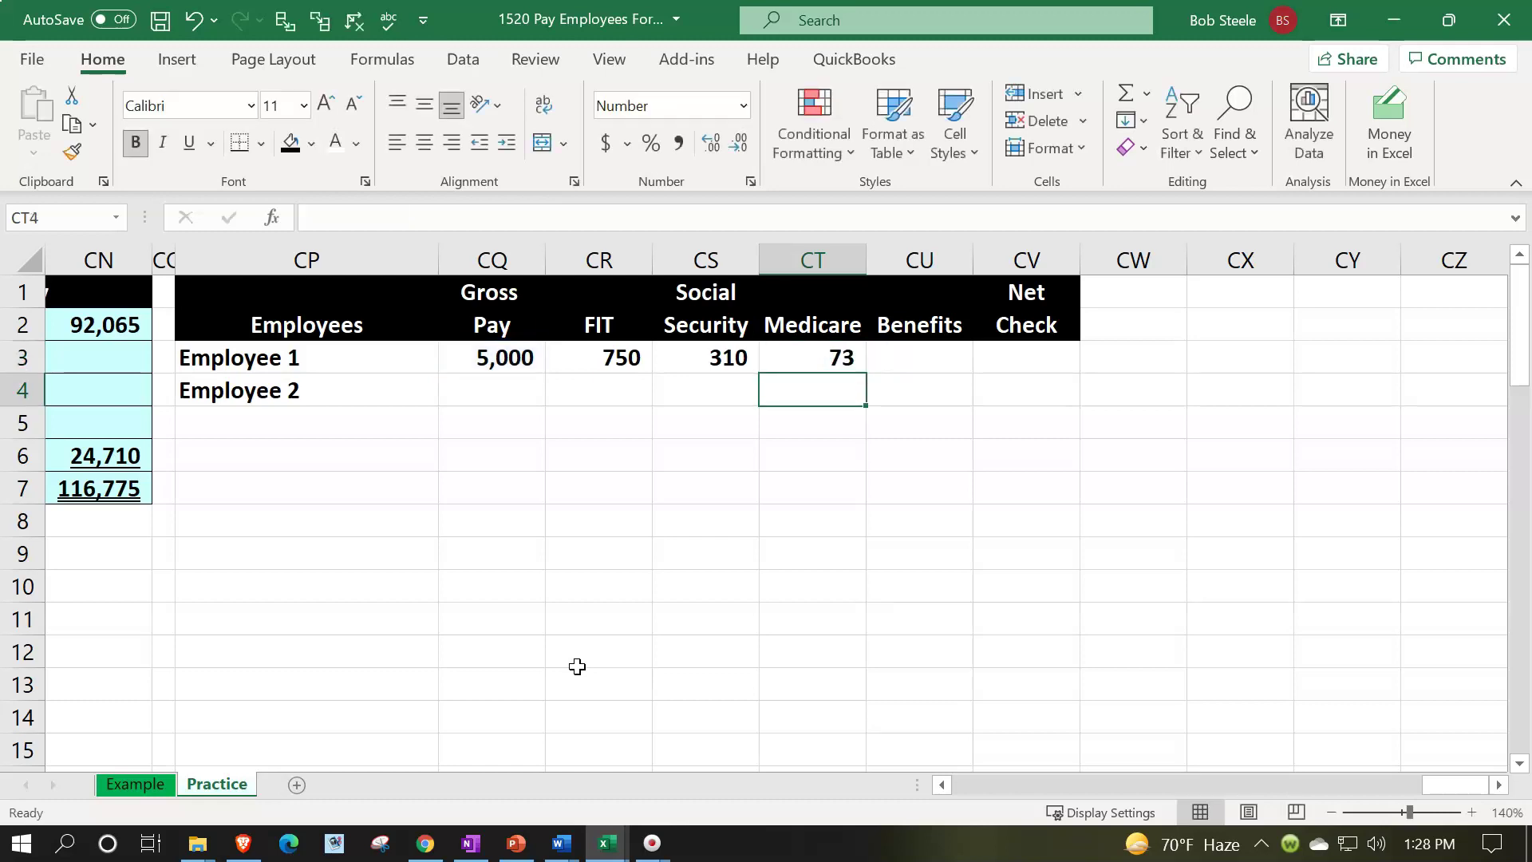
Calculate Employee 1's benefits deduction in CU3 as 3.5% of gross pay with =CQ3*.035.
key(Down)
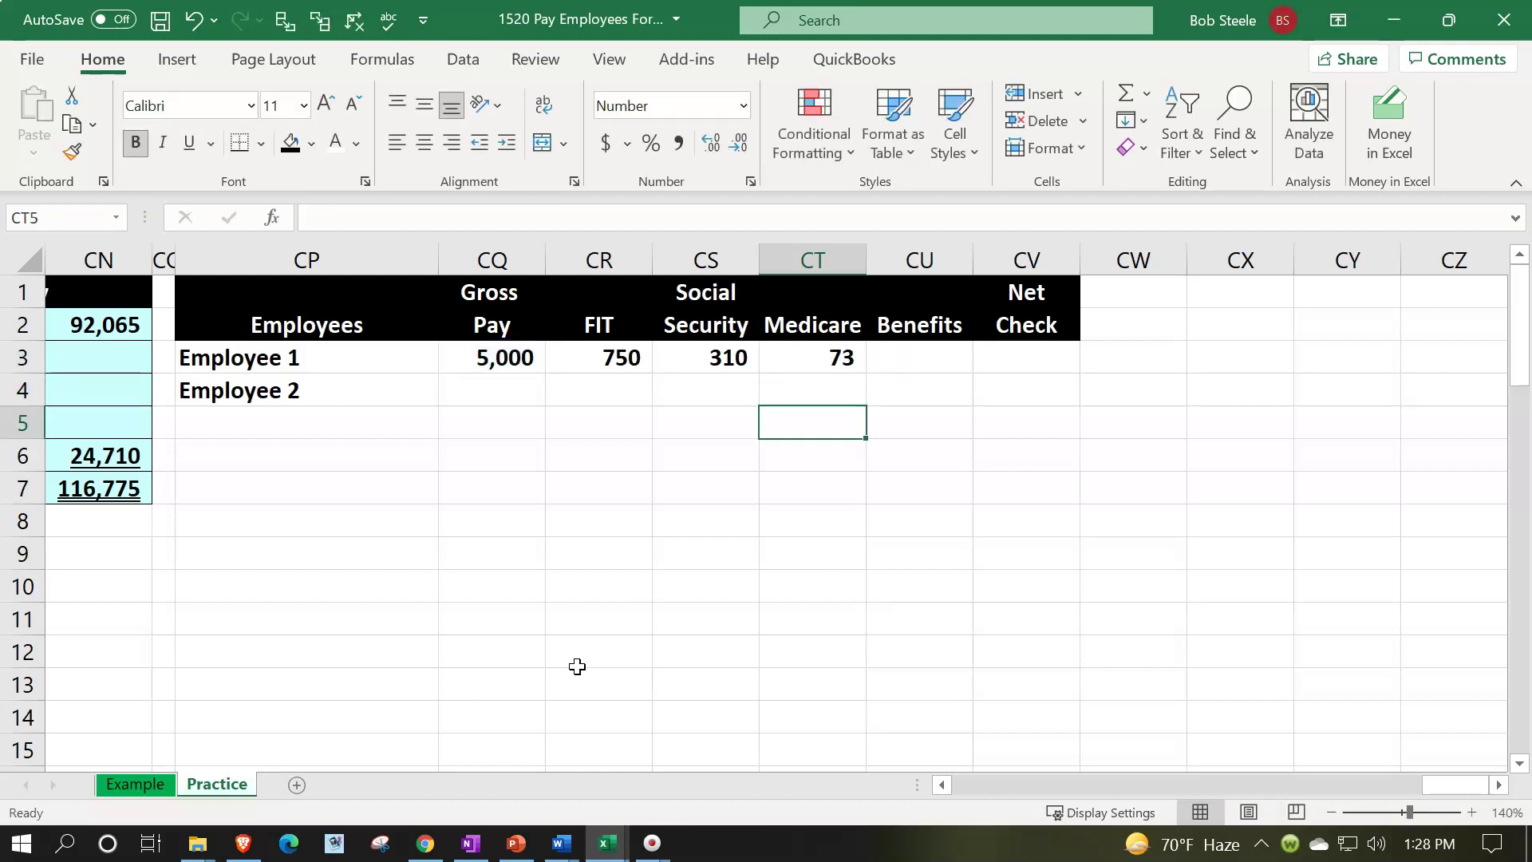
key(Right)
key(Up)
key(Up)
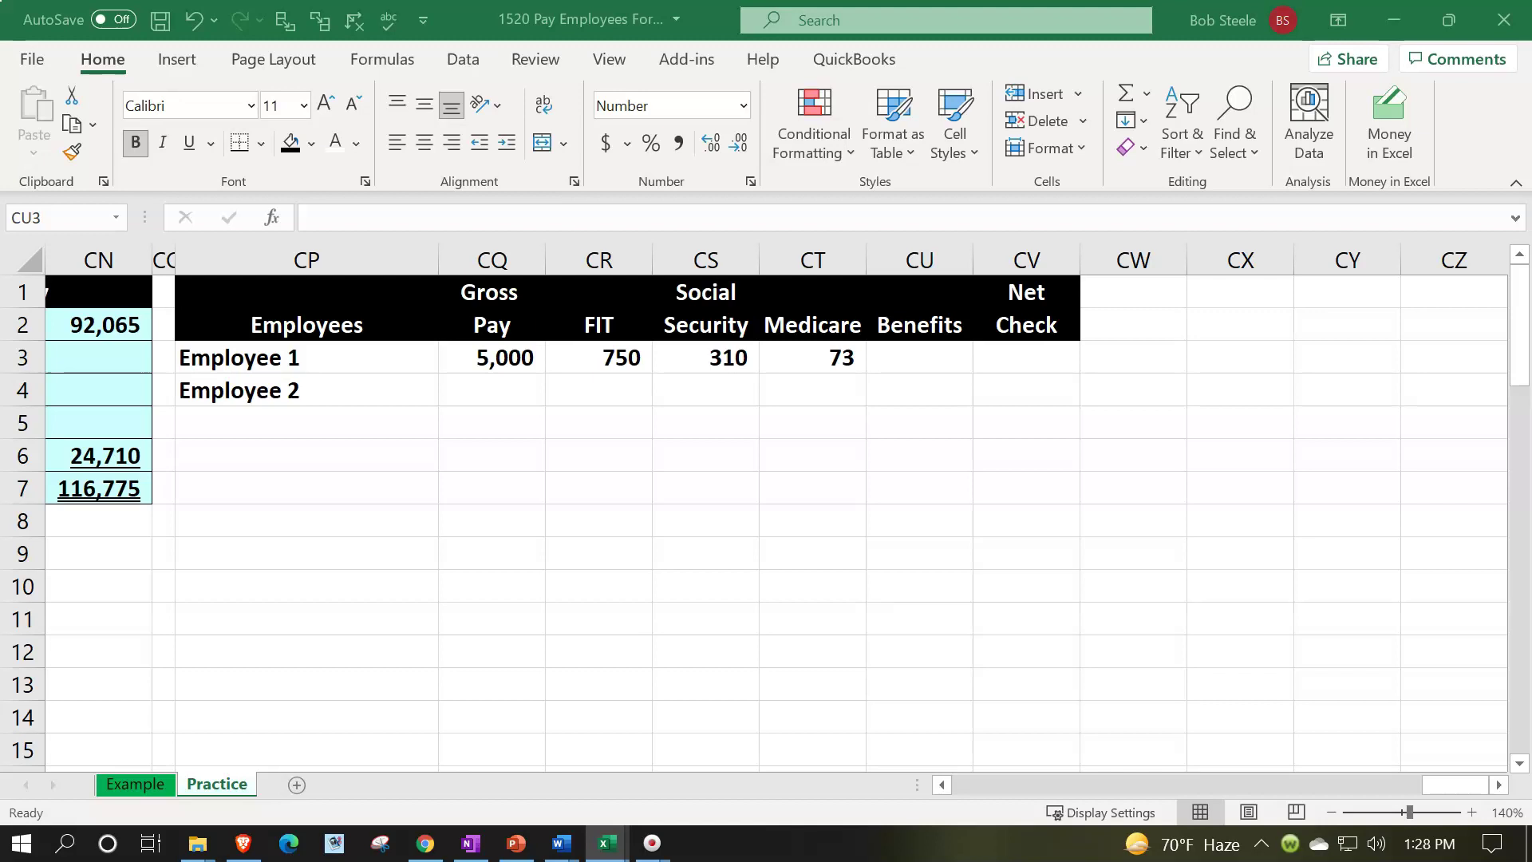
click(1034, 383)
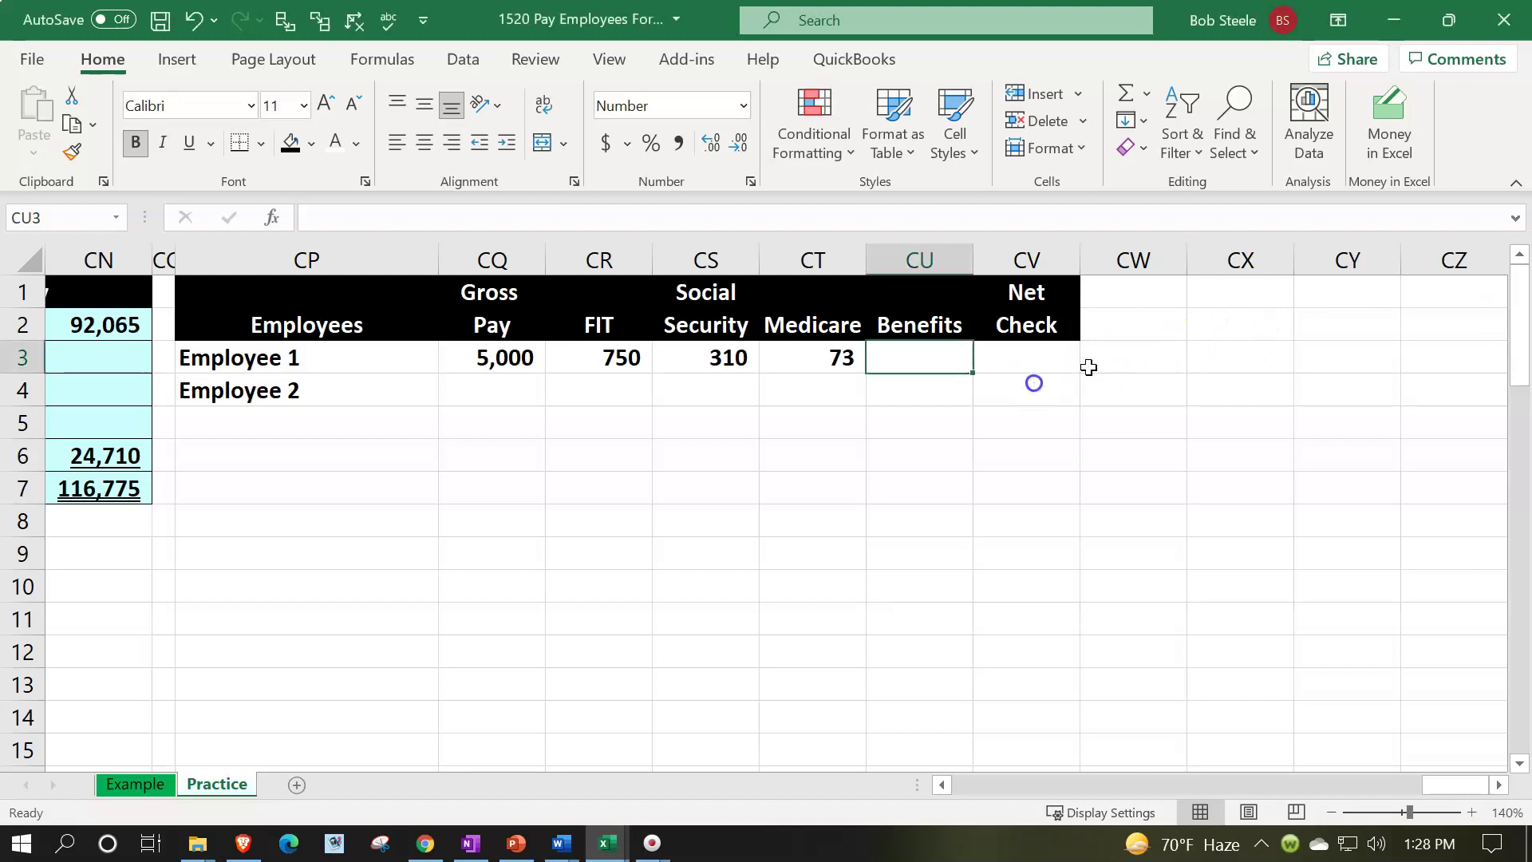
text(=)
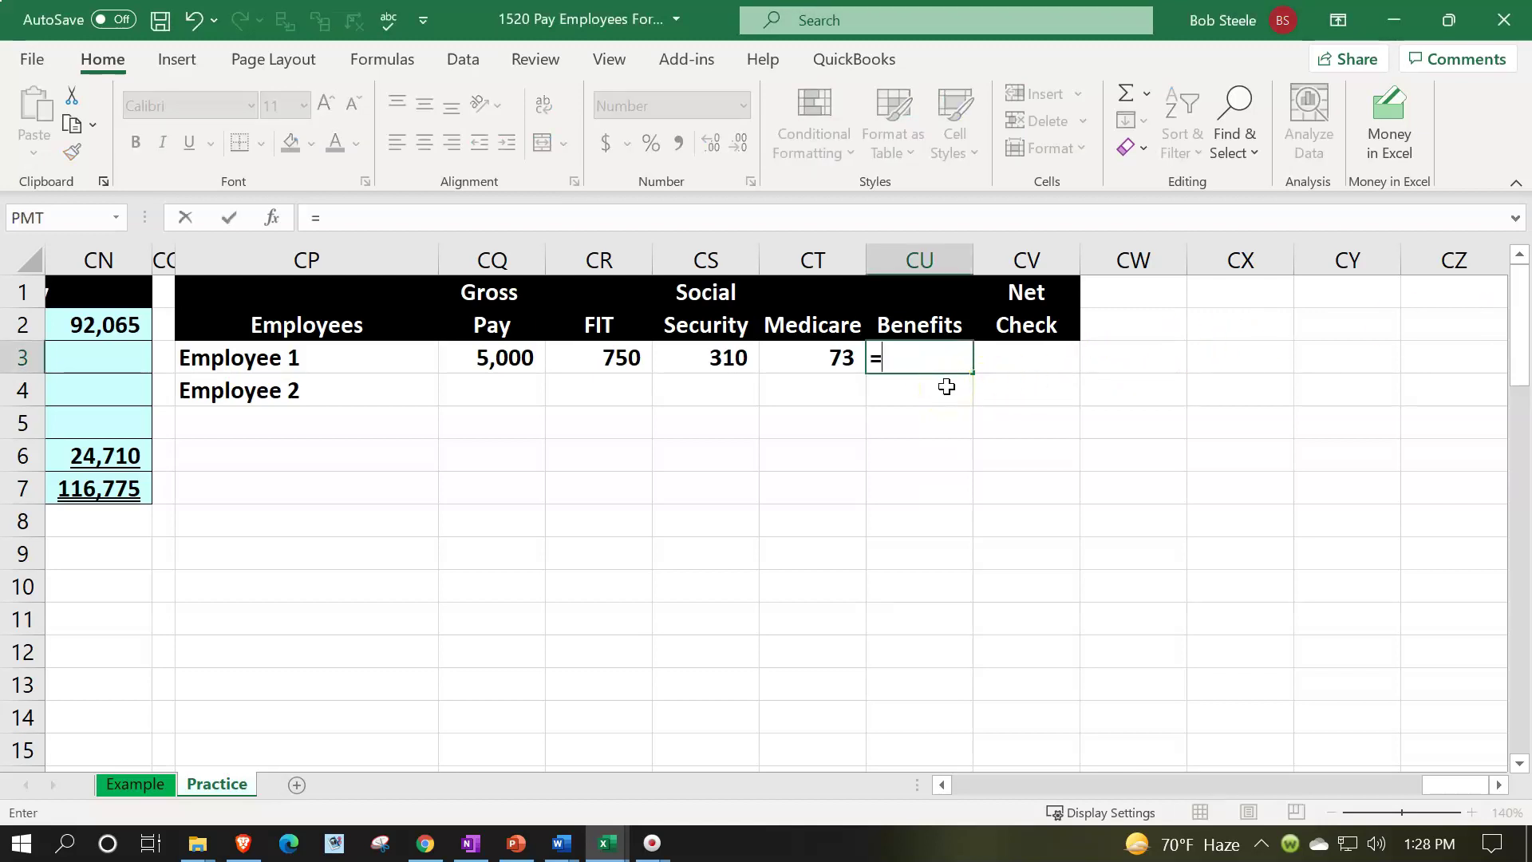
key(Left)
key(Left)
key(Left)
key(Left)
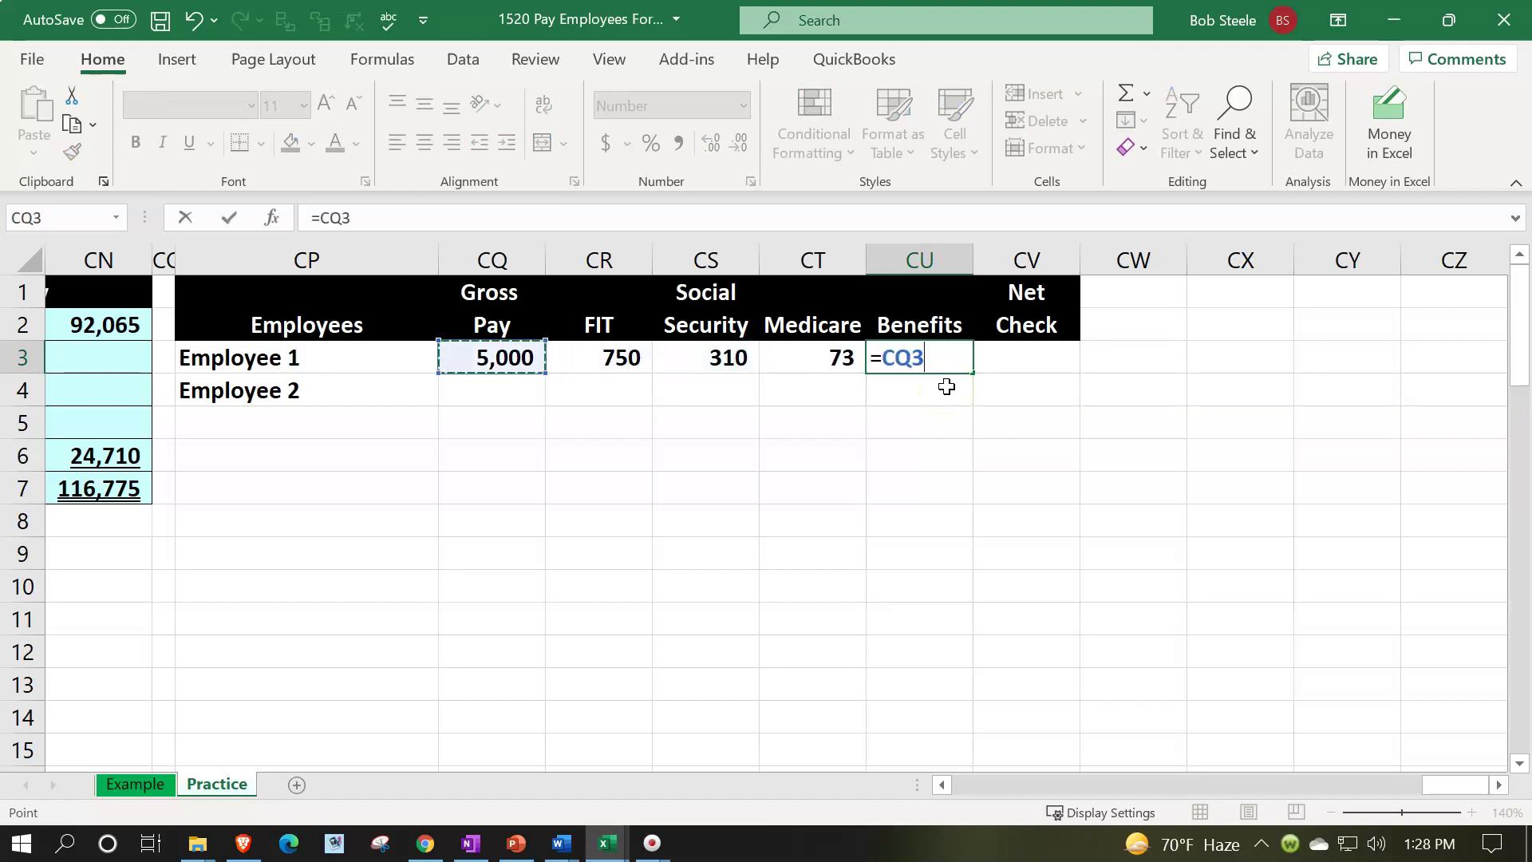
text(*.035)
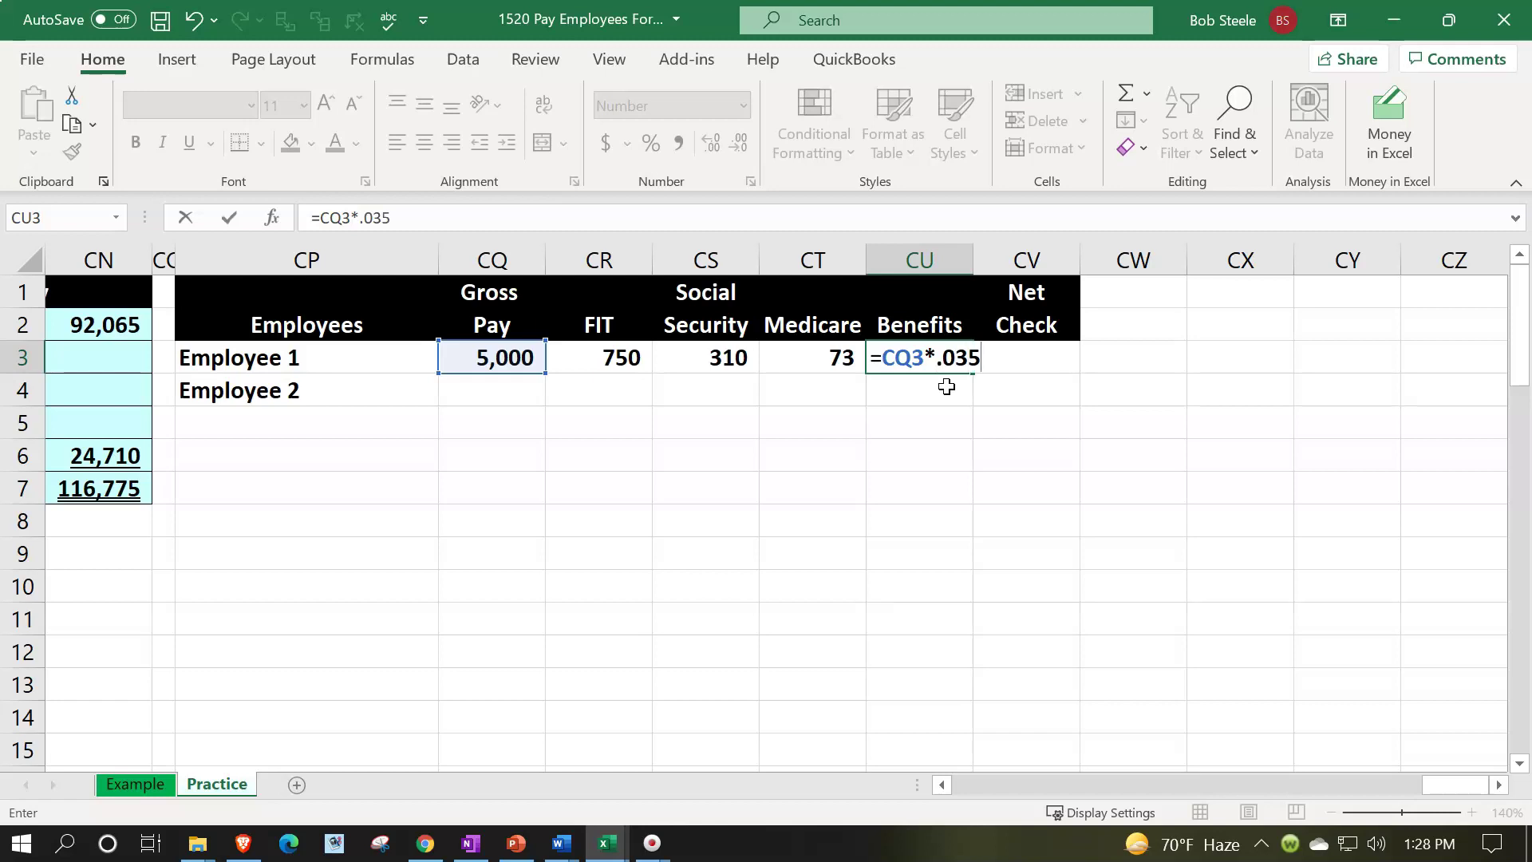
key(Return)
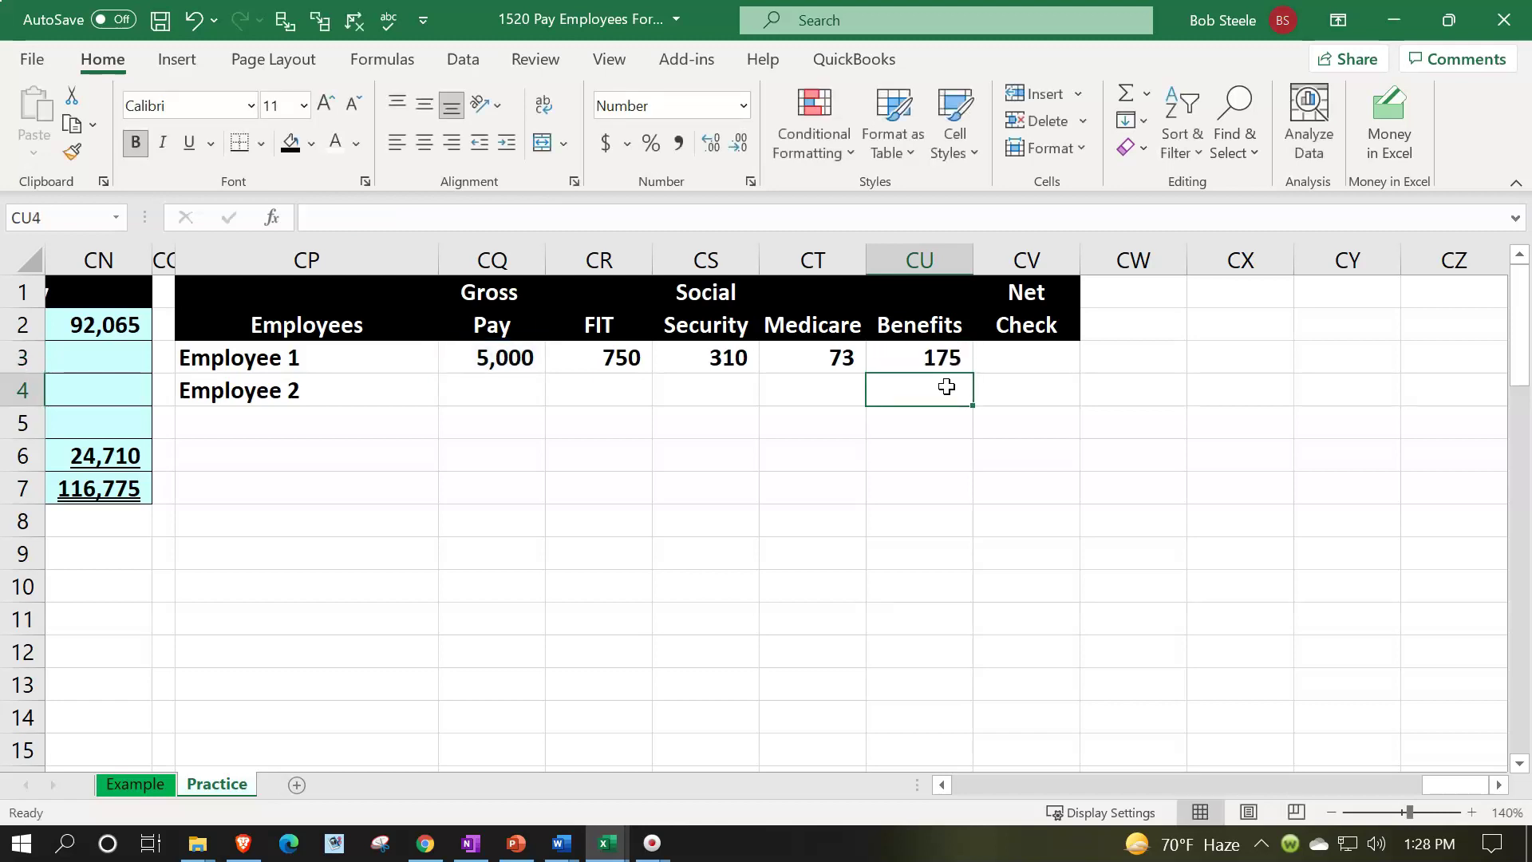
Review Employee 1's FIT, Social Security and Medicare withholdings and the benefits deduction in row 3.
key(Up)
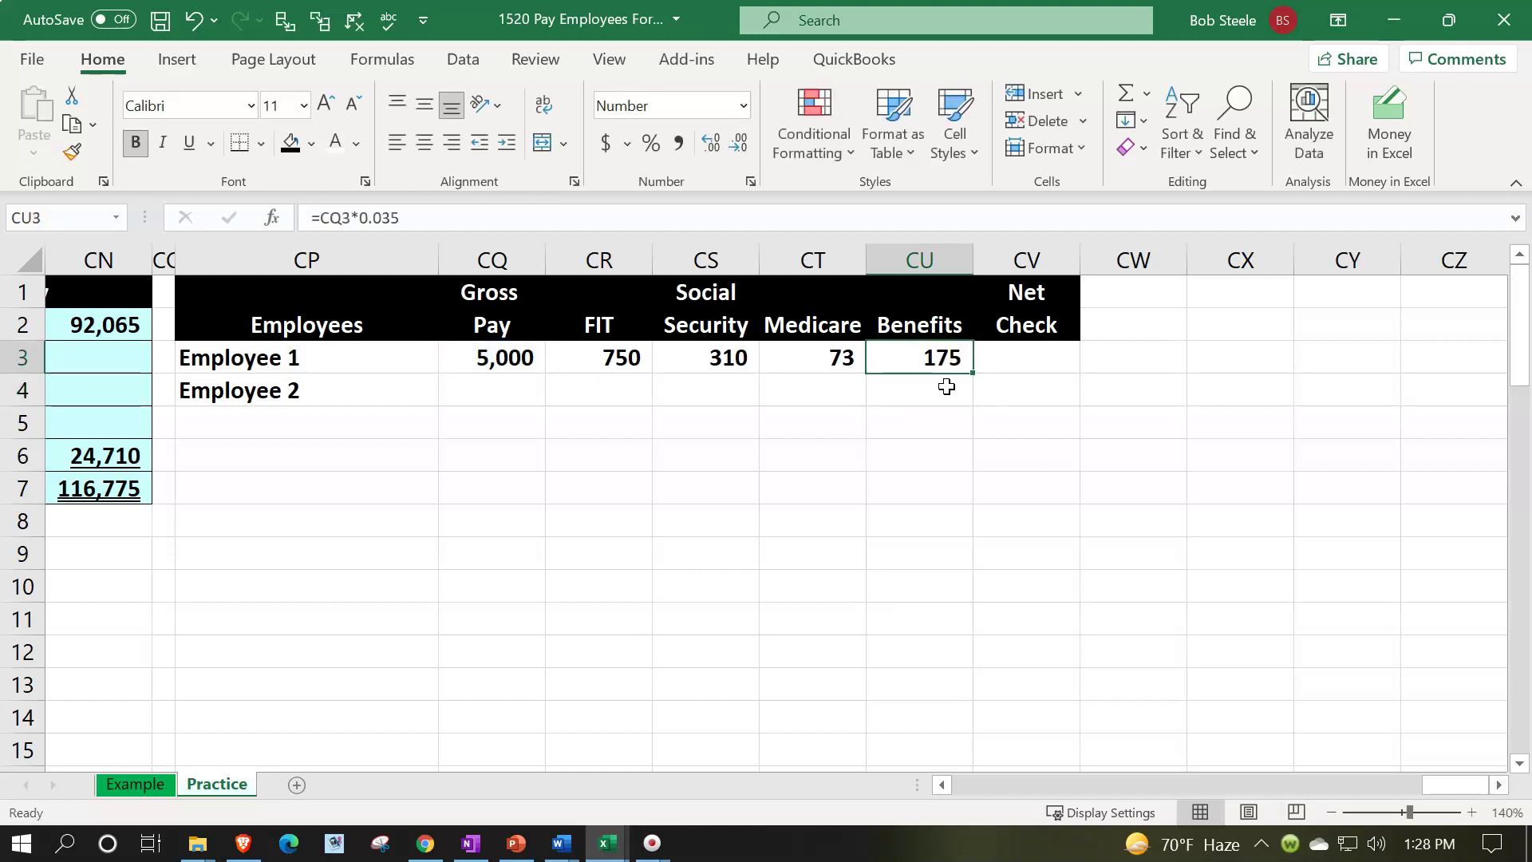
key(Left)
key(Left)
key(Left)
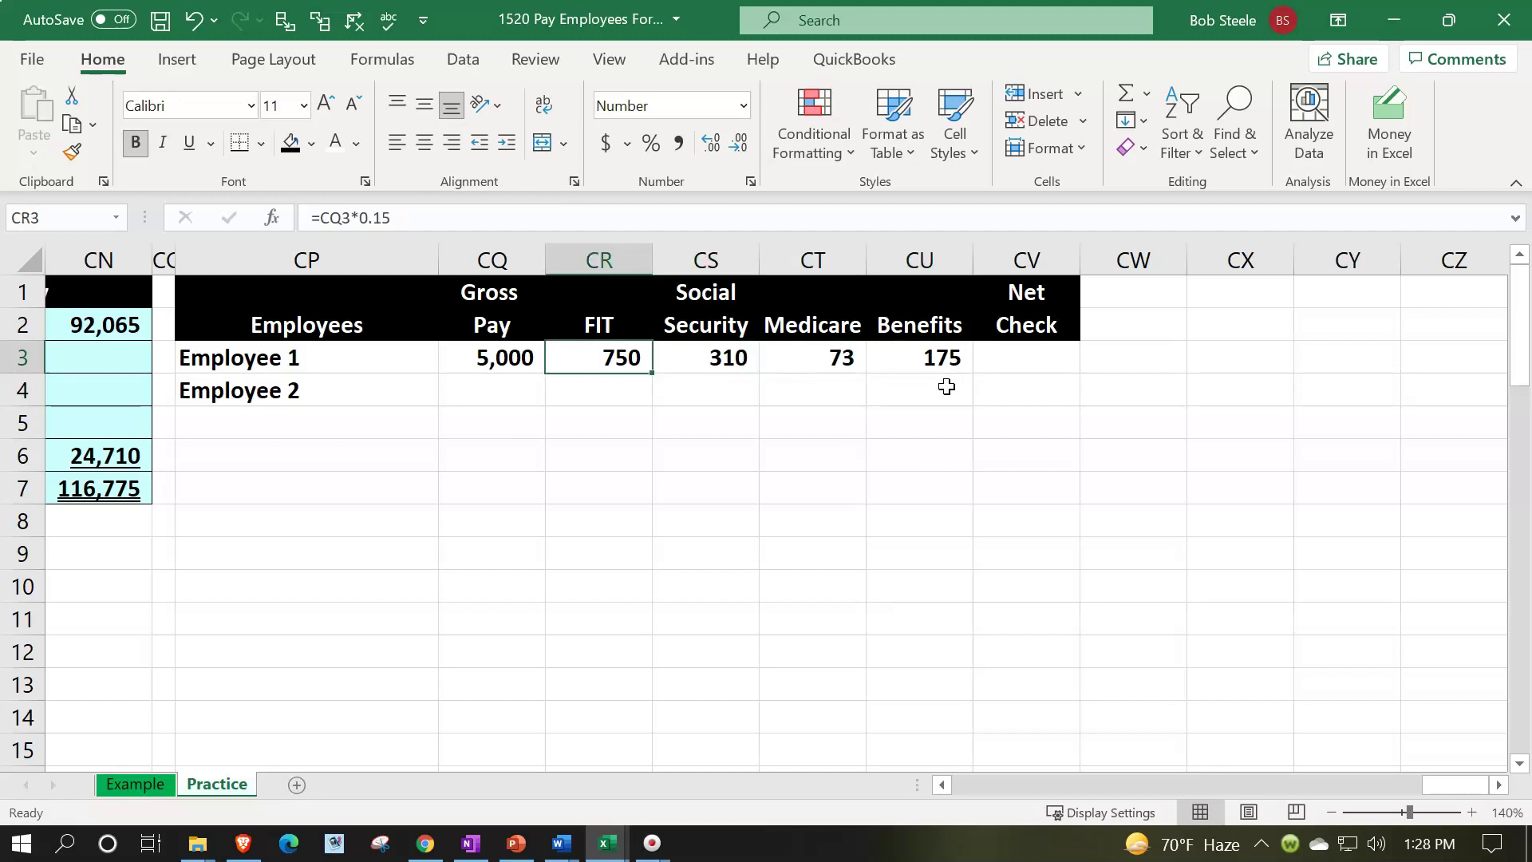
key(shift+Right)
key(shift+Right)
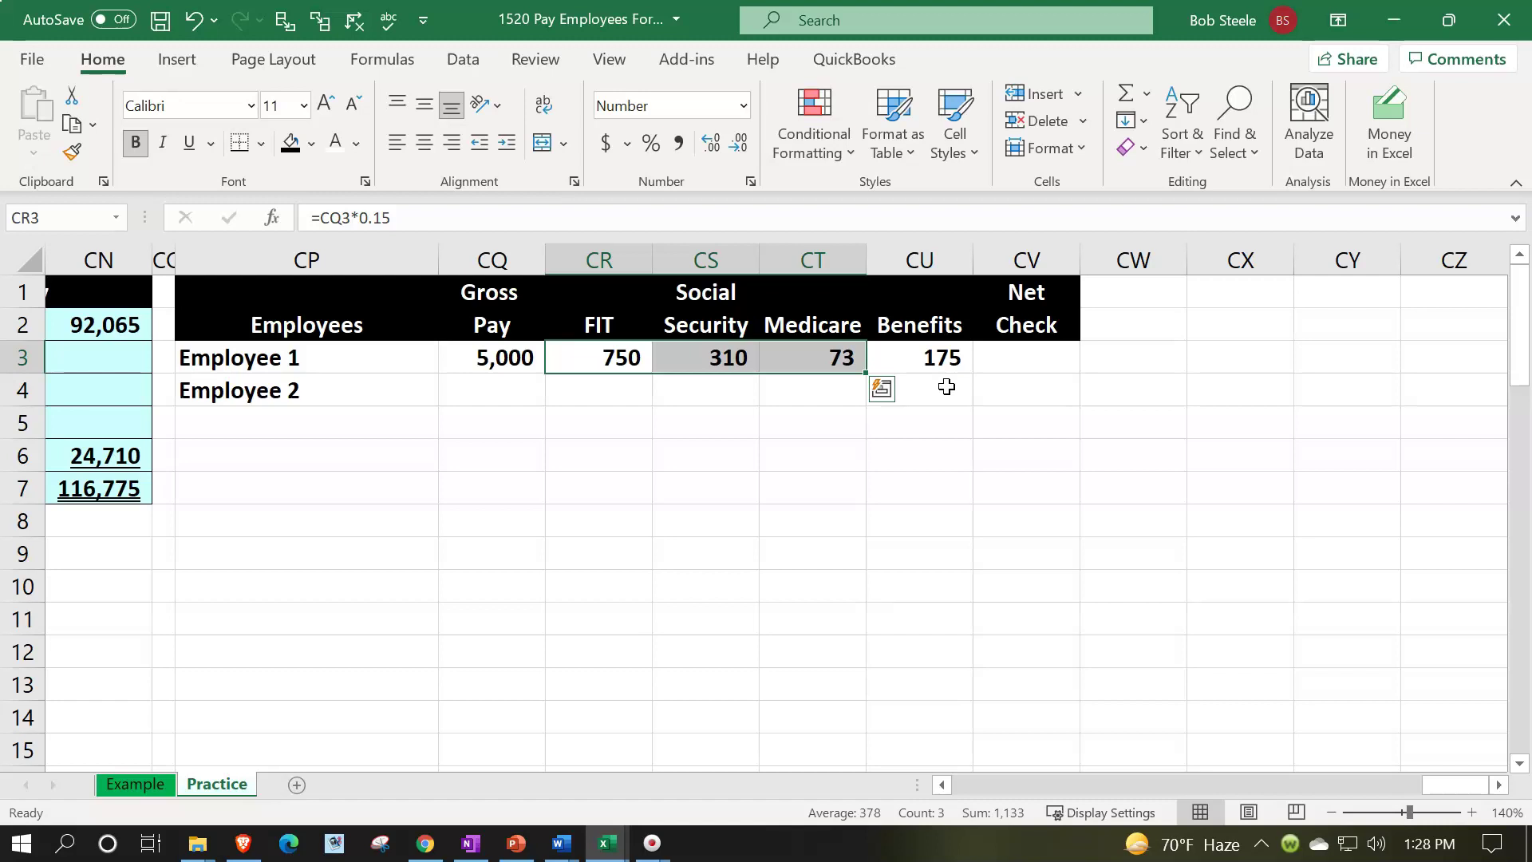
key(Right)
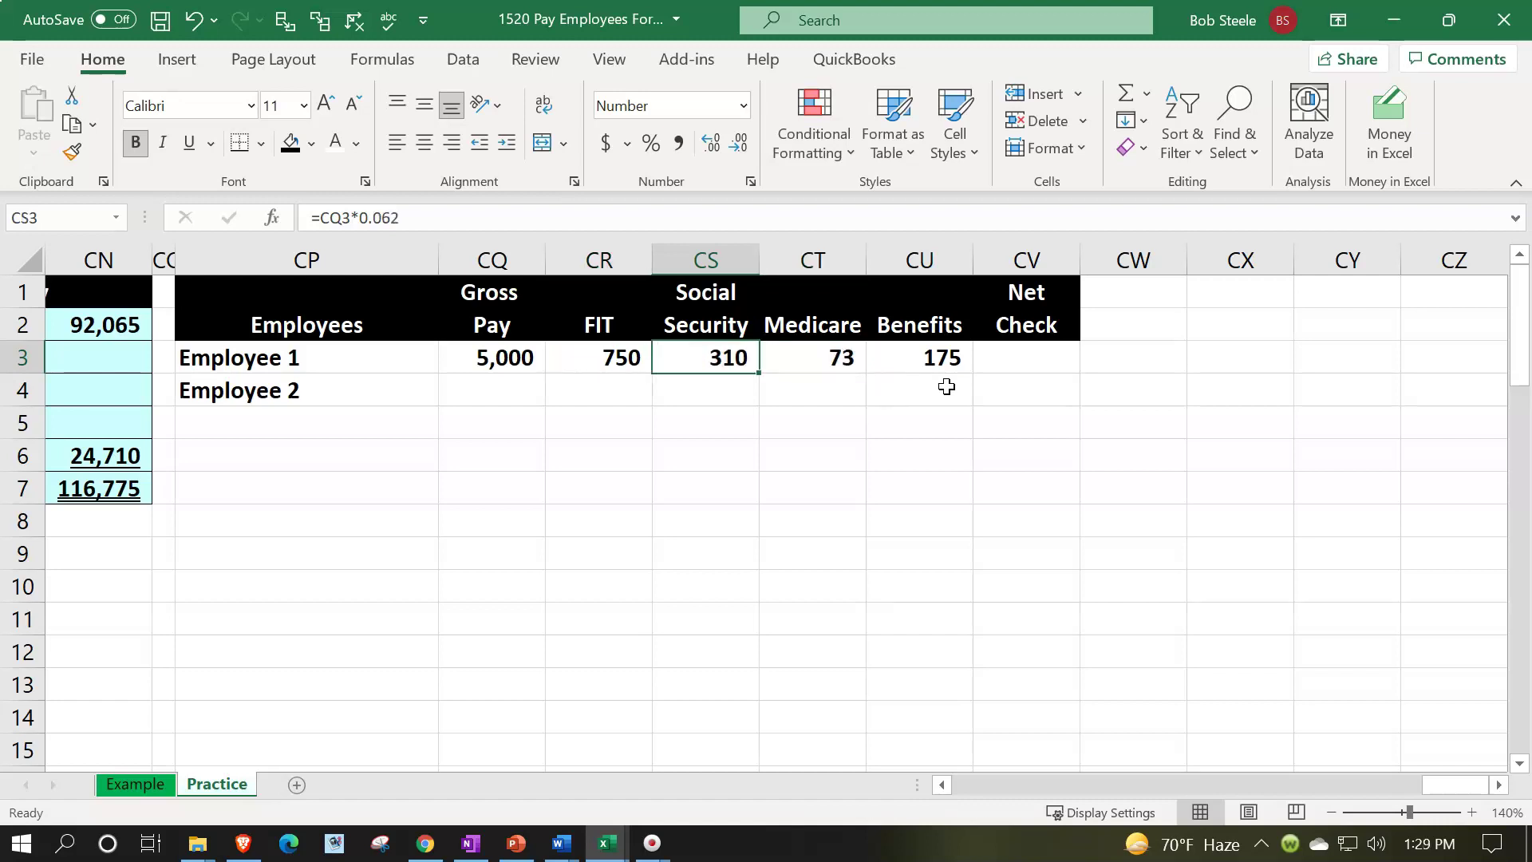
key(Right)
key(Right)
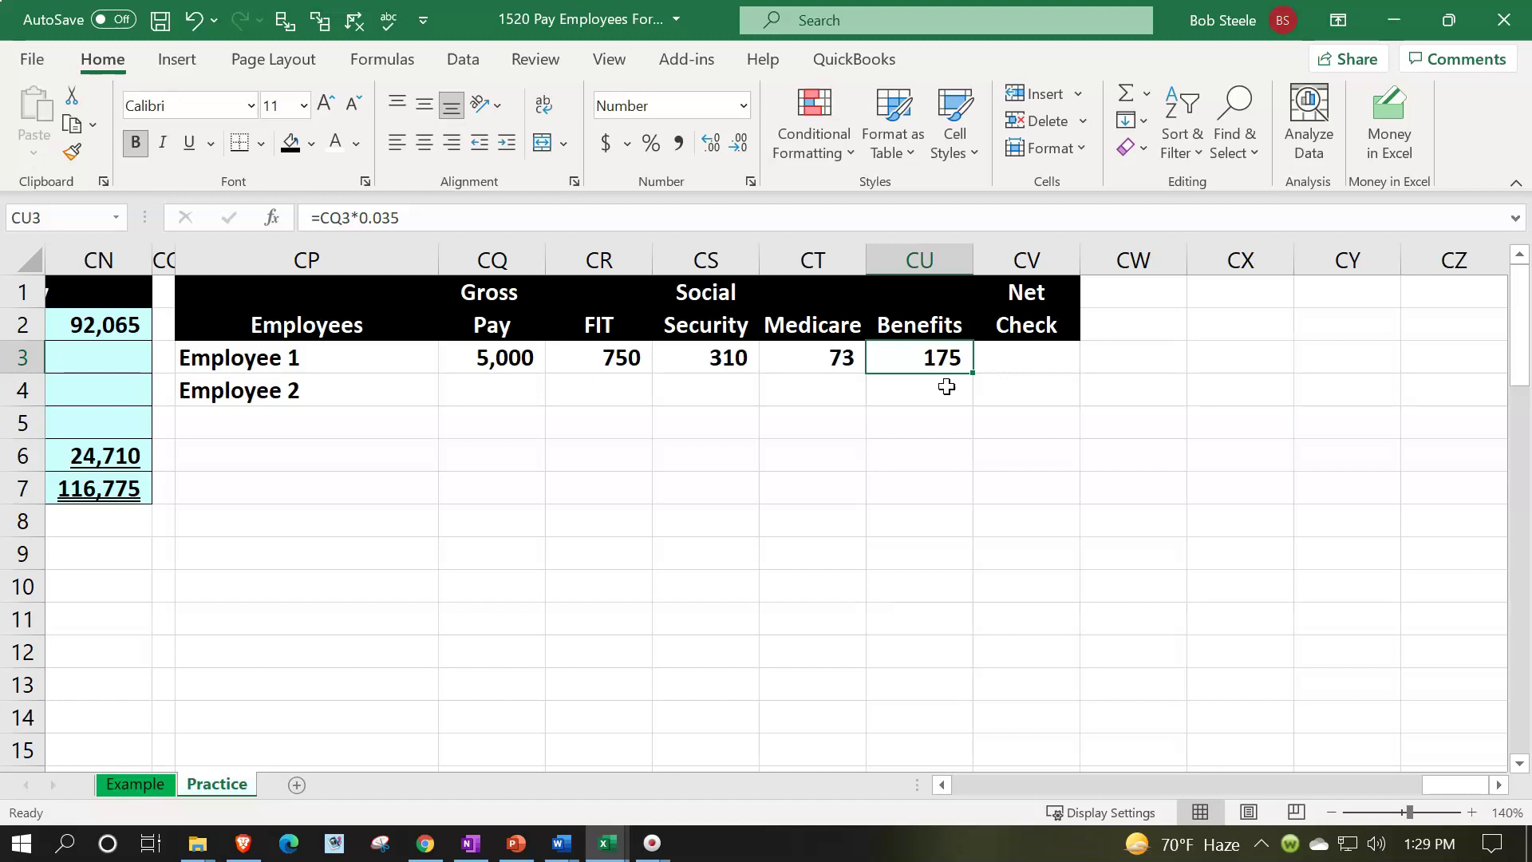
Calculate Employee 1's net check in CV3 as gross pay less every deduction with =CQ3-CR3-CS3-CT3-CU3.
key(Right)
text(=)
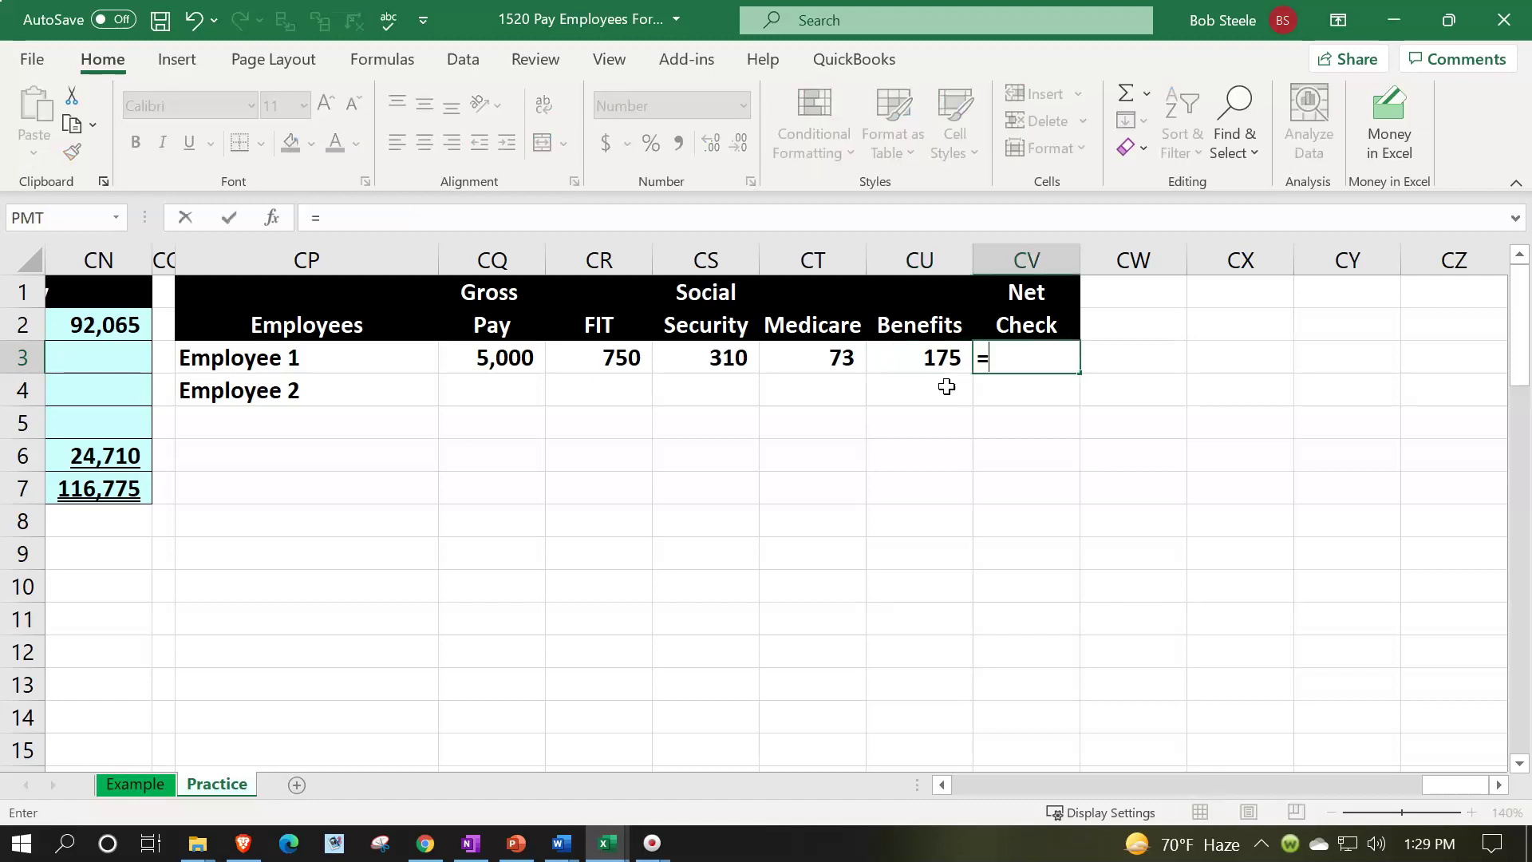
key(Left)
key(Left)
key(Left)
key(Left)
key(Left)
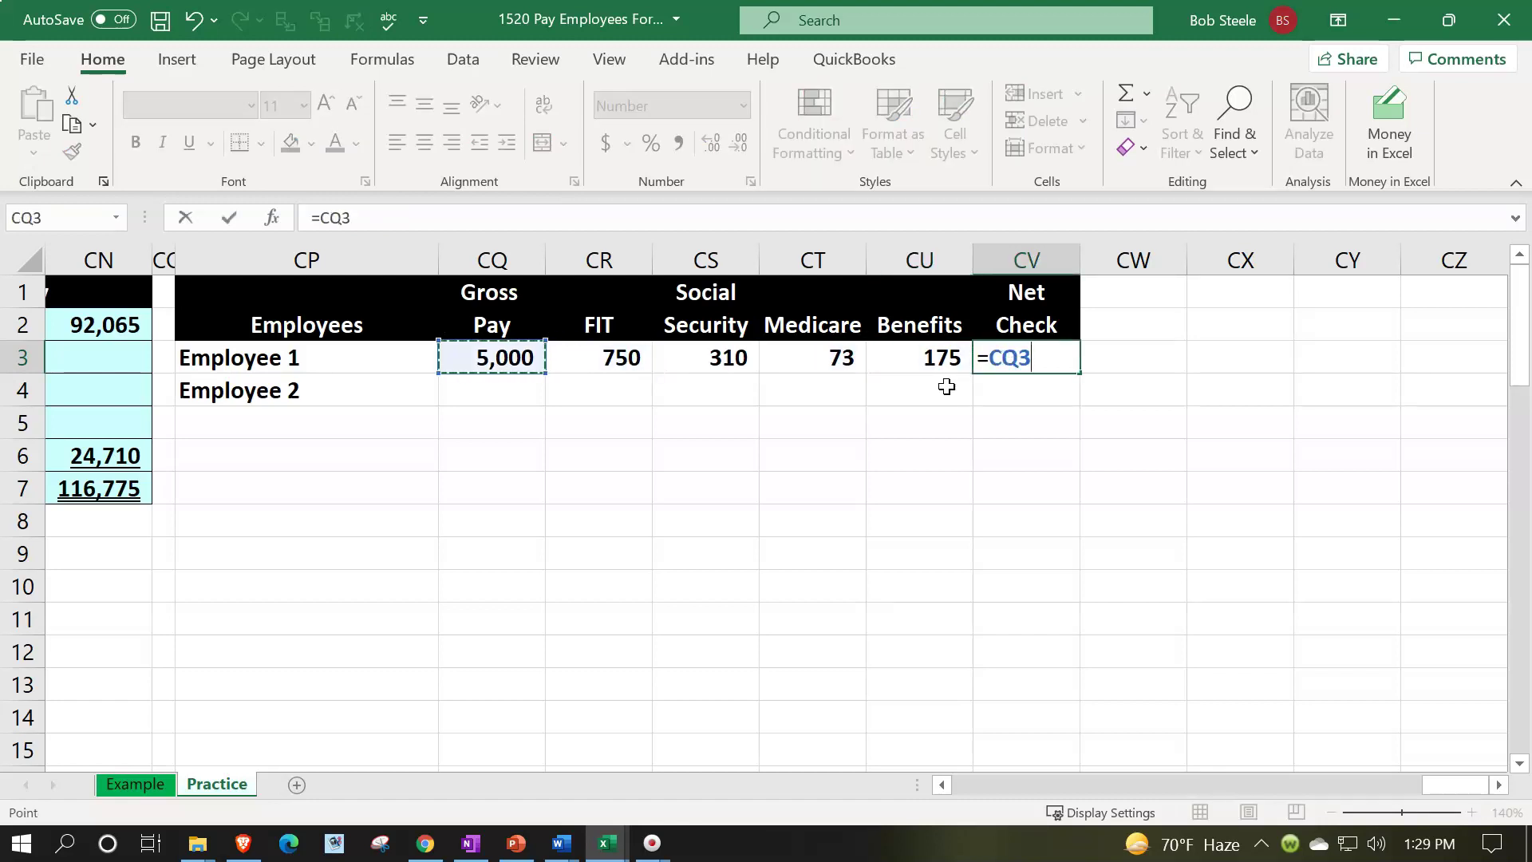
text(-)
key(Left)
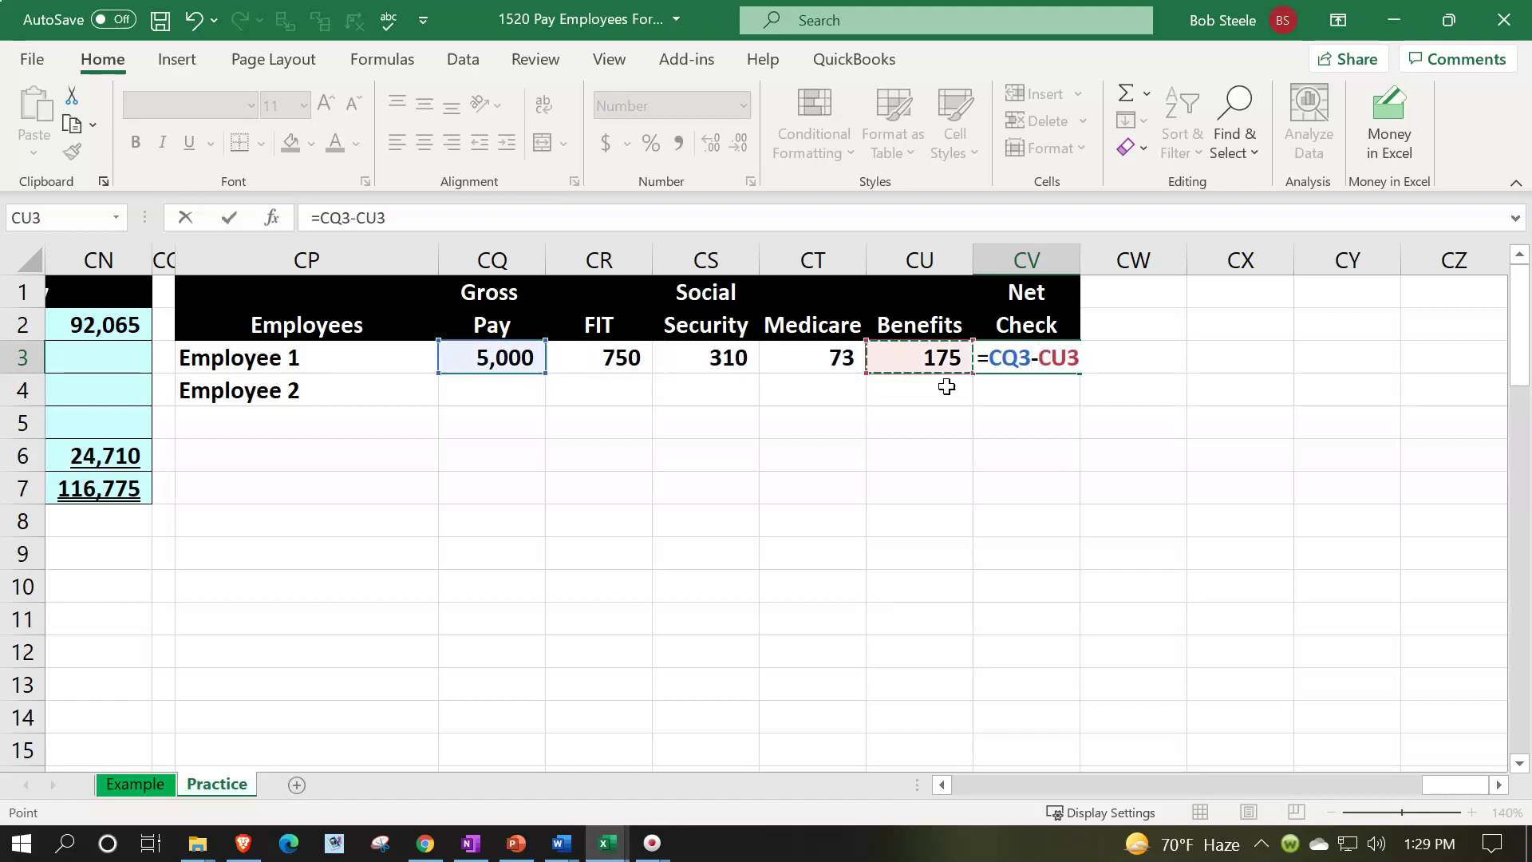
key(Left)
key(Left)
key(Left)
text(-)
key(Left)
key(Left)
key(Left)
text(-)
key(Left)
key(Left)
text(-)
key(Left)
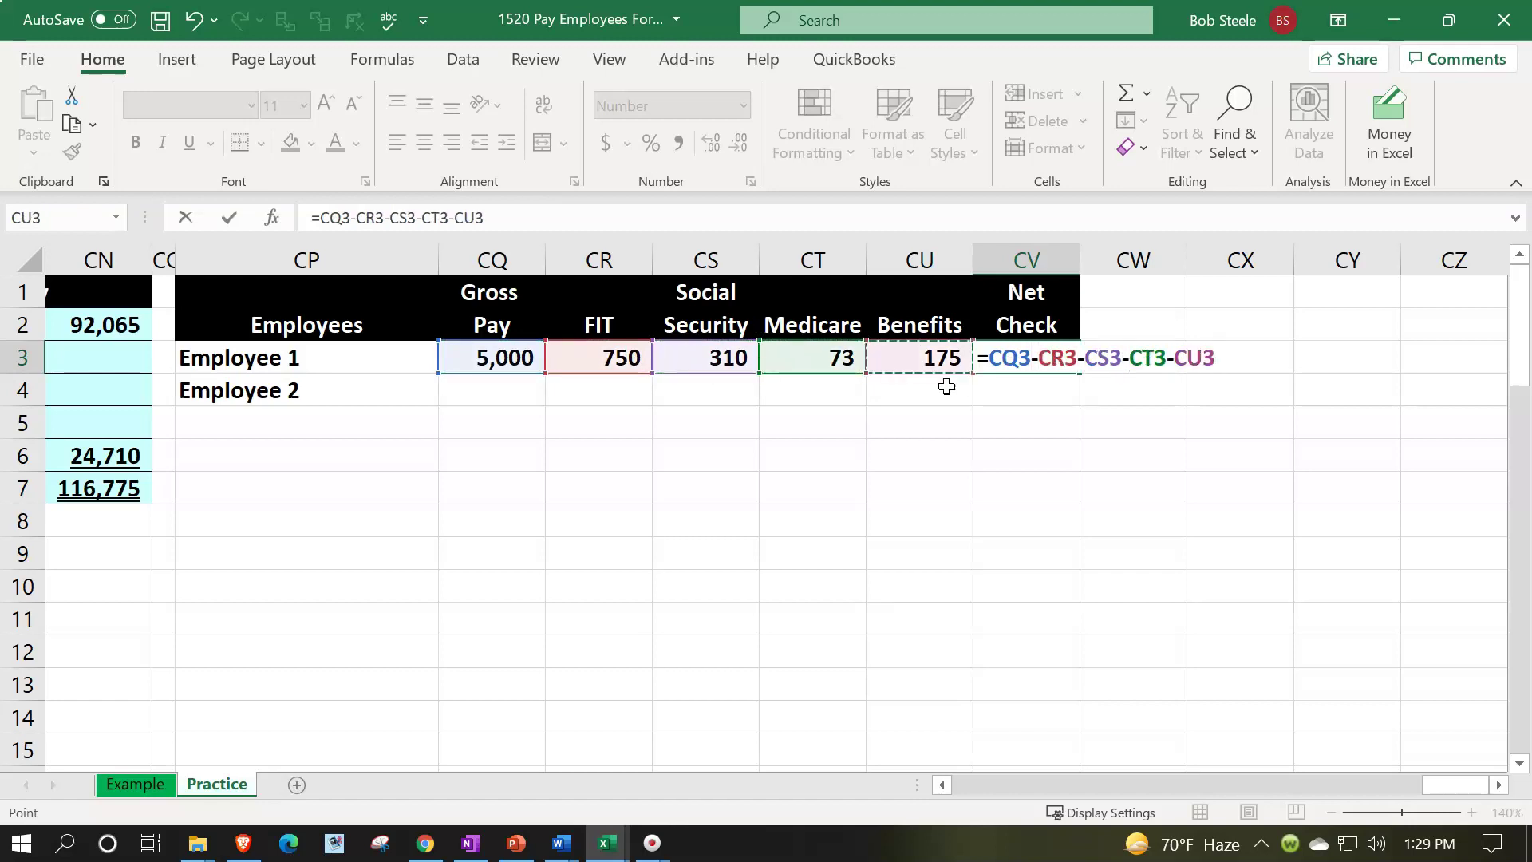
key(Return)
key(Up)
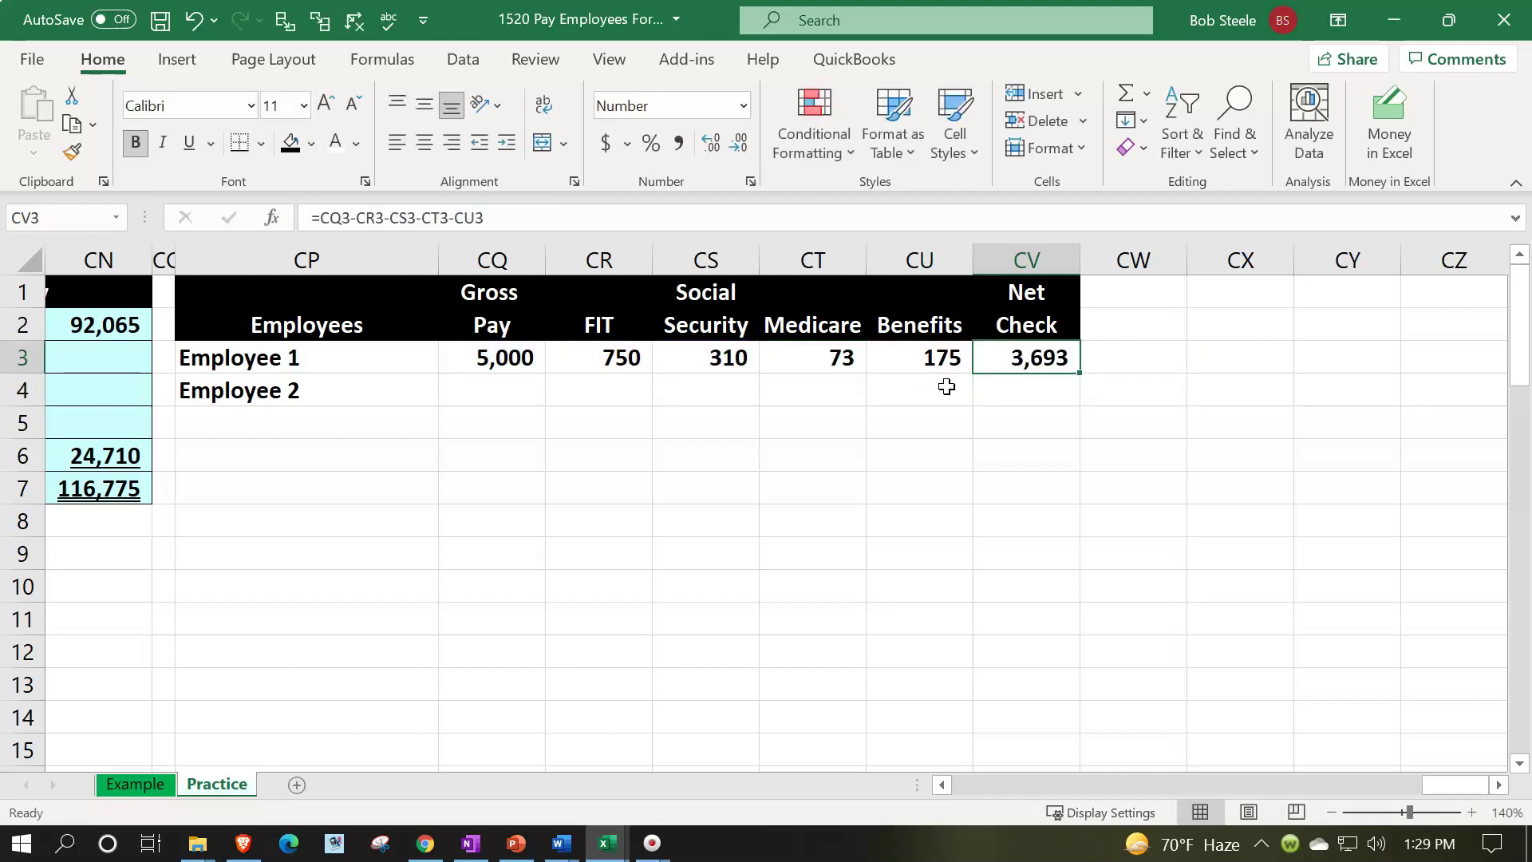
Enter Employee 2's monthly gross pay in CQ4 as =75000/12.
key(Down)
key(Left)
key(Left)
key(Left)
key(Left)
key(Left)
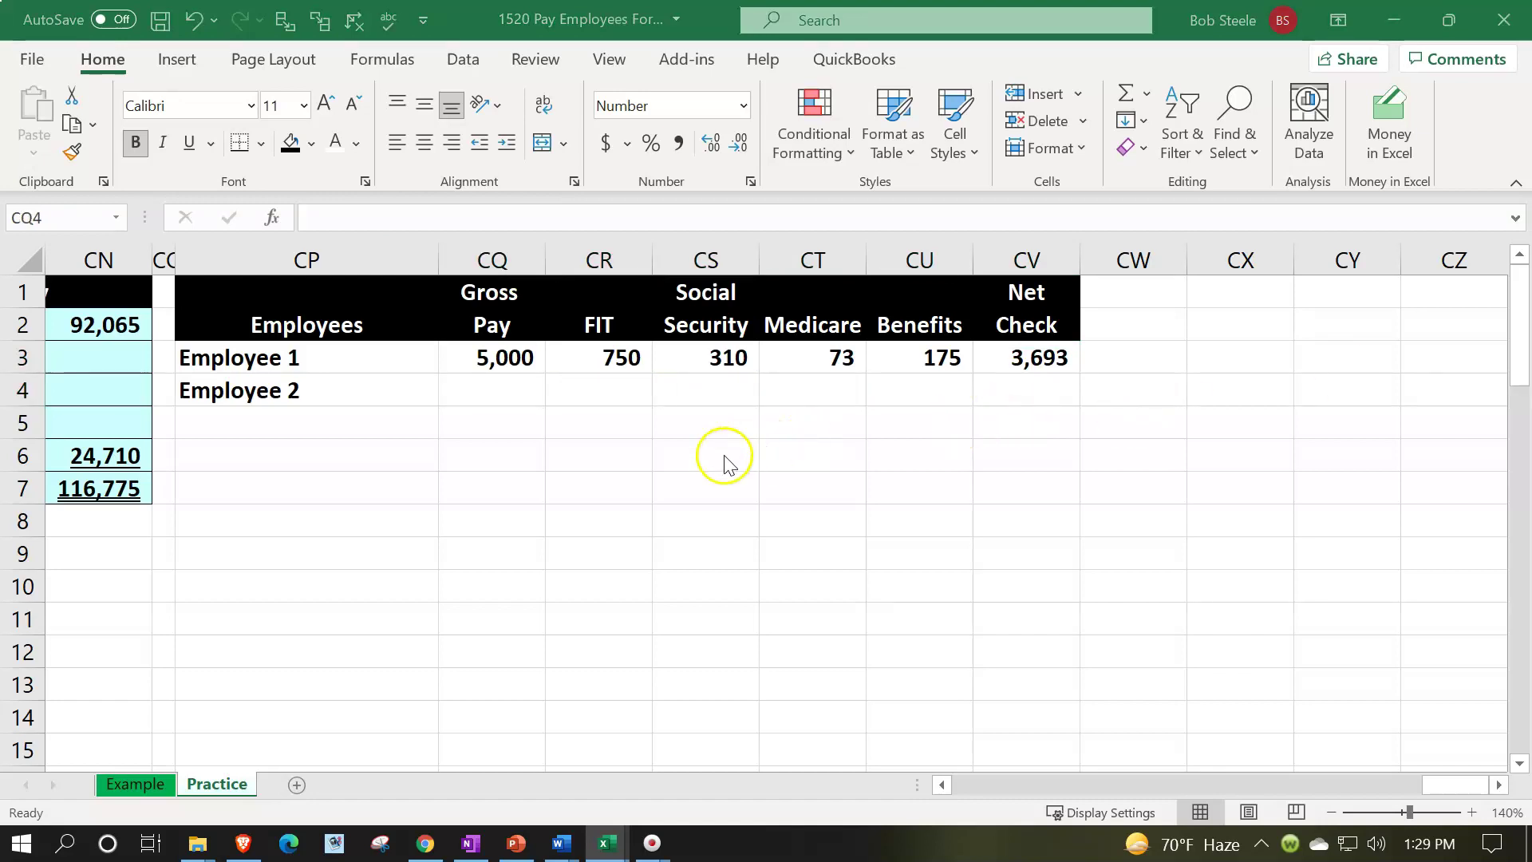
click(685, 455)
text(=)
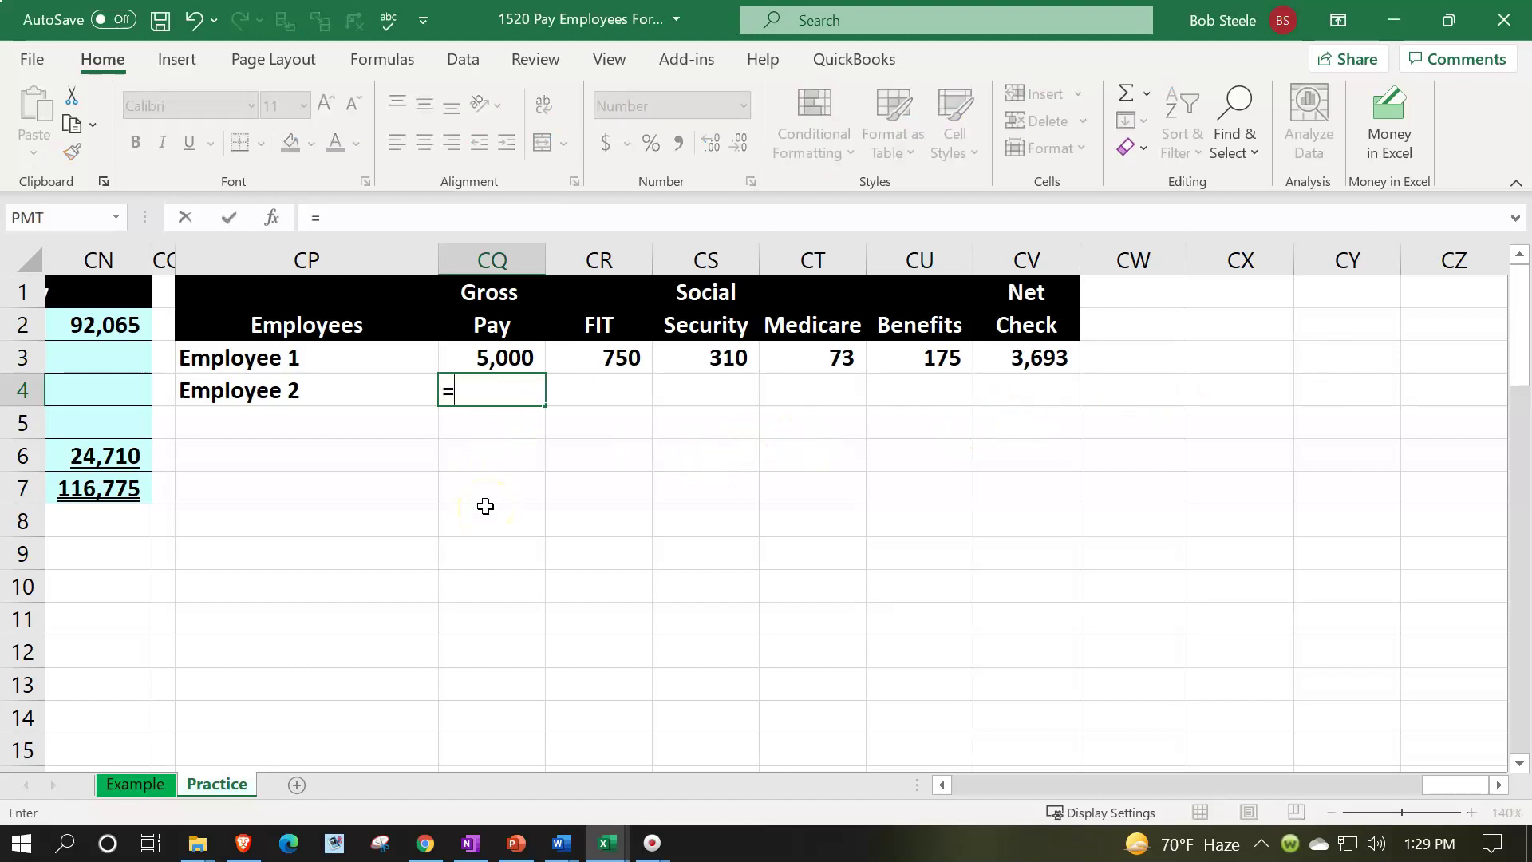
text(75000/12)
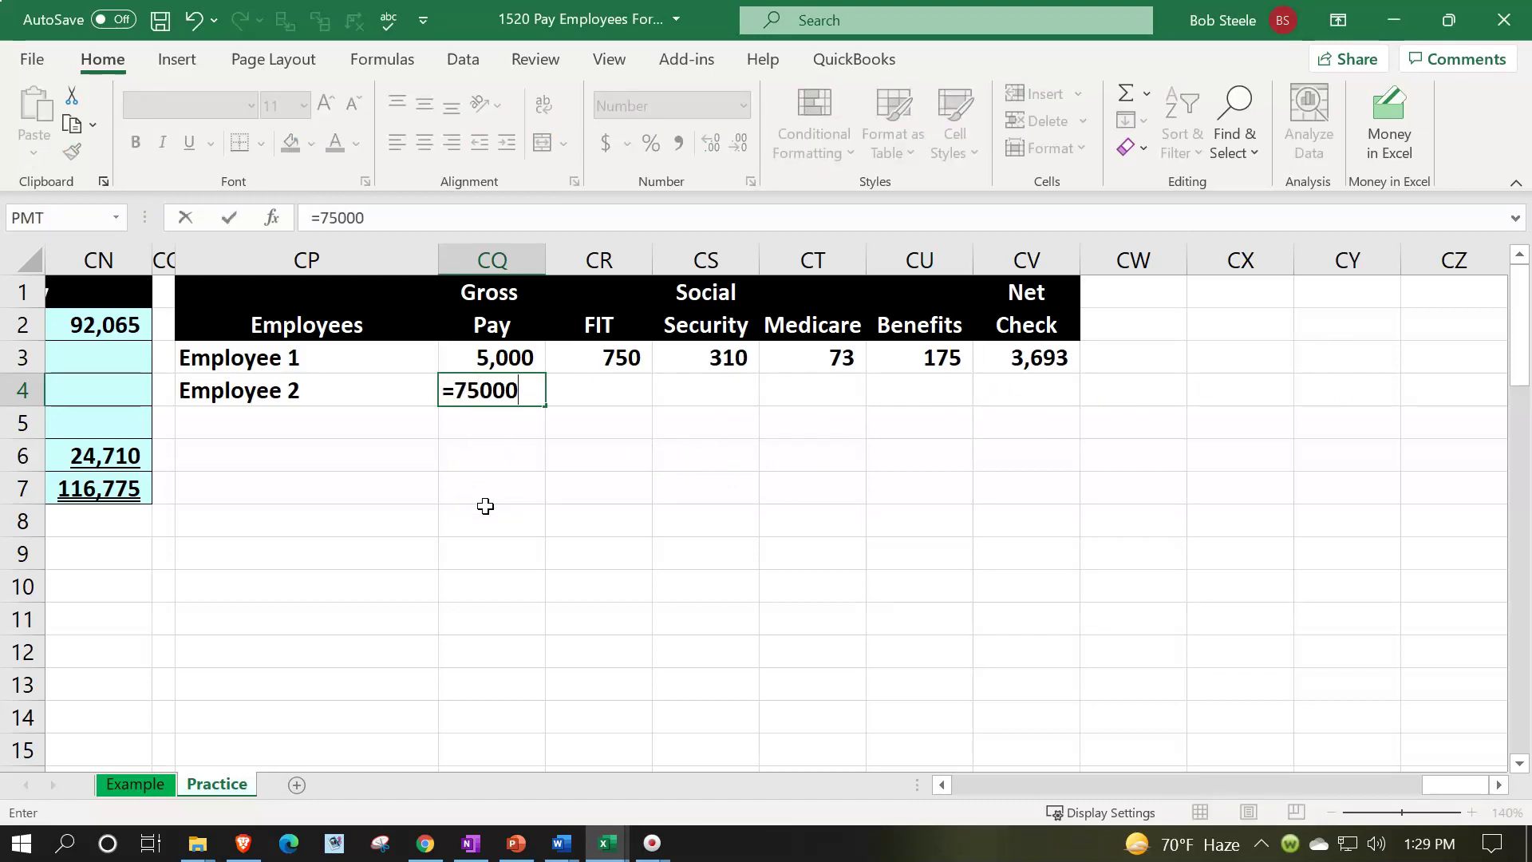
key(ctrl+Return)
key(Return)
Calculate Employee 2's FIT withholding in CR4 as 15% of gross pay with =CQ4*.15.
key(Up)
key(Right)
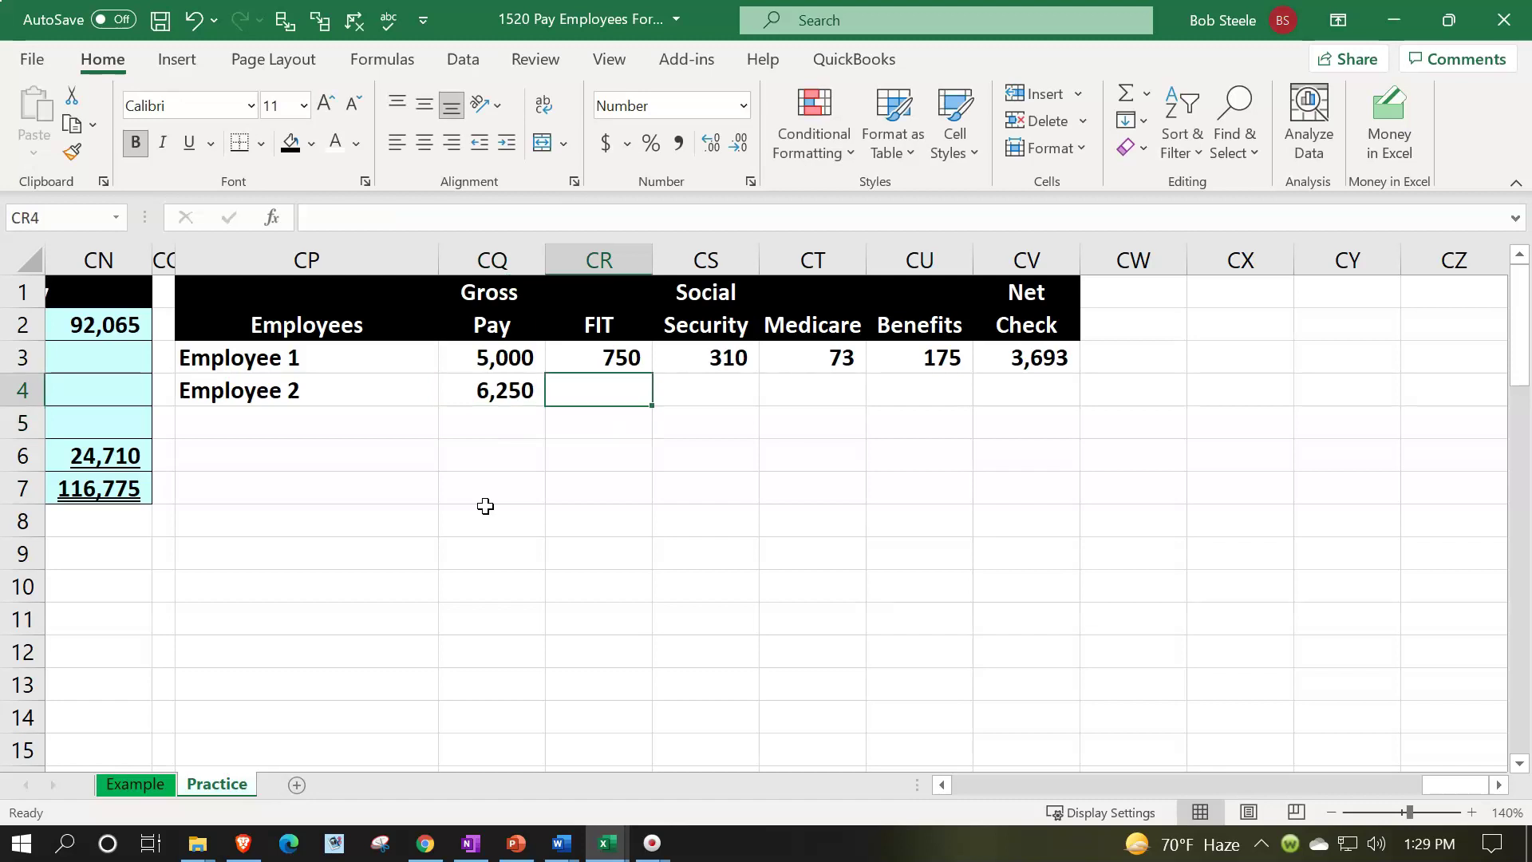
key(Up)
key(Down)
text(=)
key(Left)
text(*)
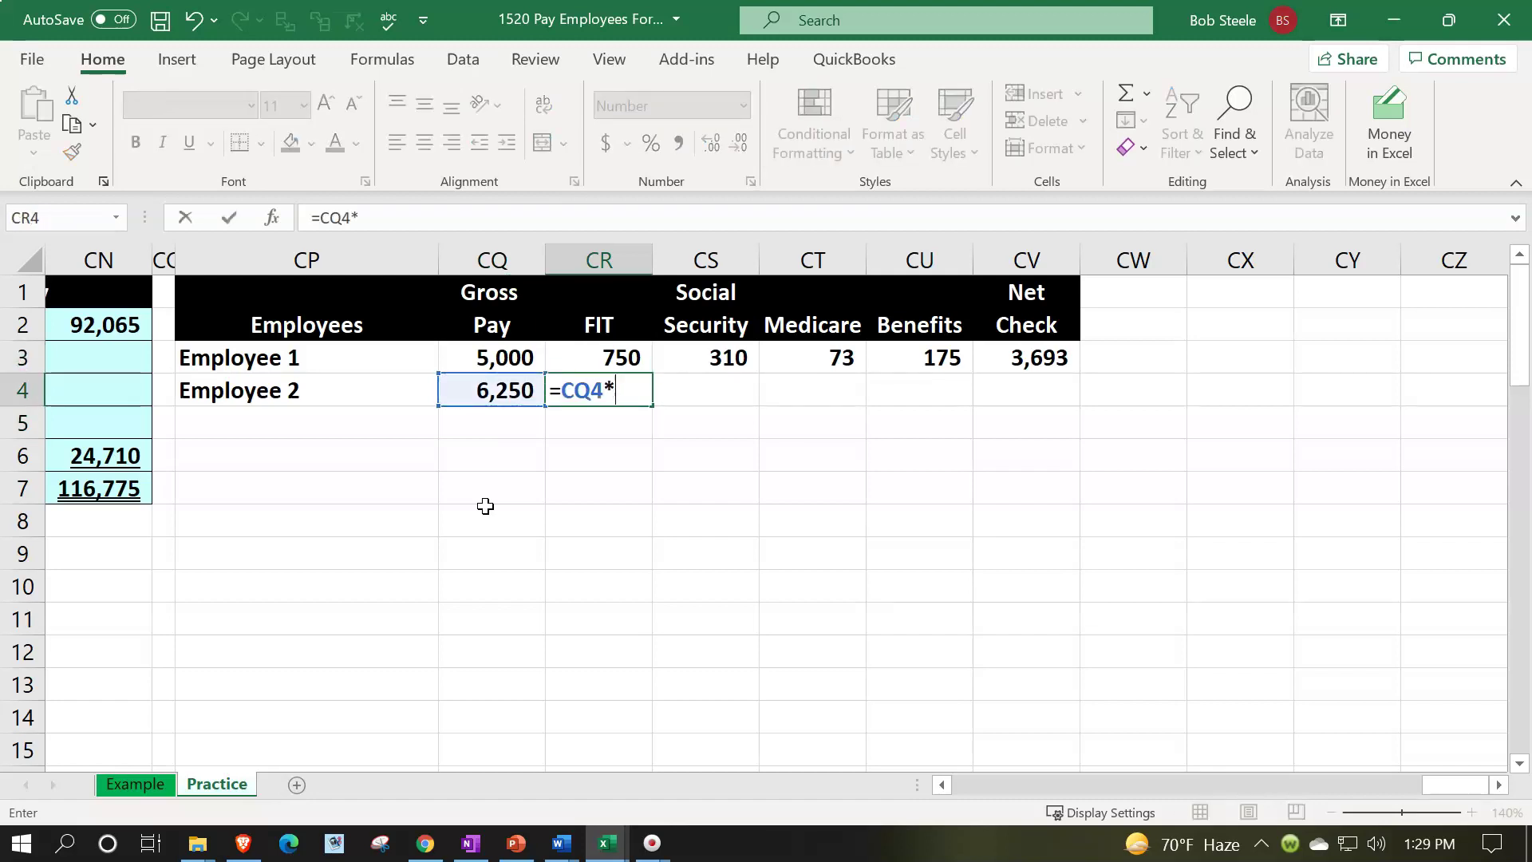
text(.15)
key(Return)
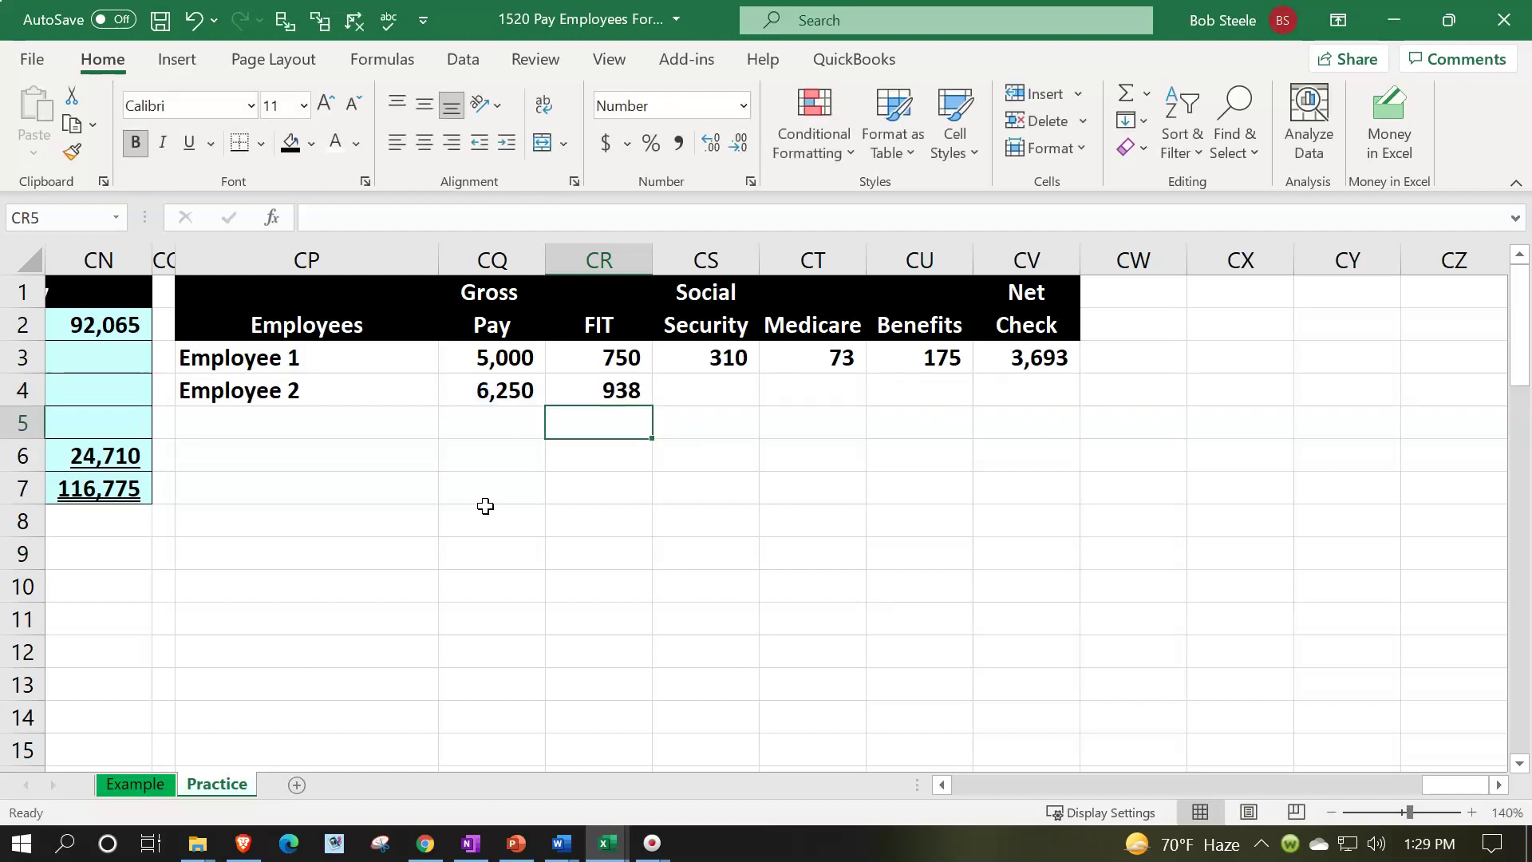
Calculate Employee 2's Social Security withholding in CS4 as 6.2% of gross pay with =CQ4*.062.
key(Up)
key(Right)
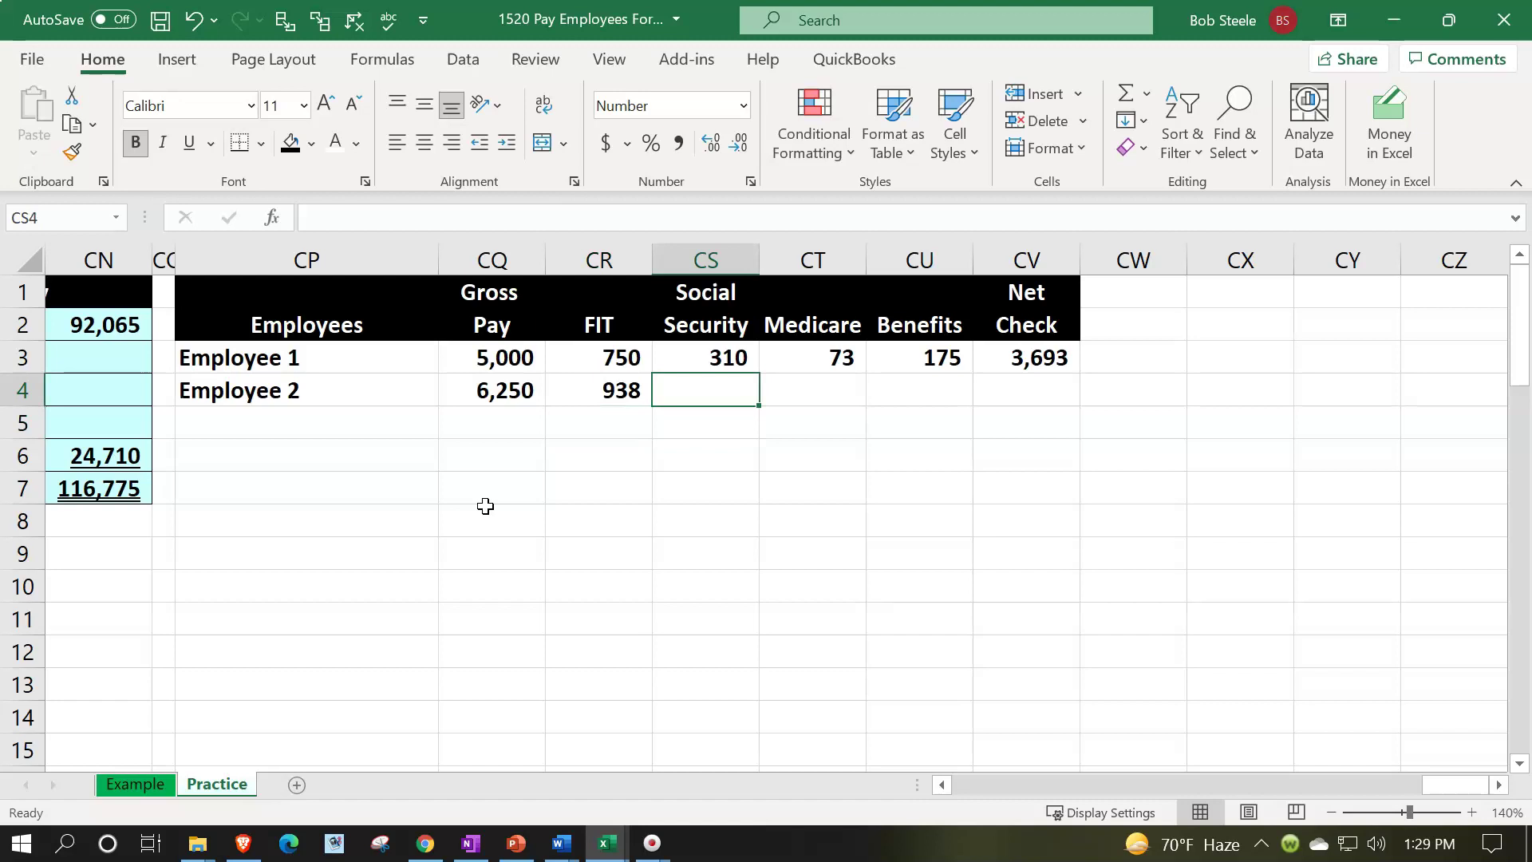
text(=)
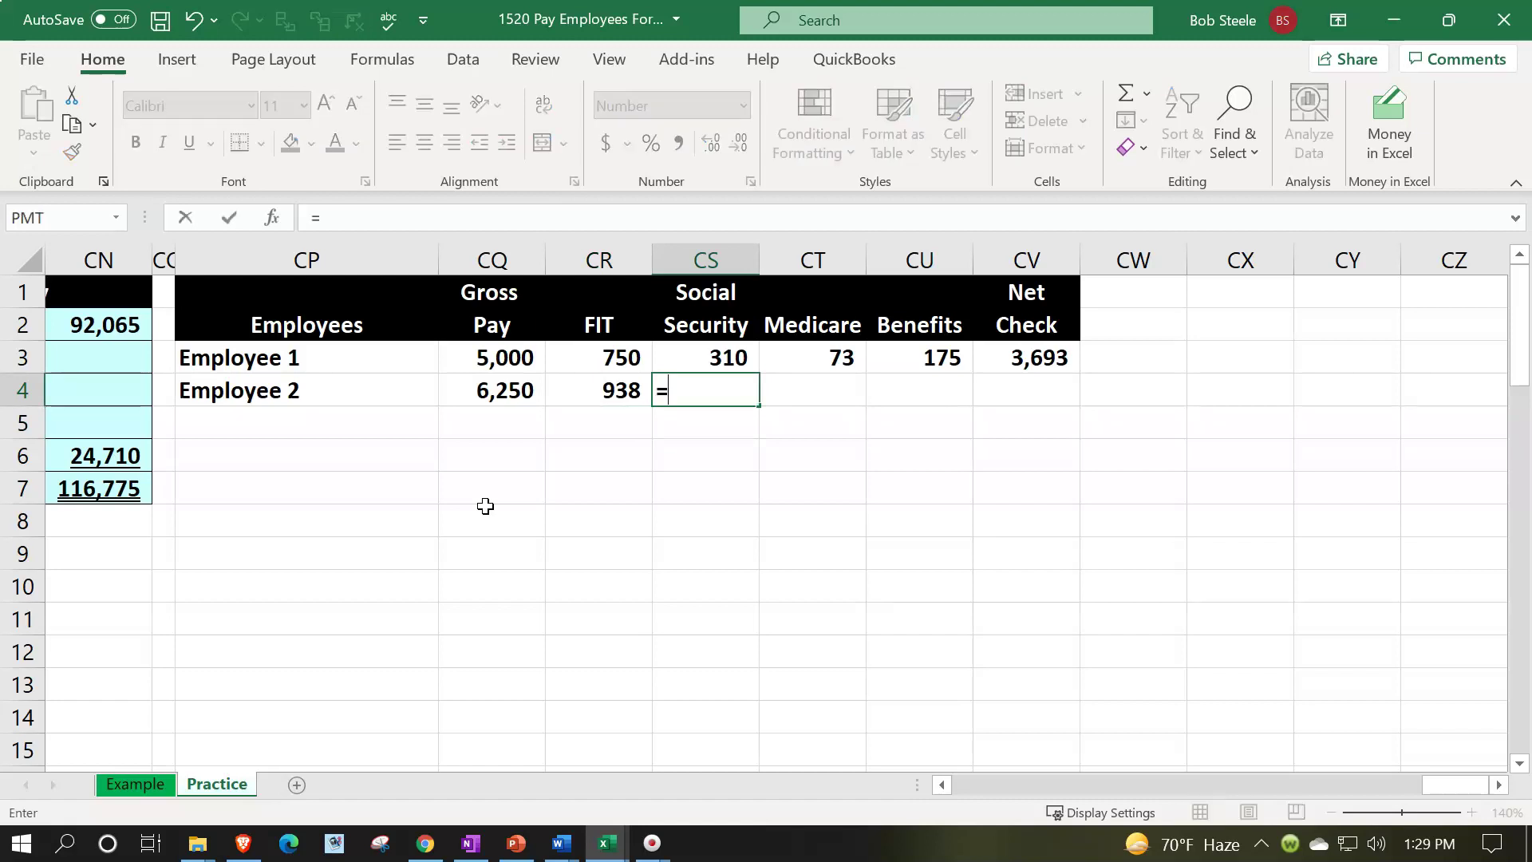
key(Left)
key(Left)
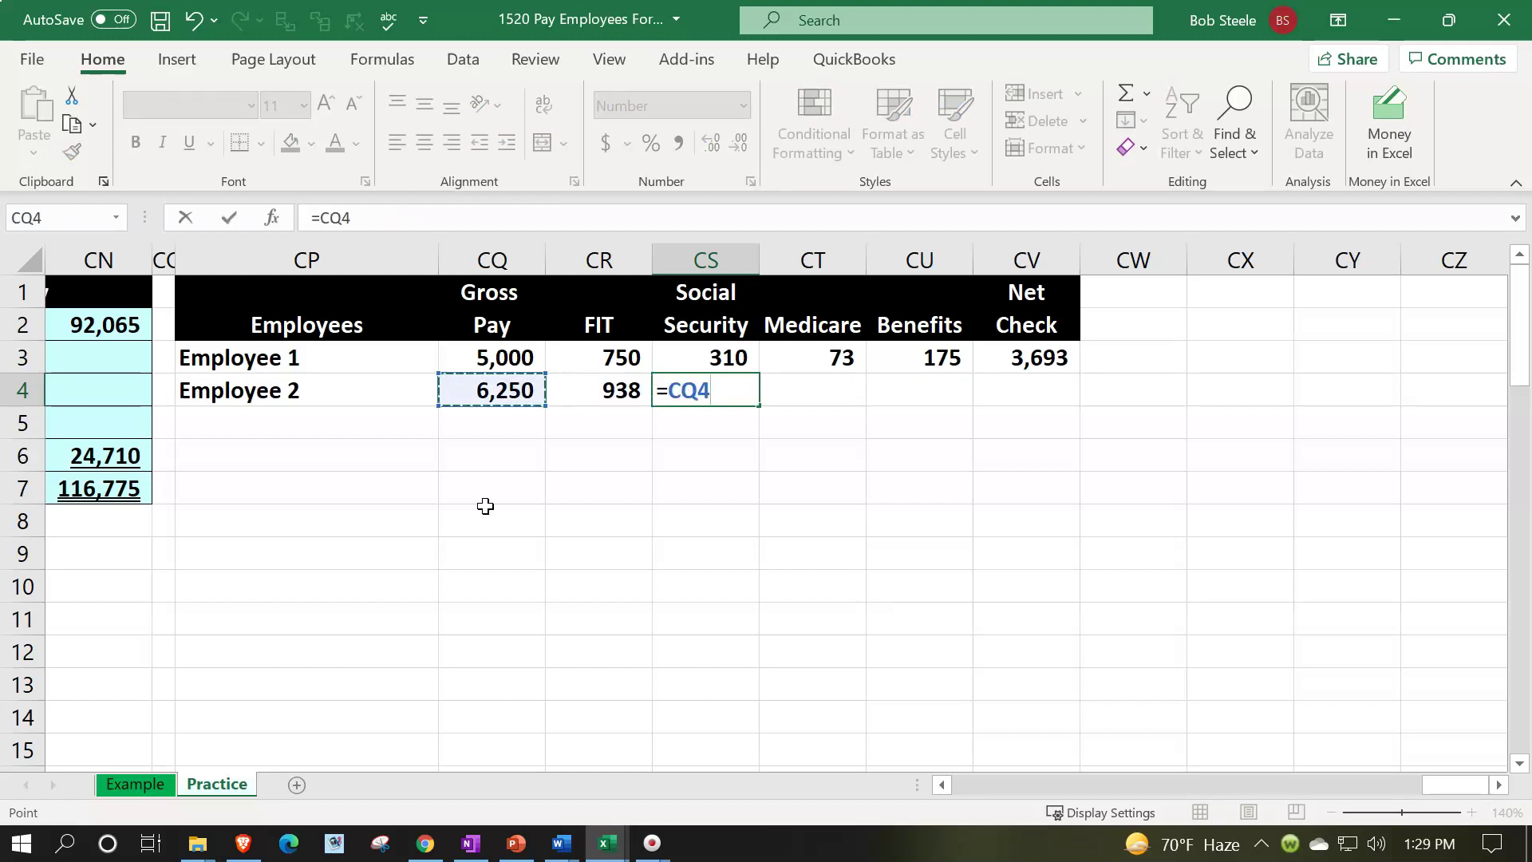
text(*.062)
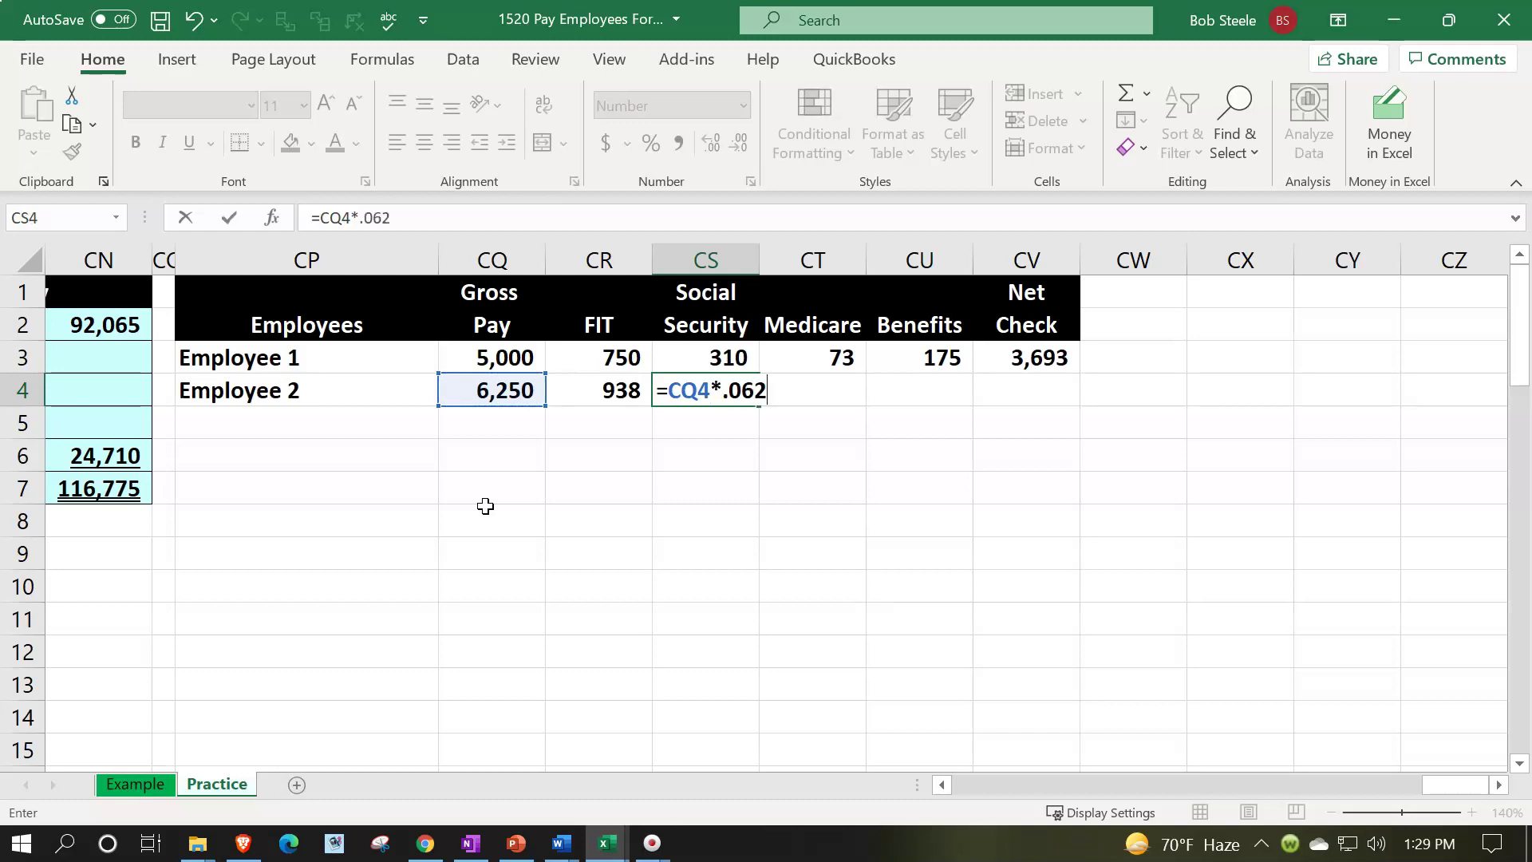
key(Return)
Enter Employee 2's Medicare withholding formula in CT4 as =CQ4*.145.
key(Up)
key(Right)
text(=)
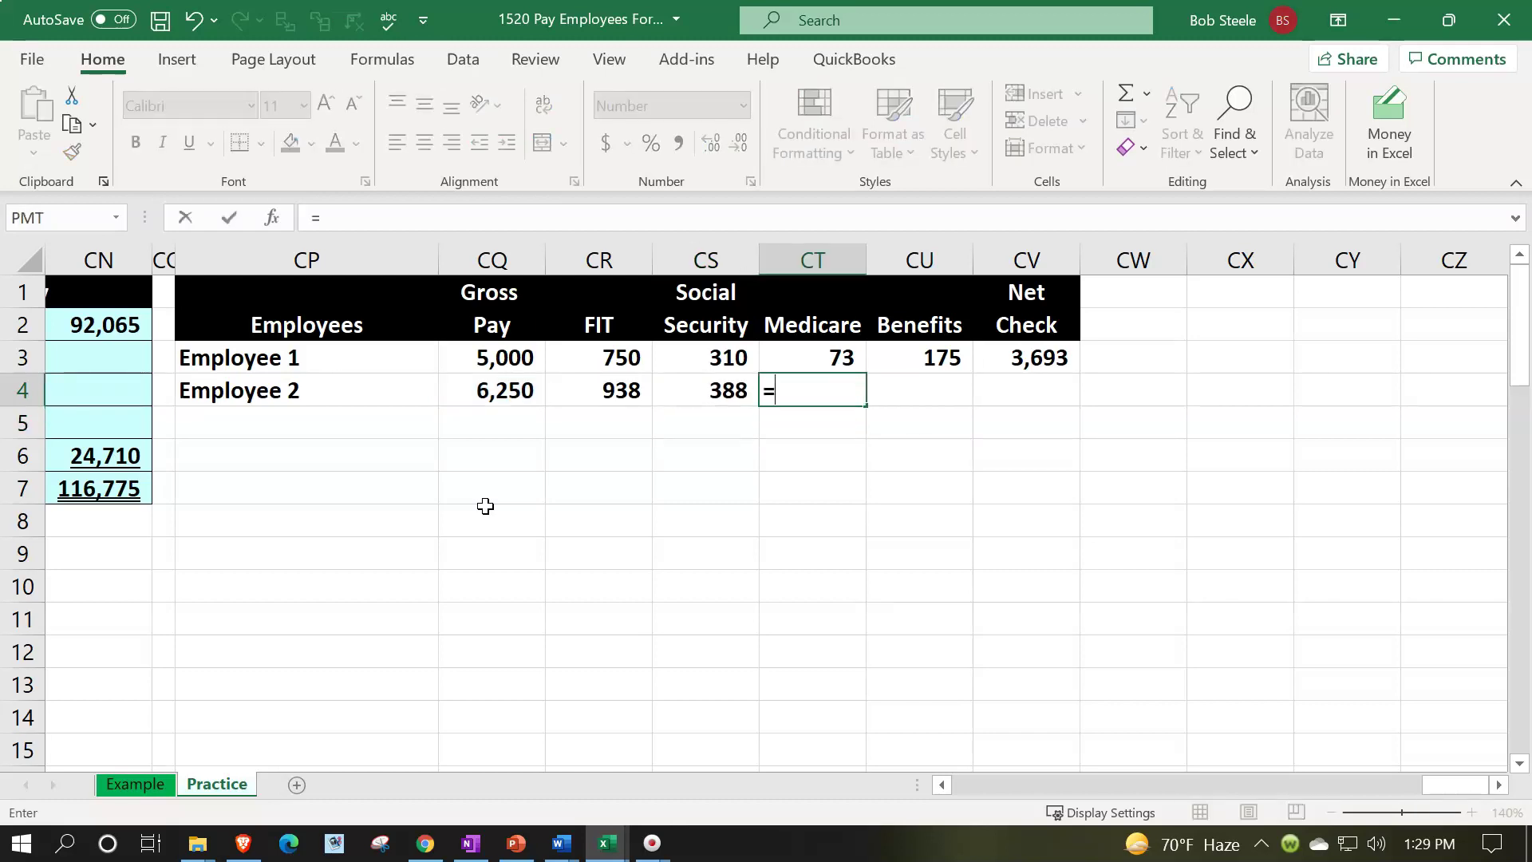
key(Left)
key(Left)
key(Left)
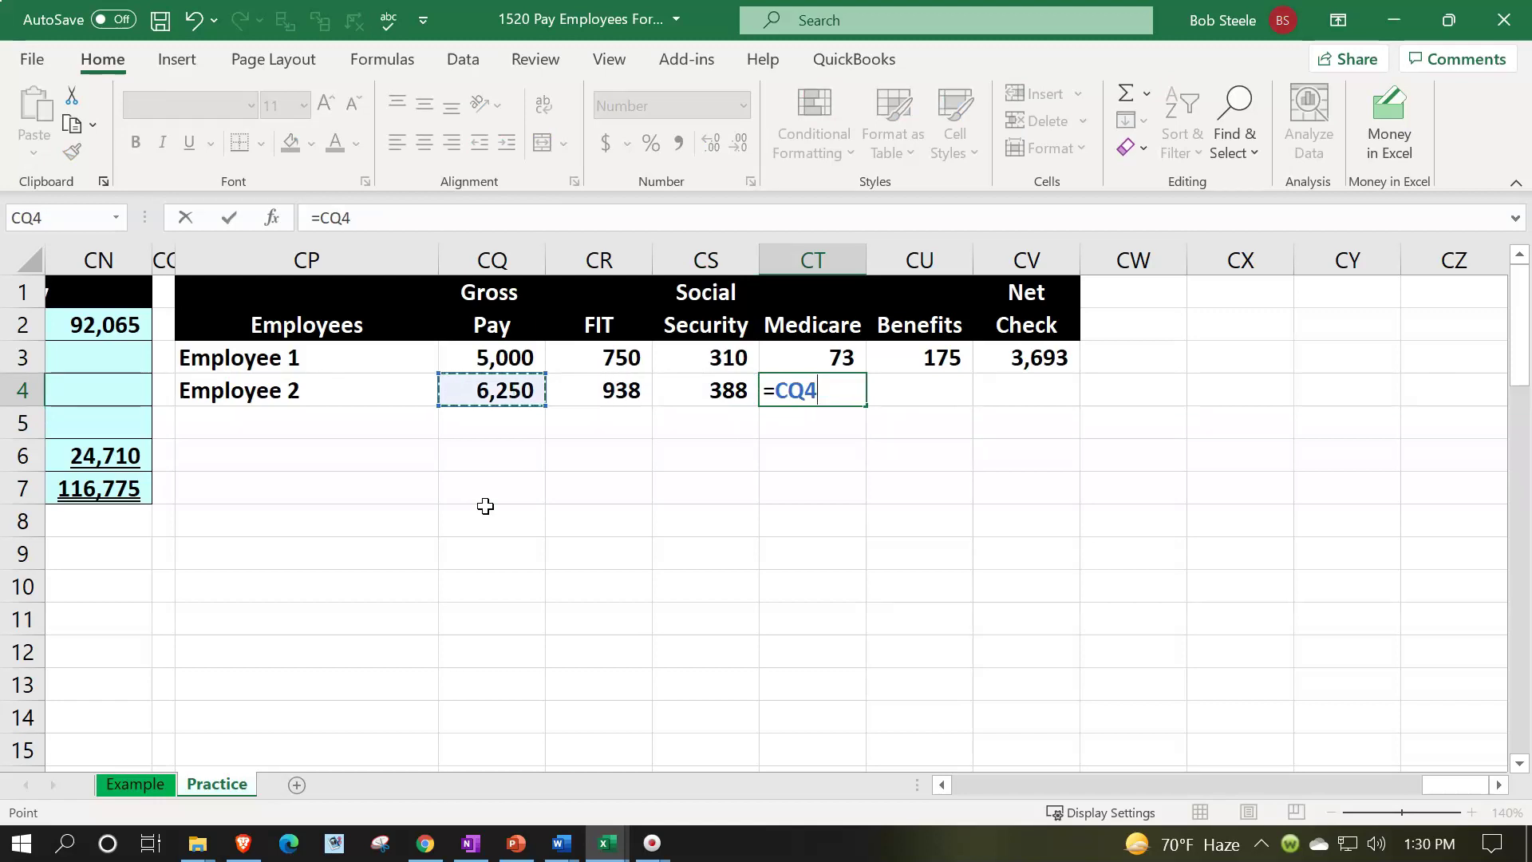
text(*.145)
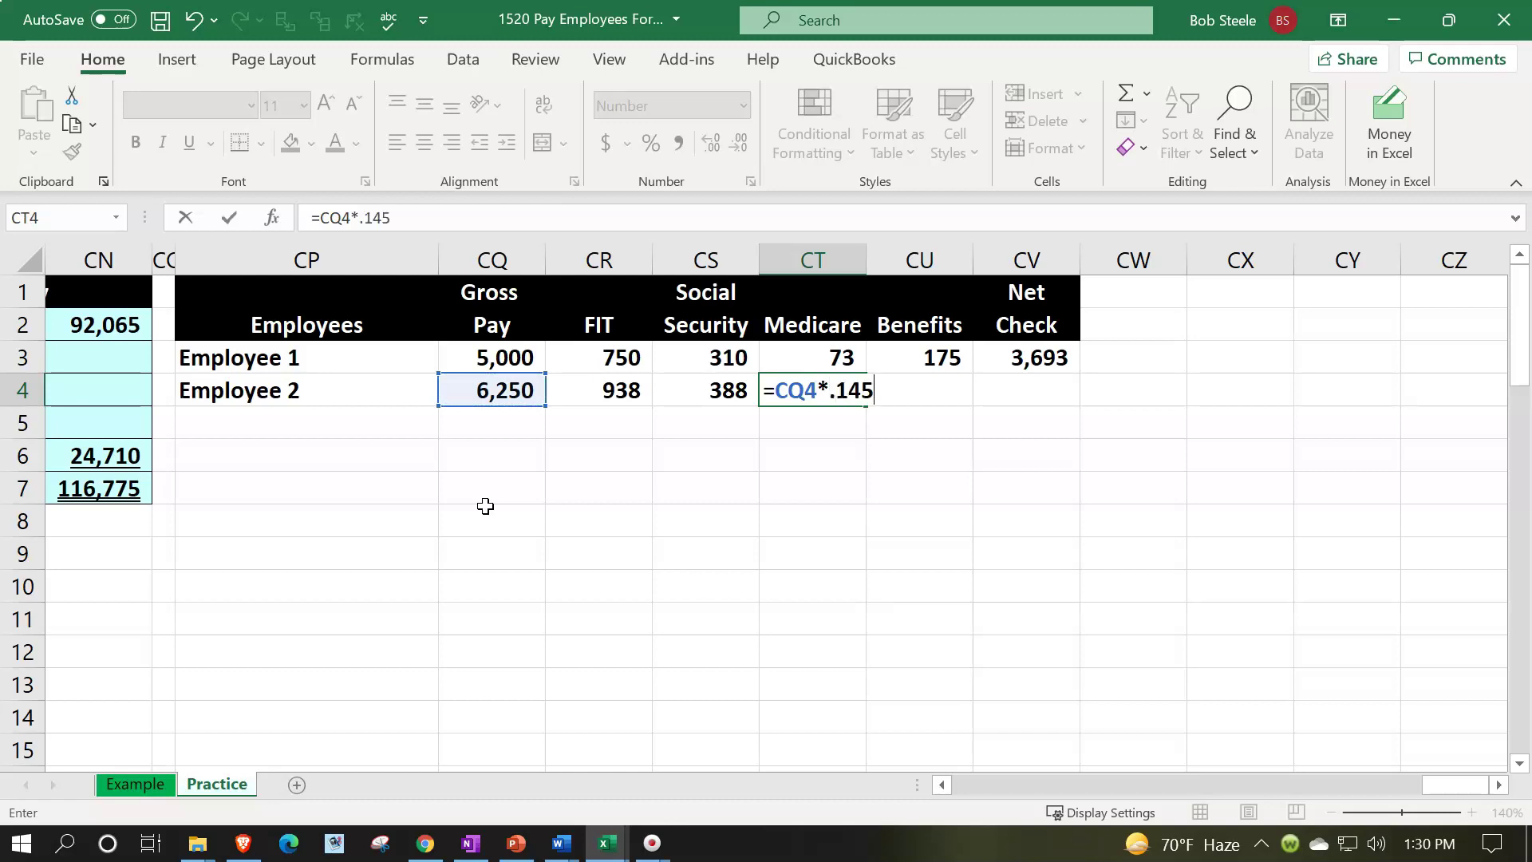
key(Return)
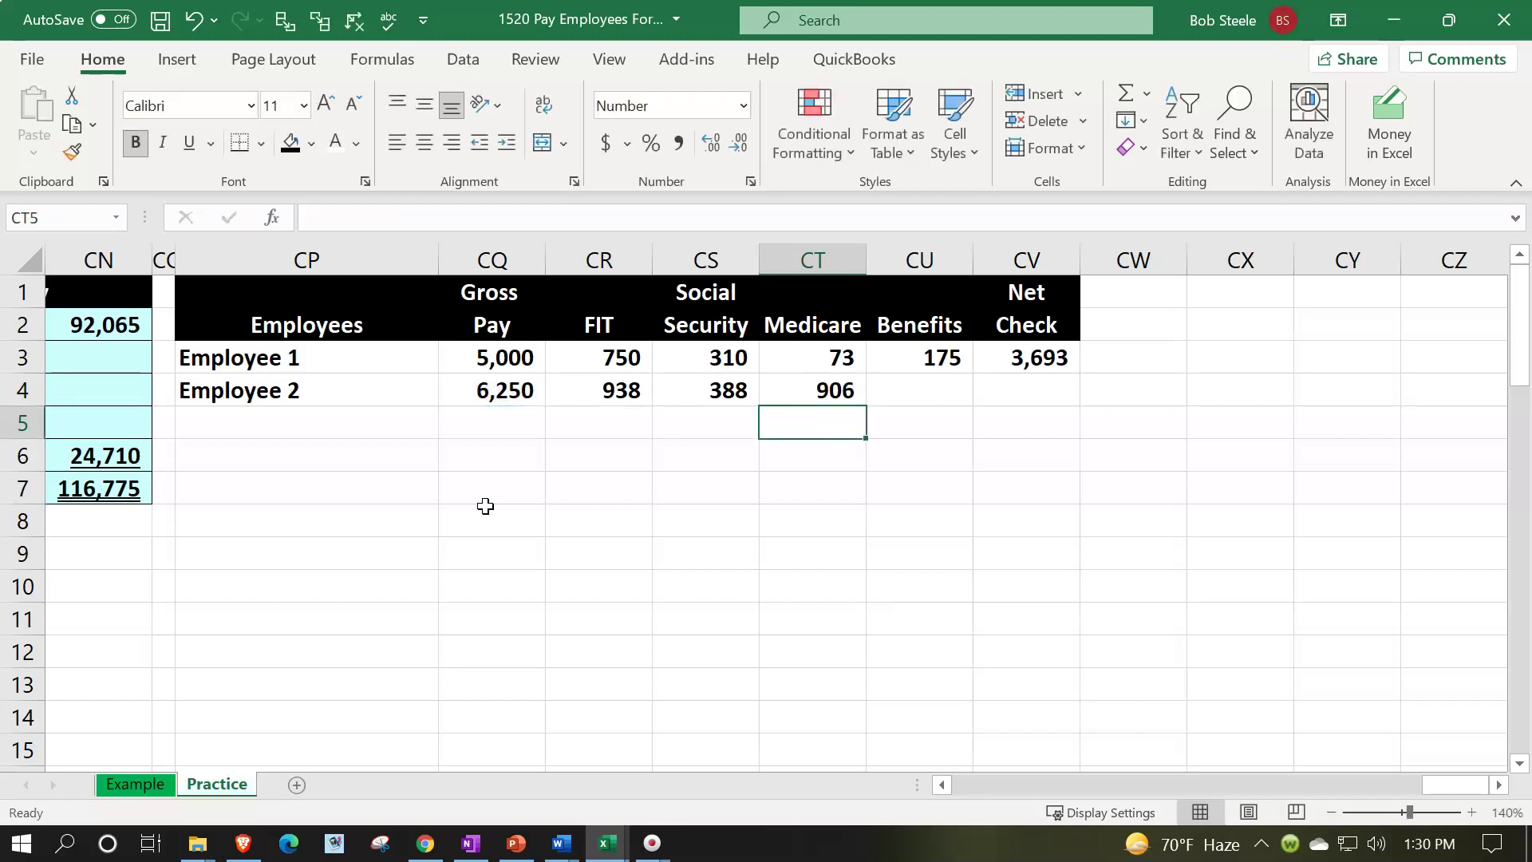
Correct Employee 2's Medicare withholding in CT4 to 1.45% of gross pay with =CQ4*.0145.
key(Up)
text(=)
key(Left)
key(Left)
text(*.0145)
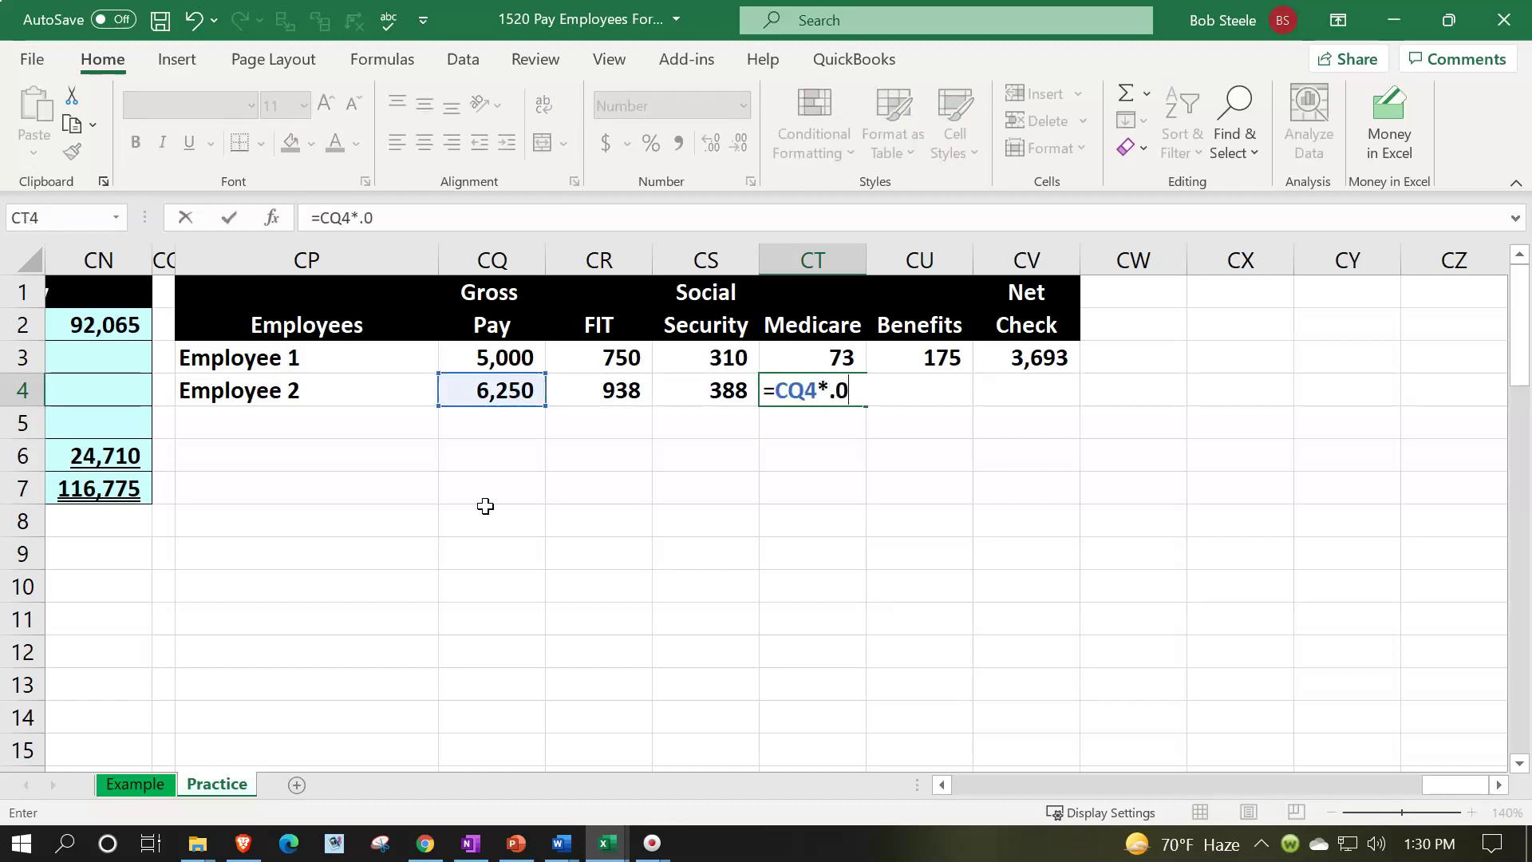
key(Return)
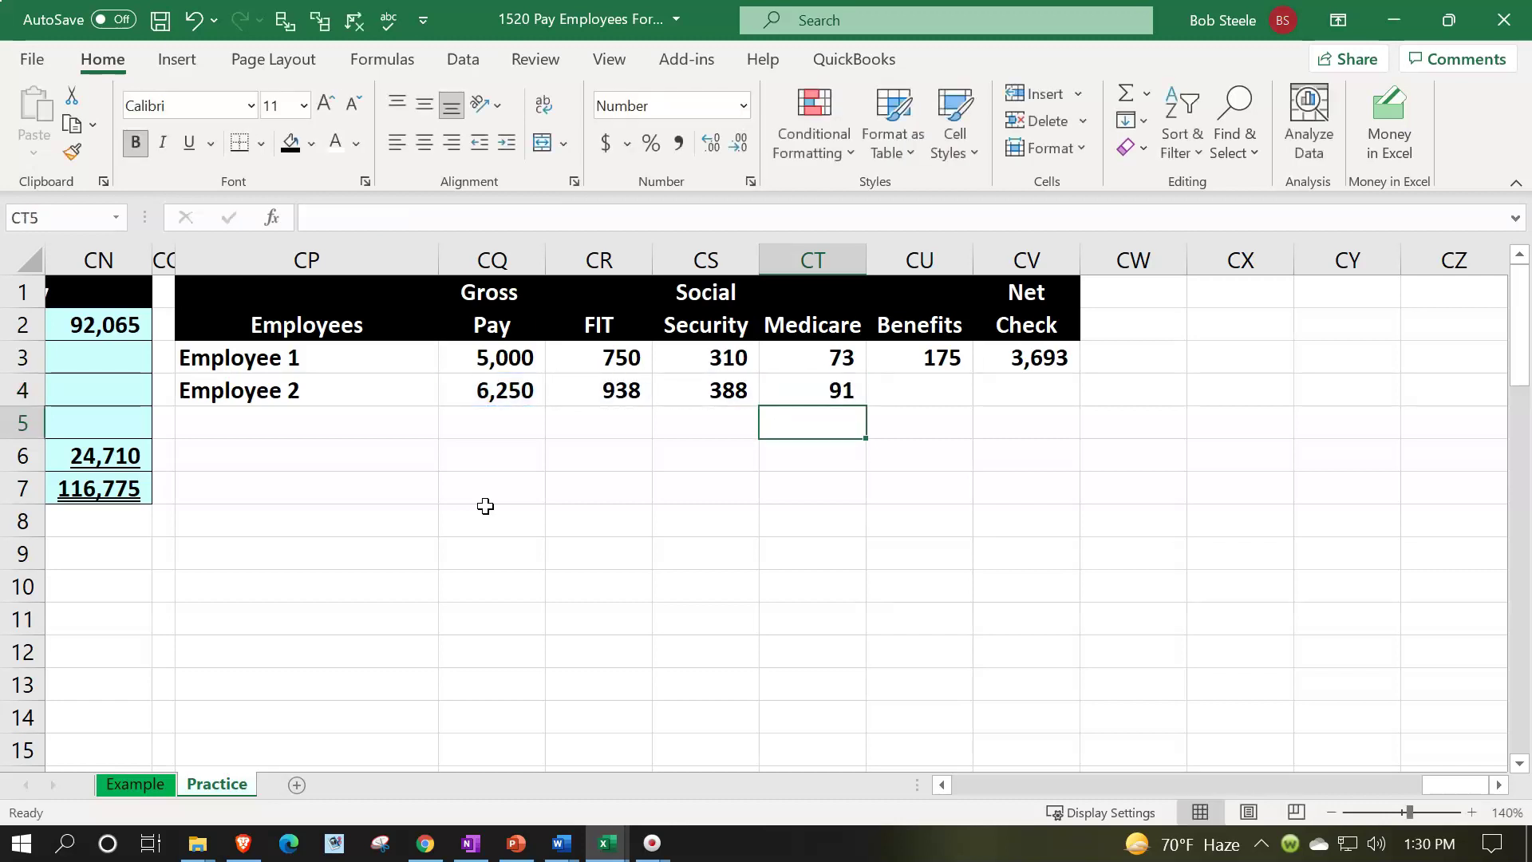
Calculate Employee 2's benefits deduction in CU4 as 3.5% of gross pay with =CQ4*.035.
key(Right)
key(Up)
text(=)
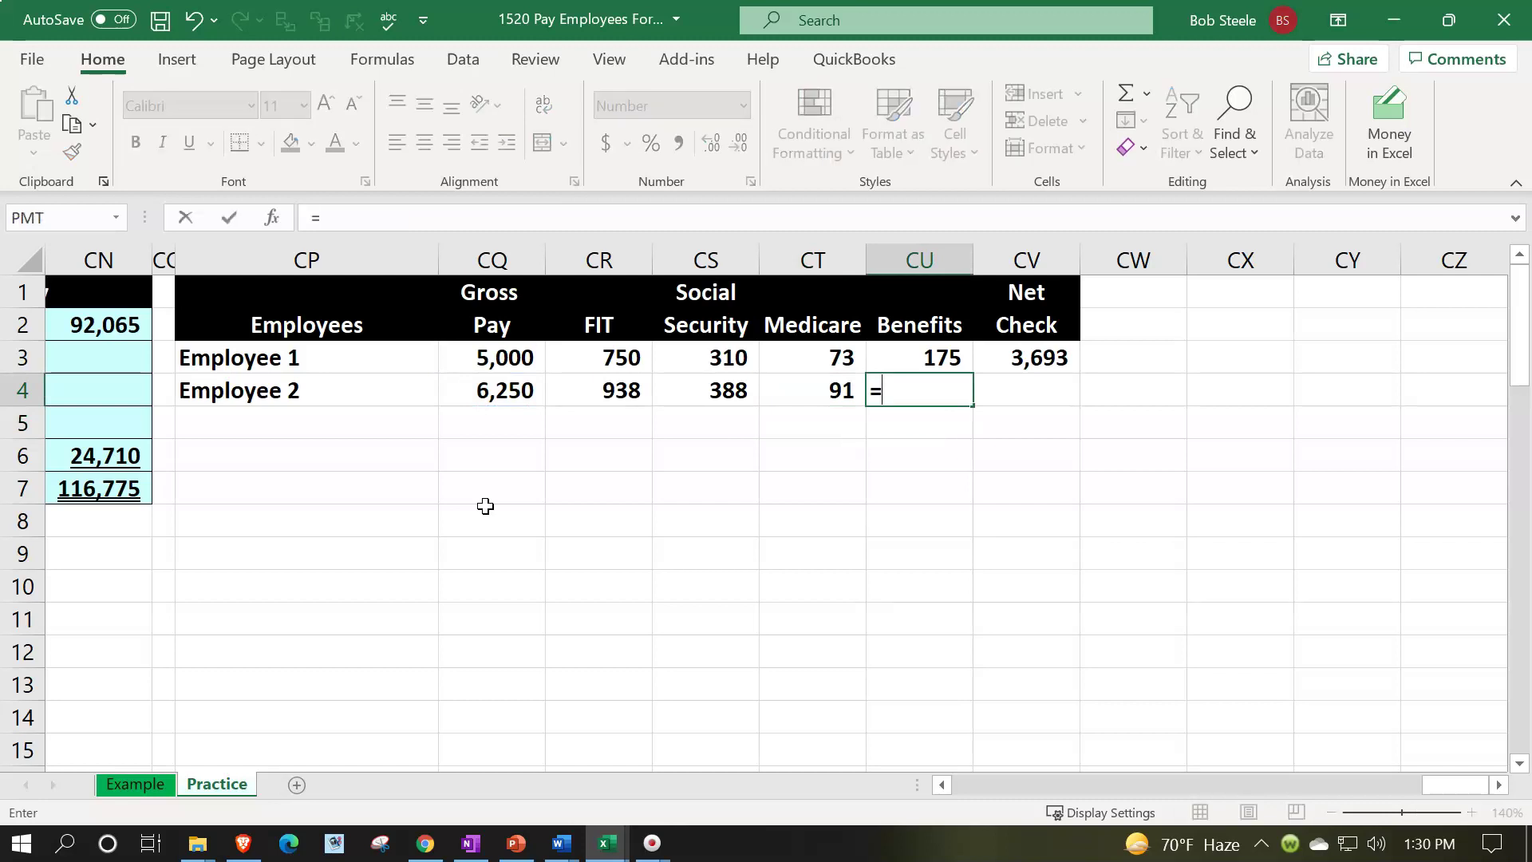
key(Left)
key(Left)
key(Left)
key(Left)
text(*.035)
key(Return)
key(Up)
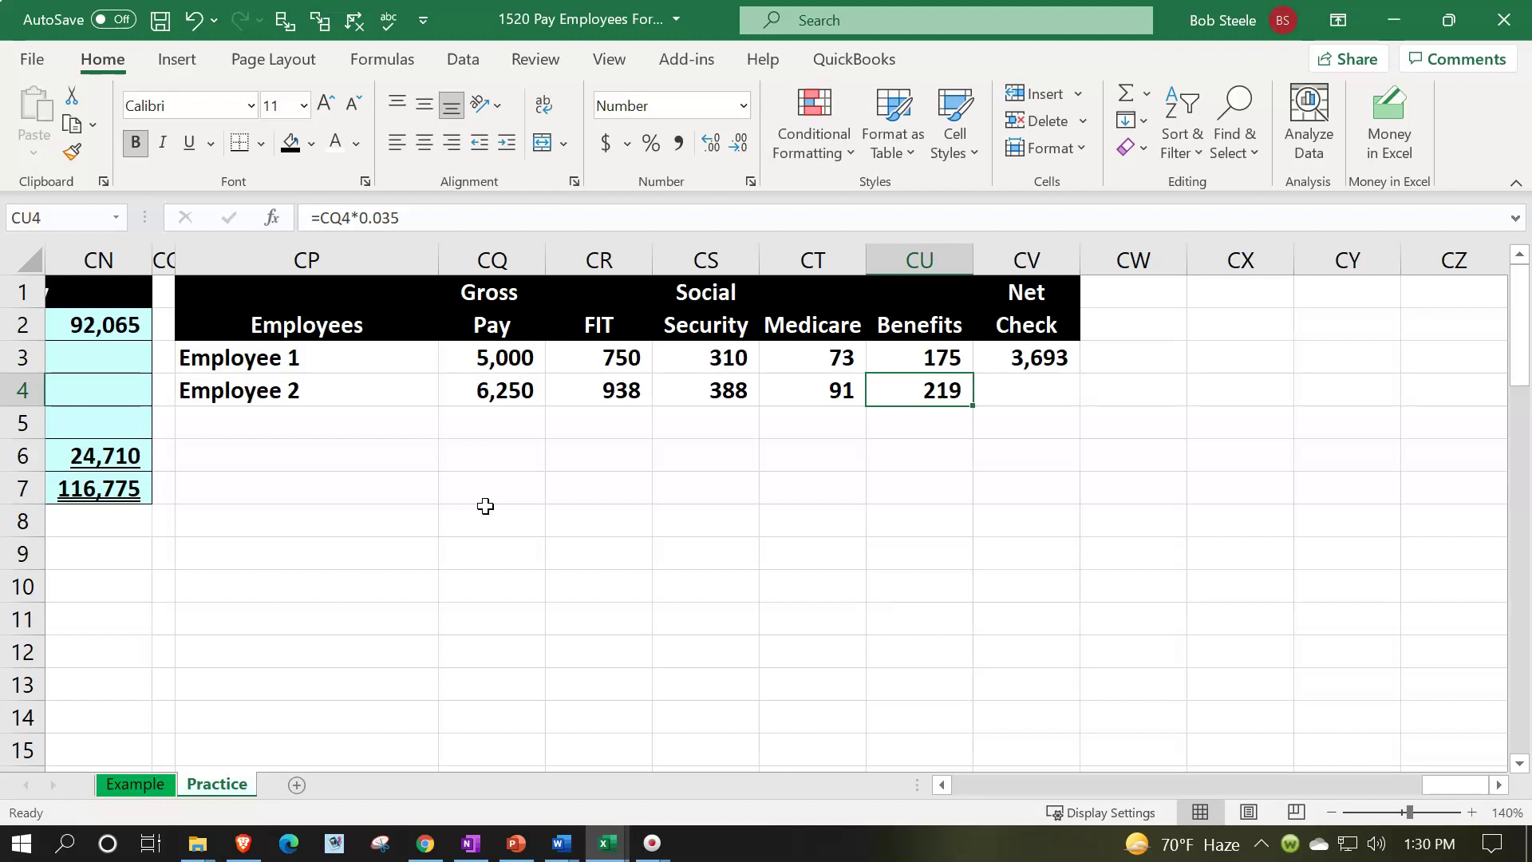
Calculate Employee 2's net check in CV4 by subtracting all deductions from gross pay with =CQ4-SUM(CR4:CU4).
key(Right)
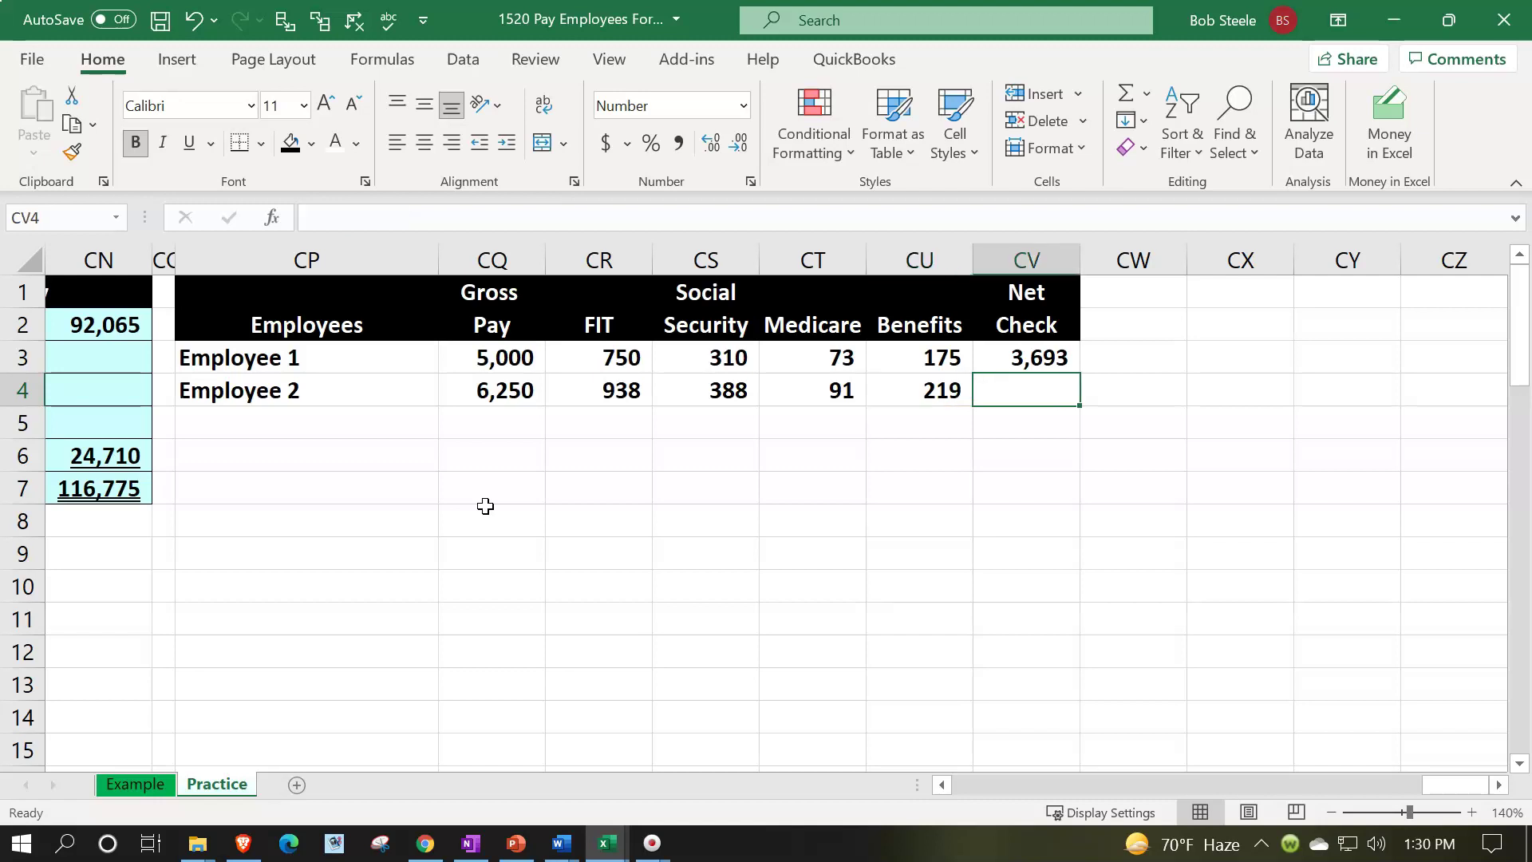
text(=)
key(Left)
key(Left)
key(Left)
key(Left)
key(Left)
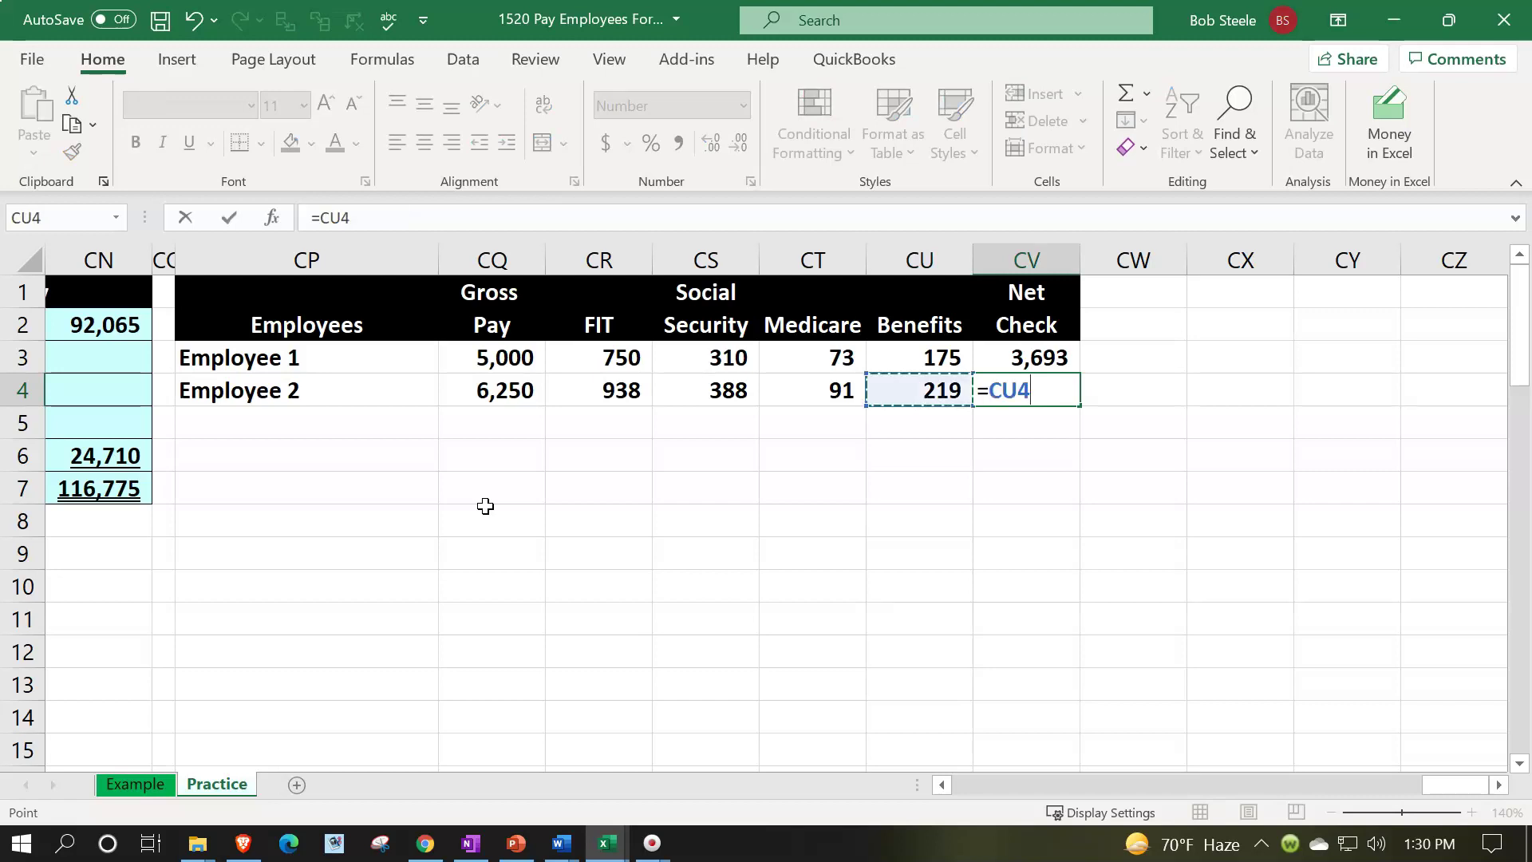
text(-s)
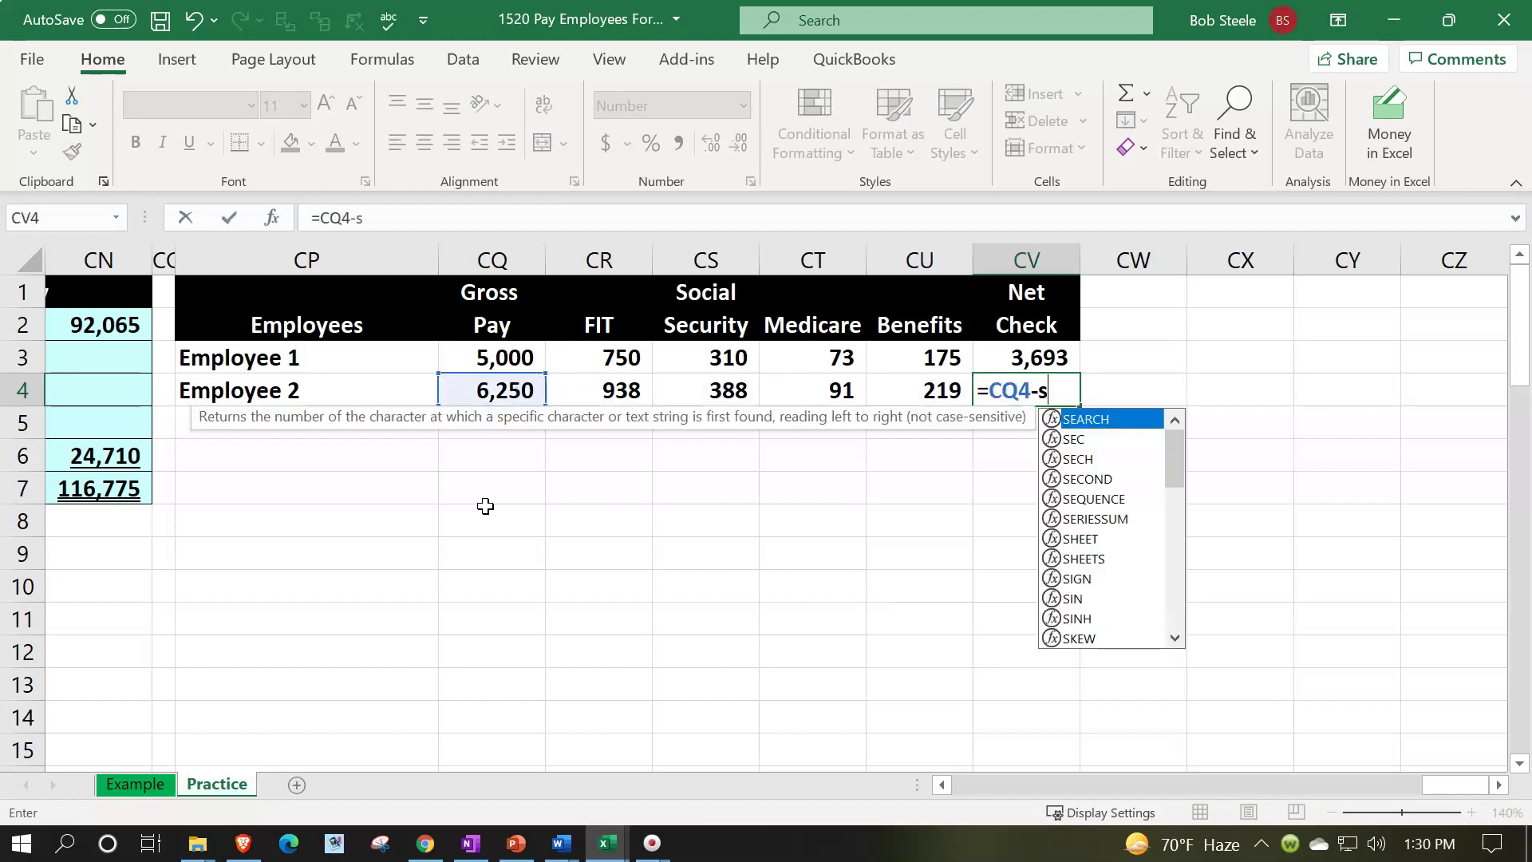
text(um()
key(Left)
key(shift+Left)
key(shift+Left)
key(shift+Left)
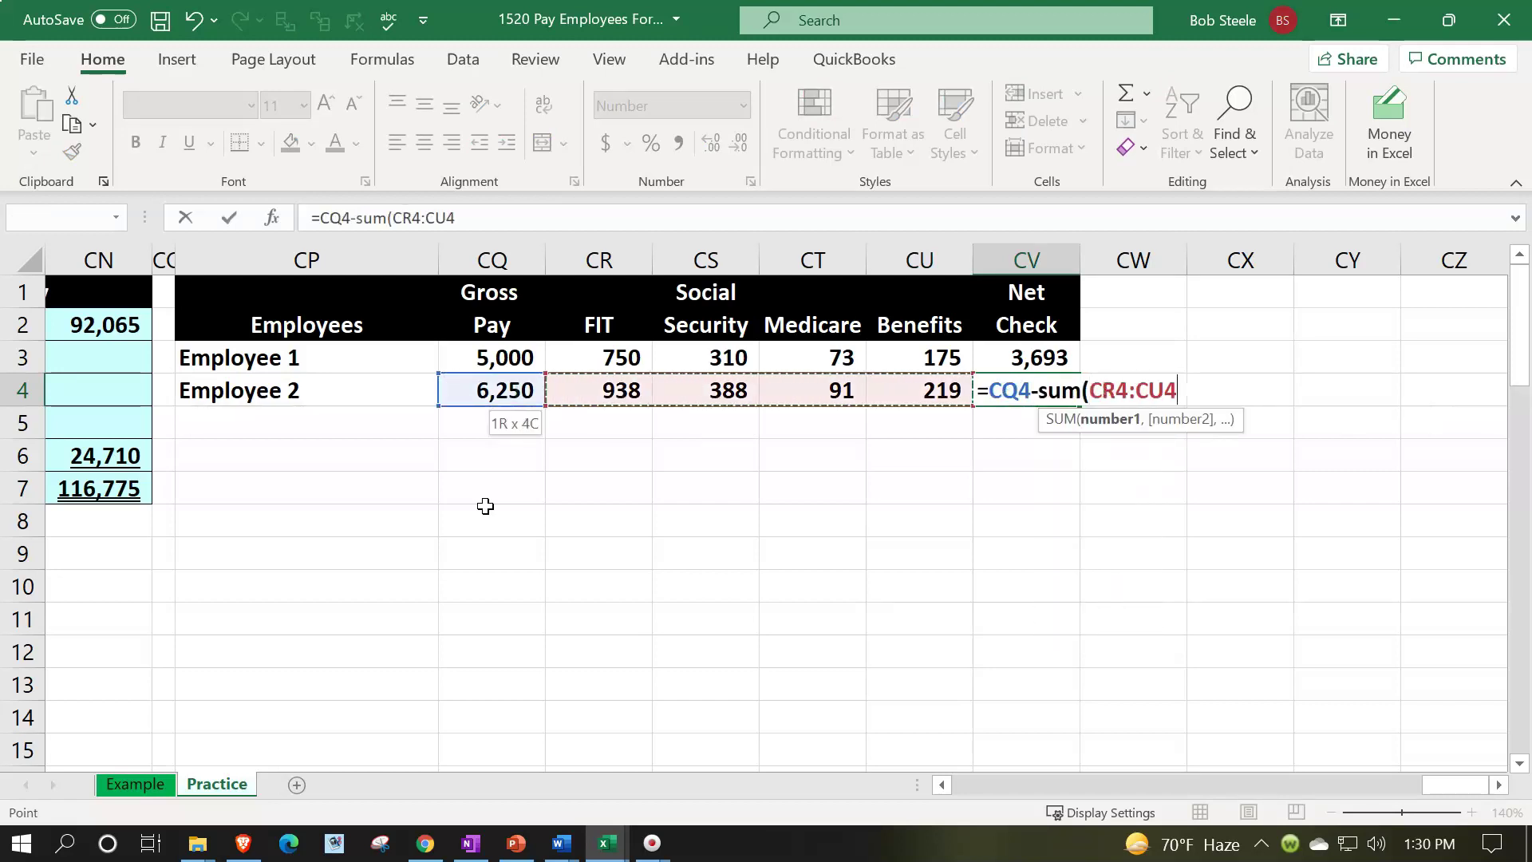
text())
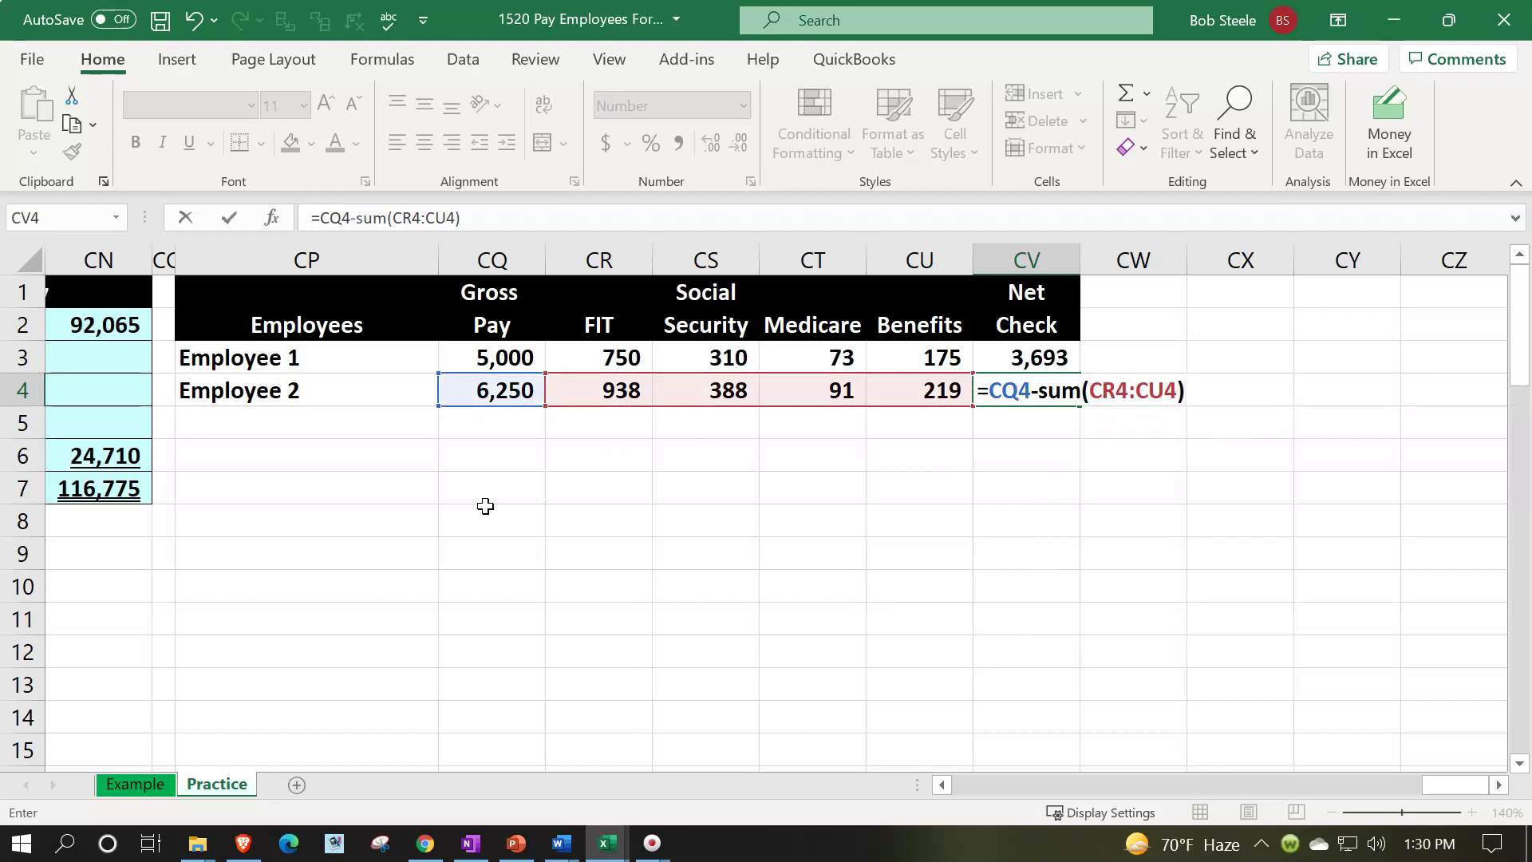
key(ctrl+Return)
key(Return)
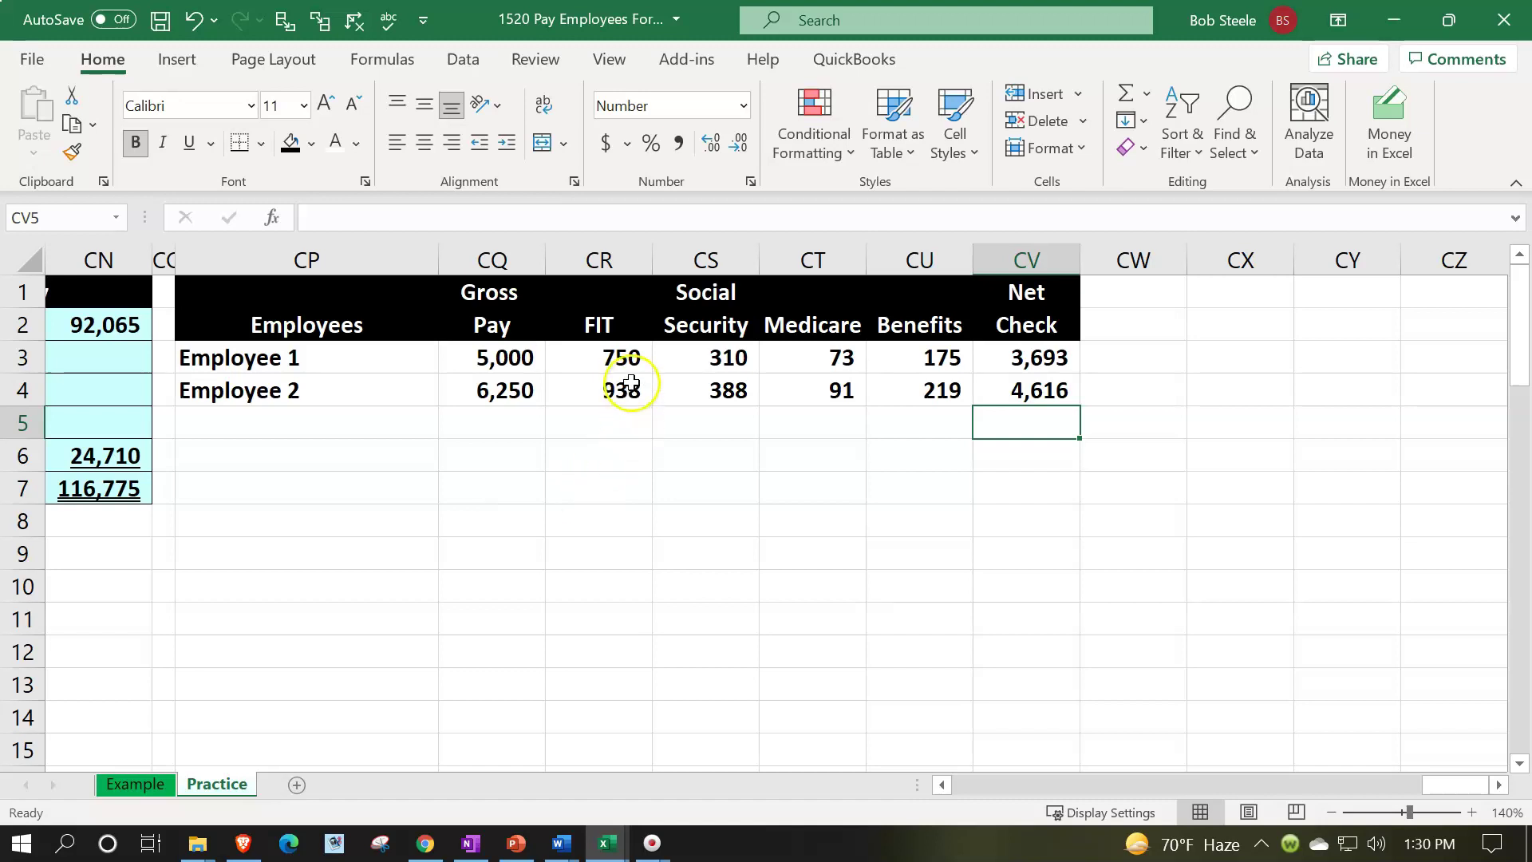
click(743, 355)
click(779, 348)
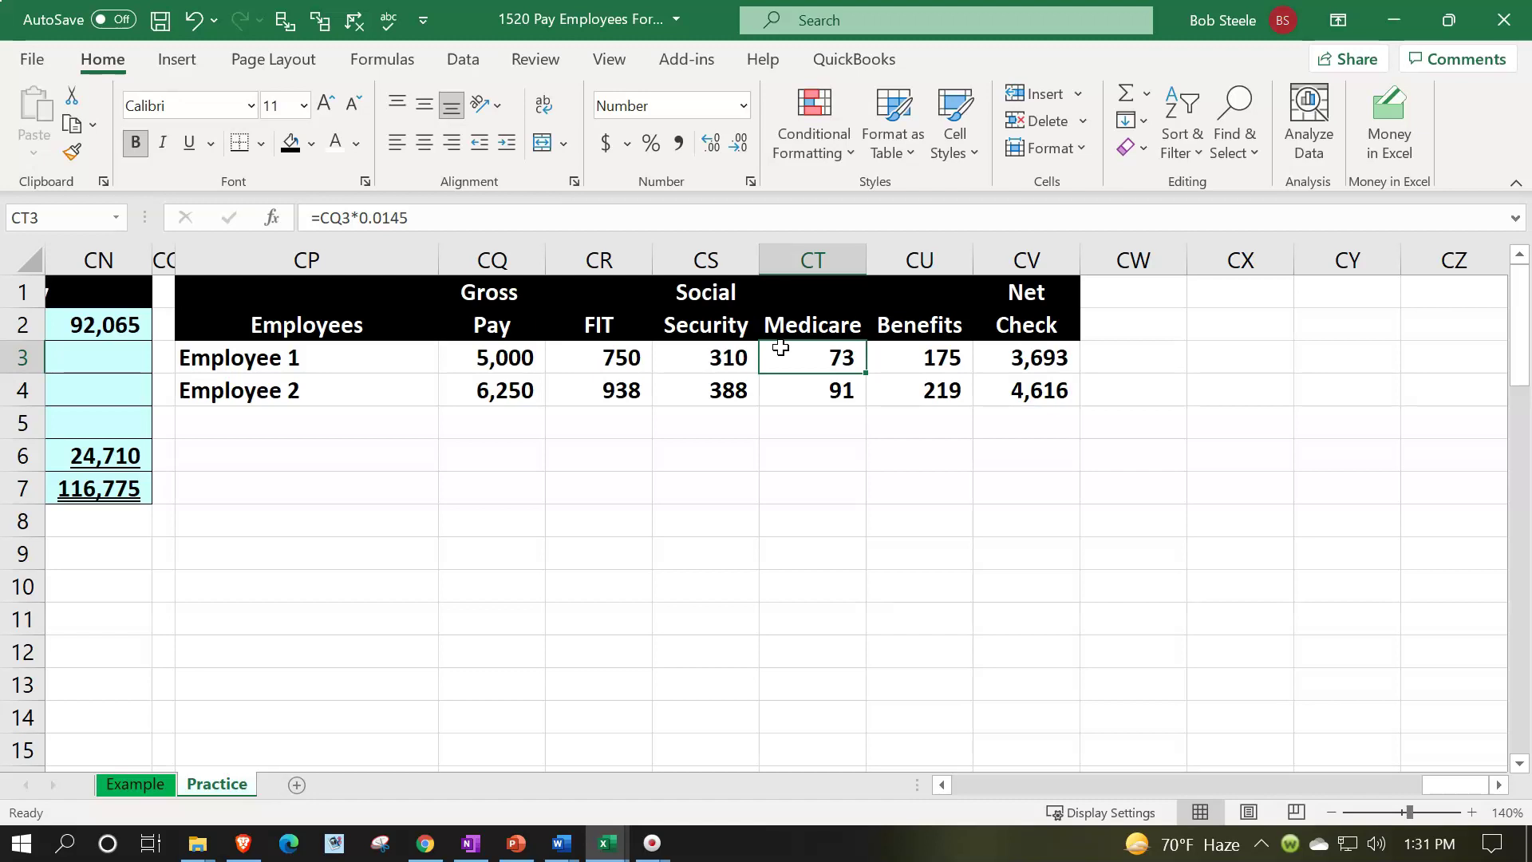
Narrow the Employees column CP and enter the label Total in CP5.
drag(438, 260, 381, 263)
click(235, 427)
text(To)
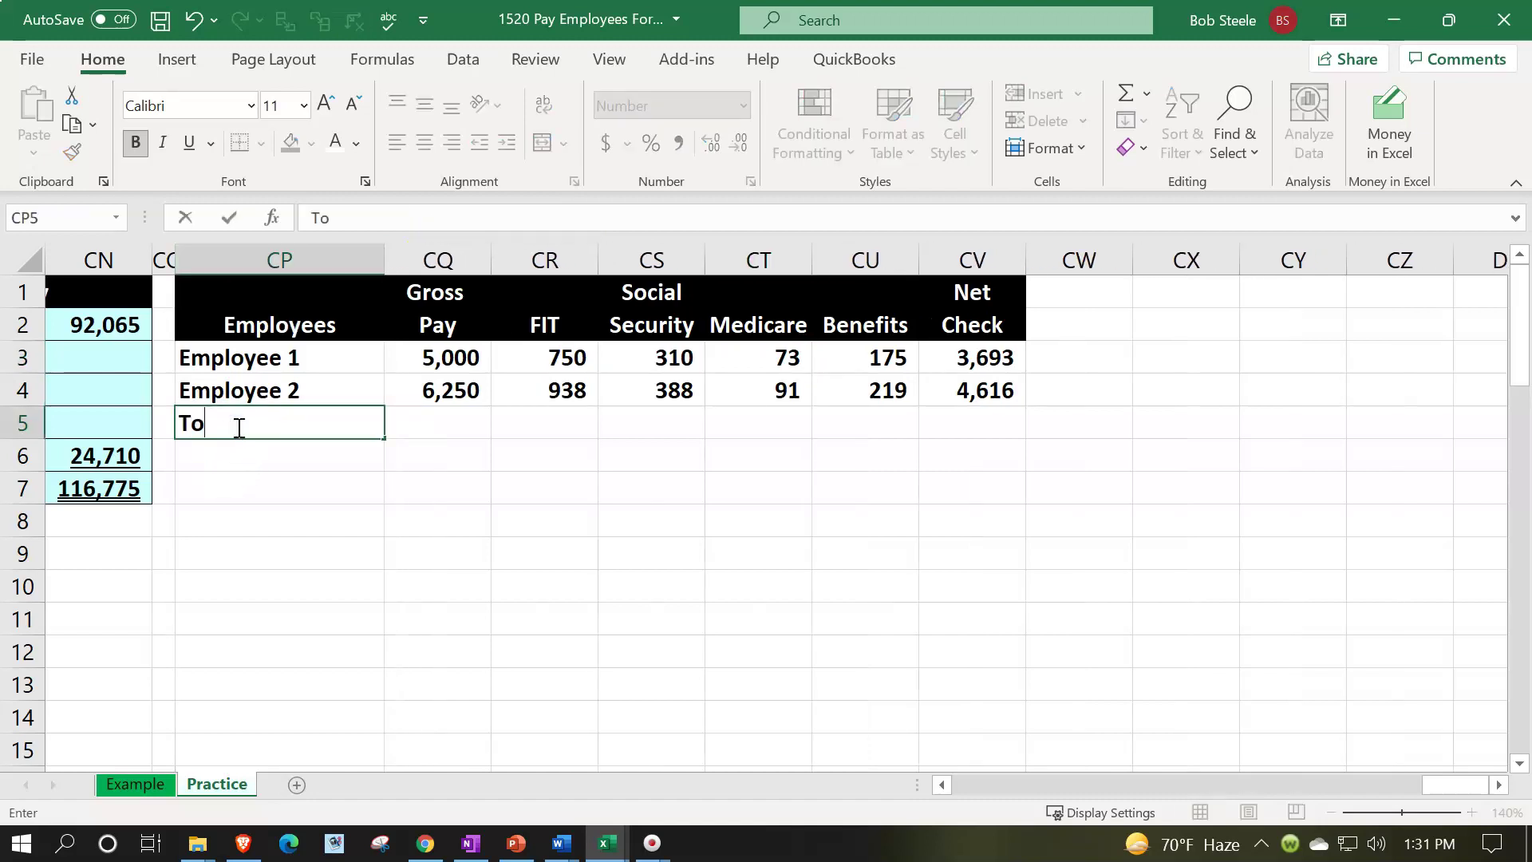
text(tal)
key(Tab)
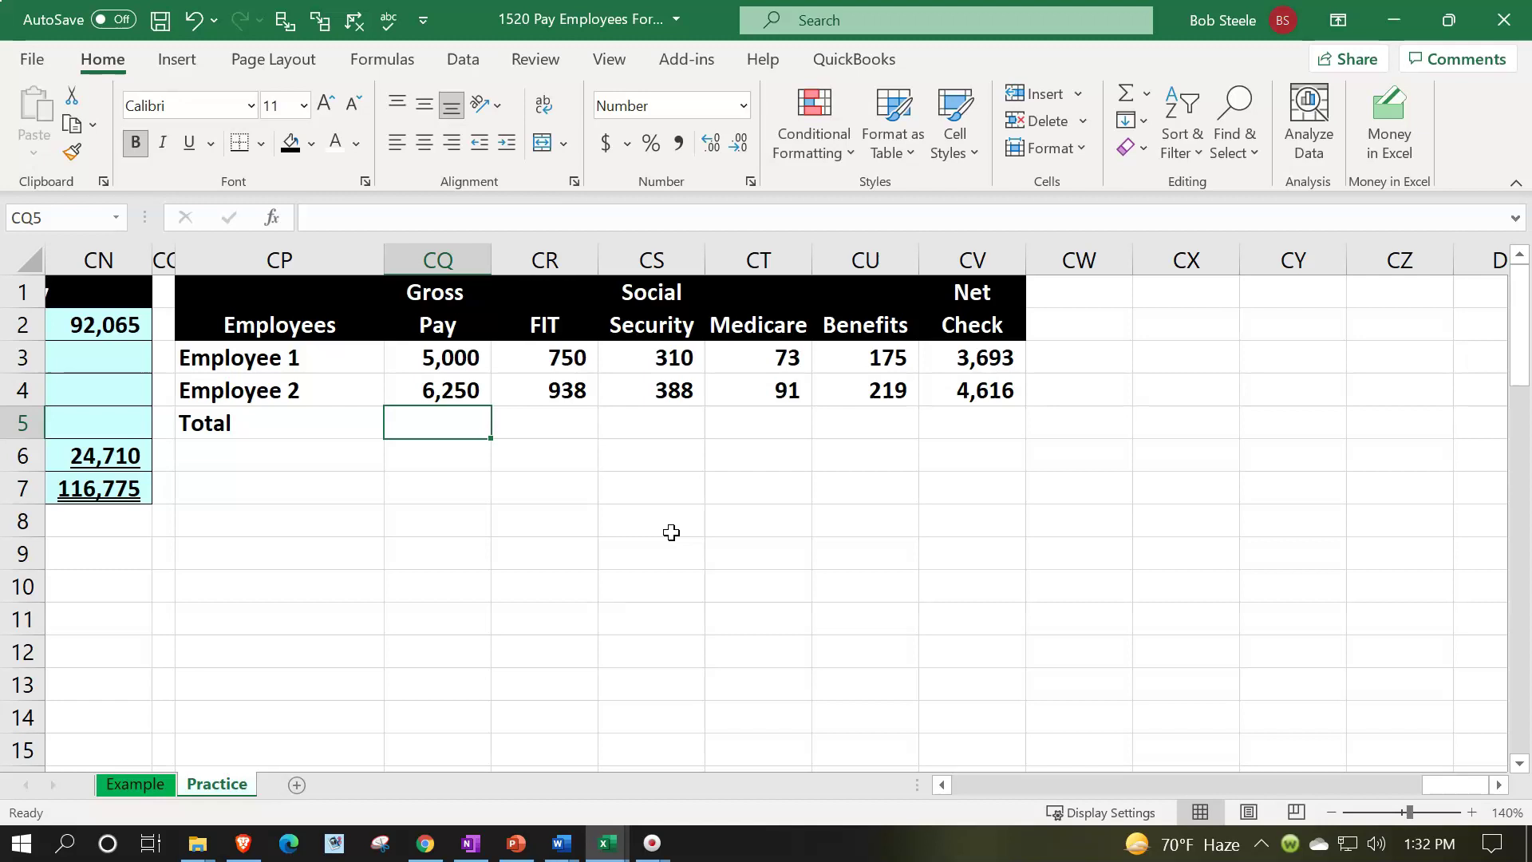
Total gross pay in CQ5 with =SUM(CQ3:CQ4) and fill the formula across the Total row through CV5.
drag(482, 356, 503, 353)
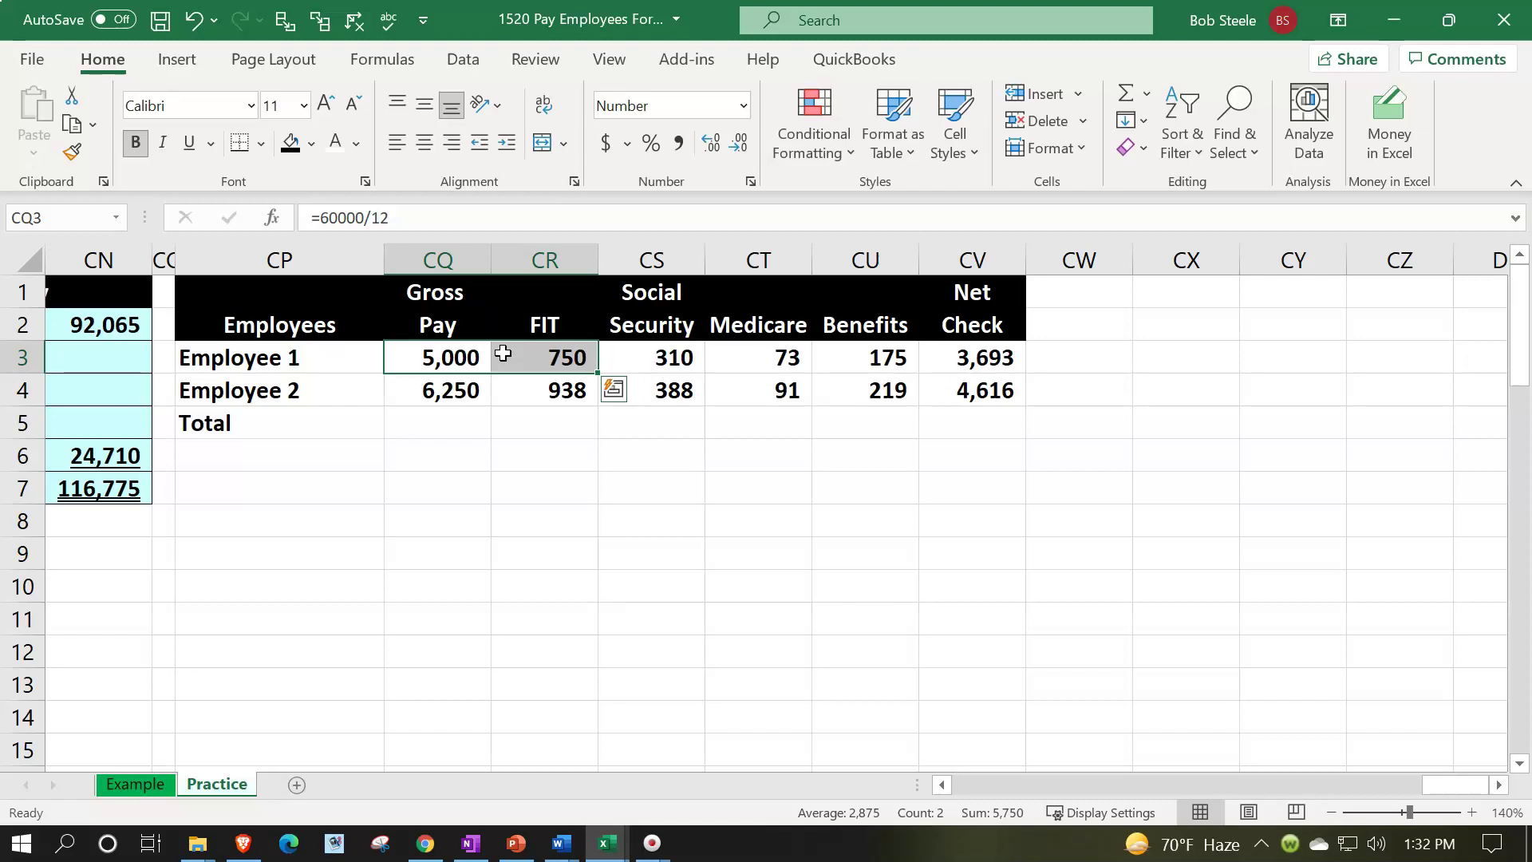
click(462, 417)
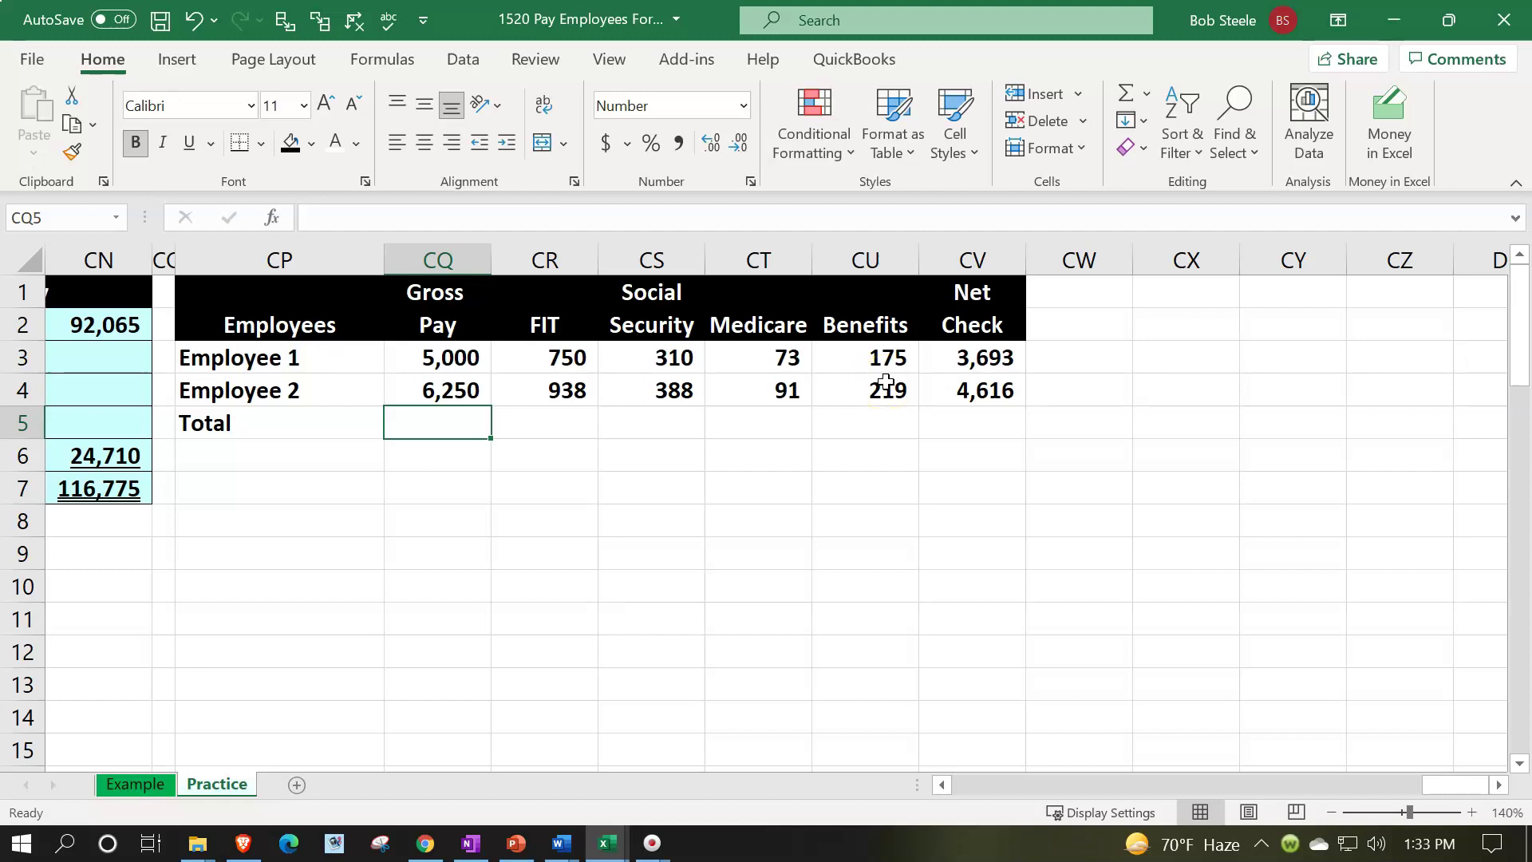
text(=s)
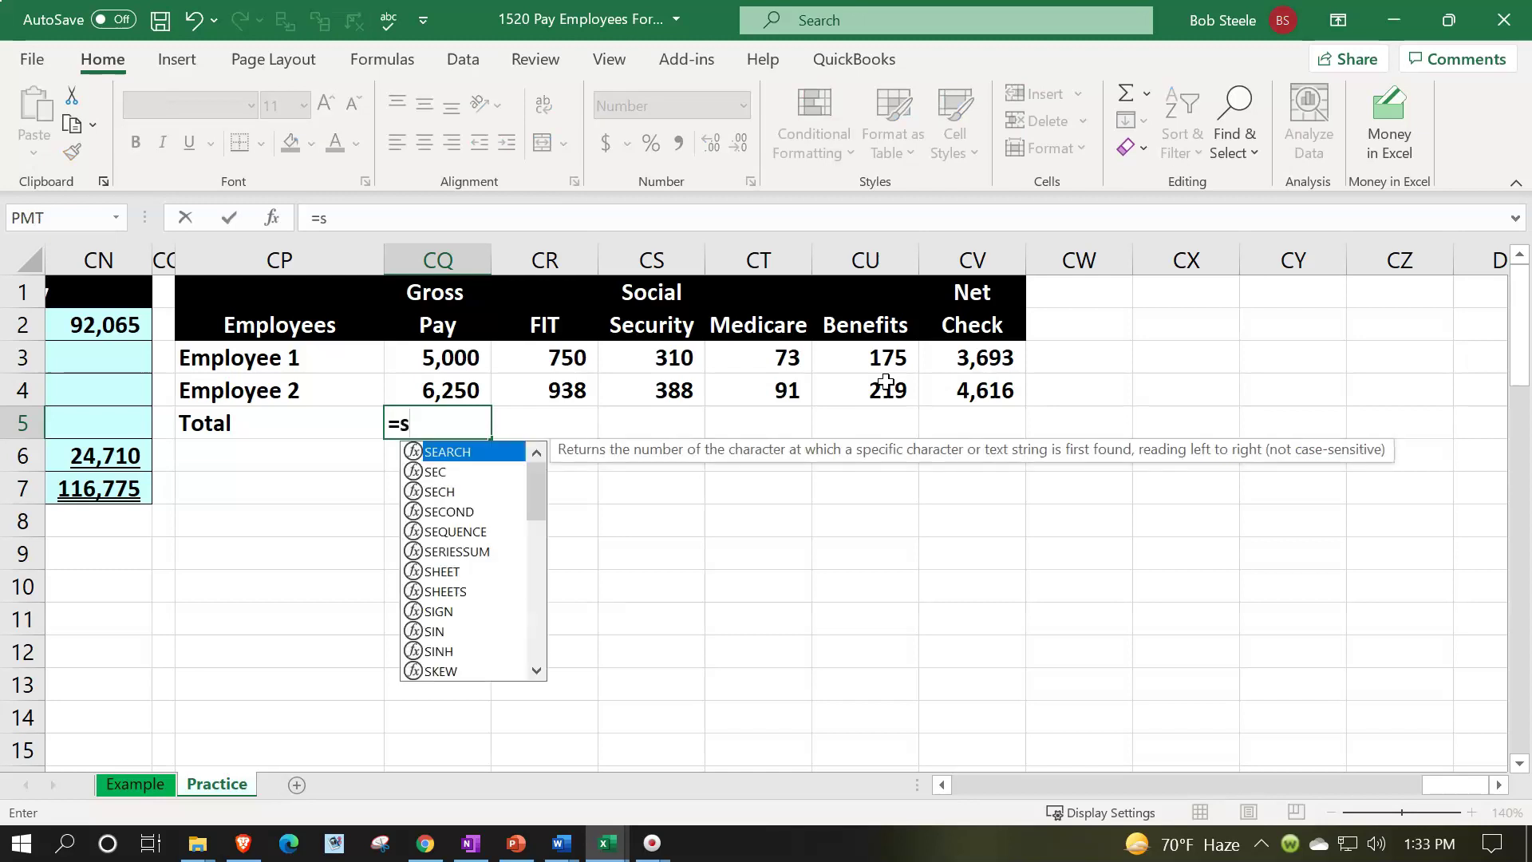
text(um()
key(Up)
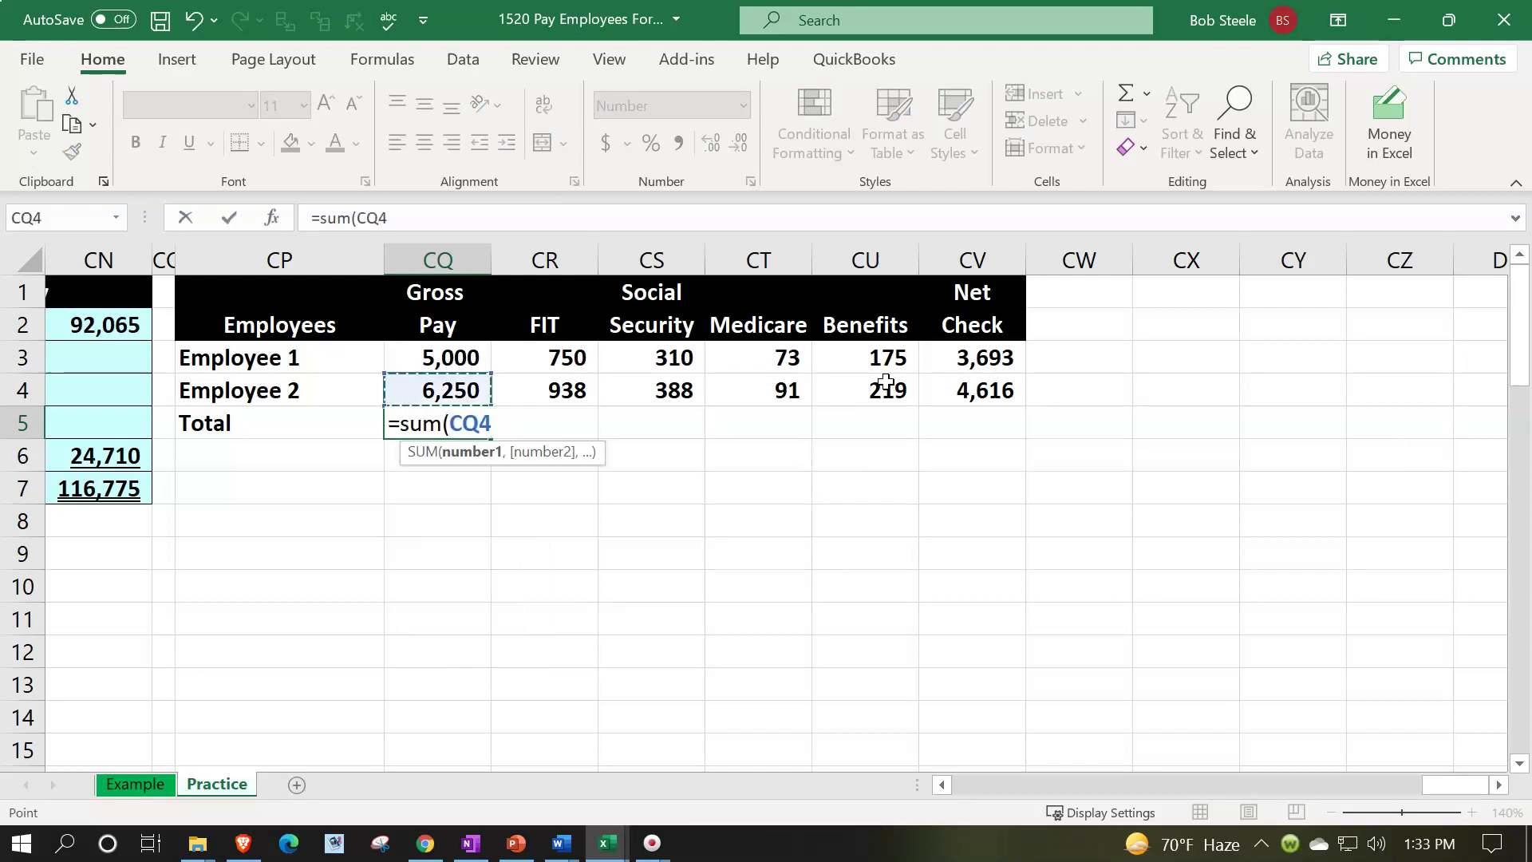
key(shift+Up)
key(Return)
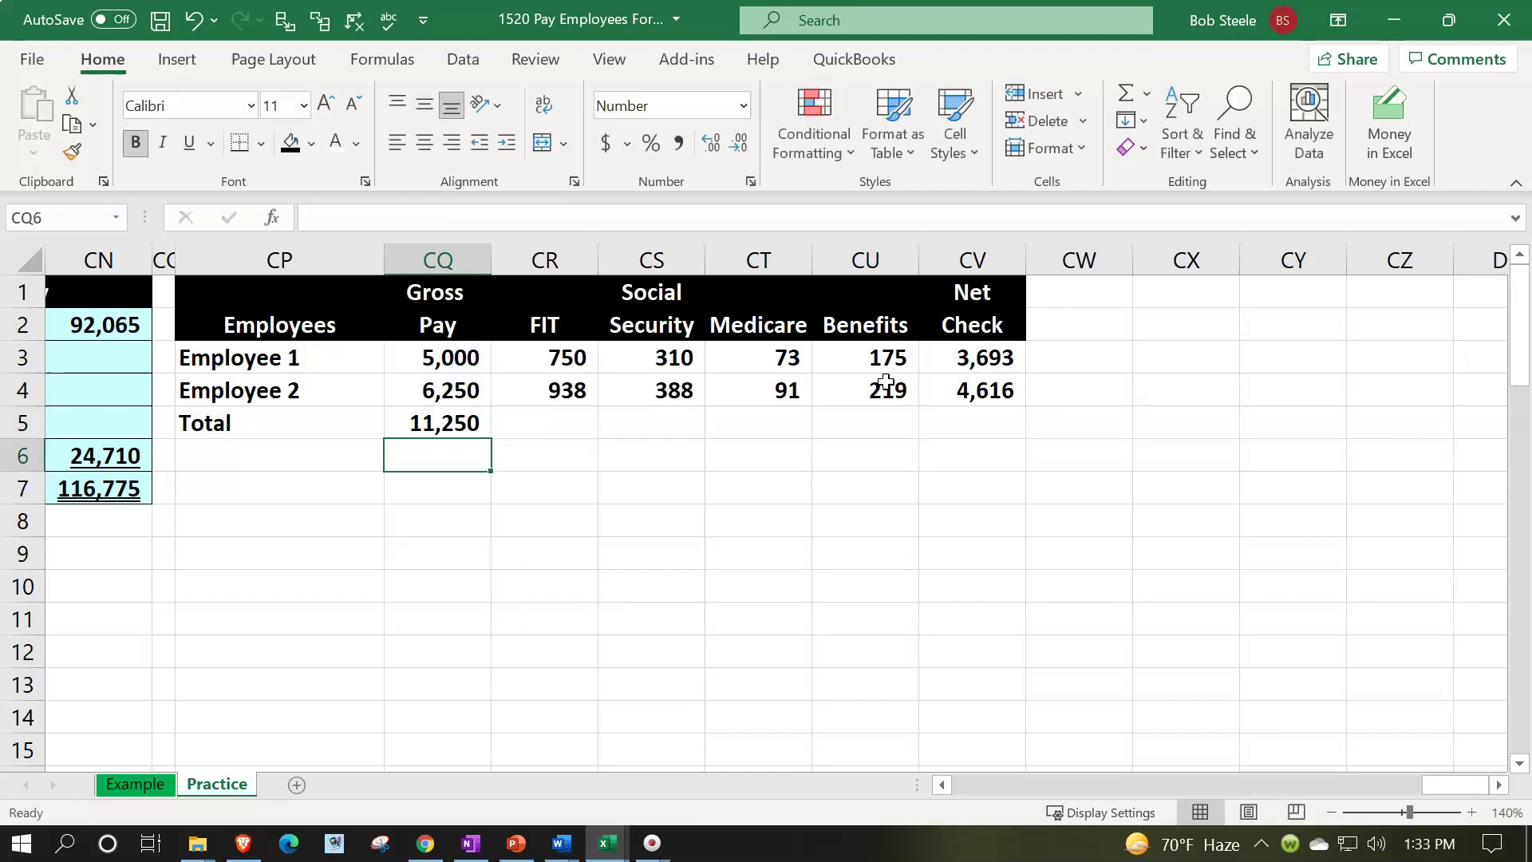
click(472, 423)
drag(492, 438, 987, 440)
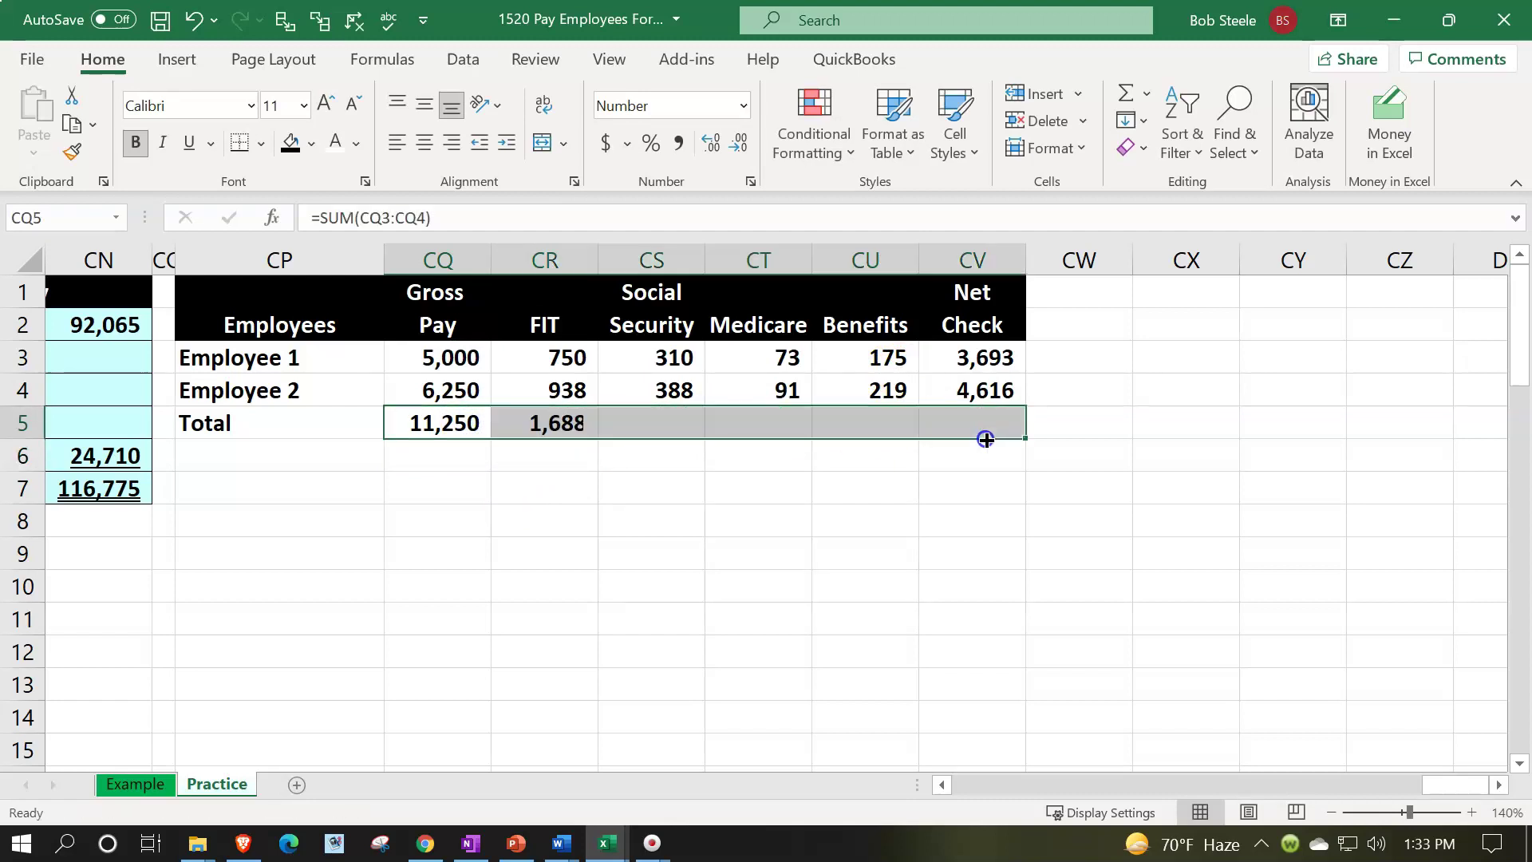
Add a check of the total net pay in CW5 with =CQ5-SUM(CR5:CU5).
click(1069, 431)
text(=)
key(Left)
key(Left)
key(Left)
key(Left)
key(Left)
key(Left)
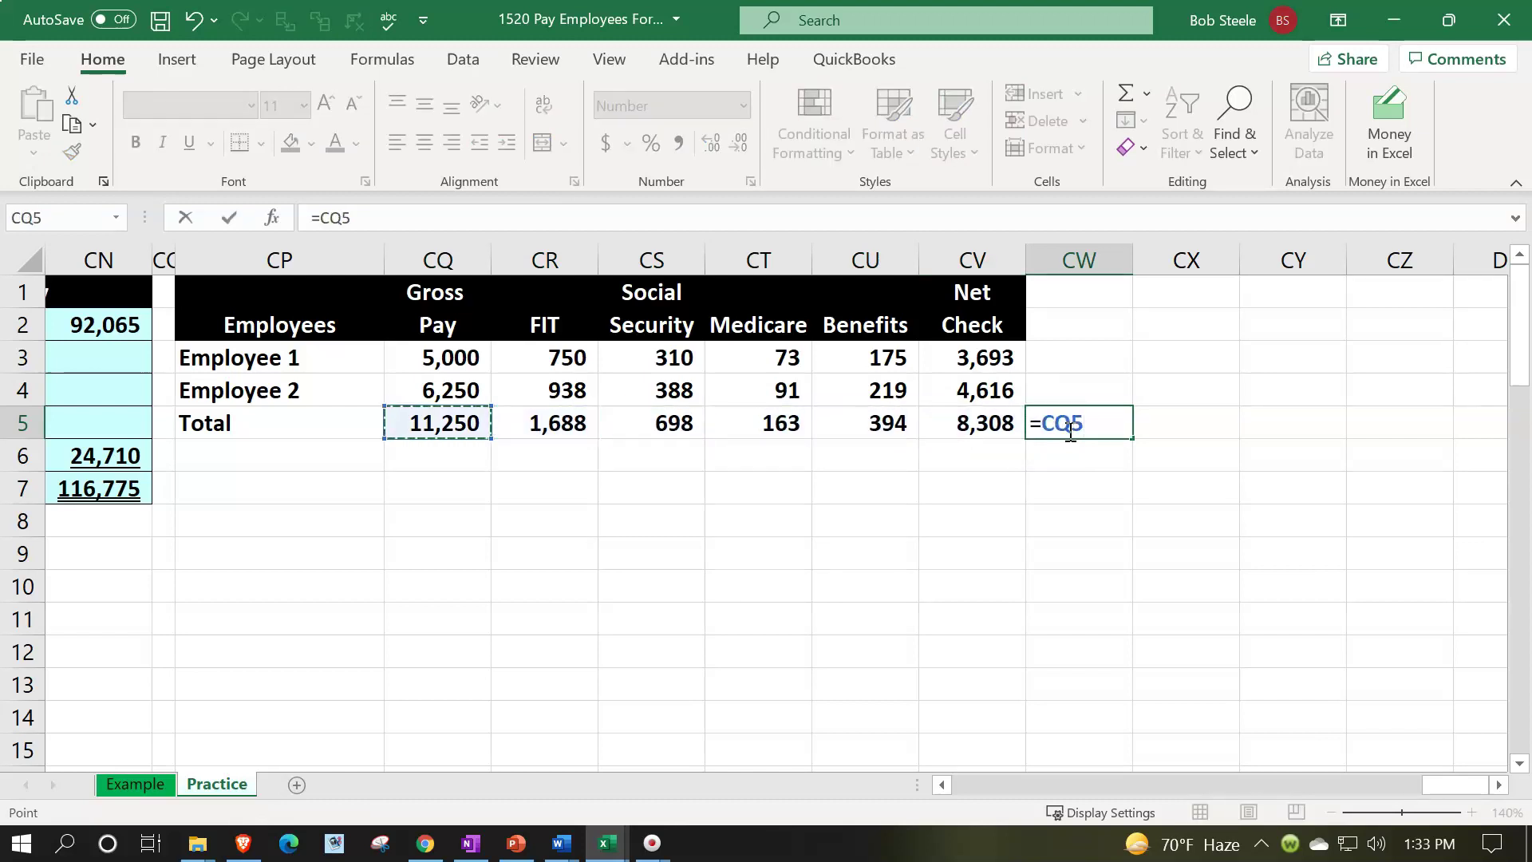
text(-sum()
key(Left)
key(Left)
key(Left)
key(Left)
key(Left)
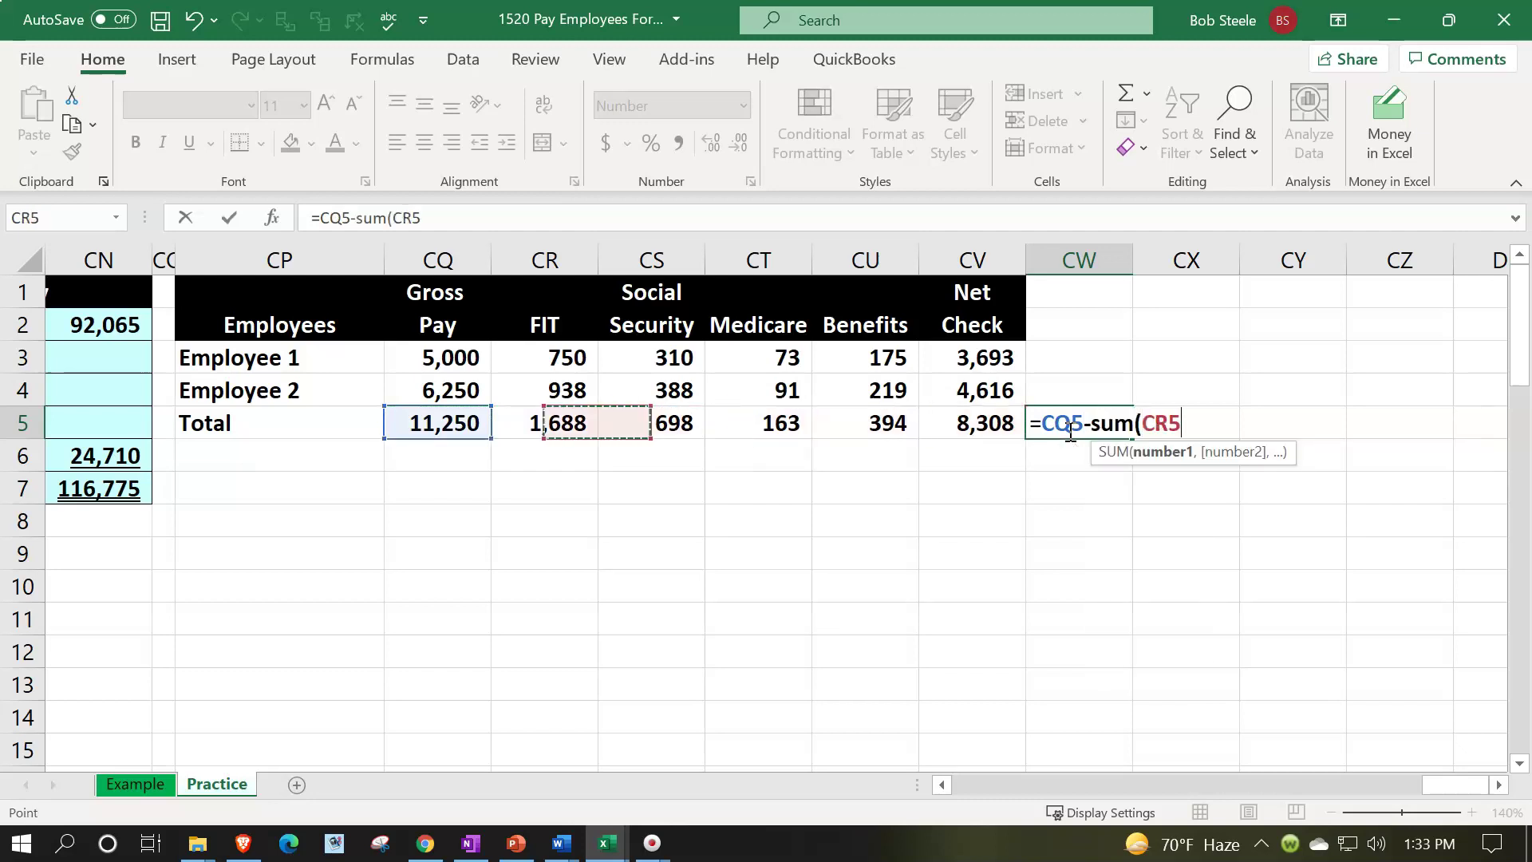
key(shift+Right)
key(shift+Right)
key(shift+Right)
text())
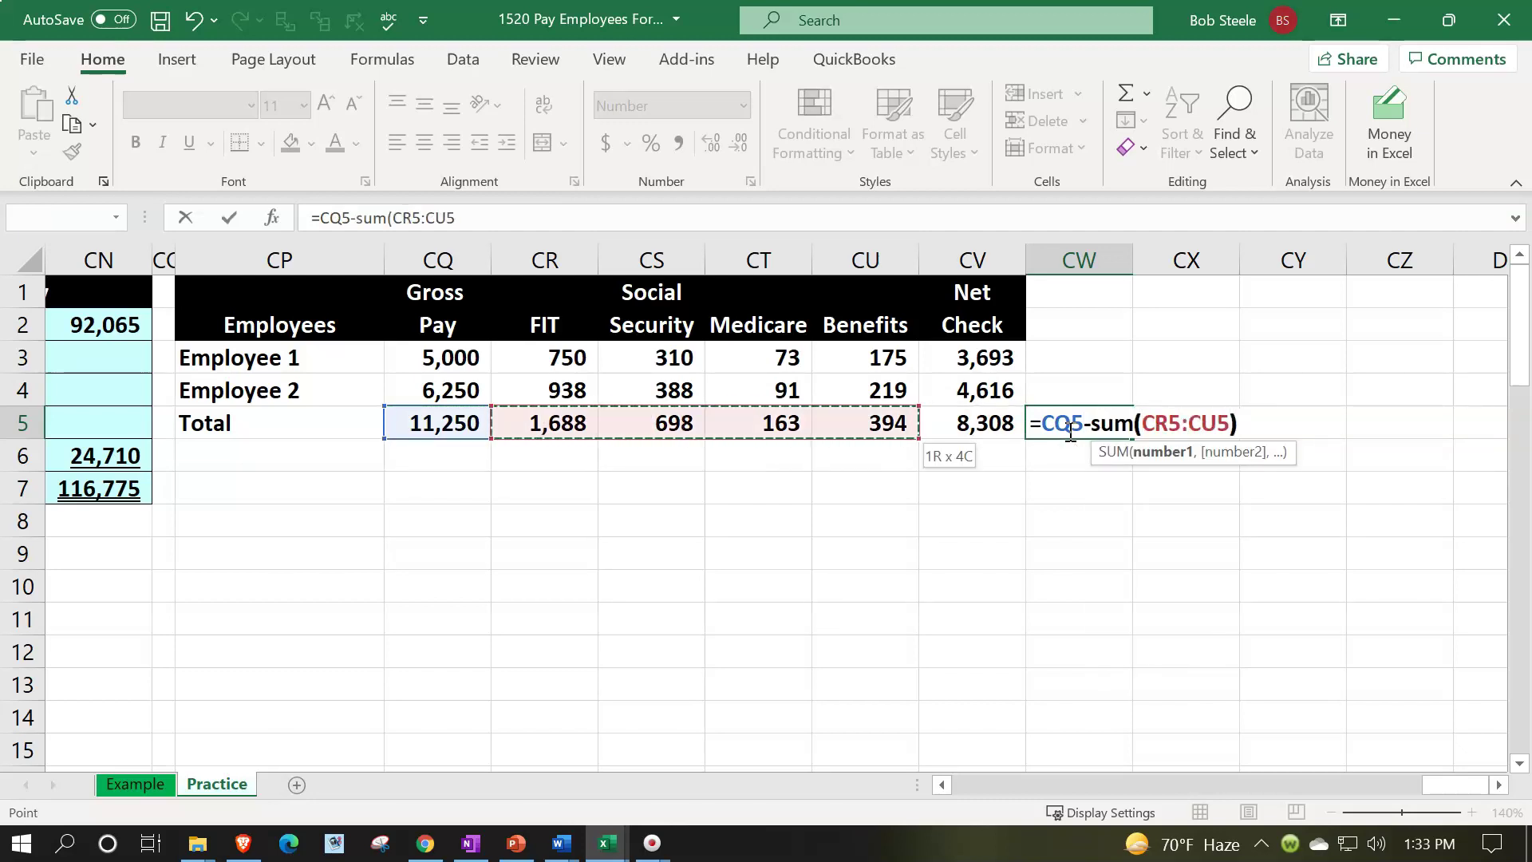
key(Return)
click(1070, 423)
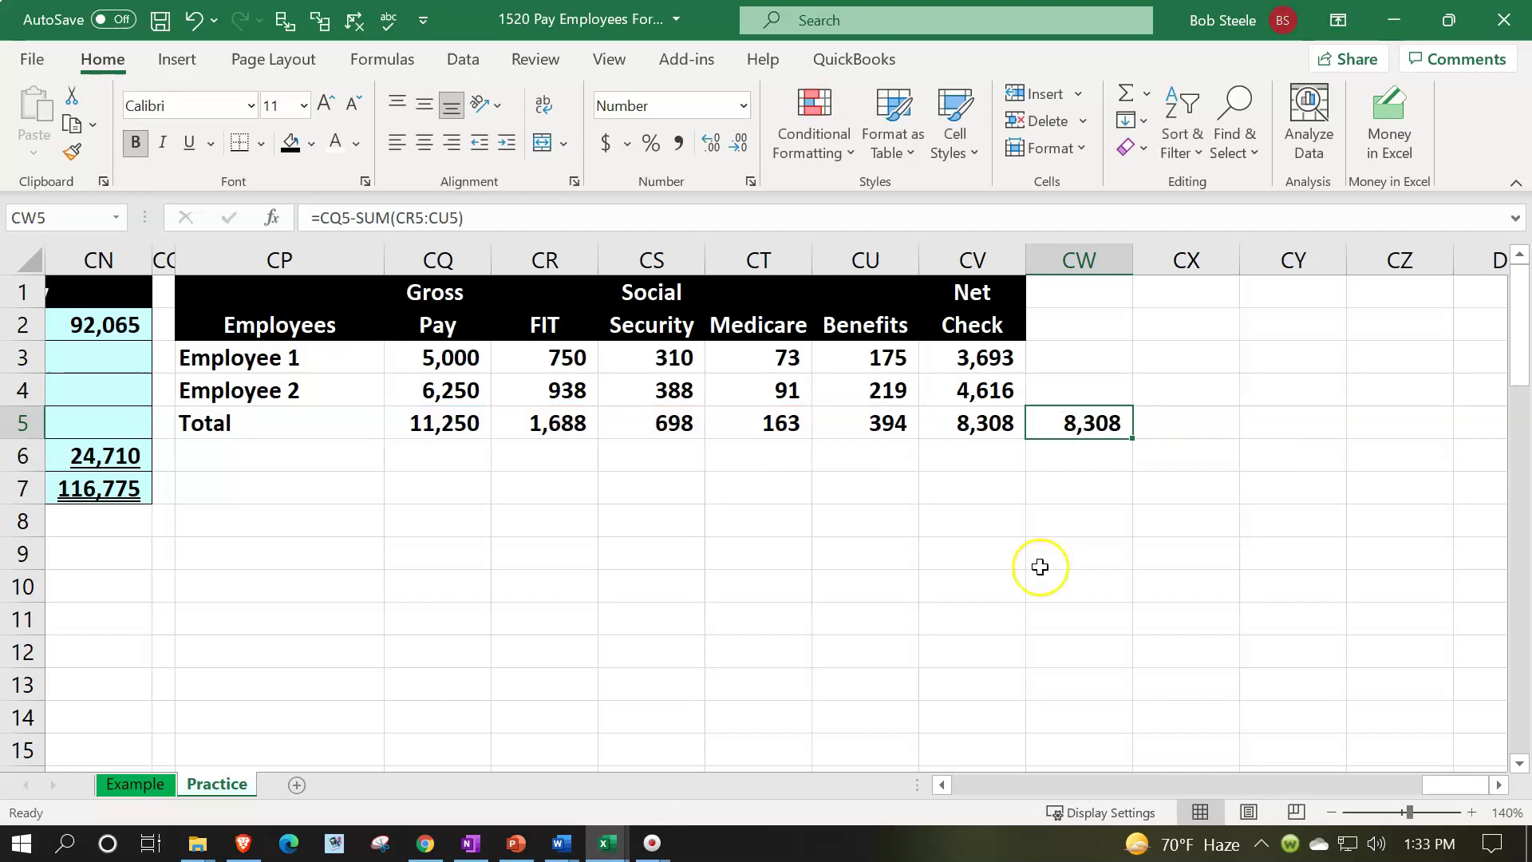
Underline Employee 2's amounts in CQ4:CV4 above the Total row.
drag(445, 386, 955, 387)
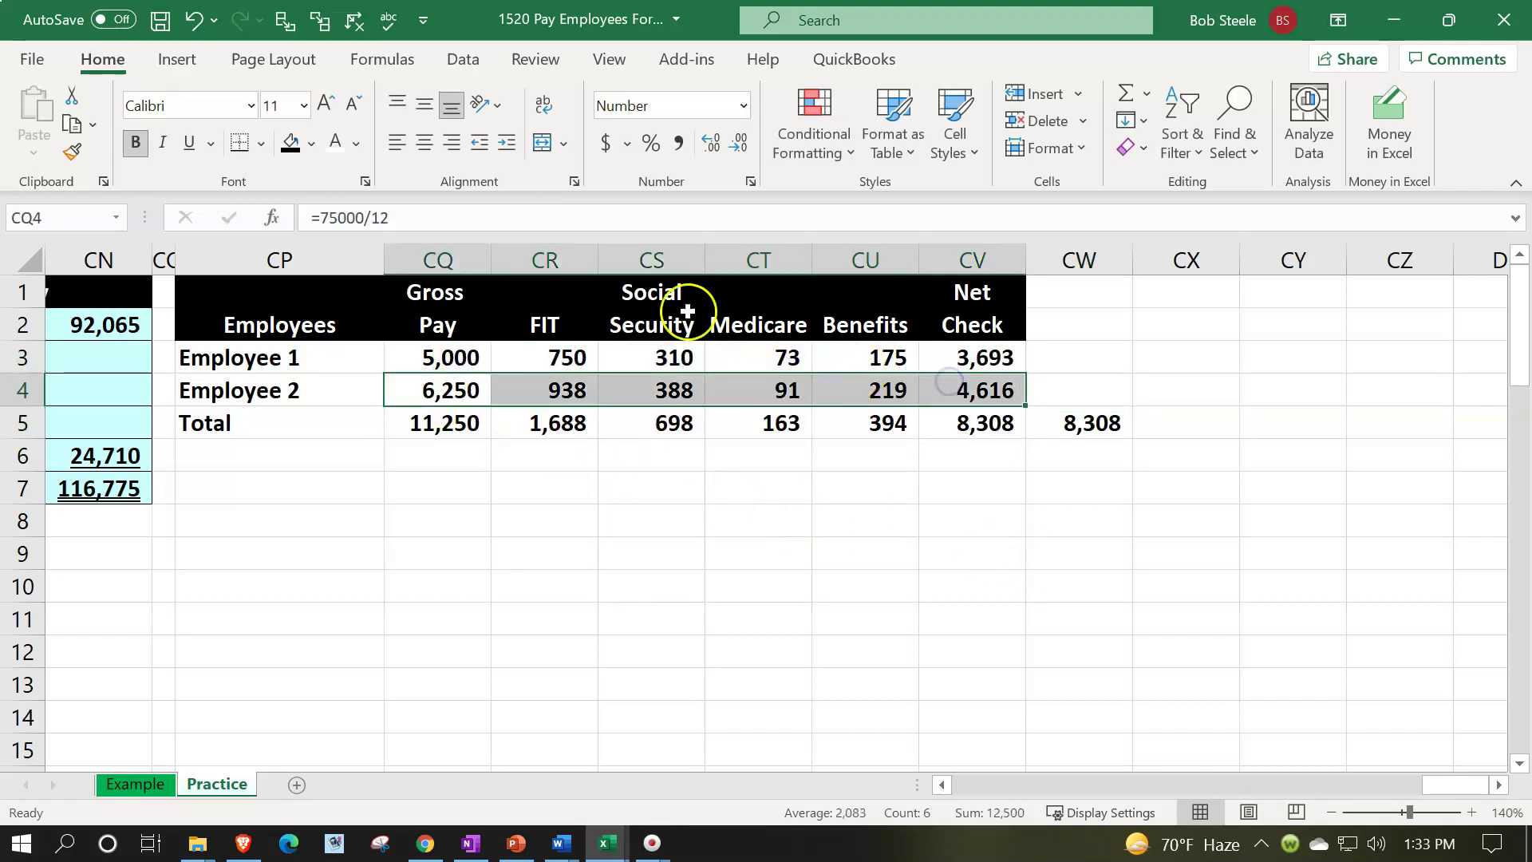
click(190, 148)
Apply all borders and the recent light blue fill to the register cells CP3:CV5 and the check cell CW5.
drag(301, 356, 951, 404)
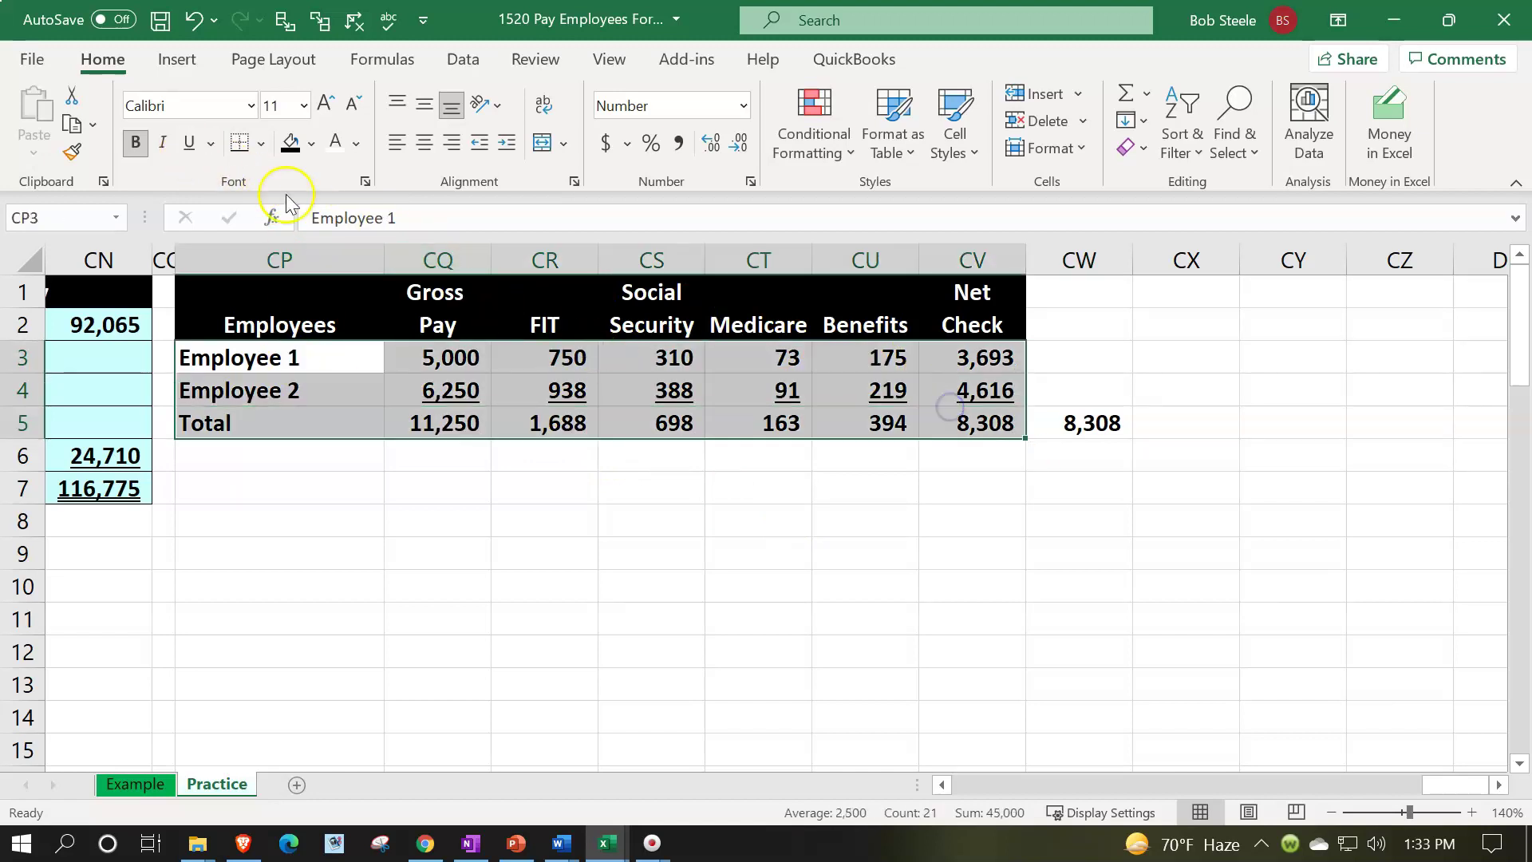
click(261, 144)
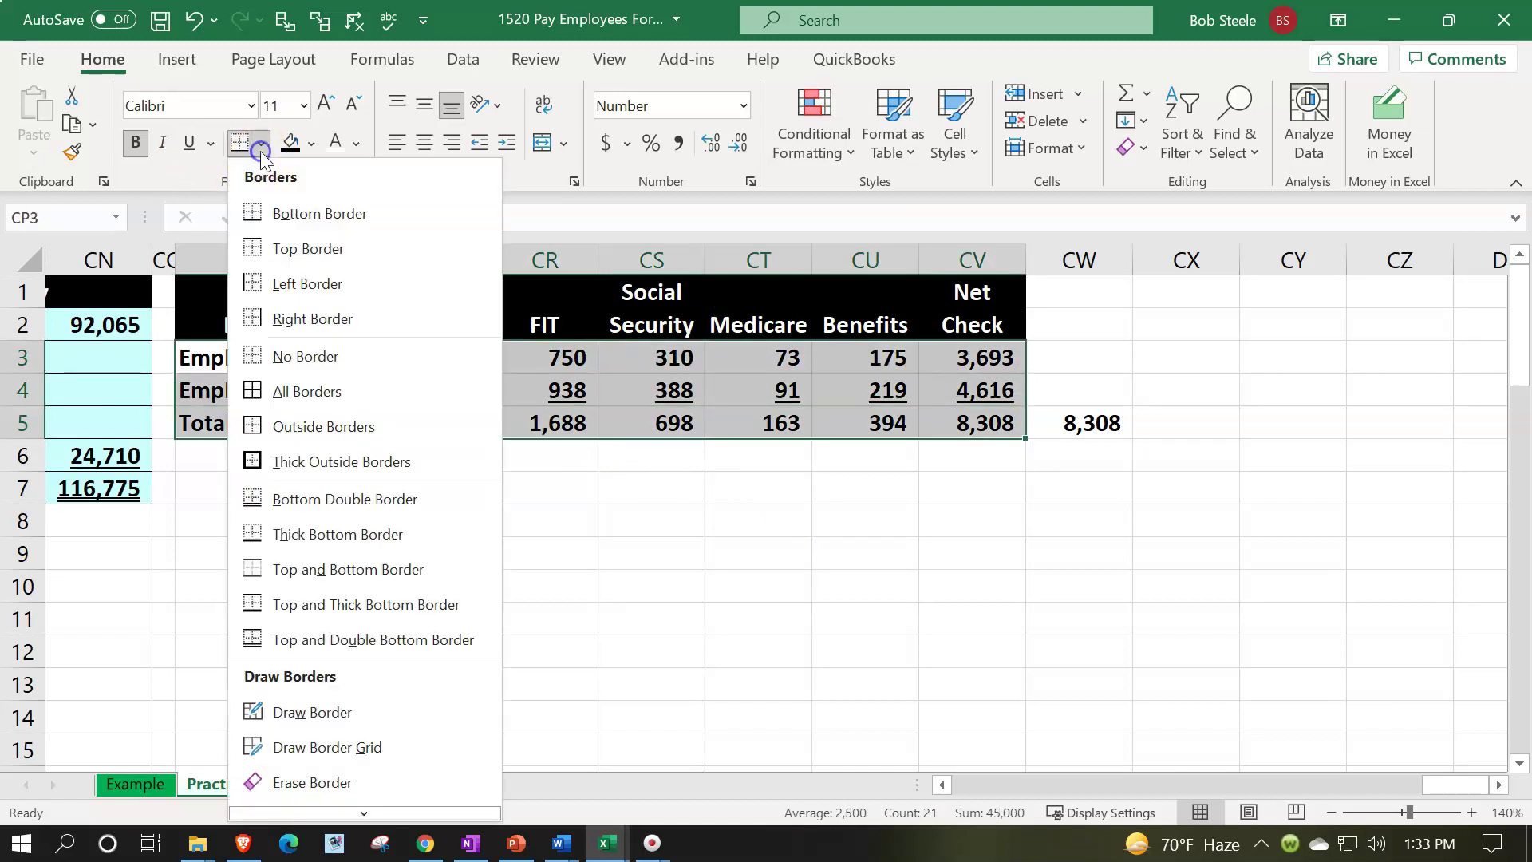
click(302, 391)
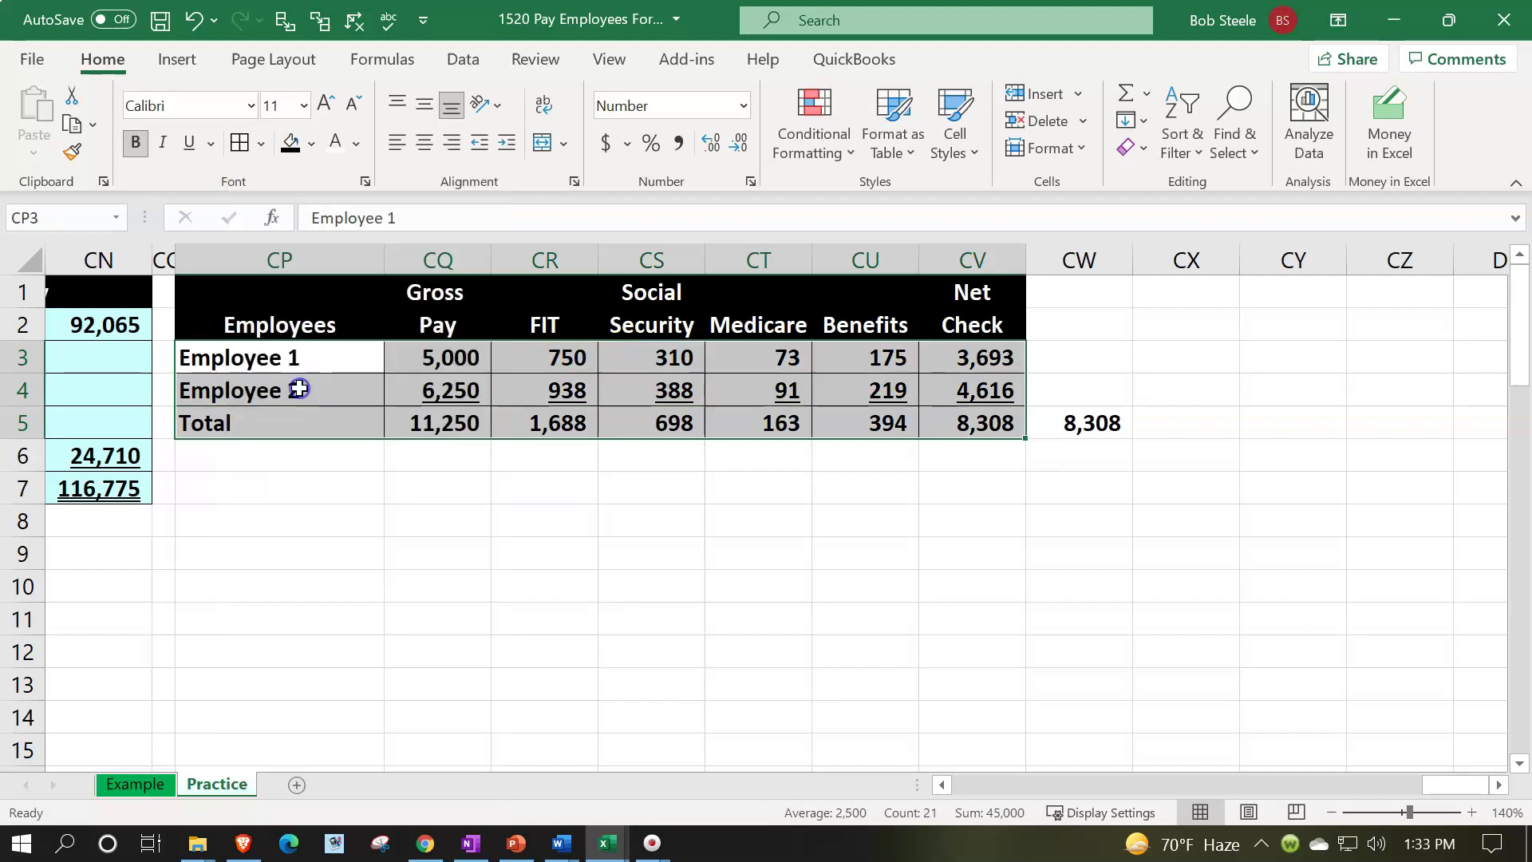
click(311, 143)
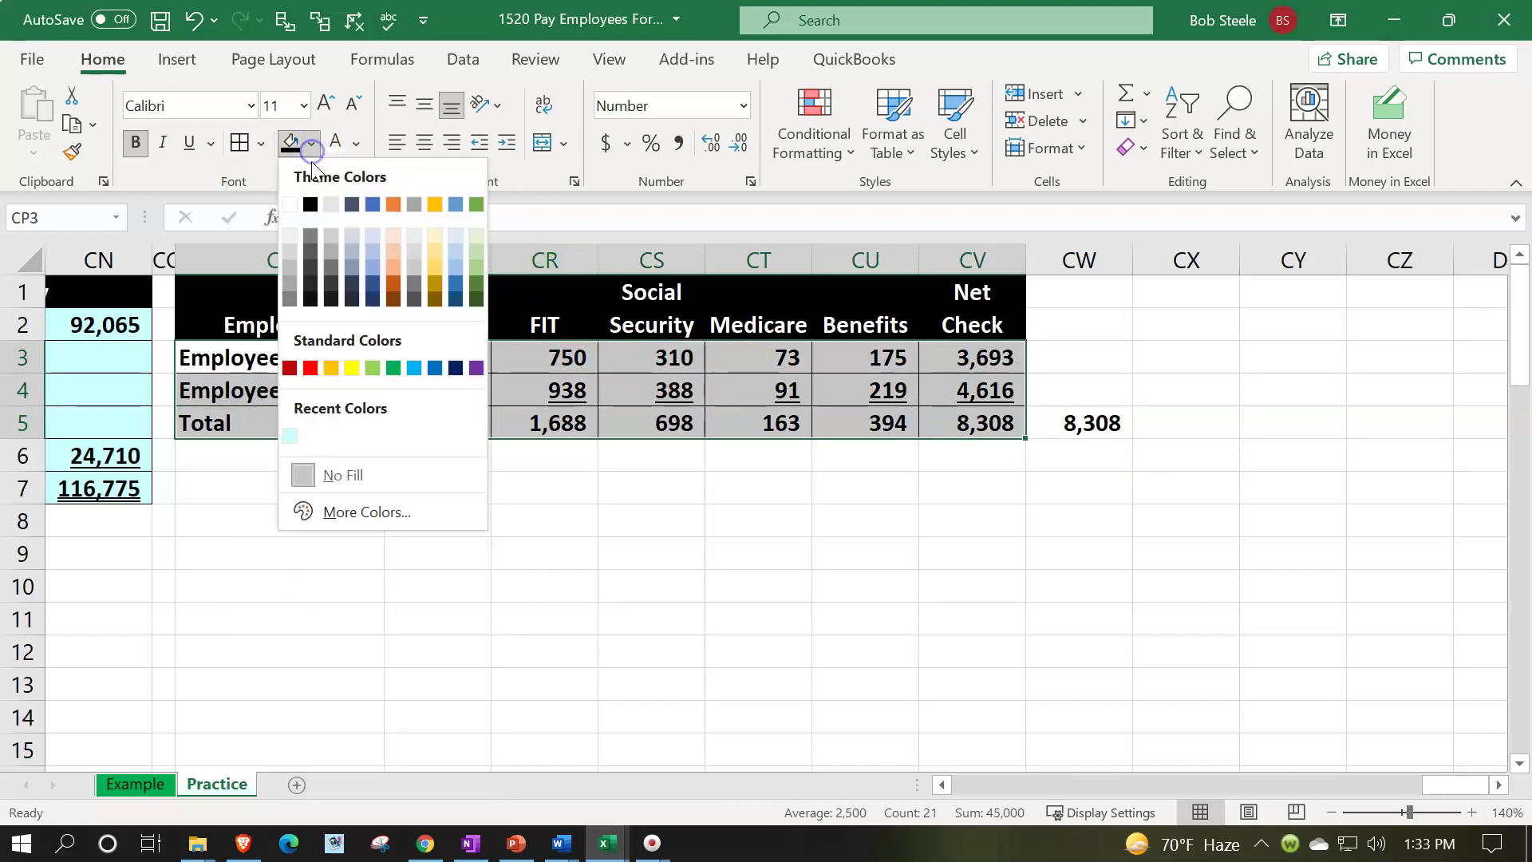
click(290, 435)
click(1121, 414)
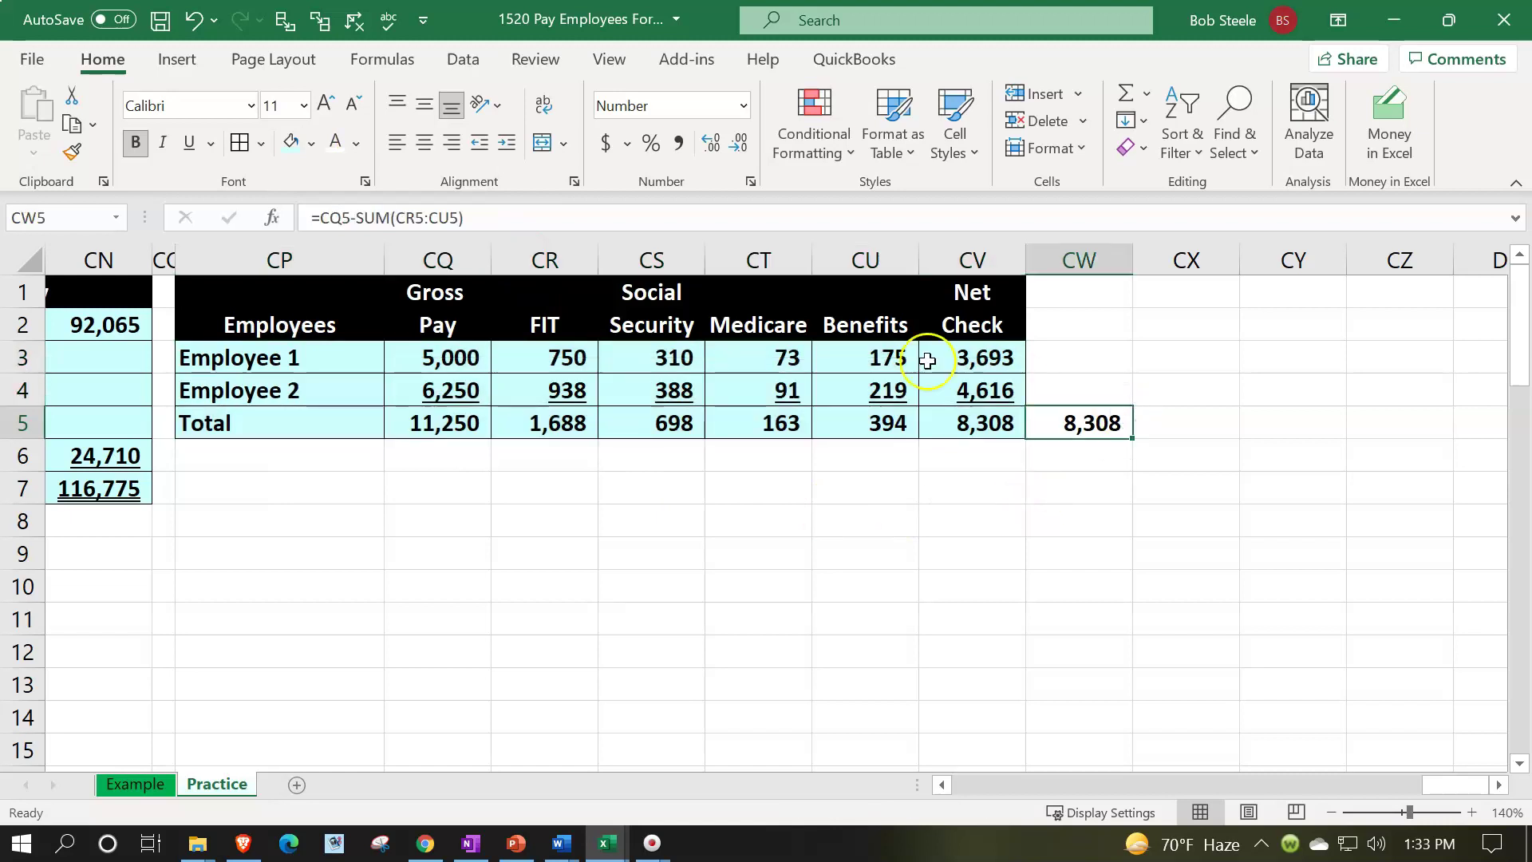
click(297, 145)
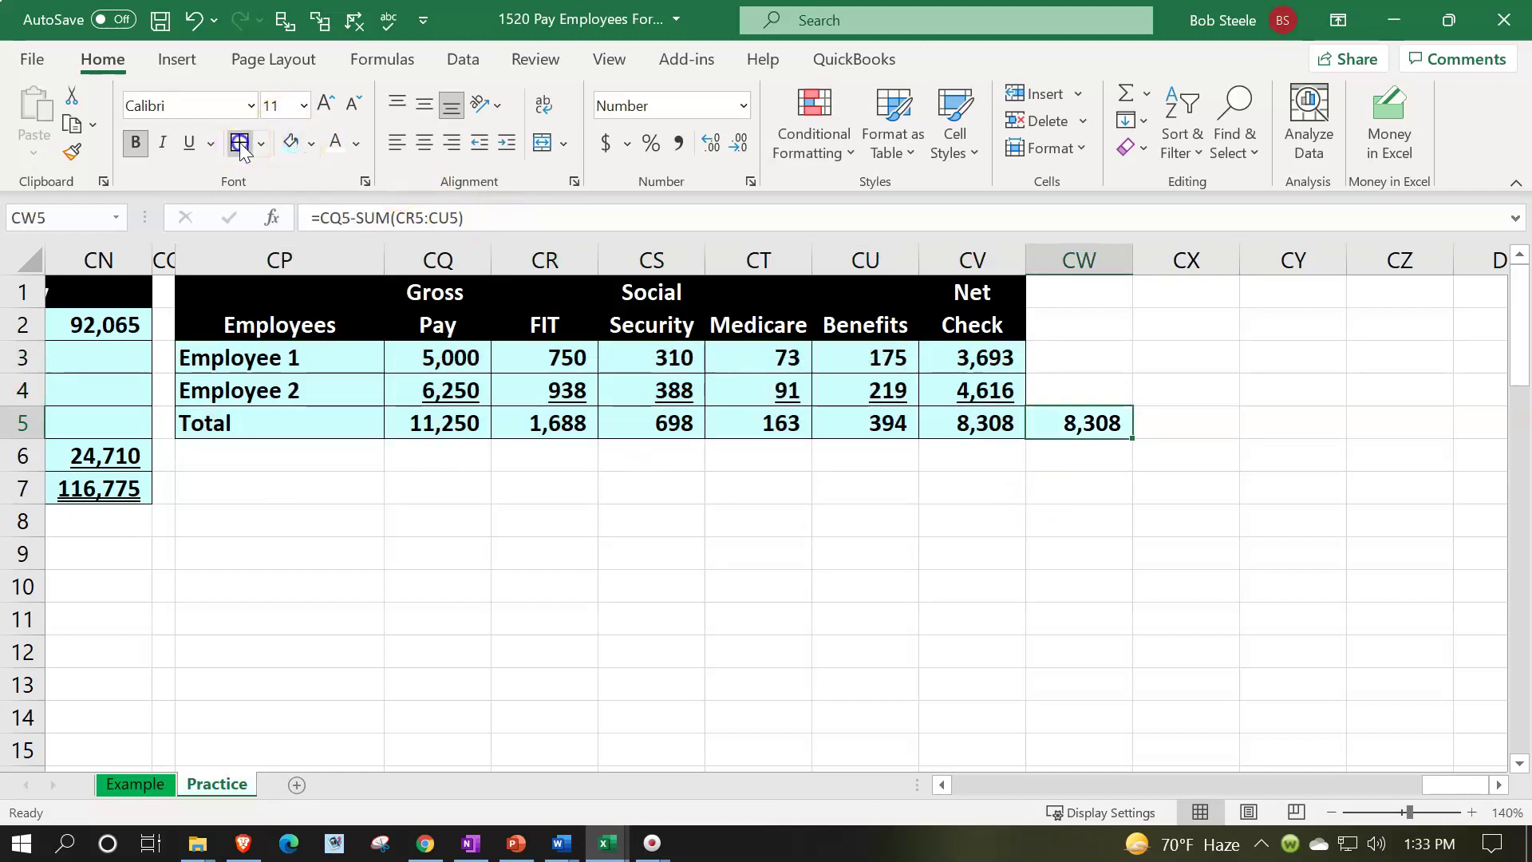
Enter the label Employer Taxes in CP7 below the payroll register.
click(339, 493)
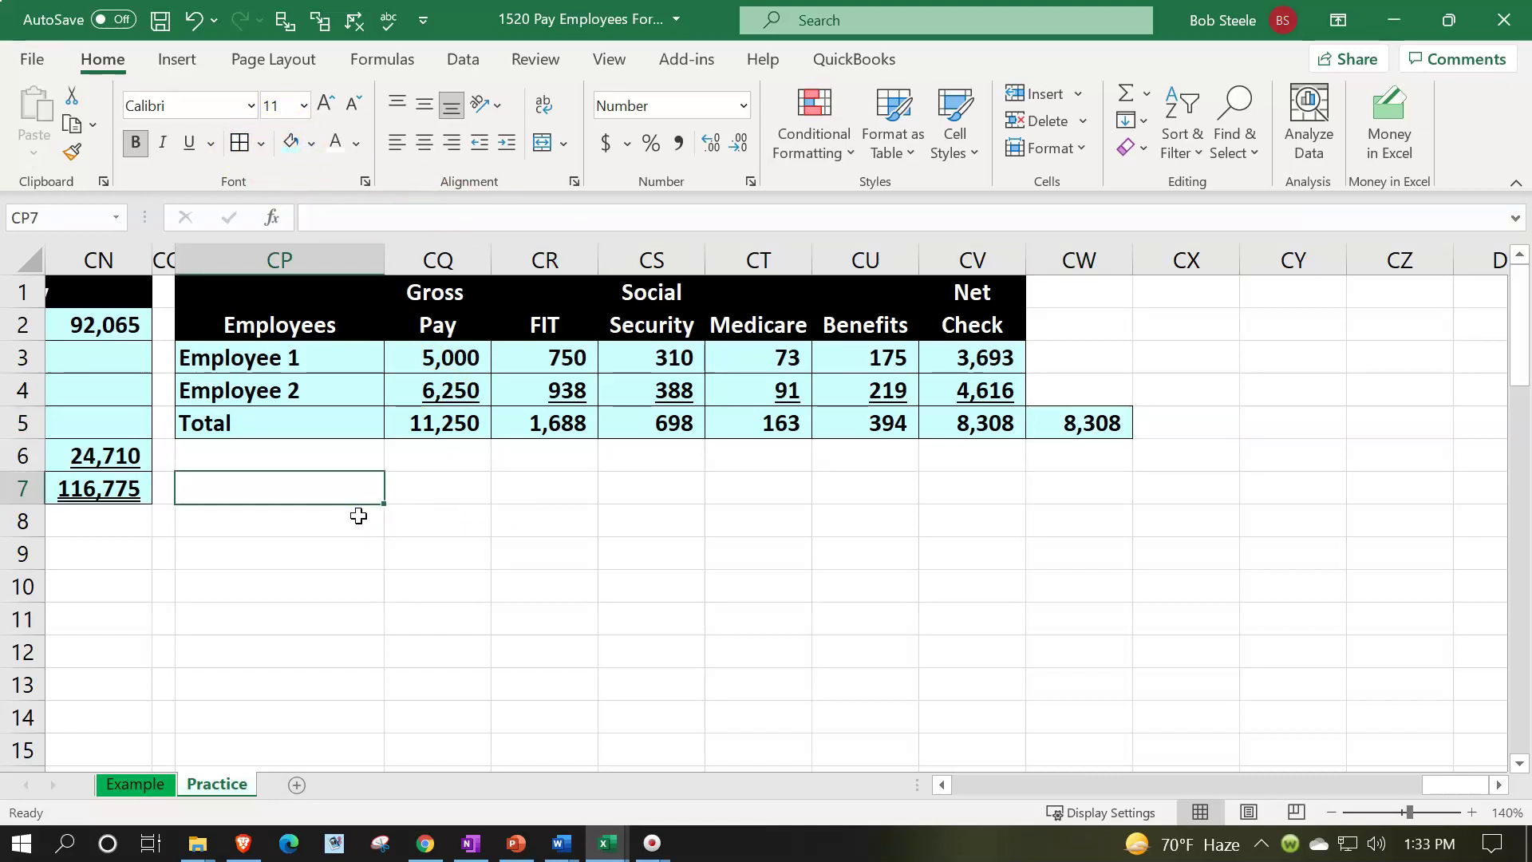
text(Emplo)
key(BackSpace)
text(oyer T)
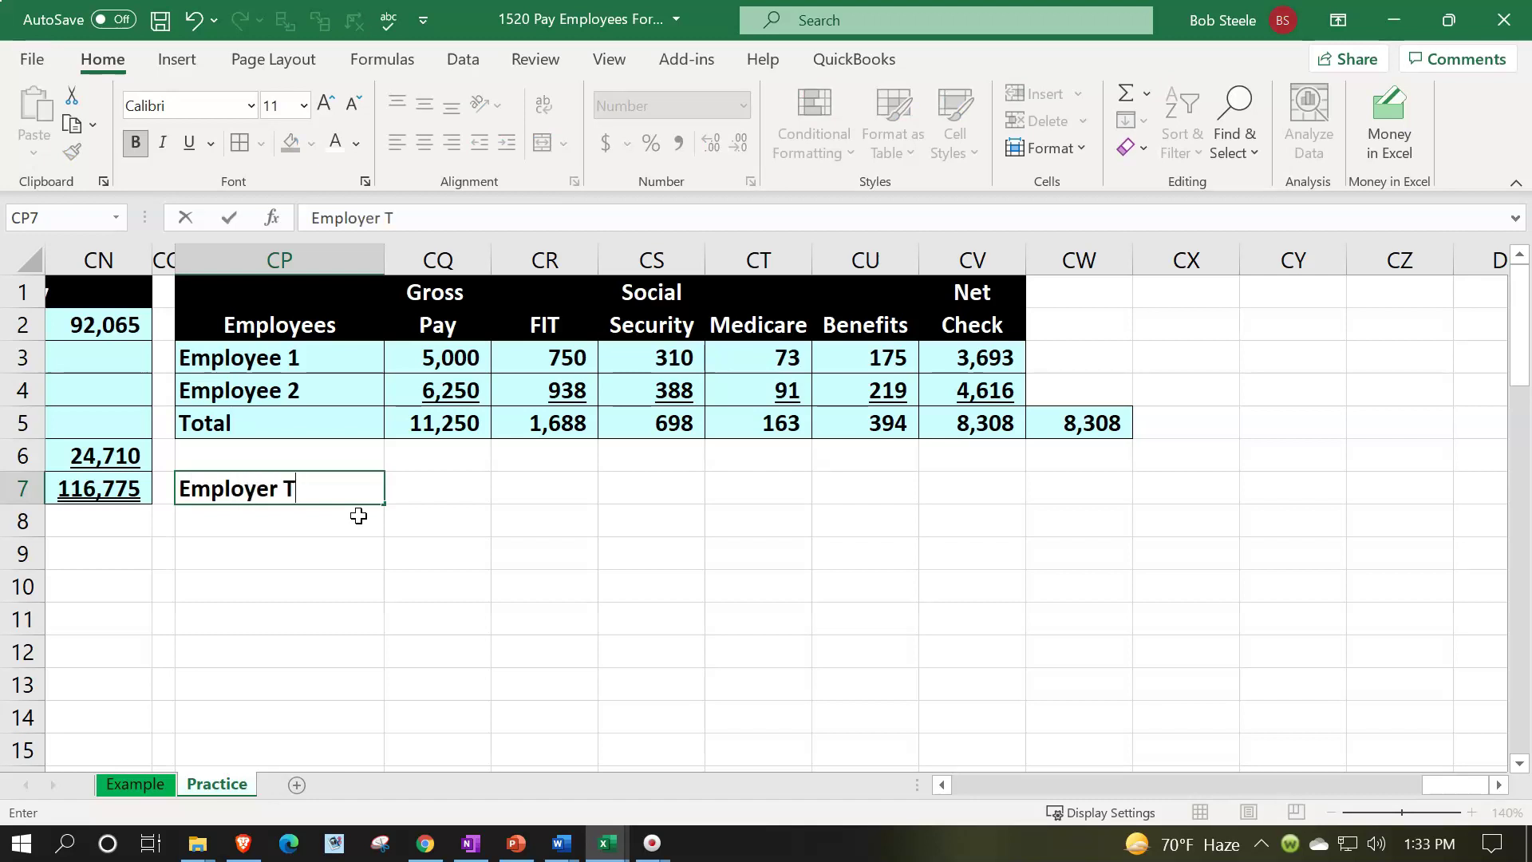
text(axes)
key(Tab)
Link the first line of the Social Security heading into CS7 with =CS1.
key(Tab)
key(Tab)
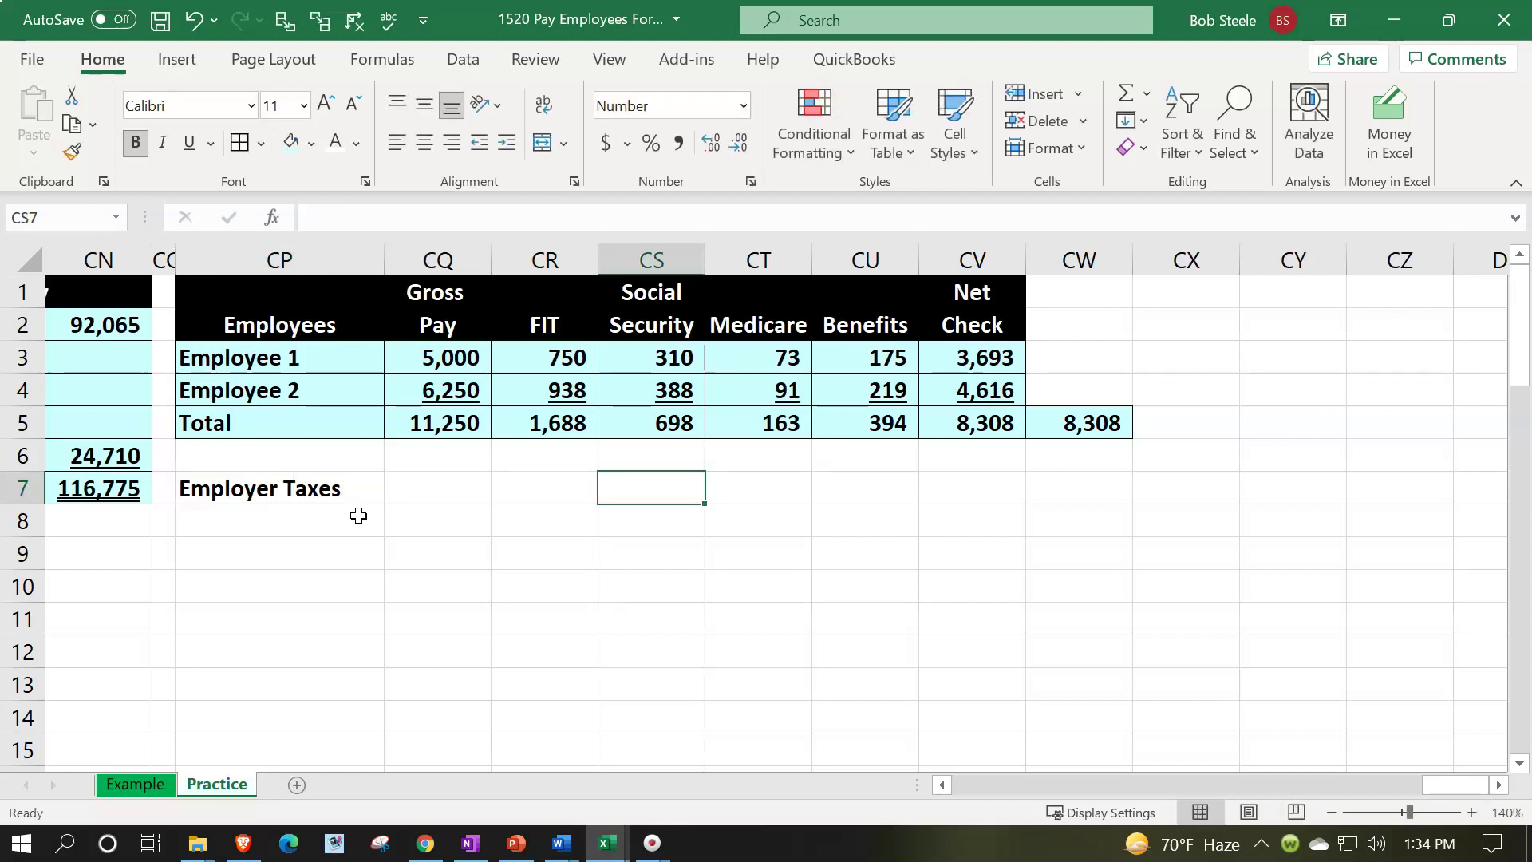
text(=)
key(Up)
key(Up)
key(Up)
key(Up)
key(Up)
key(Up)
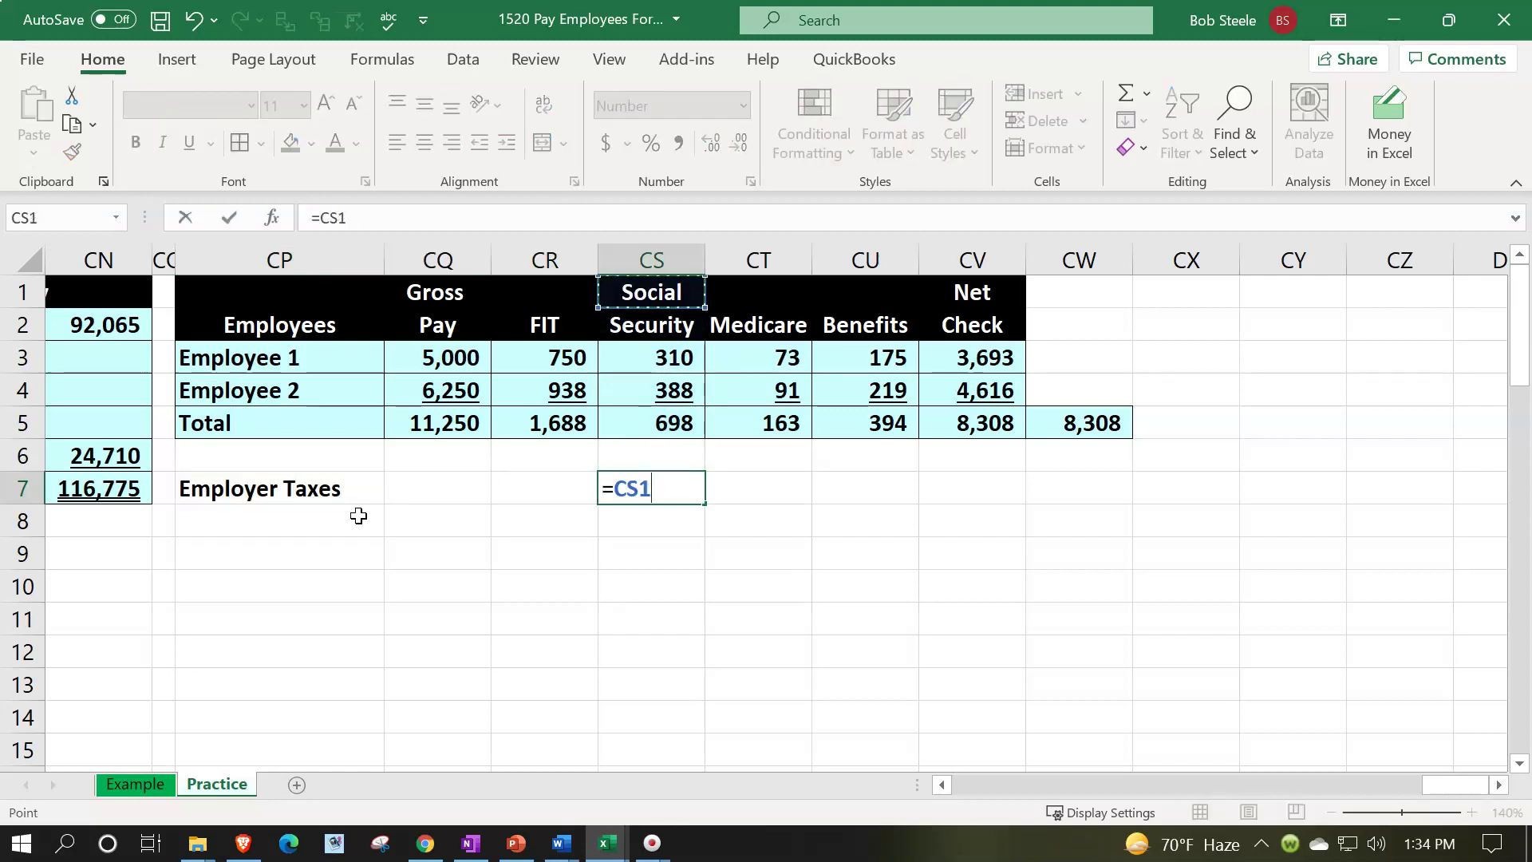
key(Return)
Link the second line of the Social Security heading into CS8 from CS2.
text(+)
key(Up)
key(Up)
key(Up)
key(Up)
key(Up)
key(Up)
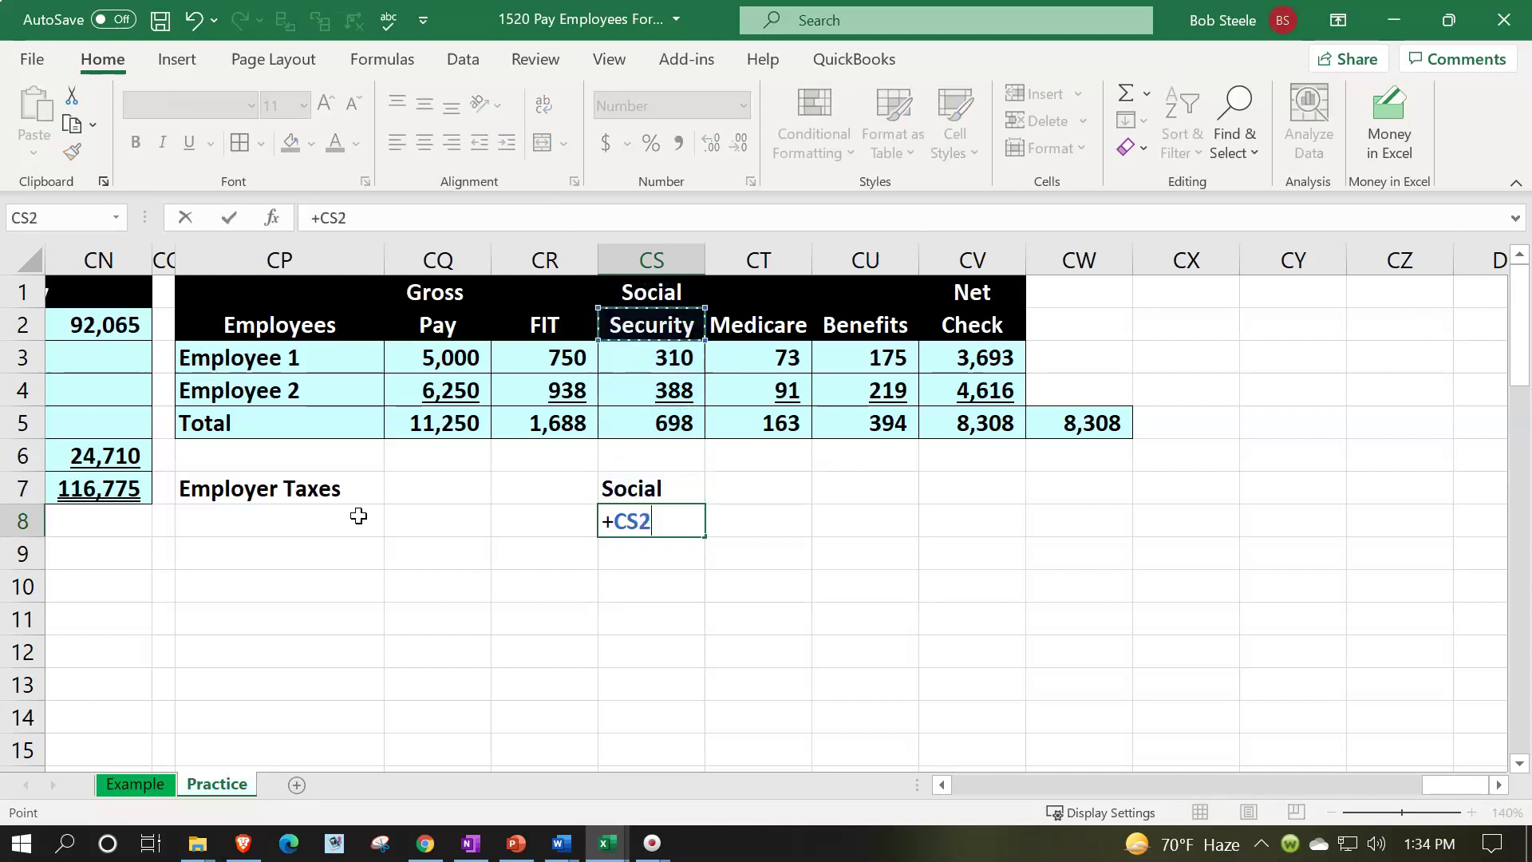
key(Tab)
Link the Medicare heading into CT8 from CT2 and enter the heading Total in CU8.
text(+)
key(Up)
key(Up)
key(Up)
key(Up)
key(Up)
key(Up)
key(Tab)
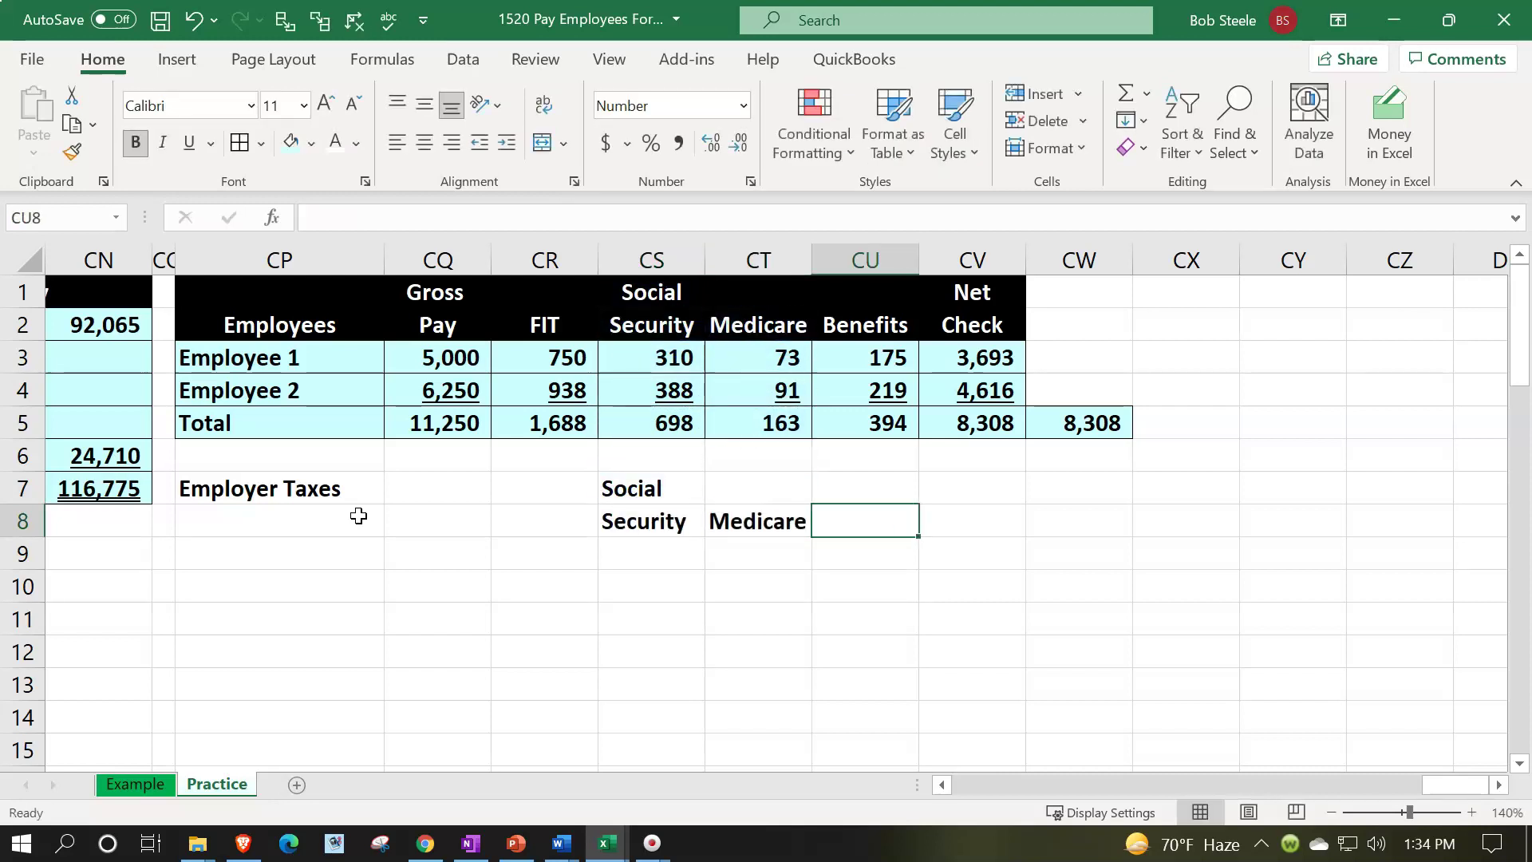
text(Total)
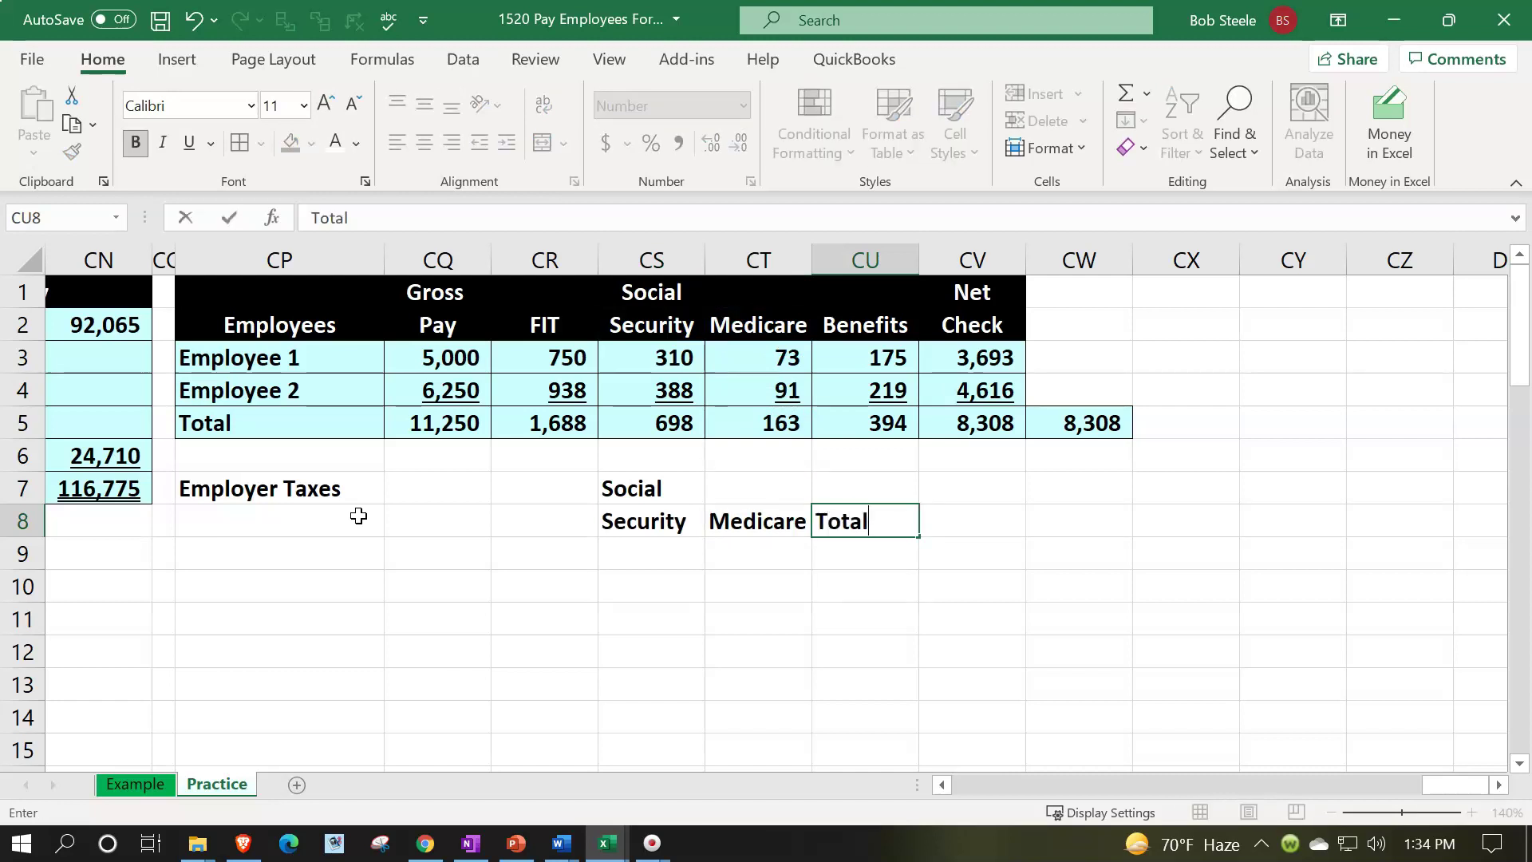
key(Return)
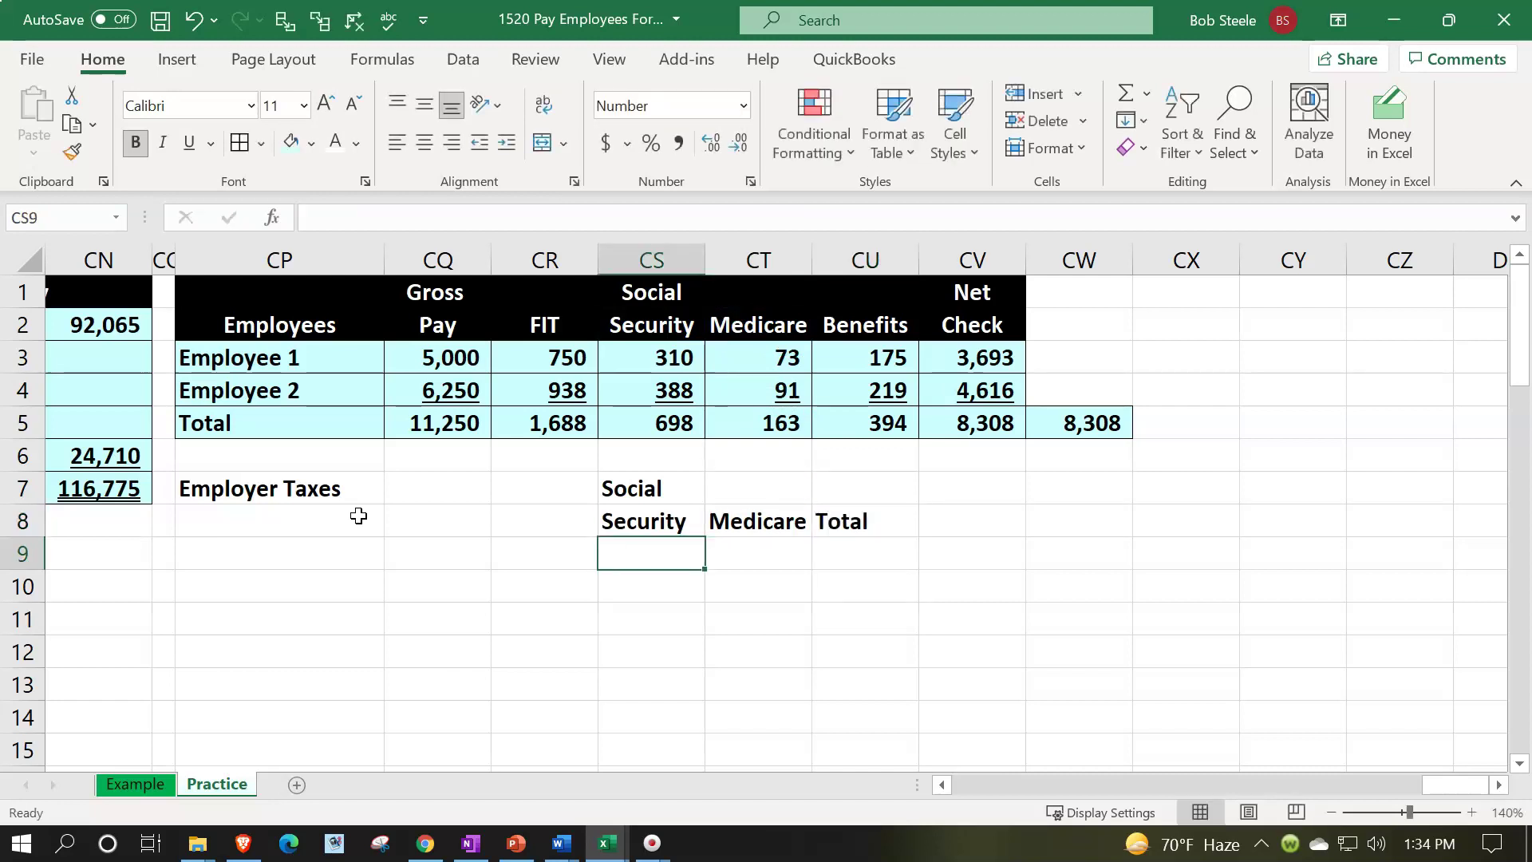
Move the Employer Taxes label from CP7 down to CP8.
drag(349, 513, 329, 495)
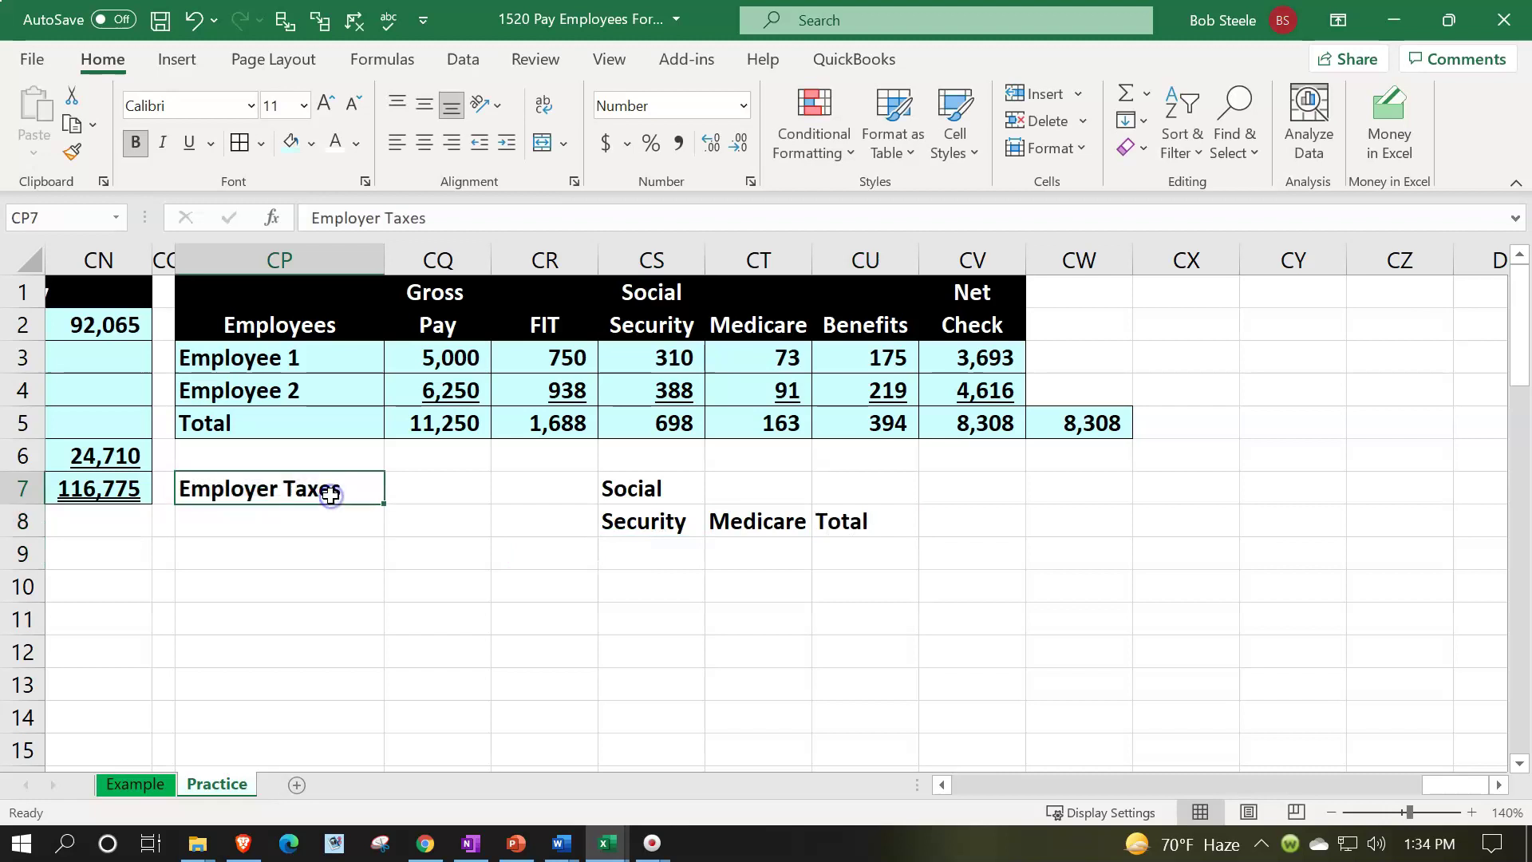
key(ctrl+x)
click(327, 536)
key(ctrl+v)
Format the employer taxes header CP7:CU8 with black fill, white font and centered text.
drag(345, 489, 850, 504)
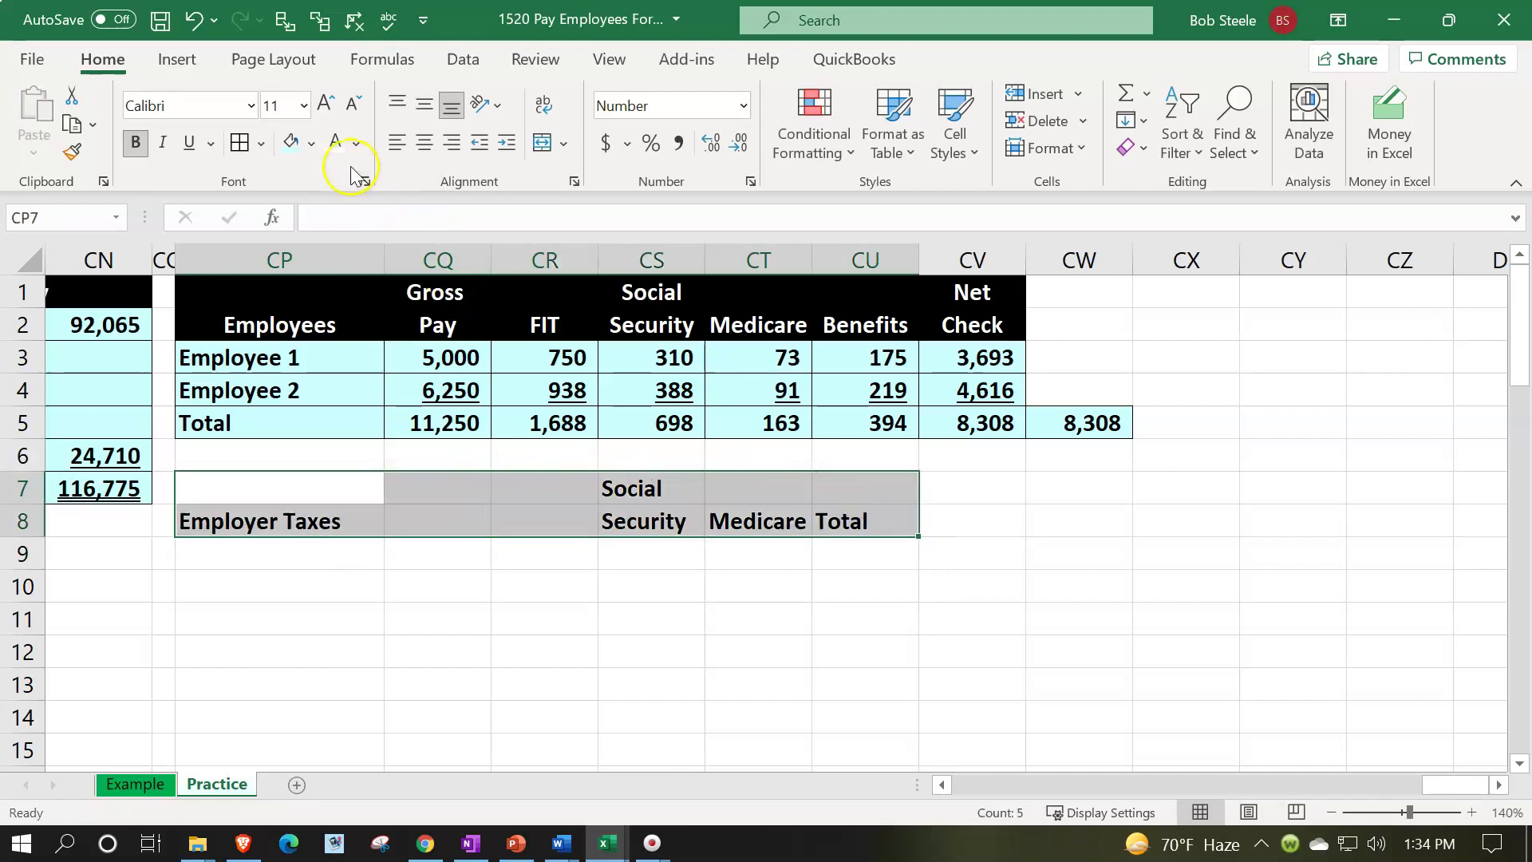
click(312, 144)
click(314, 205)
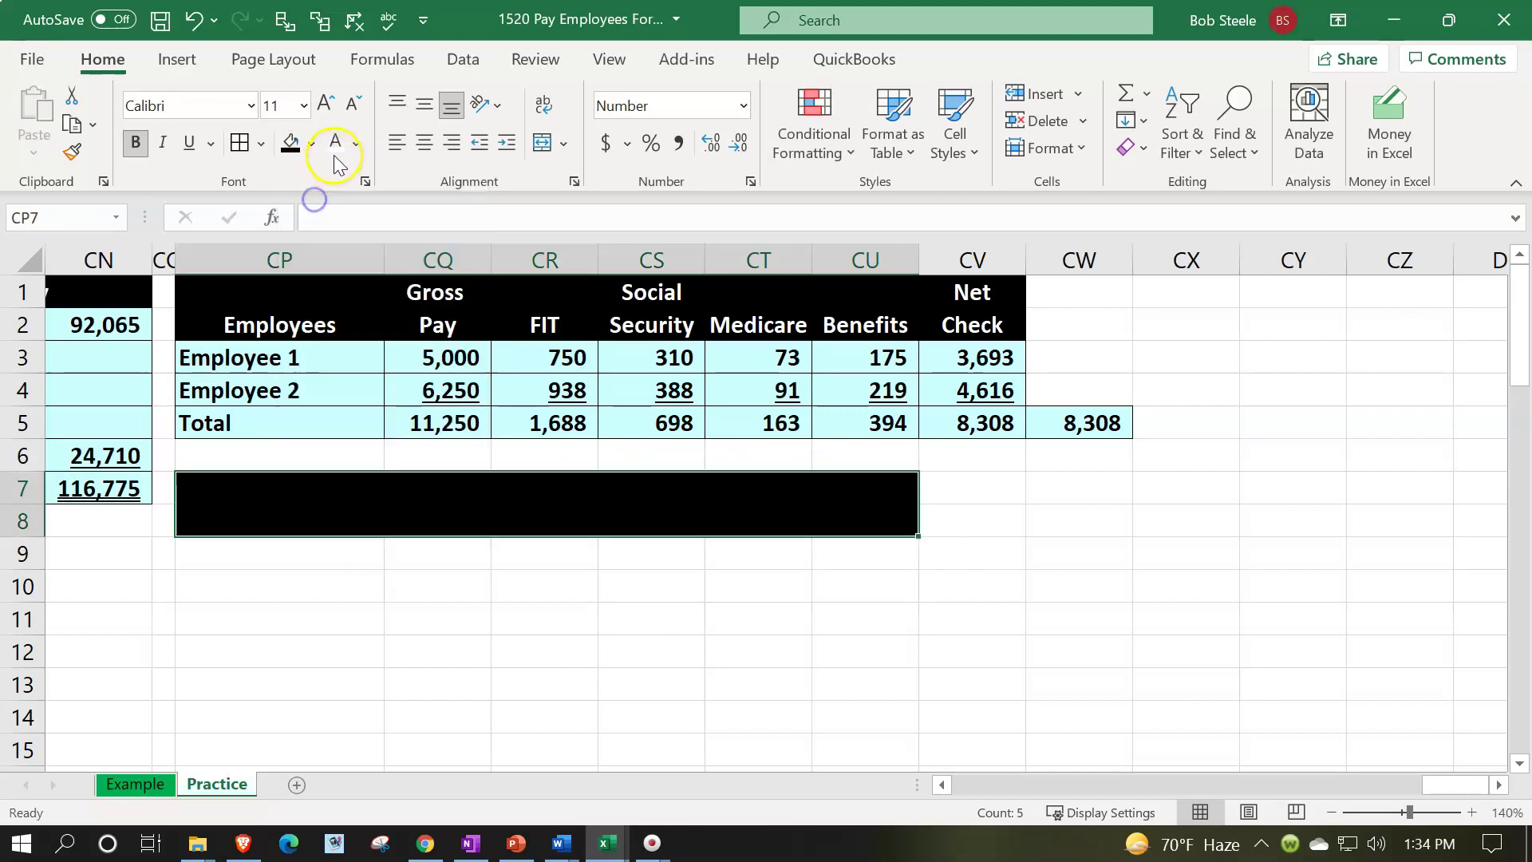
click(334, 145)
click(422, 144)
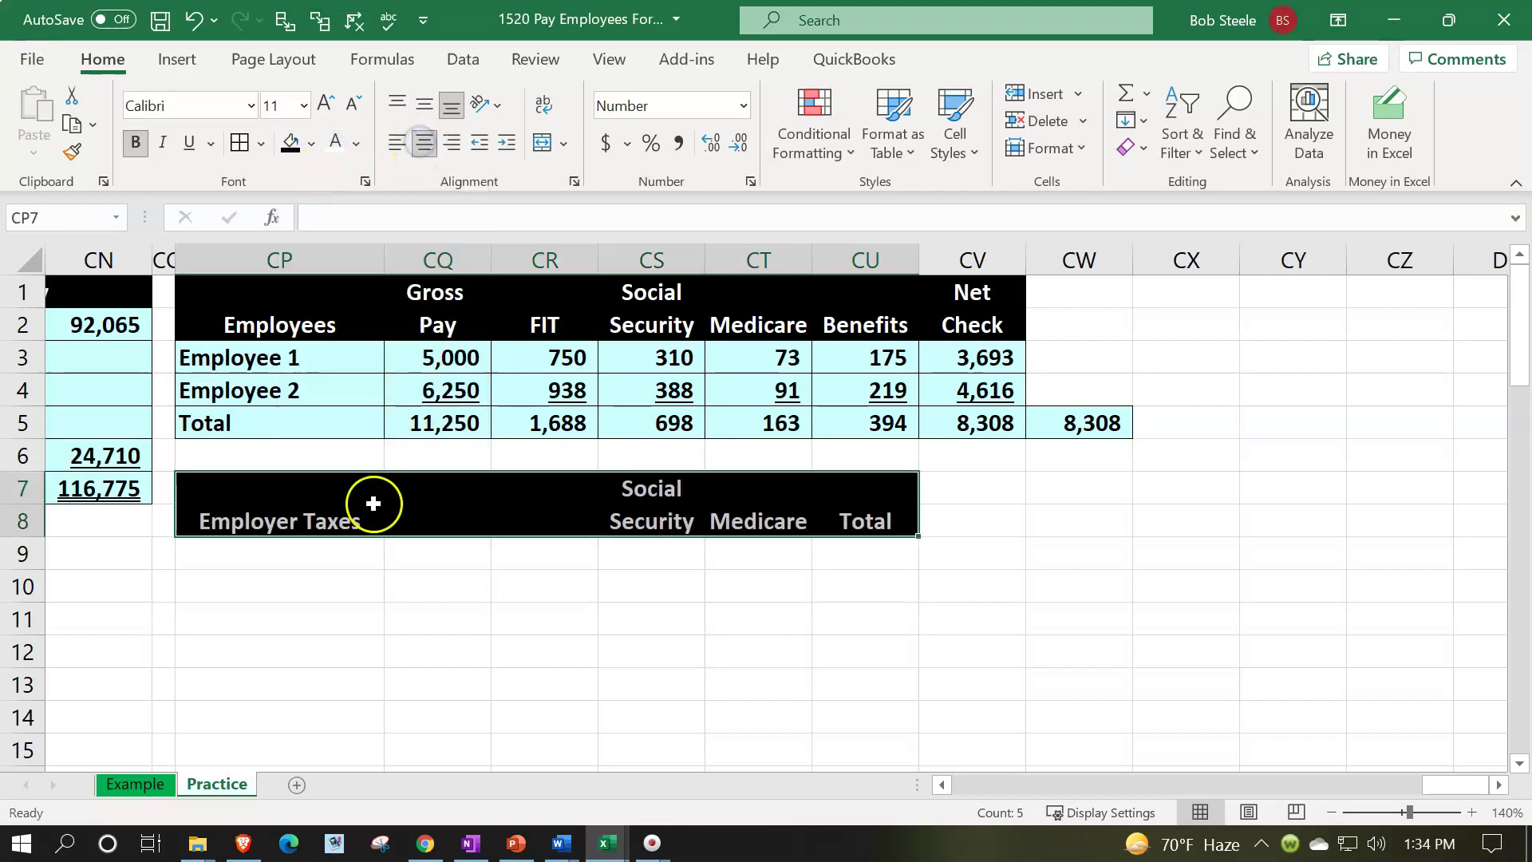
Link the Employee 1 label into CP9 with =CP3.
click(334, 551)
text(=)
key(Up)
key(Up)
key(Up)
key(Up)
key(Up)
key(Up)
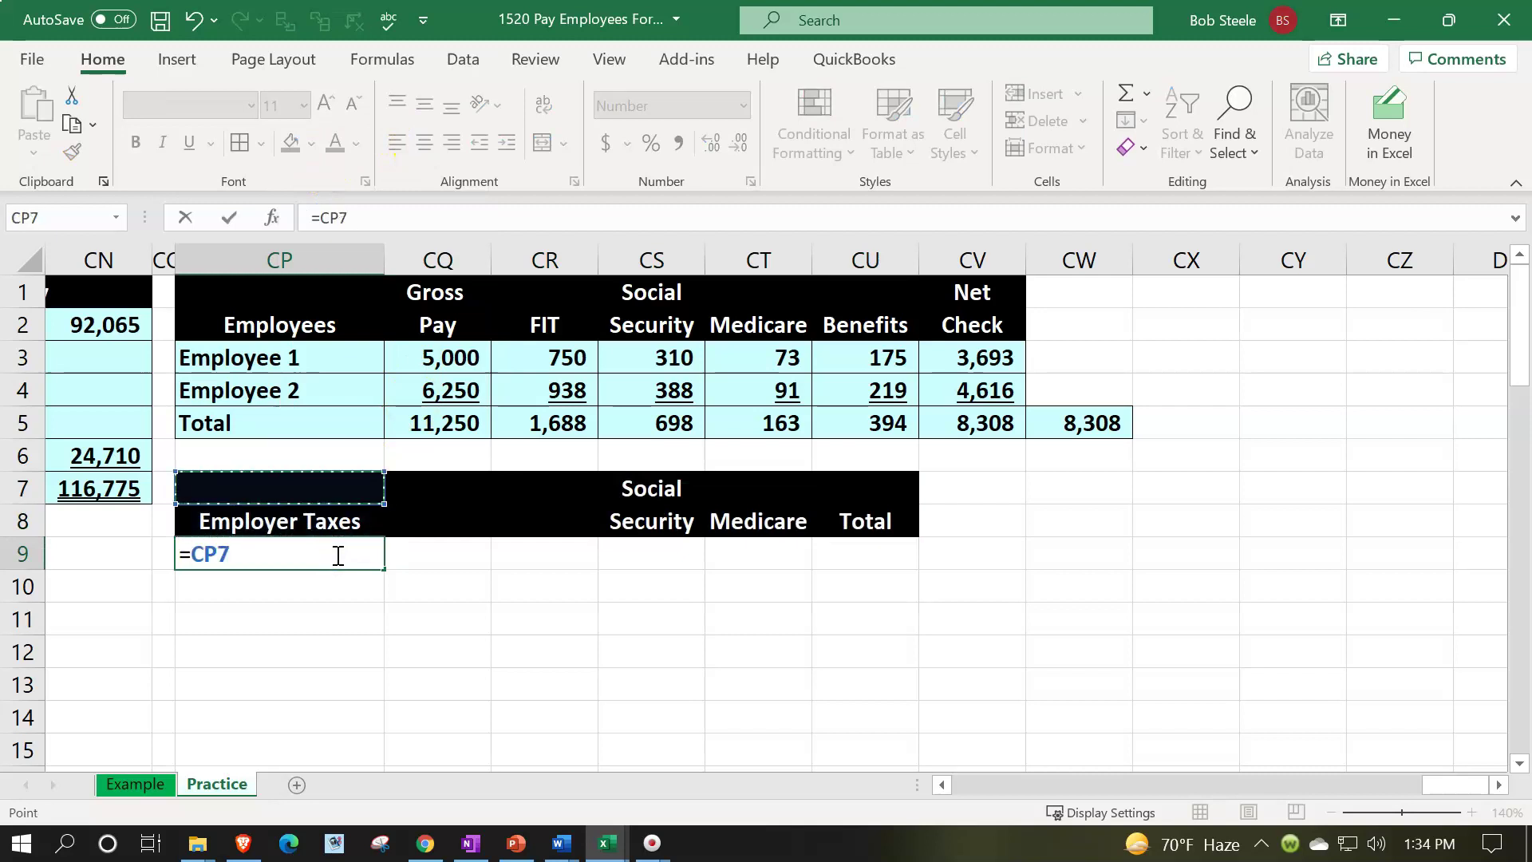
text(+)
key(BackSpace)
key(Return)
Link the Employee 2 label into CP10 from CP4.
text(+)
key(Up)
key(Up)
key(Up)
key(Up)
key(Up)
key(Up)
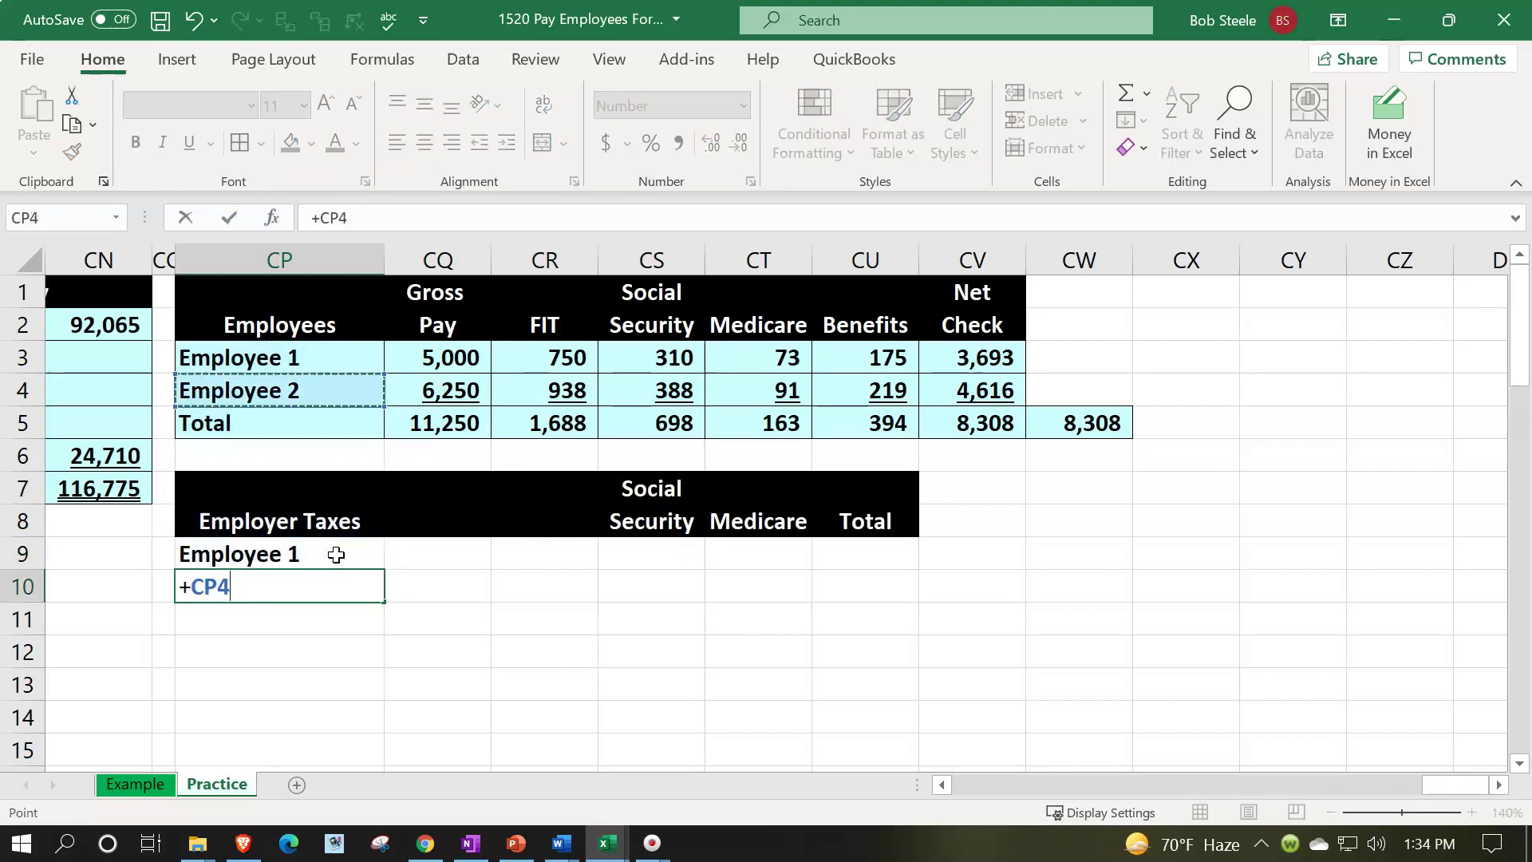
key(Return)
Link Employee 1's Social Security amount into CS9 with =CS3.
key(Right)
key(Right)
key(Right)
key(Up)
key(Up)
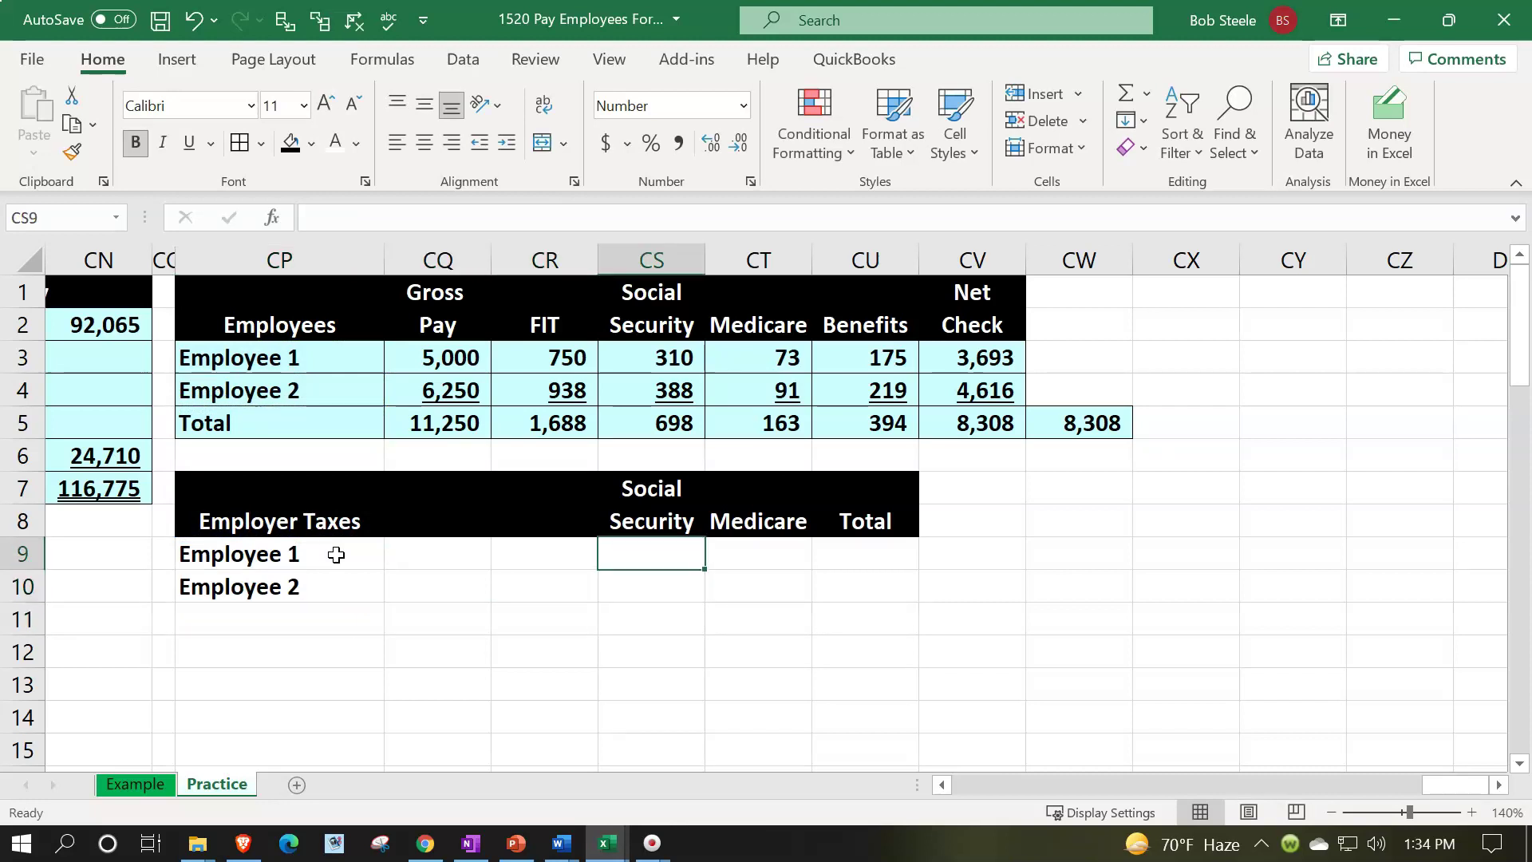
text(=)
key(Up)
key(Up)
key(Up)
key(Up)
key(Up)
key(Up)
key(Return)
Link Employee 2's Social Security amount into CS10 from CS4.
text(+)
key(Up)
key(Up)
key(Up)
key(Up)
key(Up)
key(Up)
key(Return)
Link Employee 1's Medicare amount into CT9 from CT3.
key(Right)
key(Up)
key(Up)
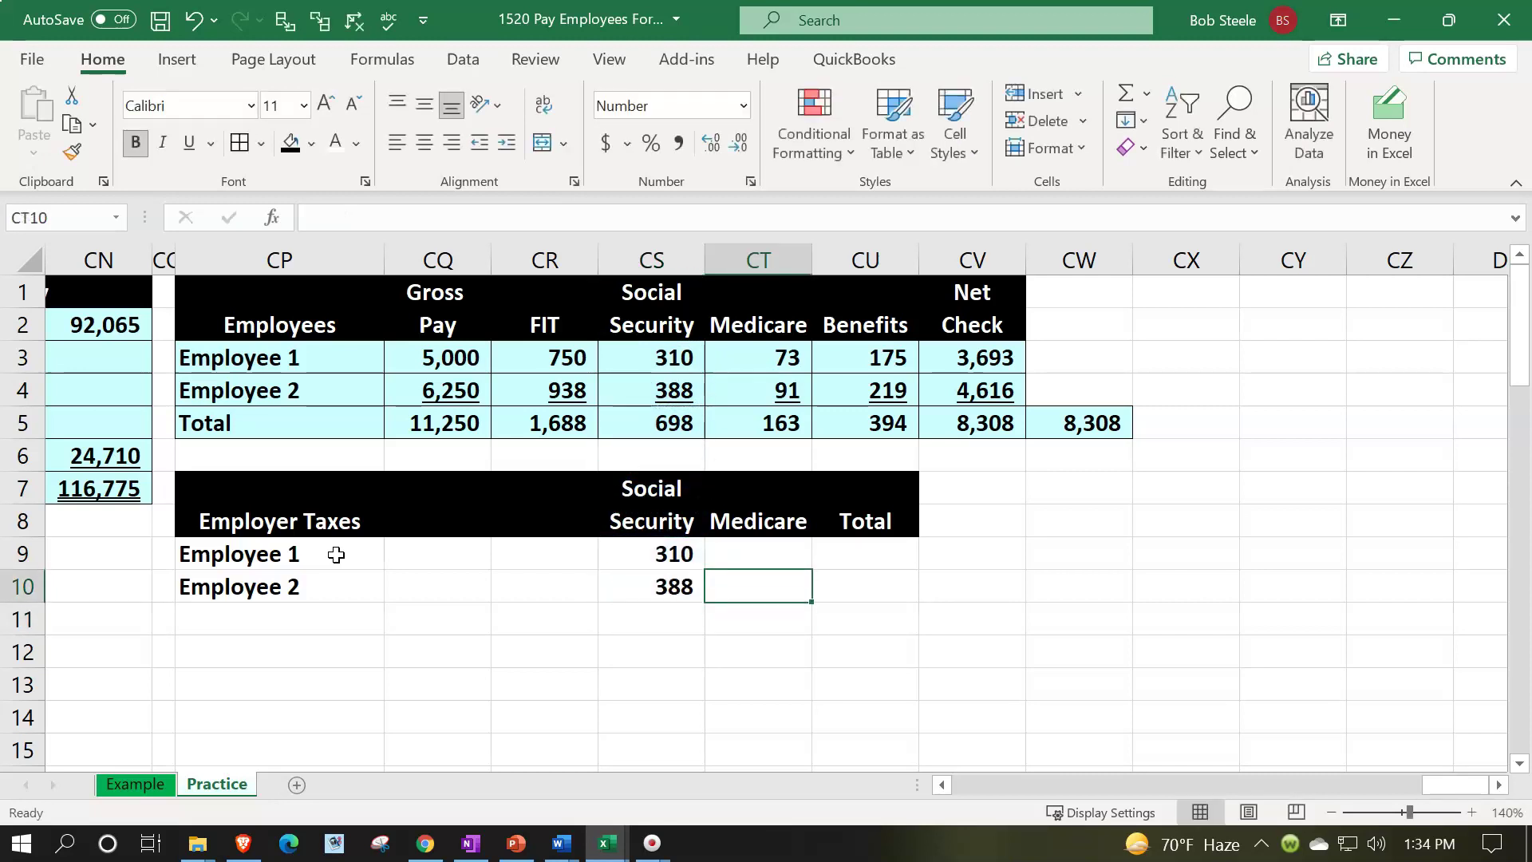
text(+)
key(Up)
key(Up)
key(Up)
key(Up)
key(Up)
key(Up)
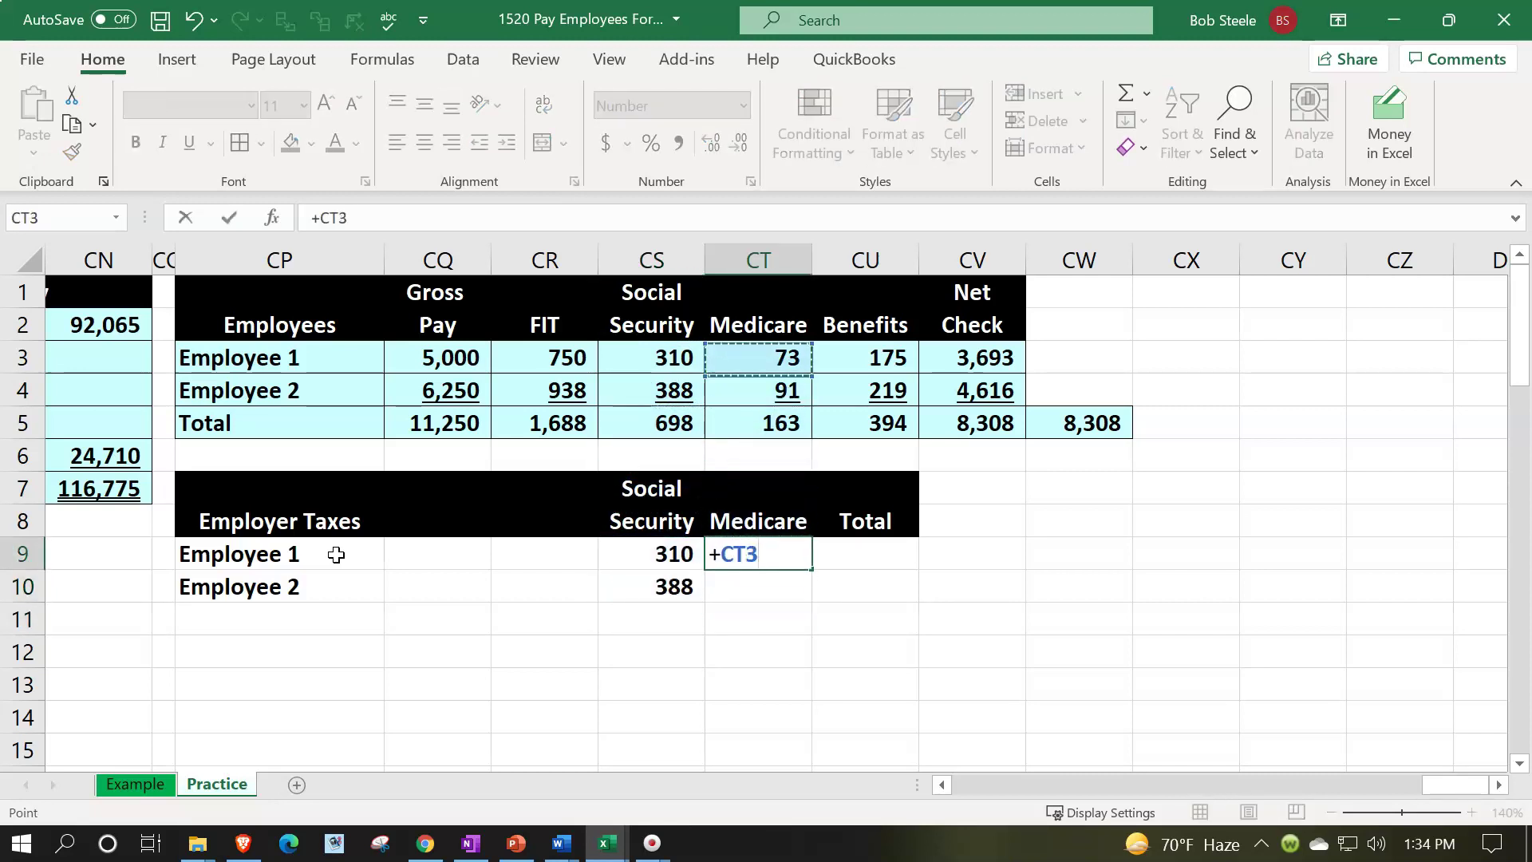
key(Return)
Link Employee 2's Medicare amount into CT10 from CT4.
text(+)
key(Up)
key(Up)
key(Up)
key(Up)
key(Up)
key(Up)
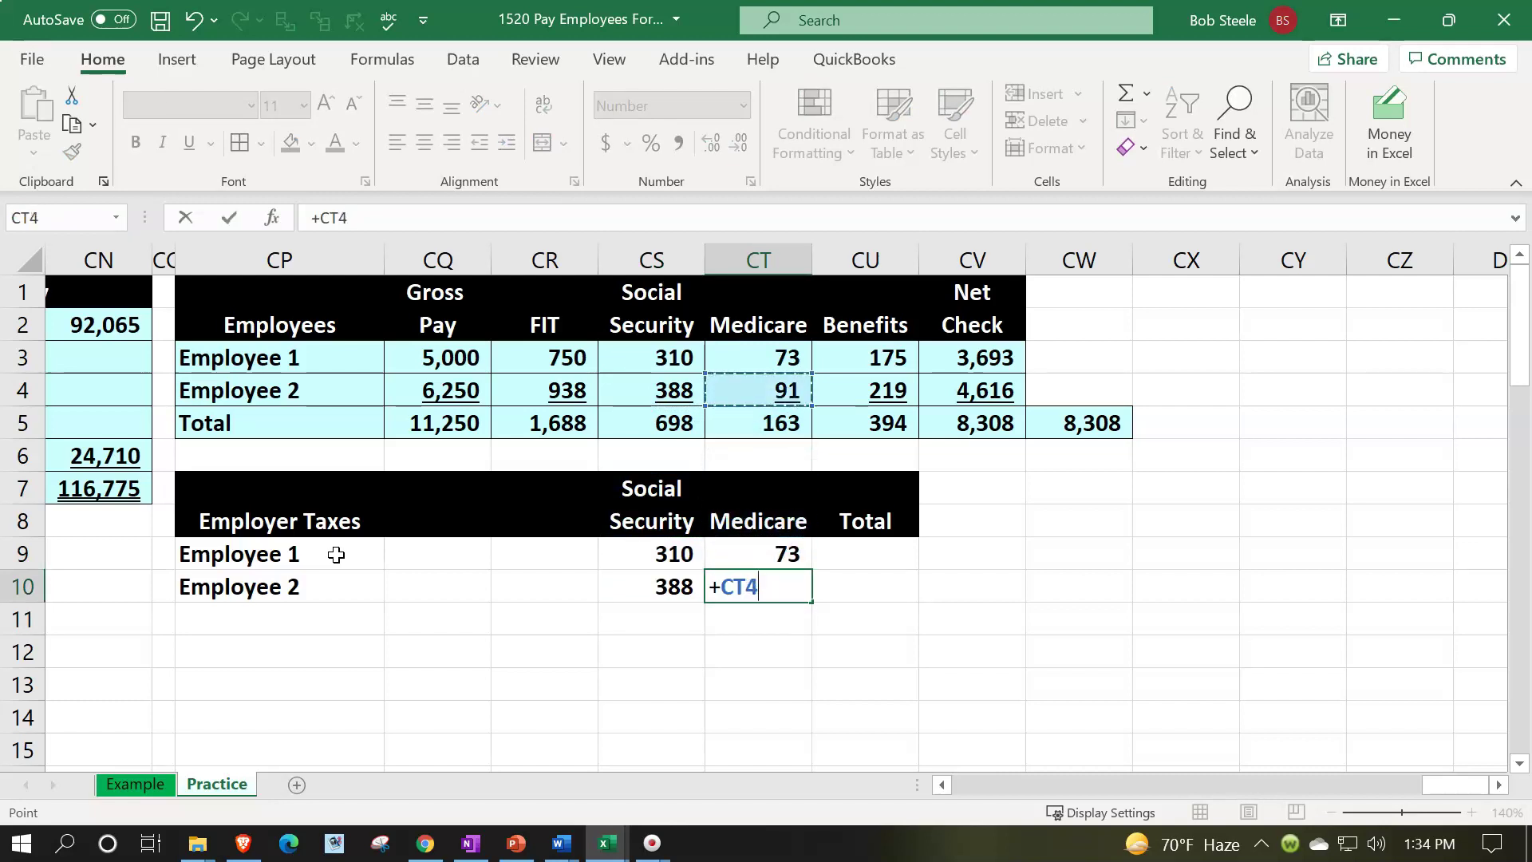
key(Return)
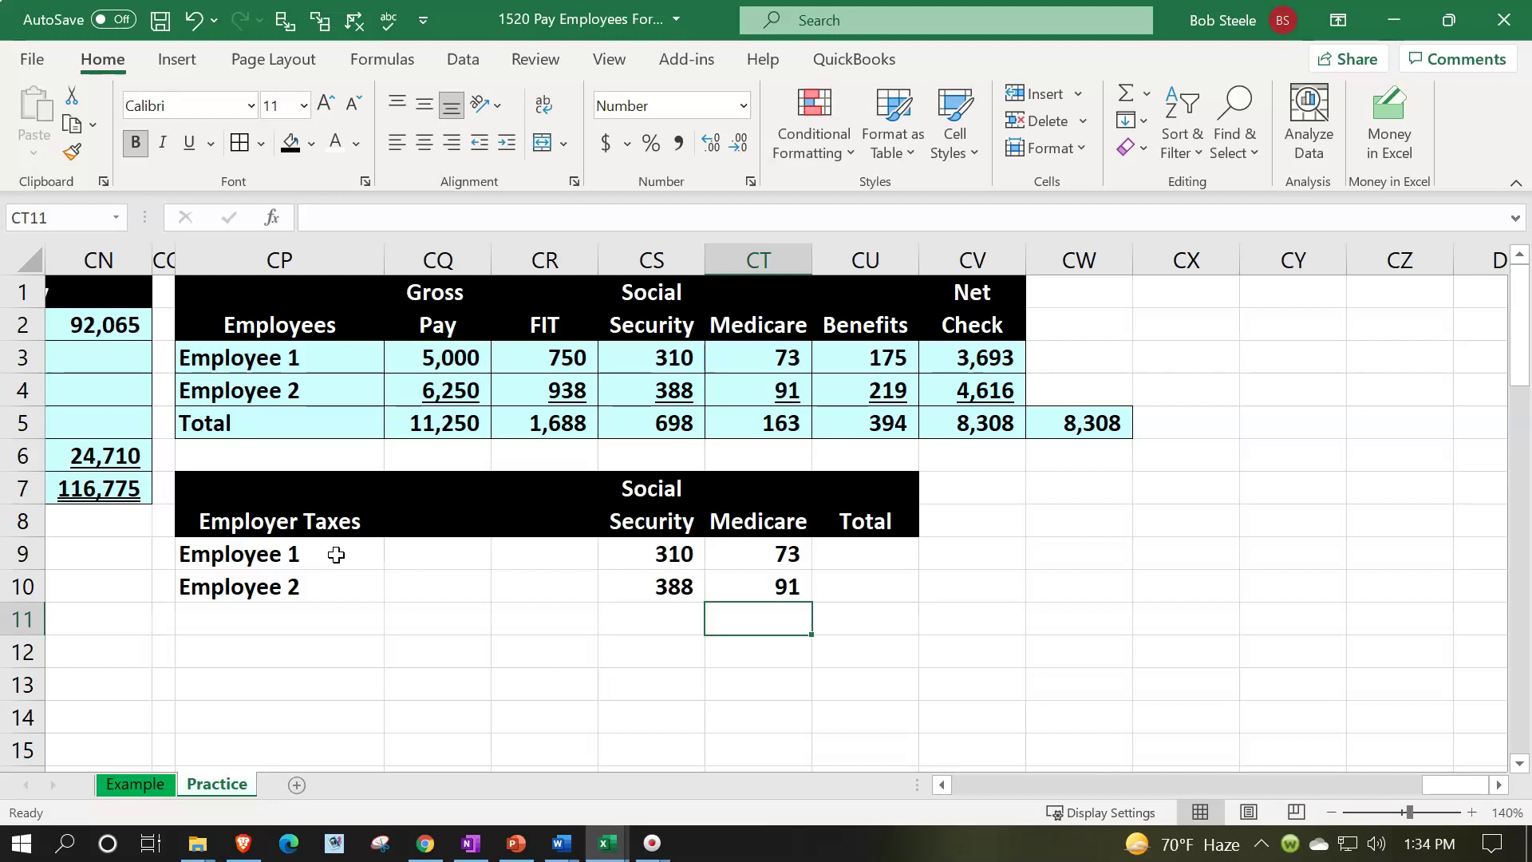
Enter the row label Total in CP11 below the employer tax rows.
drag(336, 555, 708, 577)
click(334, 615)
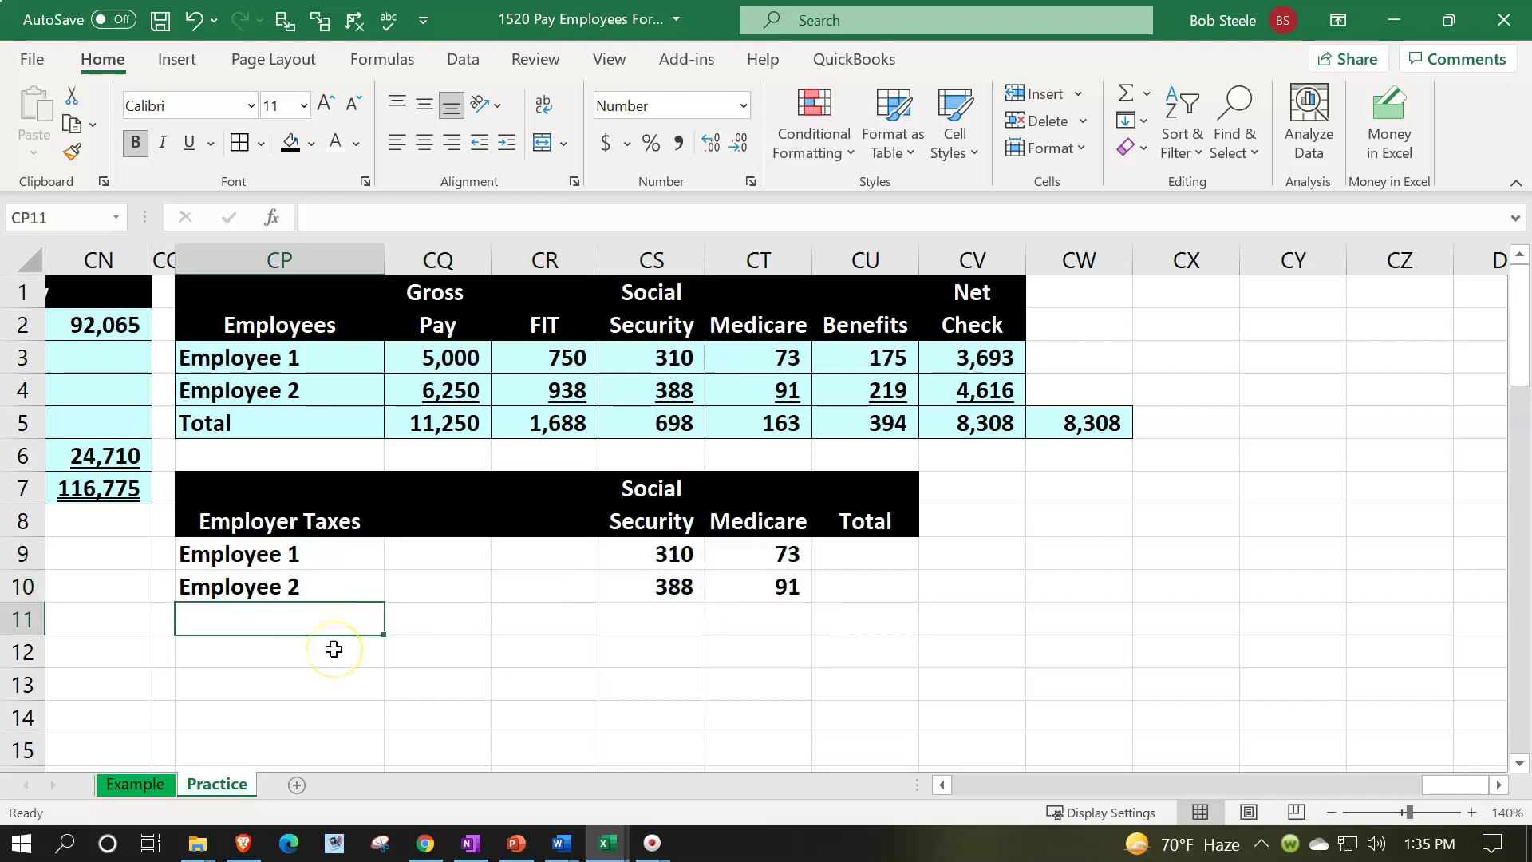
text(Total)
key(Right)
key(Right)
key(Right)
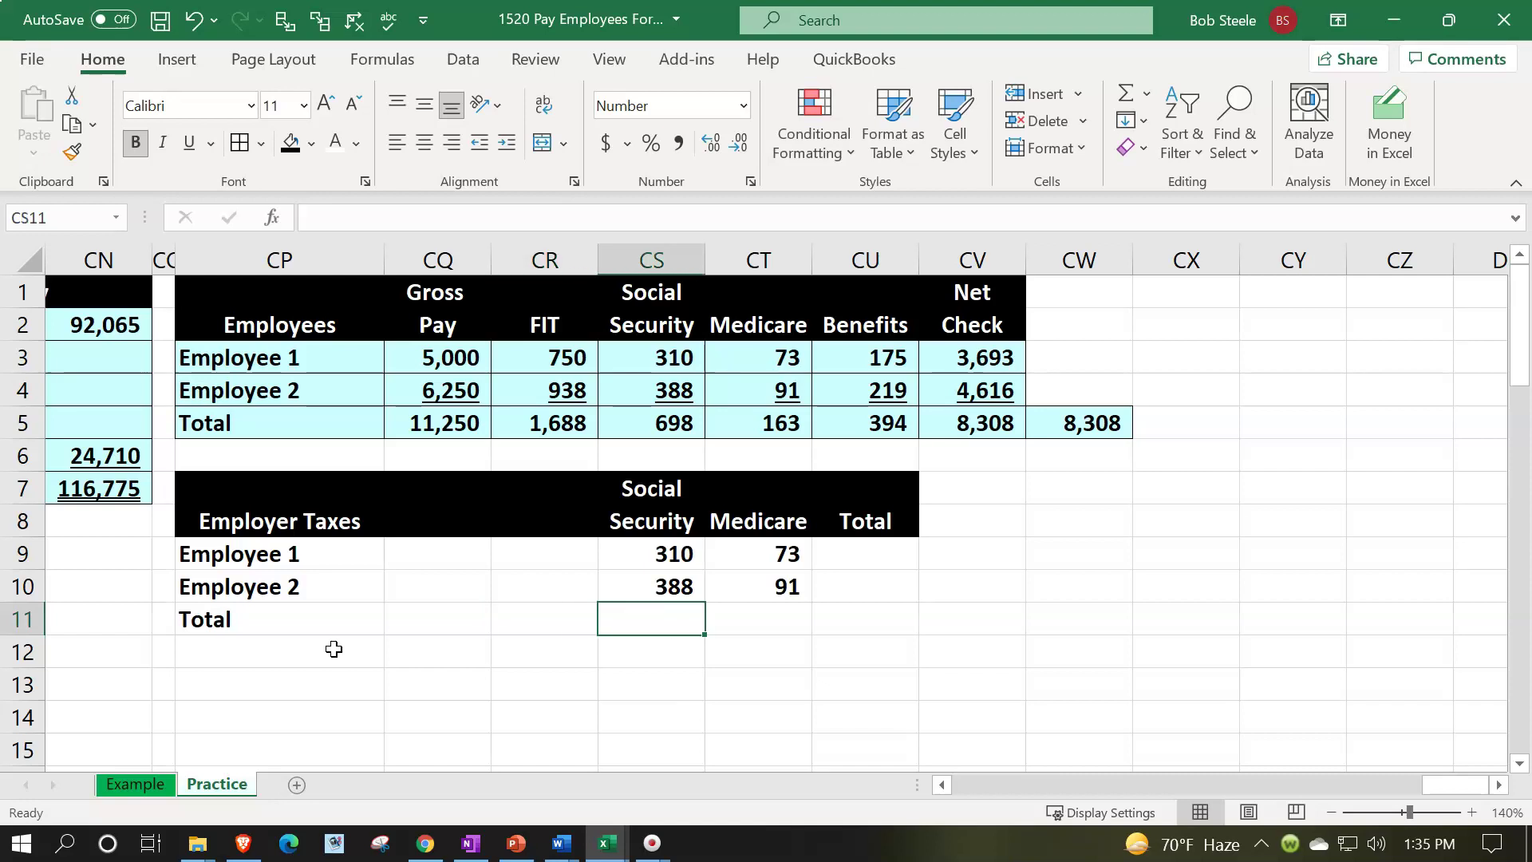
Total employer Social Security in CS11 with =SUM(CS9:CS10) and copy the formula across to CT11.
text(=sum()
key(Up)
key(Up)
key(shift+Down)
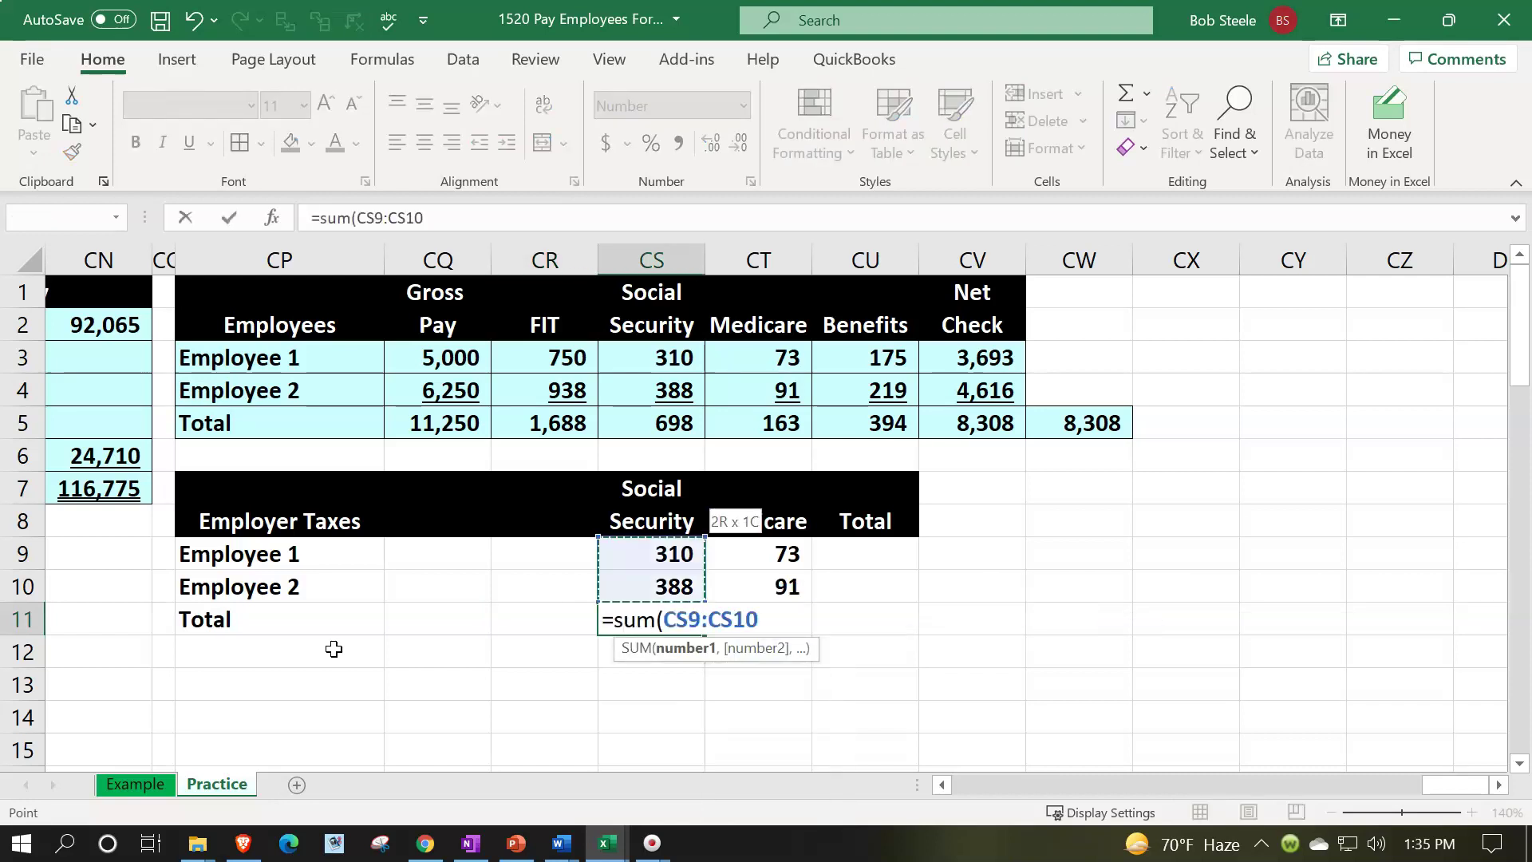
key(Return)
click(333, 649)
click(648, 621)
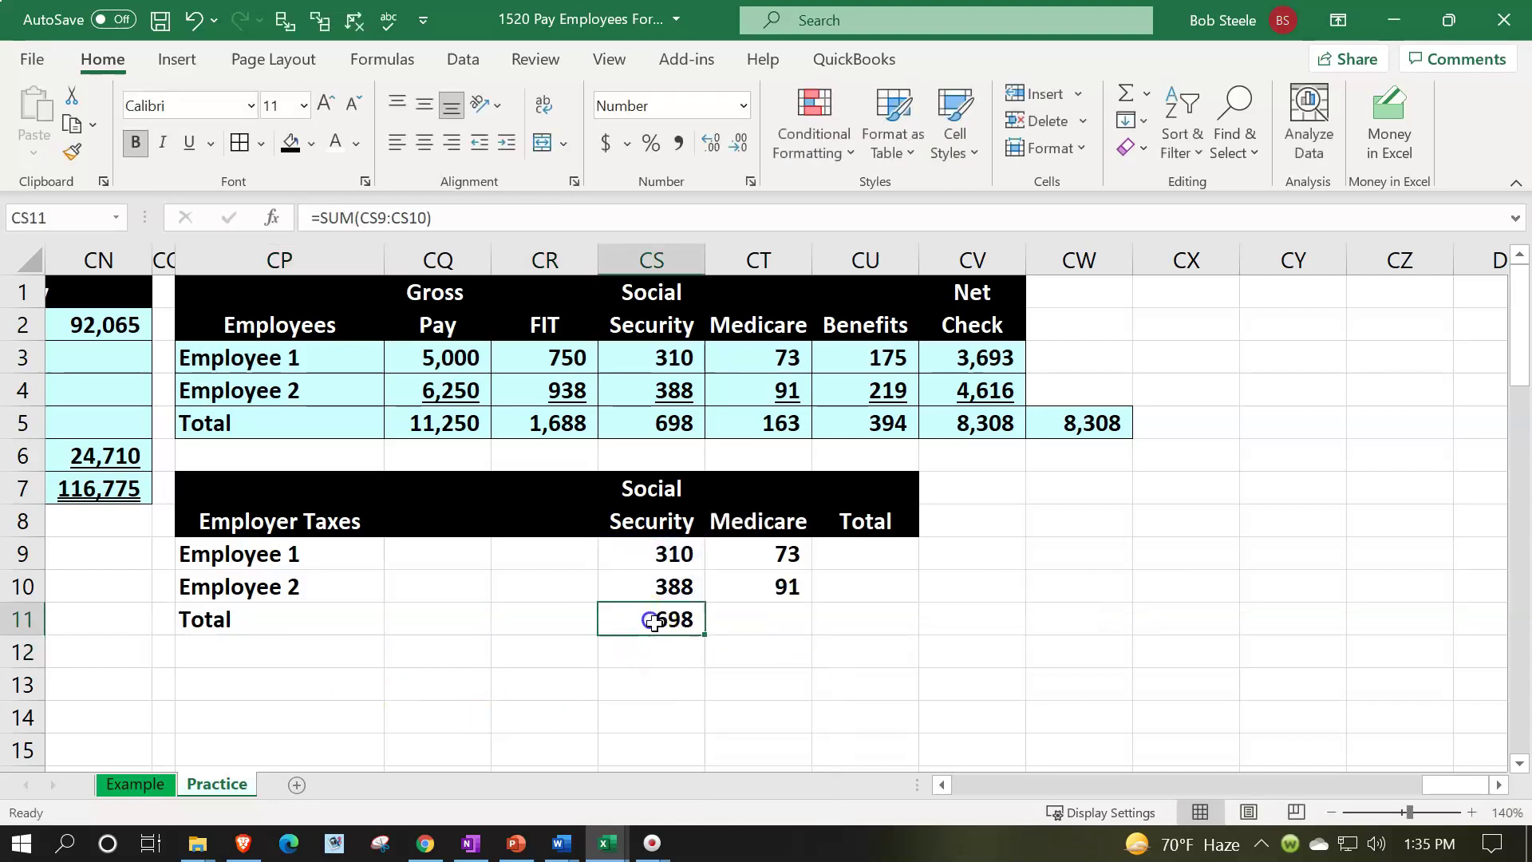
drag(708, 632, 773, 630)
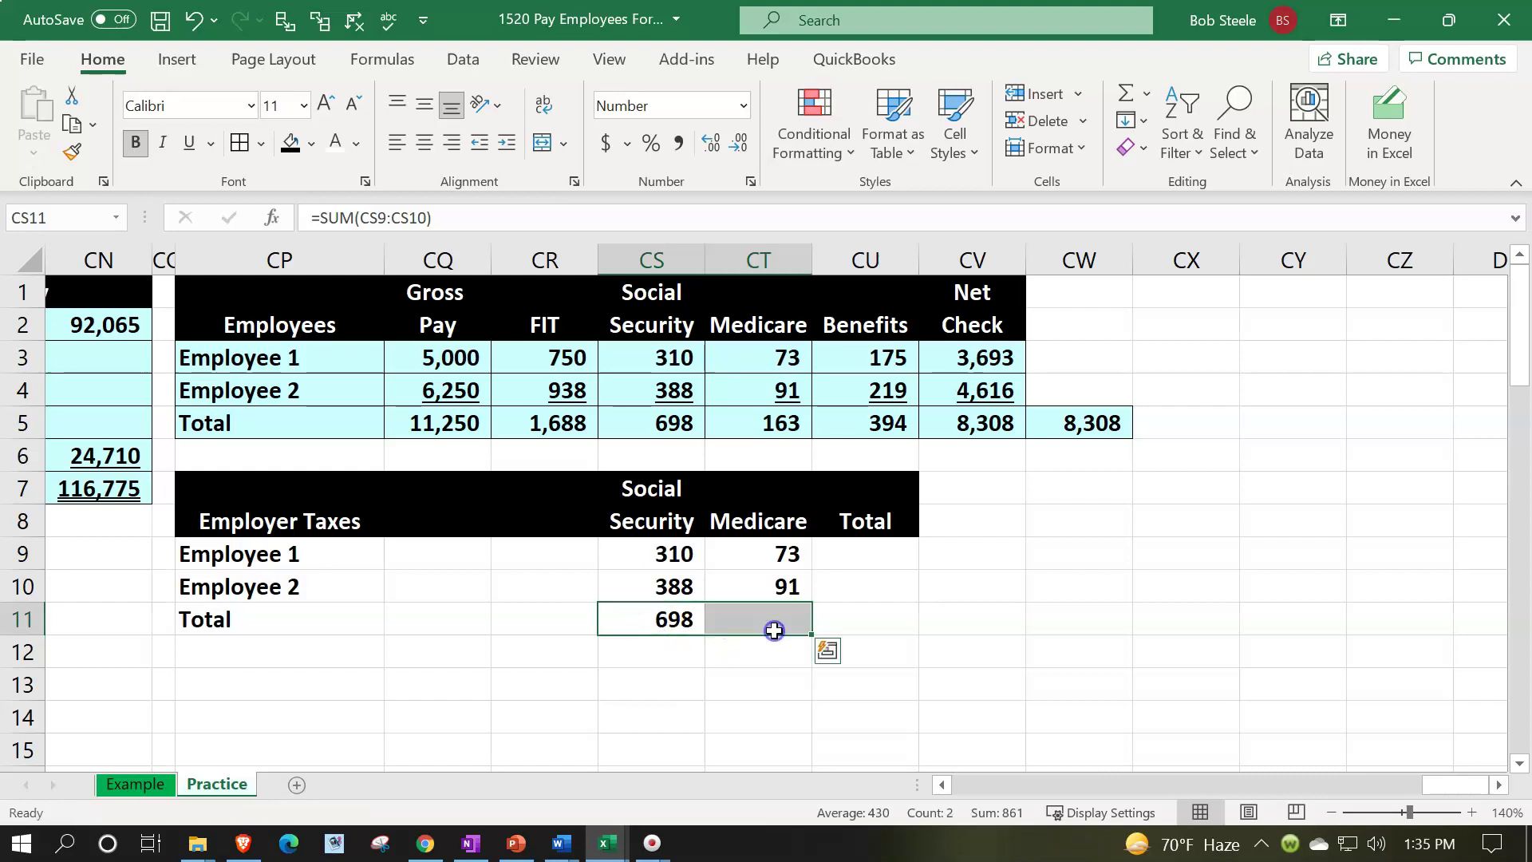
Underline Employee 2's employer tax amounts in CS10:CT10.
drag(665, 576, 722, 585)
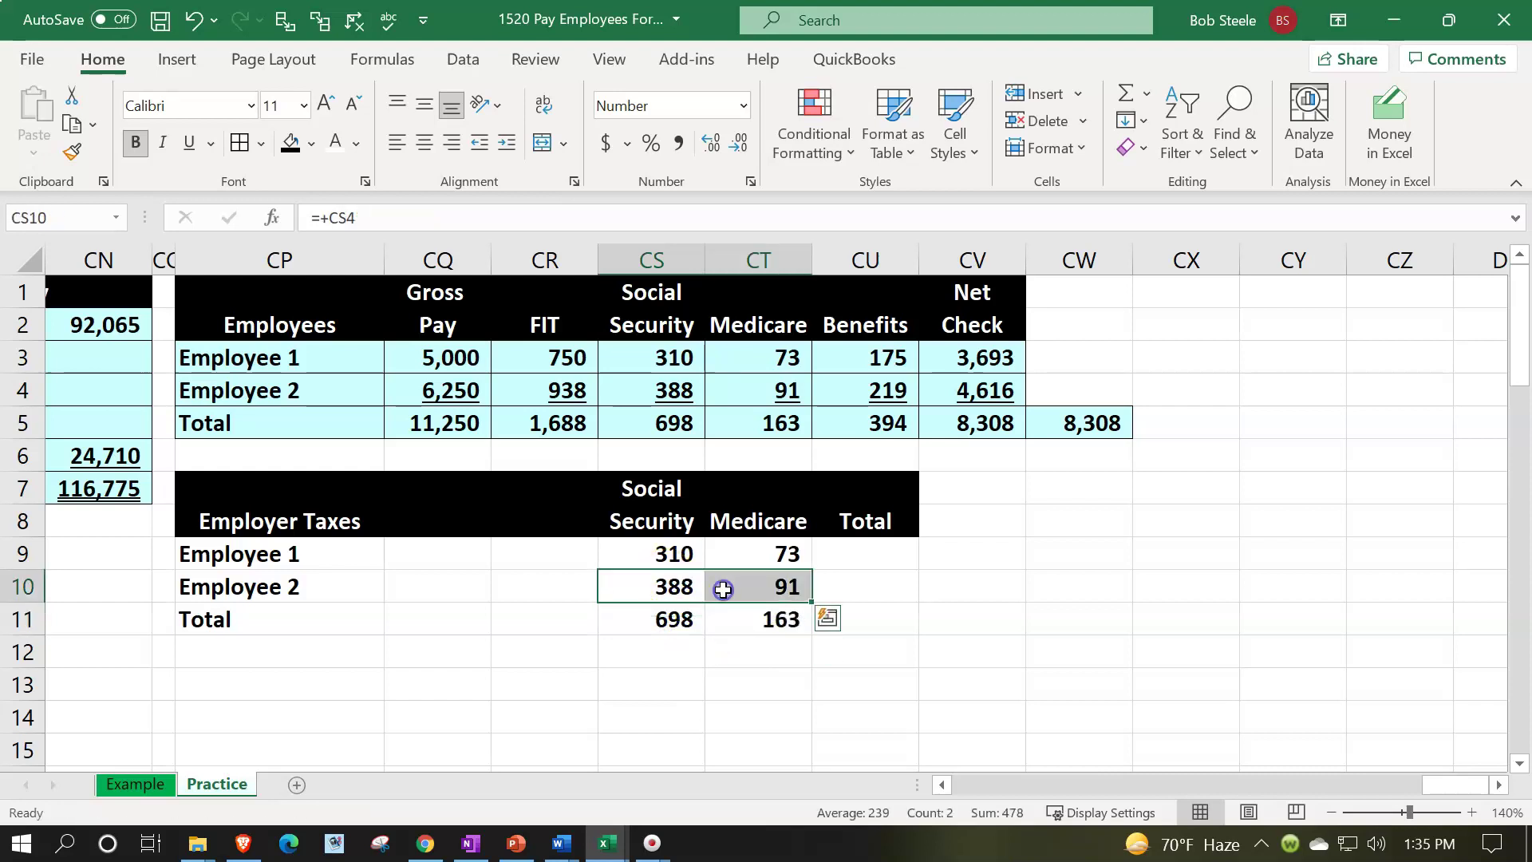
click(190, 140)
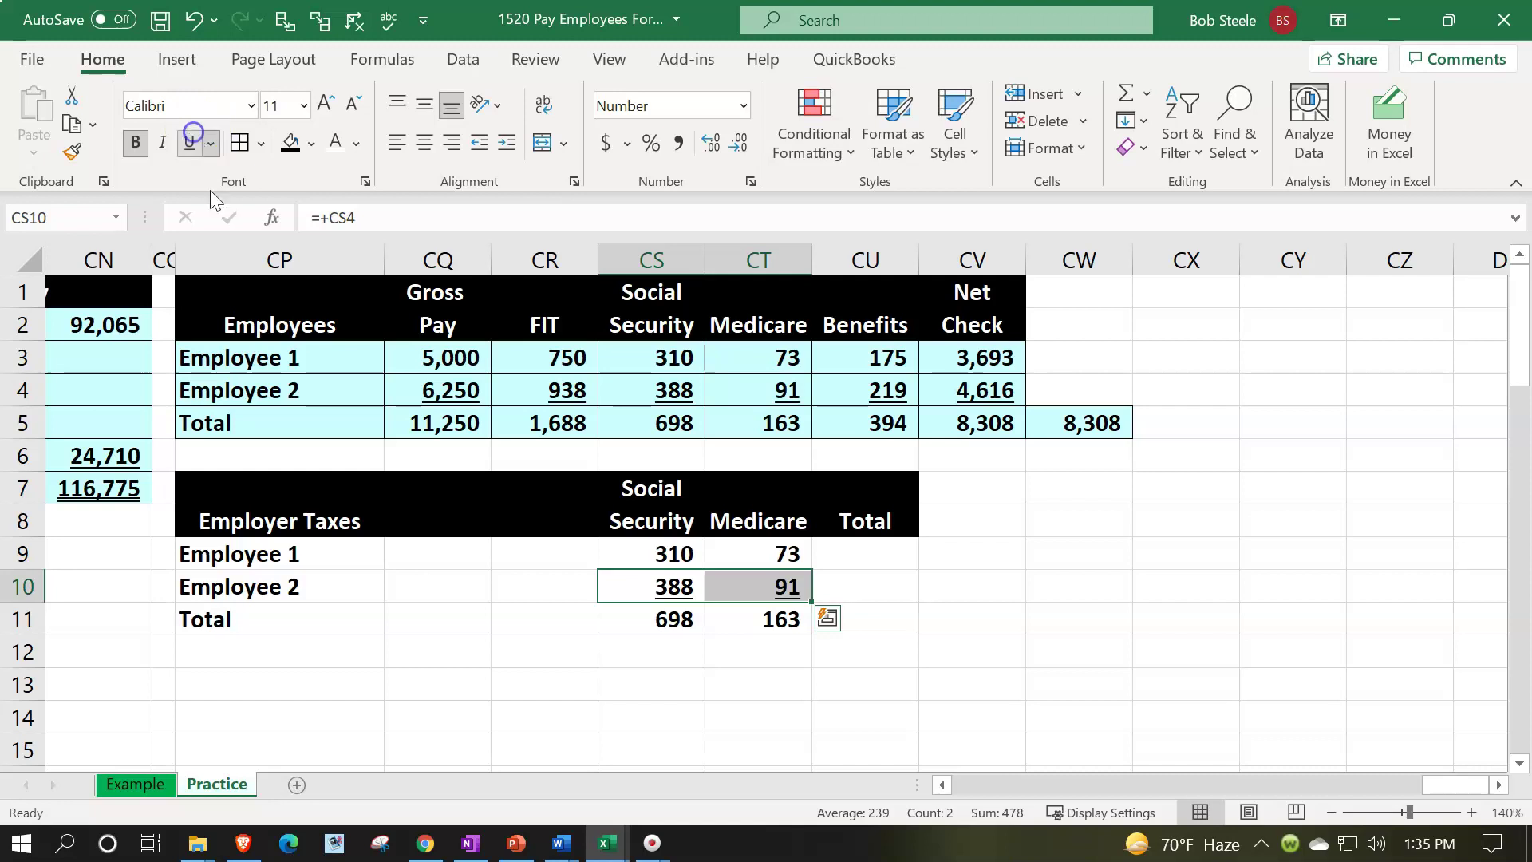
click(360, 640)
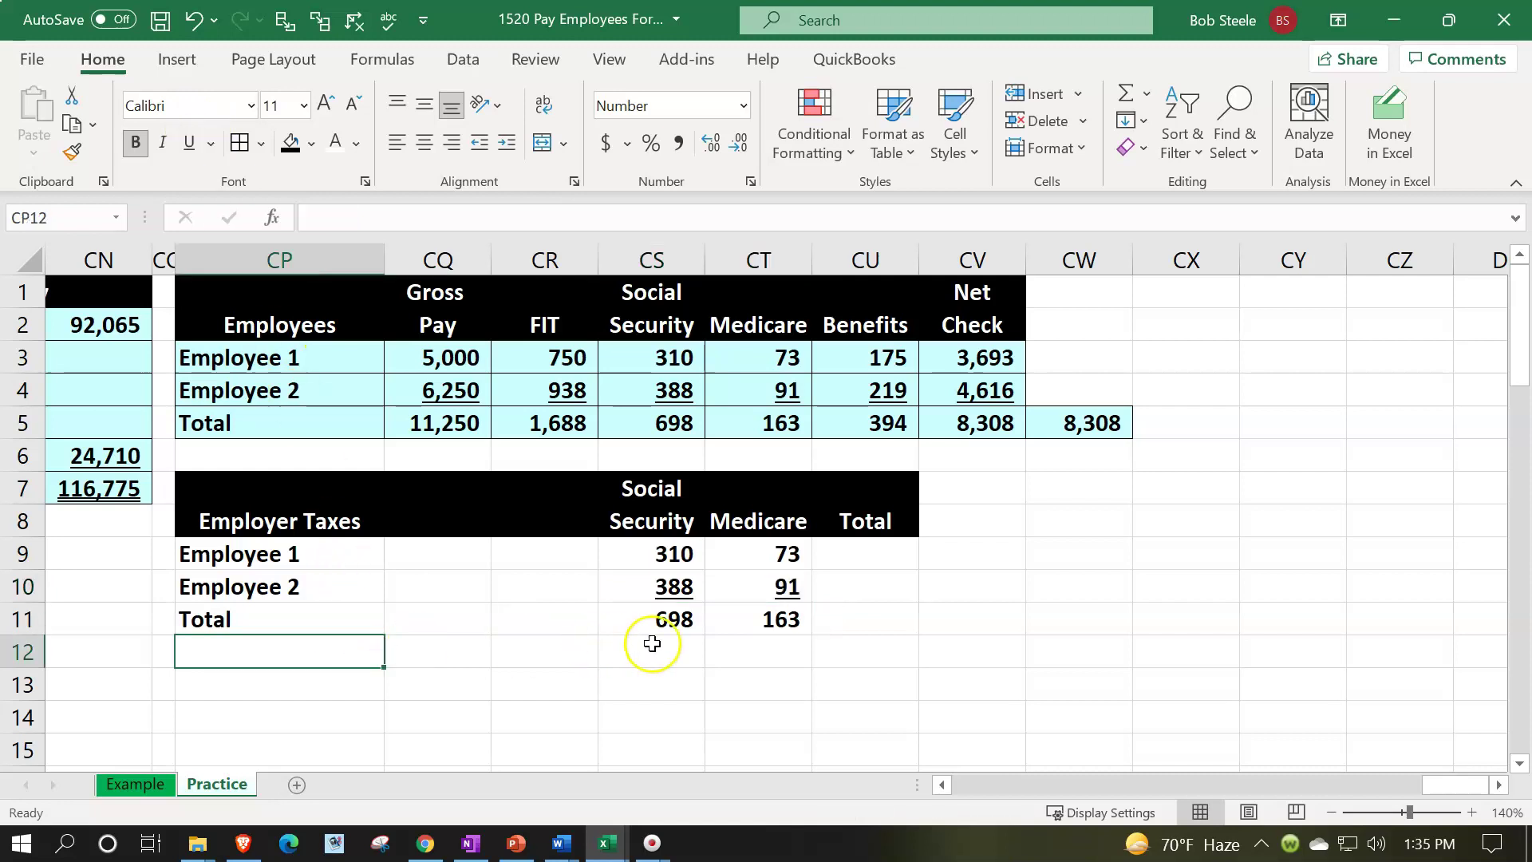
Sum the employer tax column totals across in CU11 with =SUM(CS11:CT11).
click(893, 615)
text(=sum()
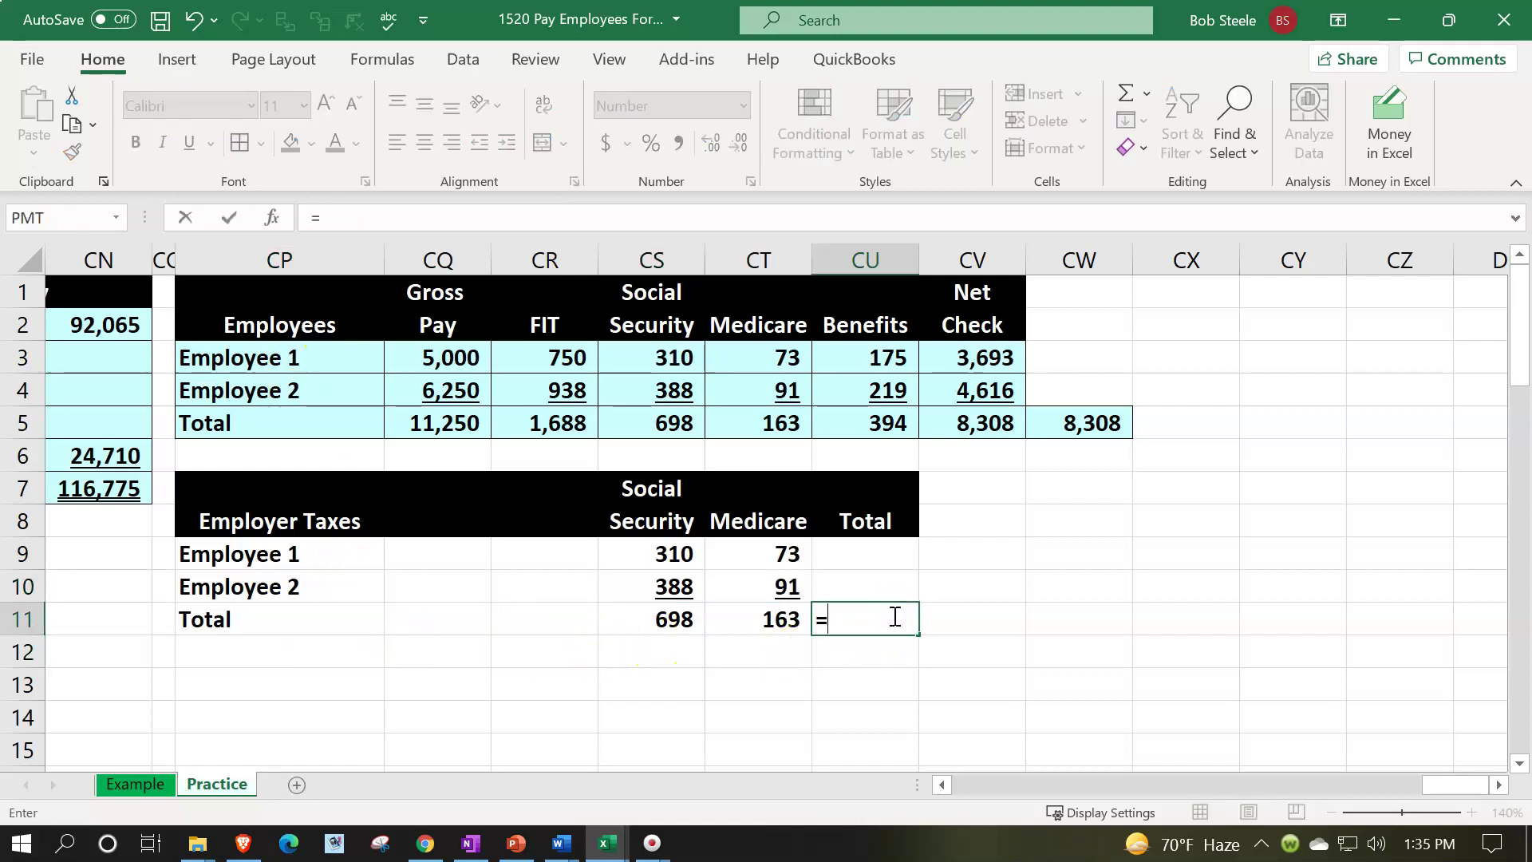
key(Left)
key(shift+Left)
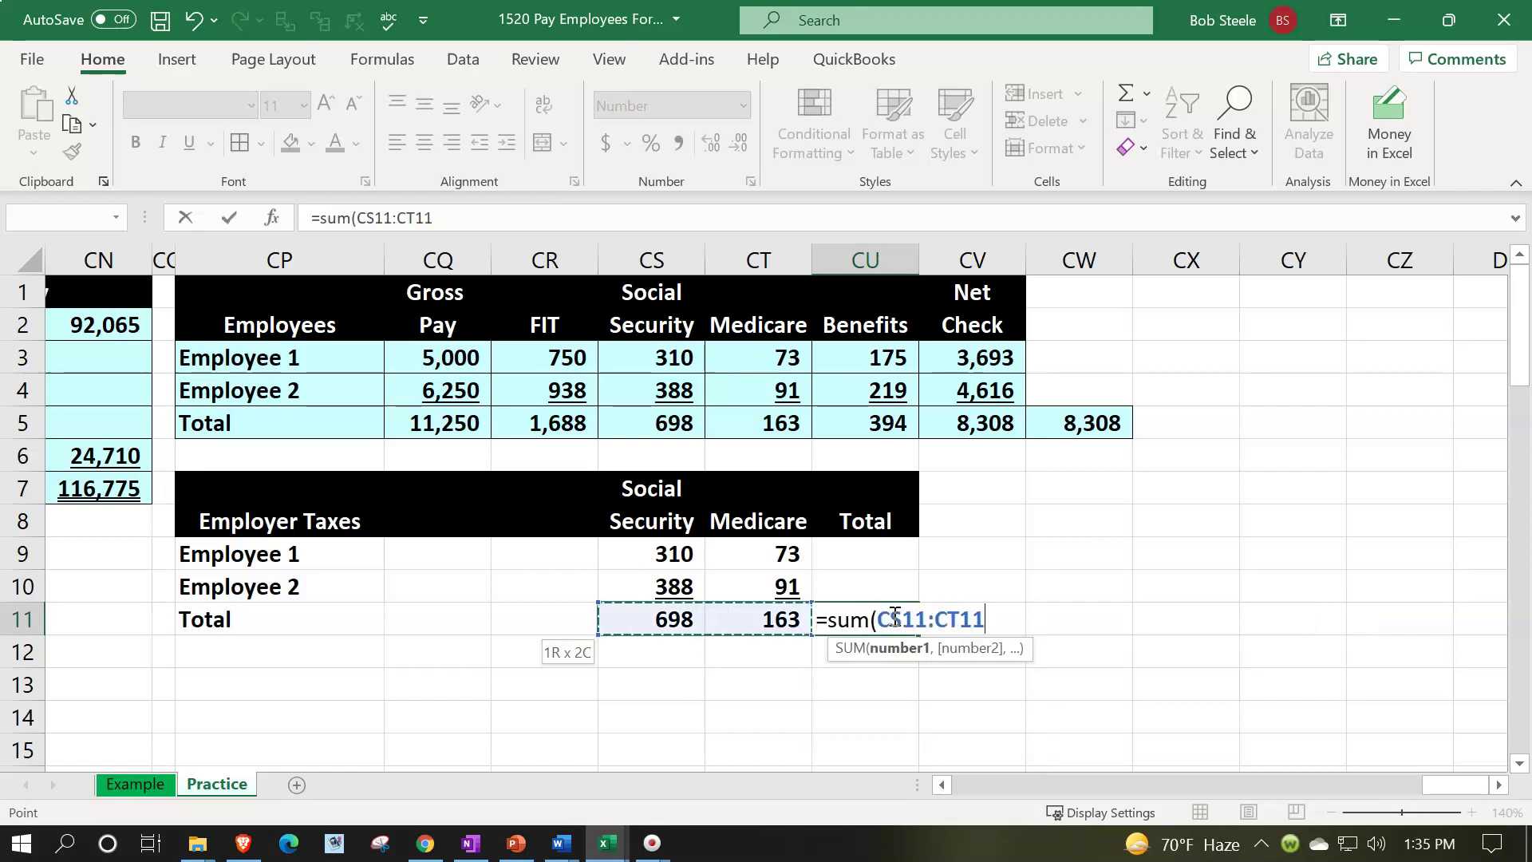
key(Return)
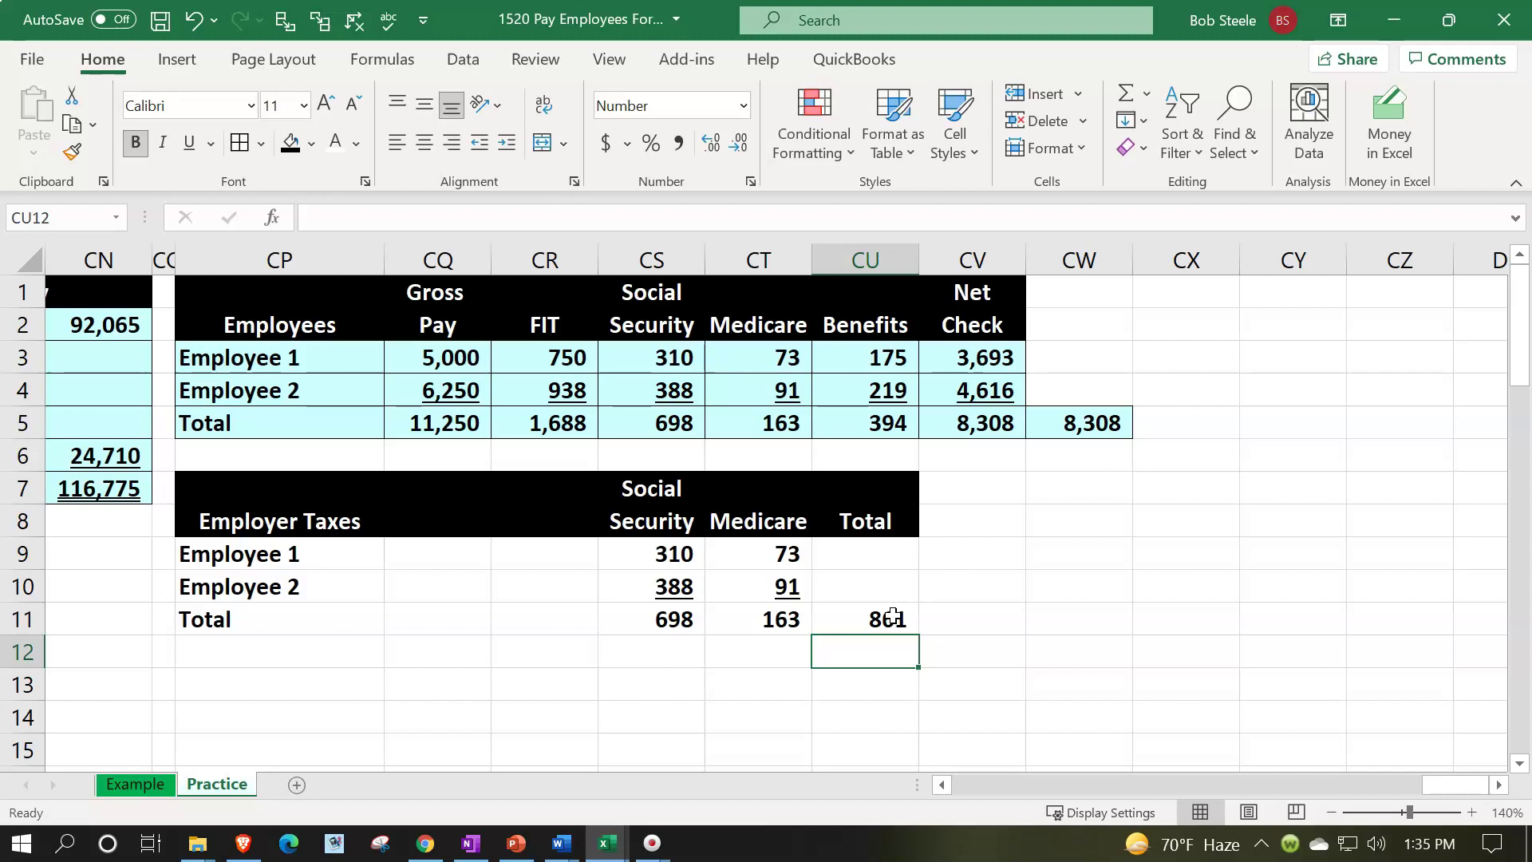
Total Employee 1's employer taxes in CU9 with =SUM(CS9:CT9) and fill the formula down to CU10.
key(Up)
key(Up)
key(Up)
text(=sum()
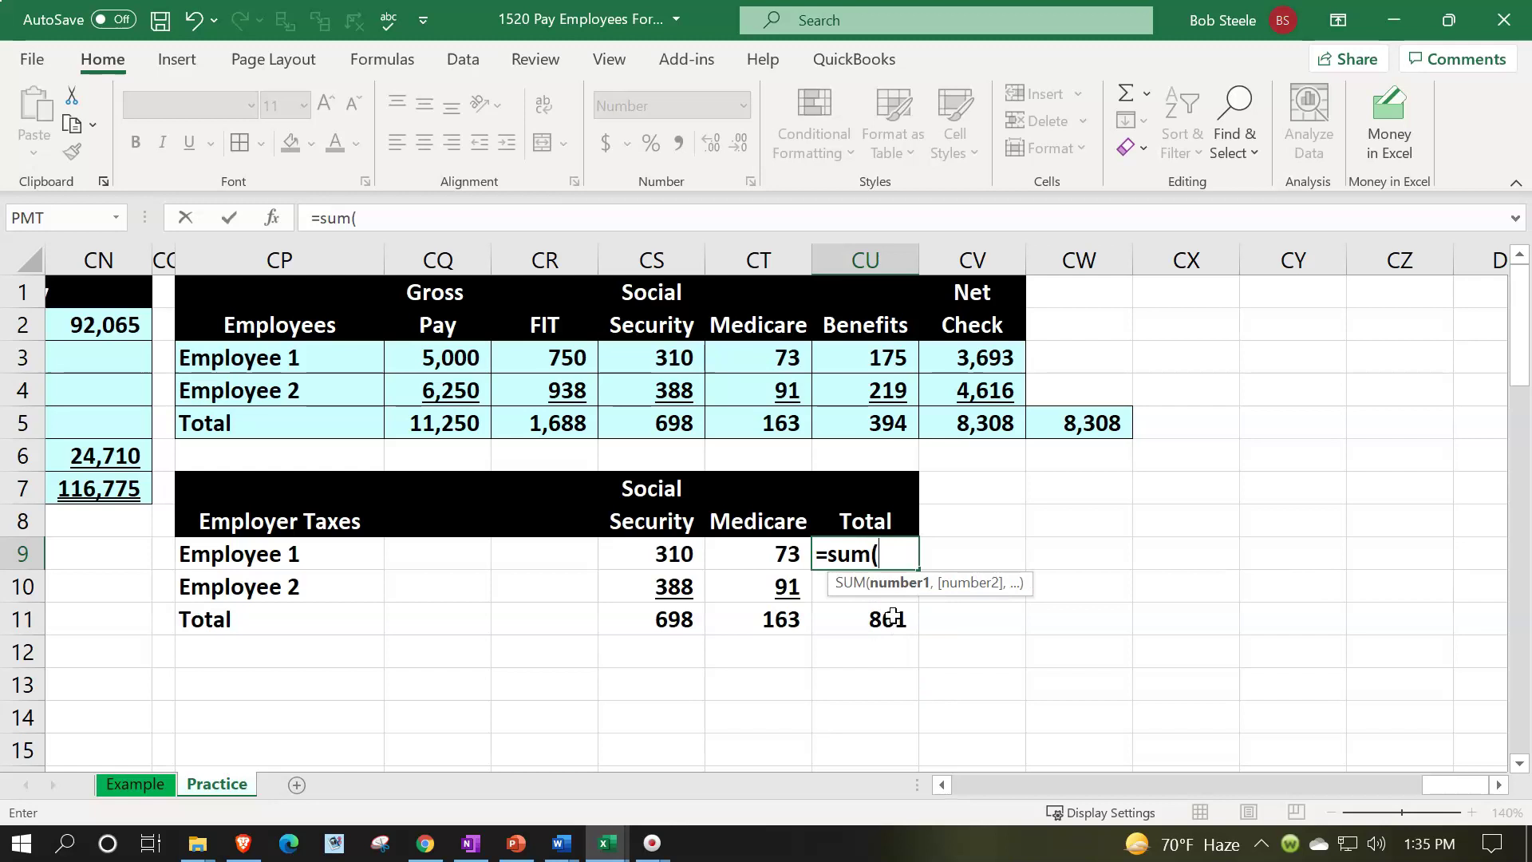
key(Left)
key(shift+Left)
key(Return)
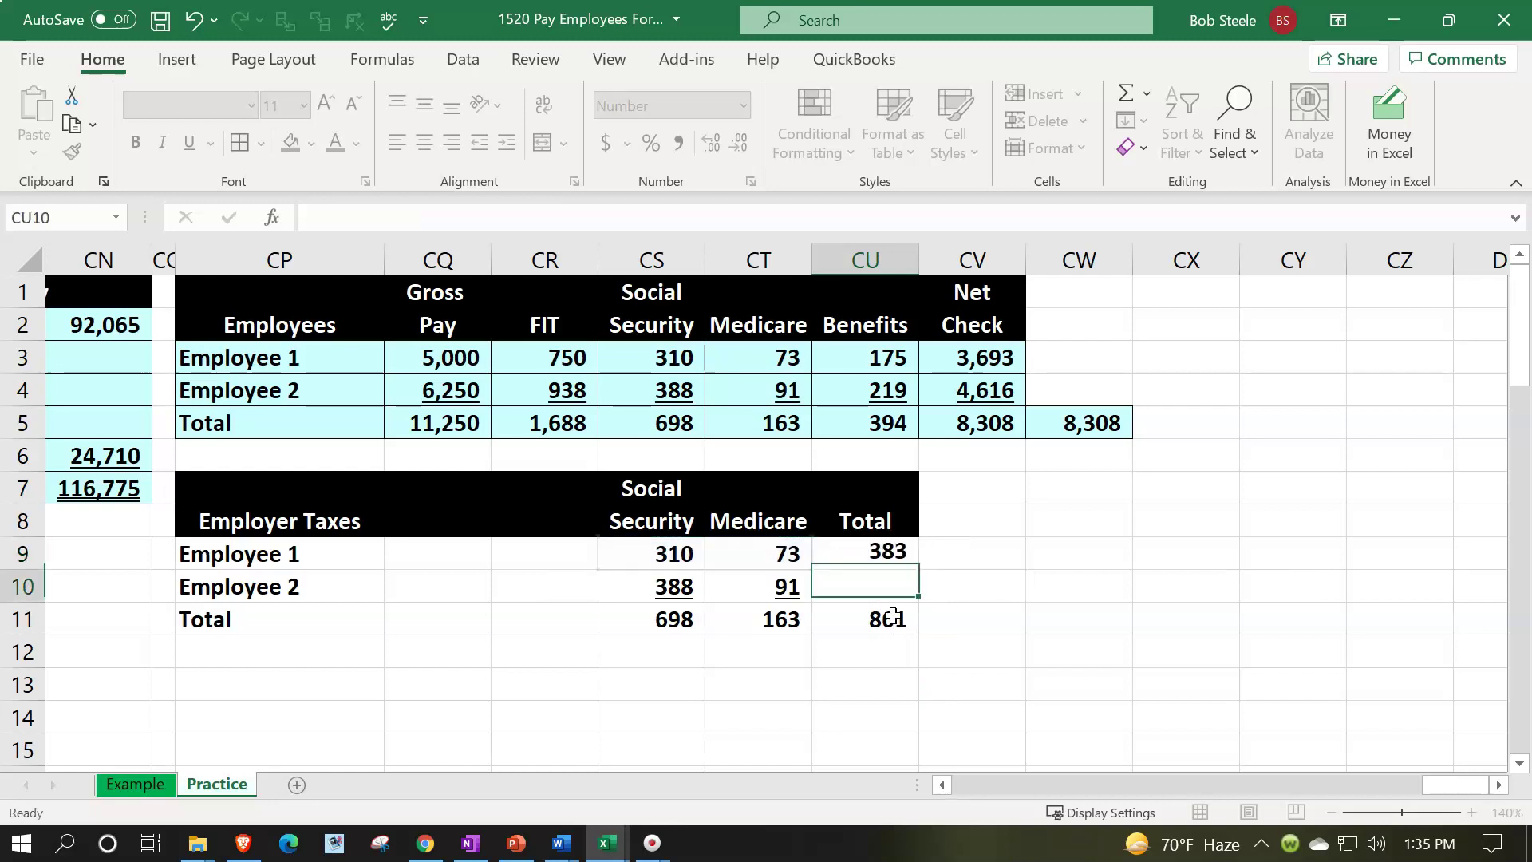
click(906, 559)
drag(908, 563, 923, 602)
Underline Employee 2's total in CU10 and sum the Total column in CU11 with =SUM(CU9:CU10).
click(892, 587)
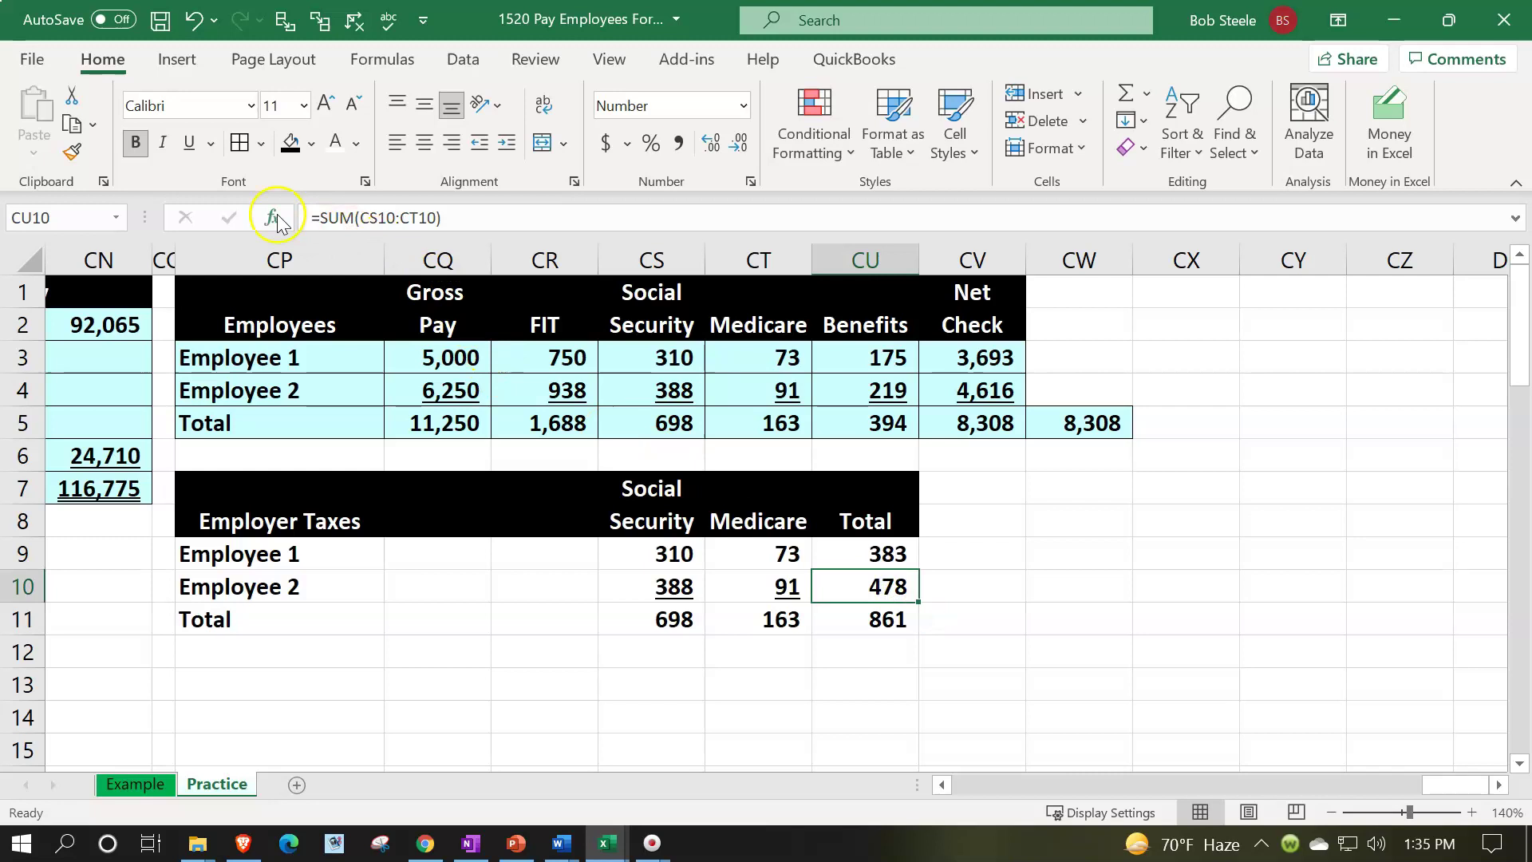
click(198, 151)
key(Down)
text(=sum()
key(Up)
key(shift+Up)
key(Return)
Add a cross-check of the employer tax total in CV11 that sums CS11:CT11.
key(Up)
key(Right)
text(+sum()
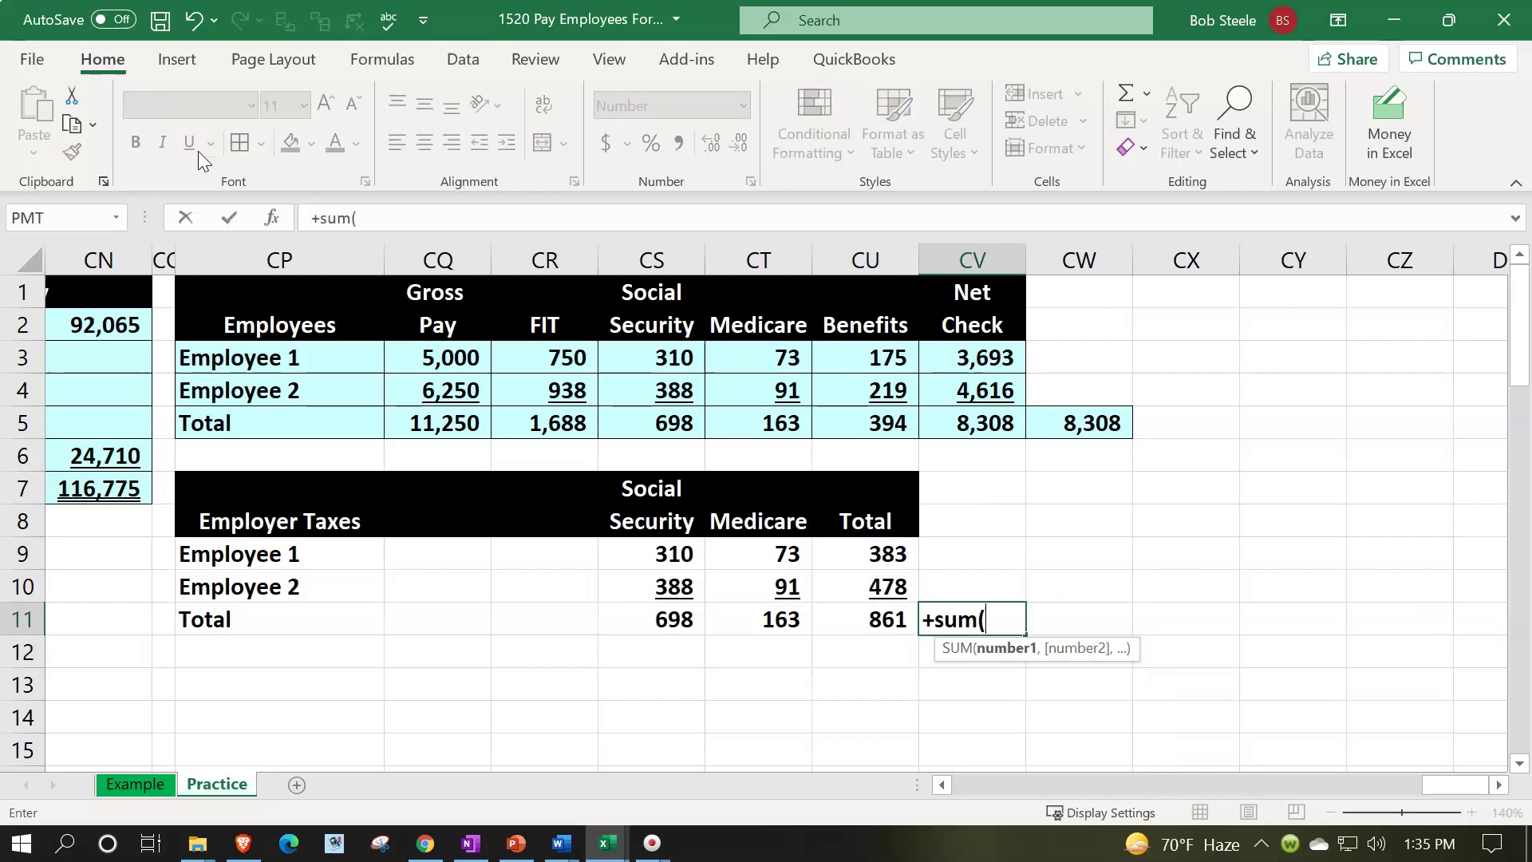
key(Left)
key(Left)
key(shift+Left)
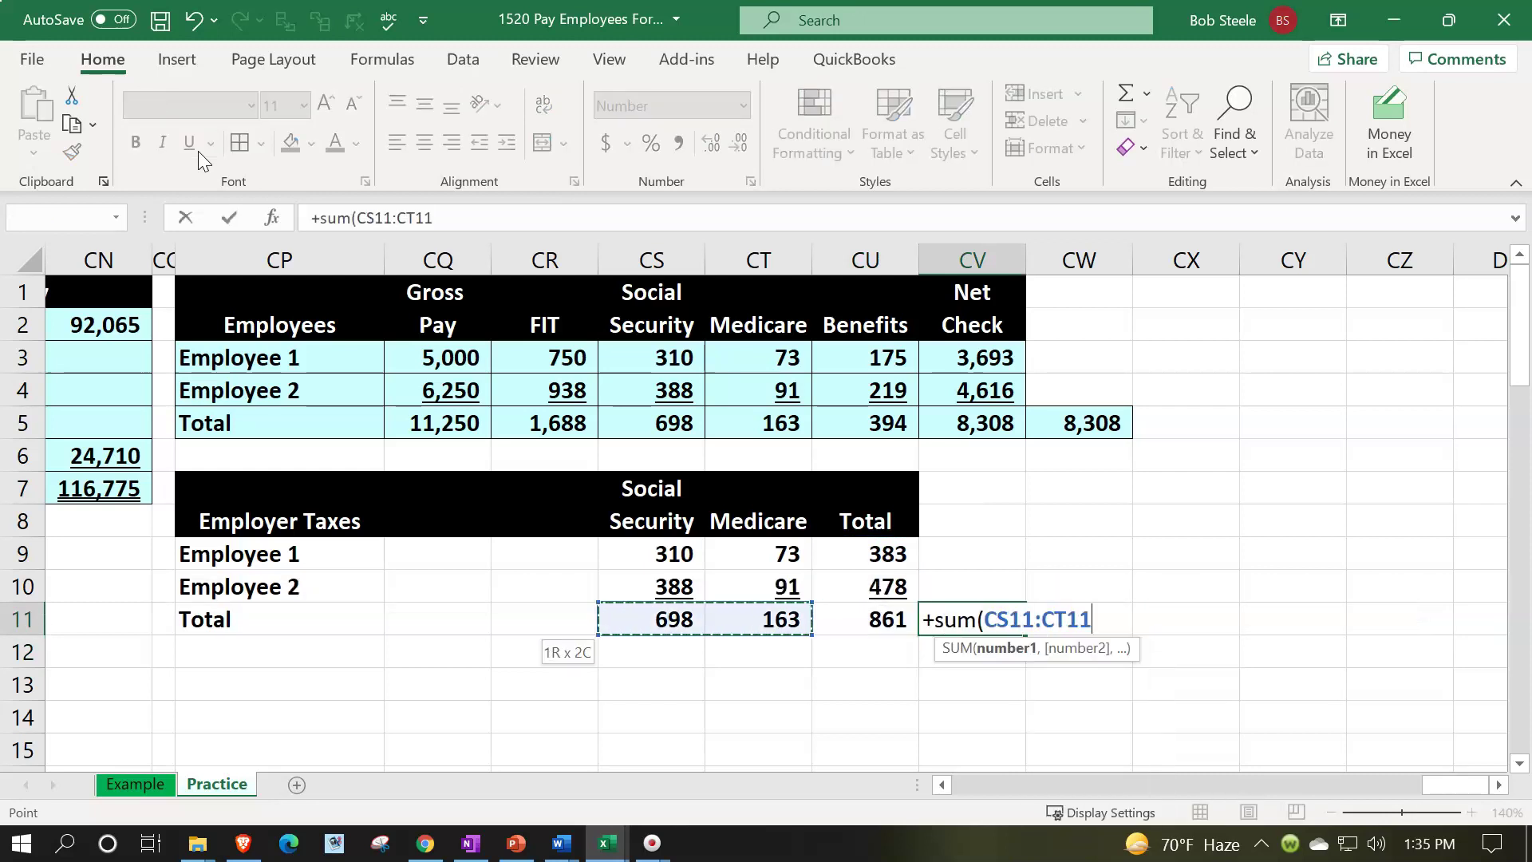
key(Return)
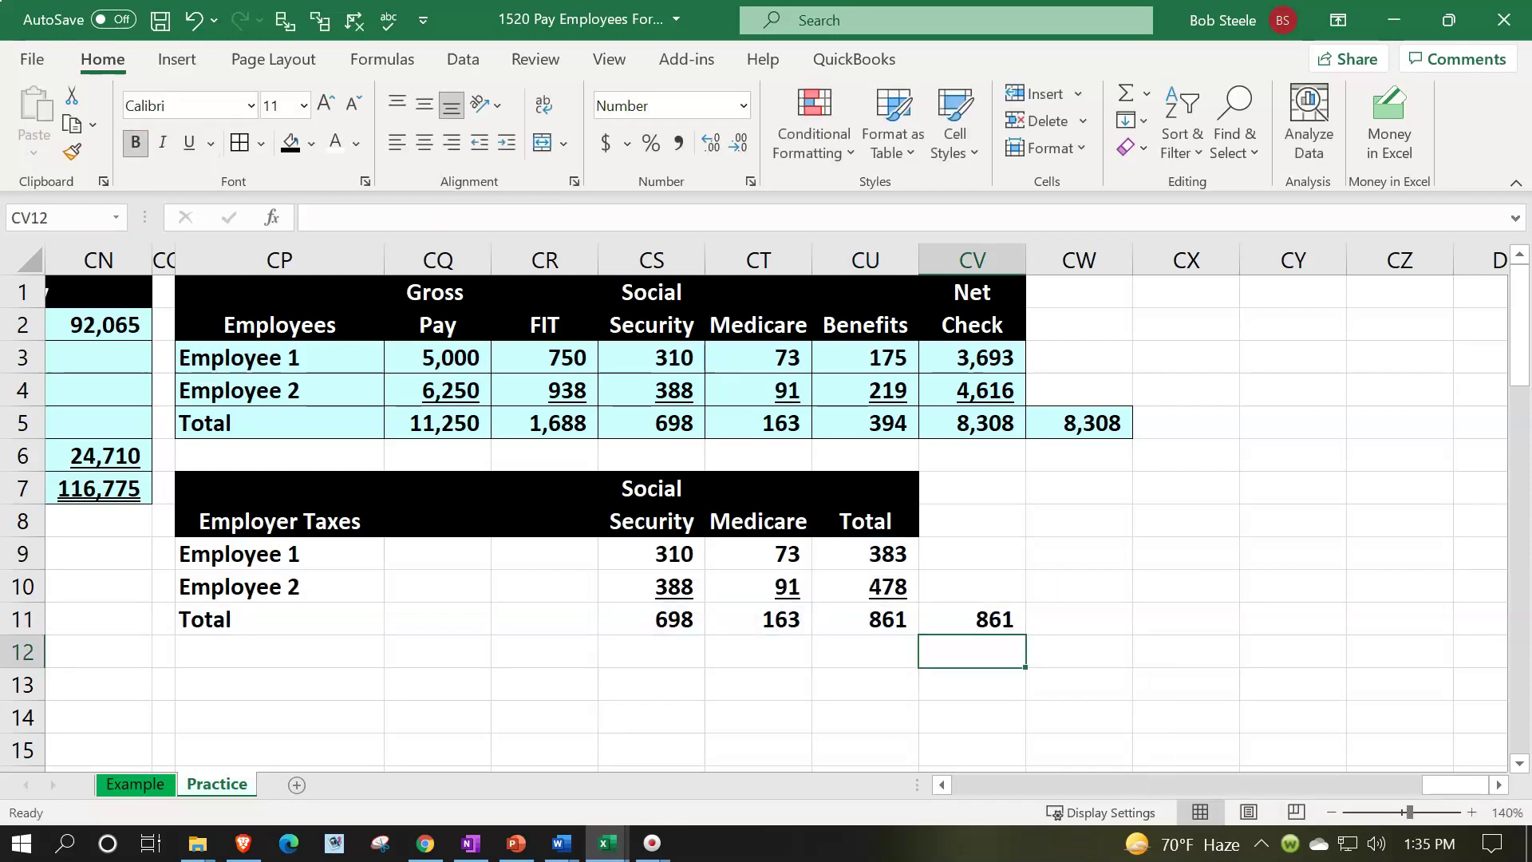
Apply all borders and the recent light blue fill to CP9:CU11 and the check cell CV11.
drag(318, 550, 847, 612)
ctrl+click(952, 609)
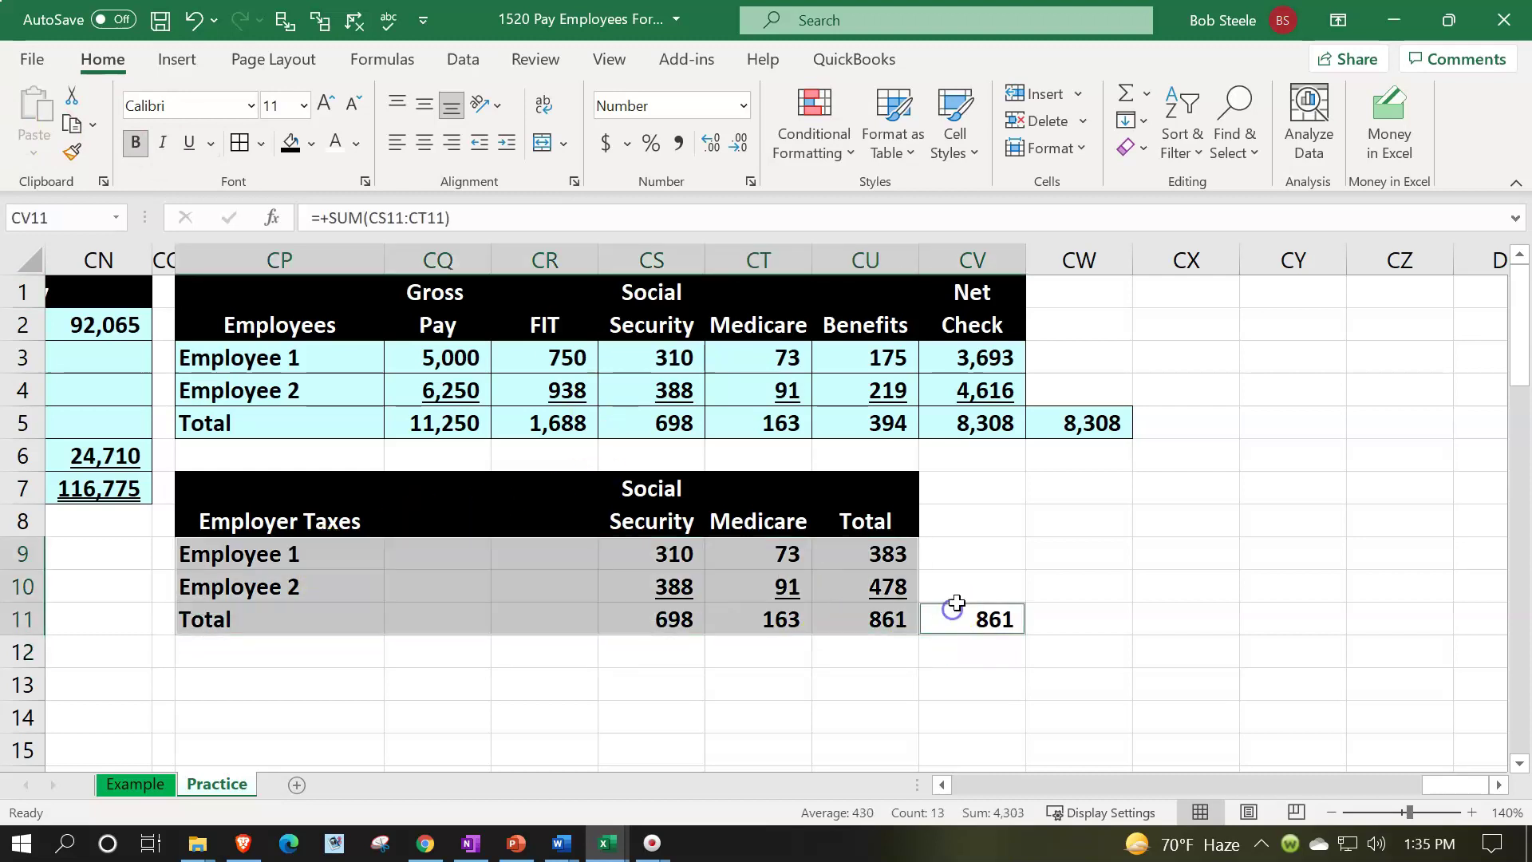
click(239, 142)
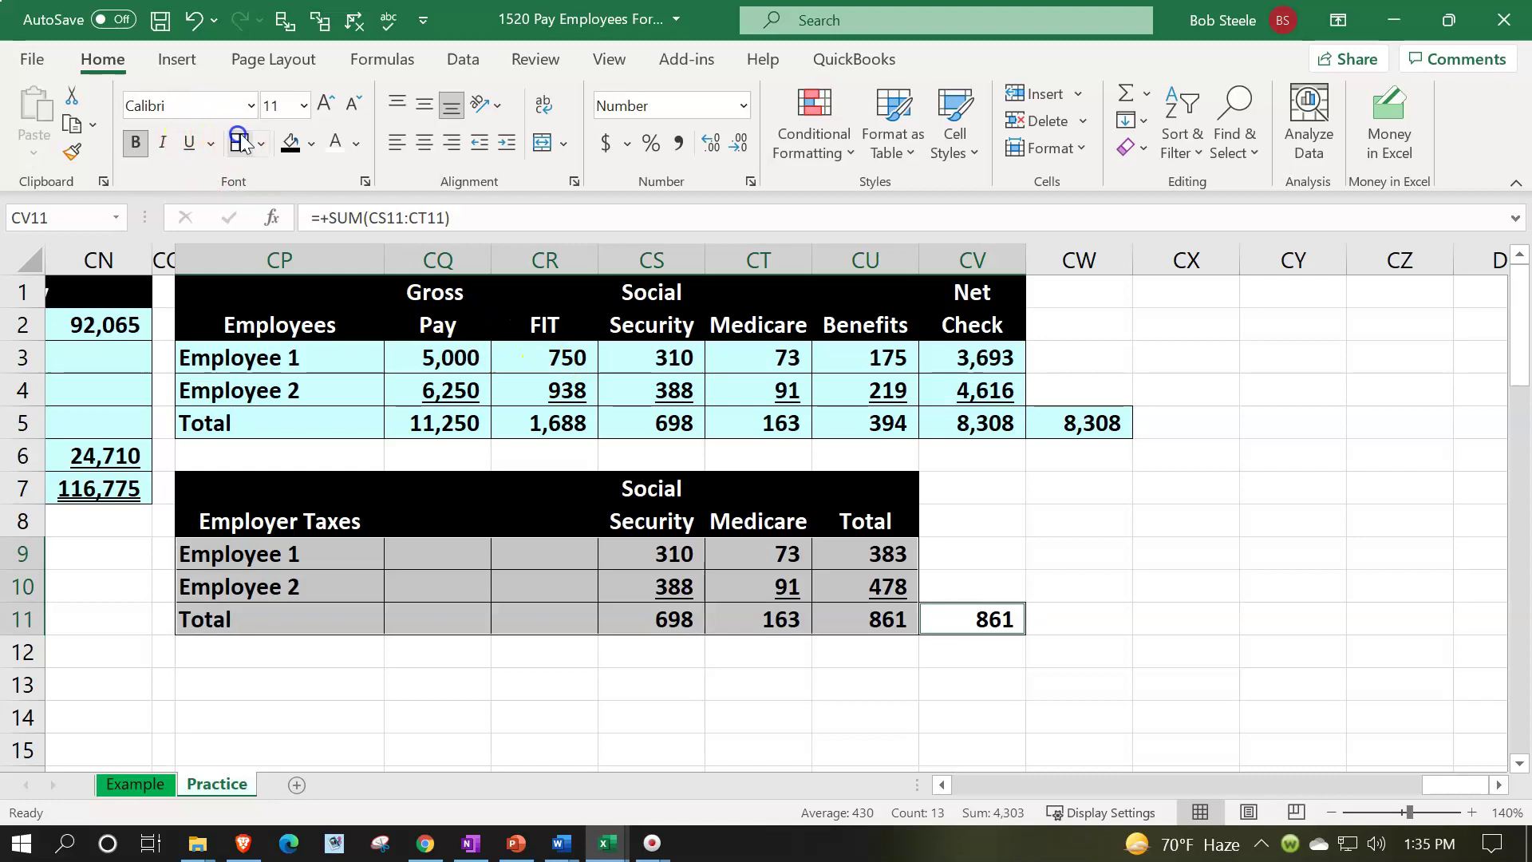
click(311, 143)
click(289, 436)
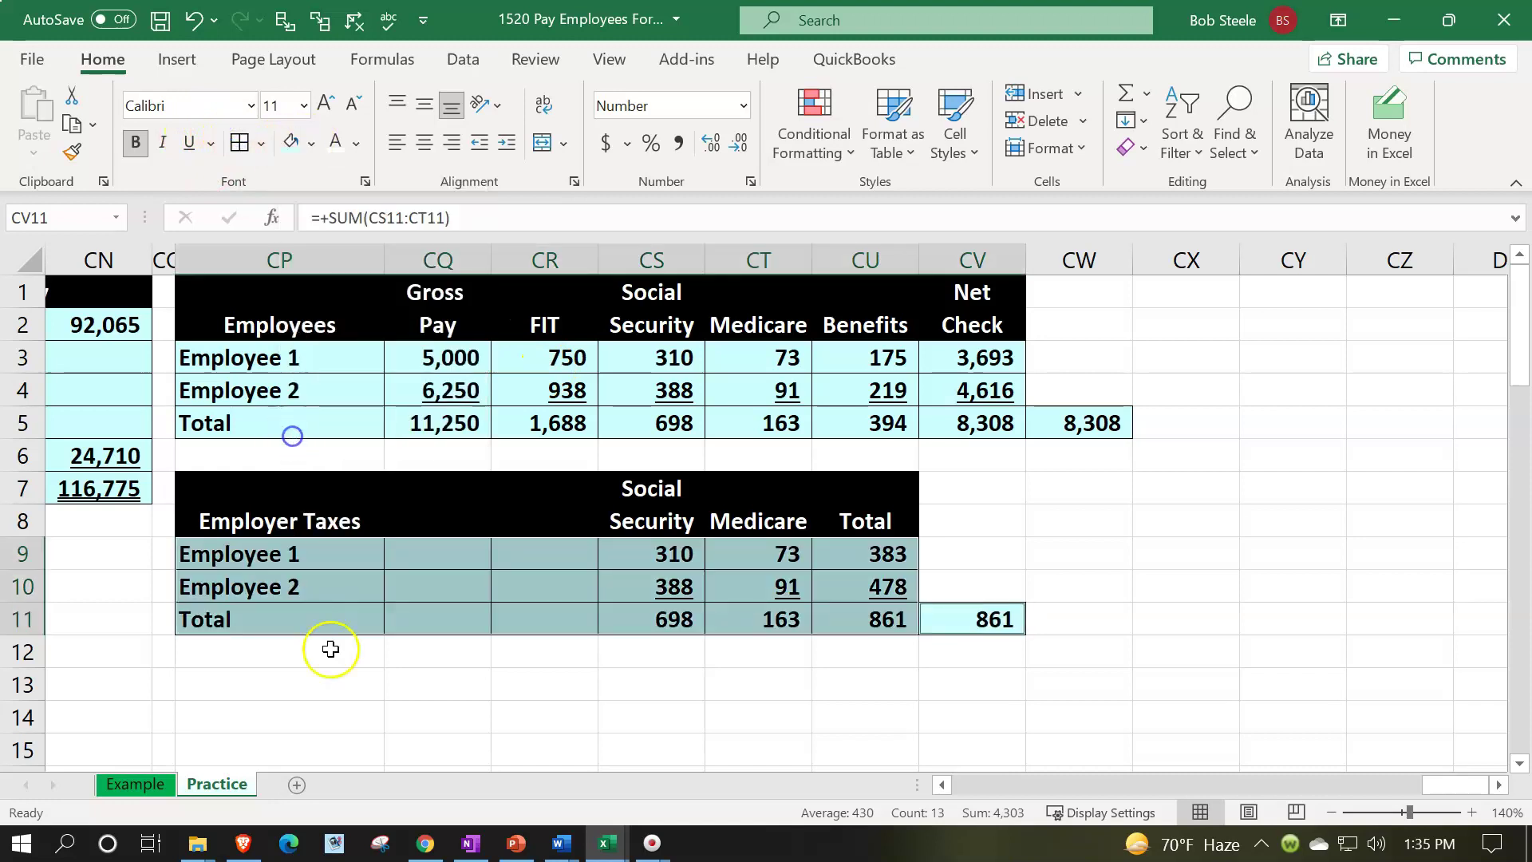
Enter the section title "Total Increase to Payroll Liabilities" in CP13.
click(304, 683)
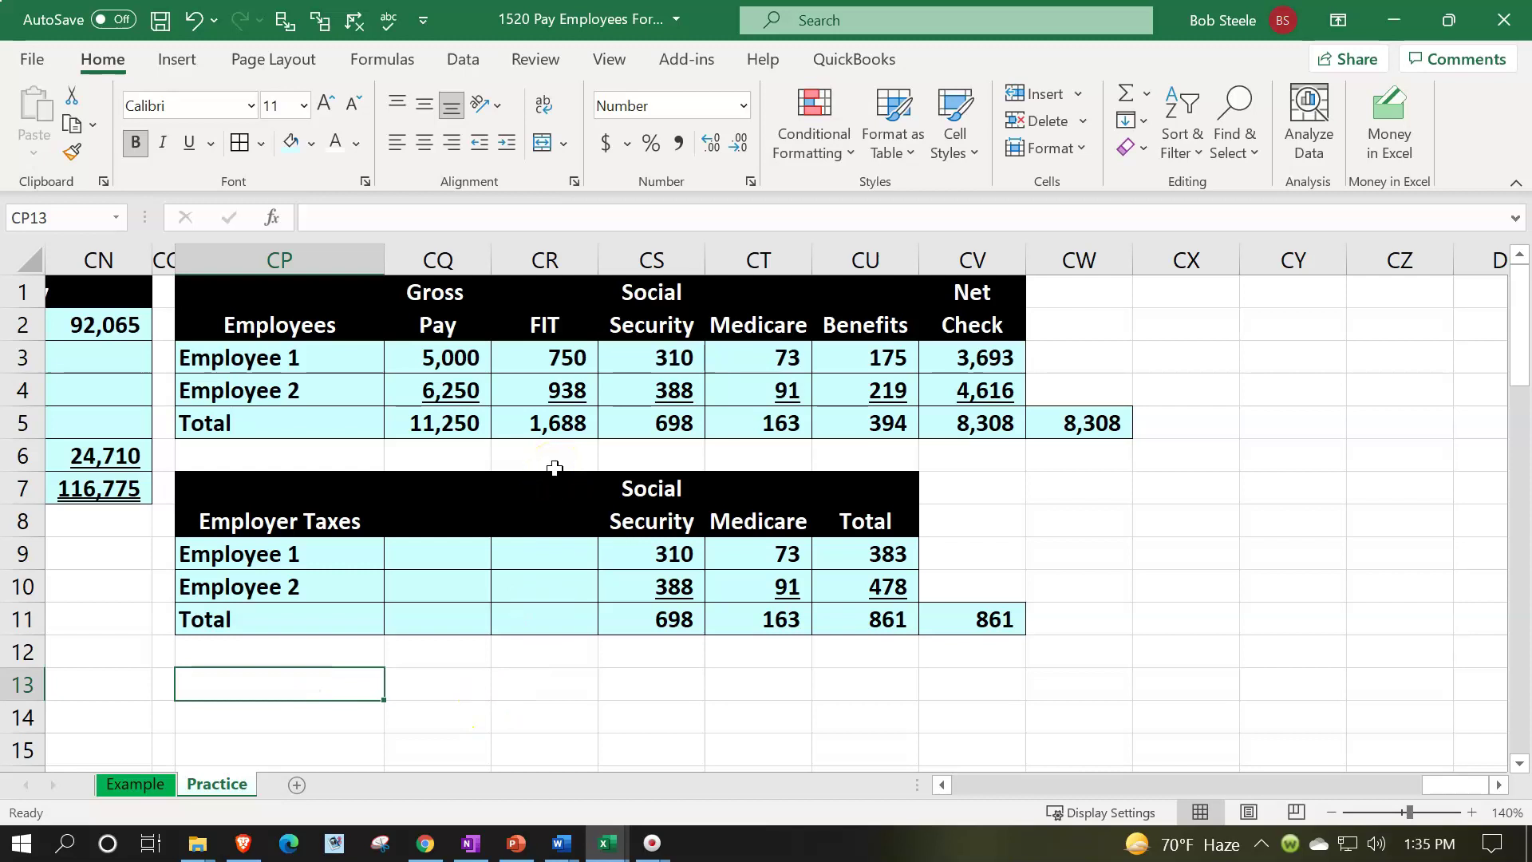
text(Total Increase to Payroll Liabilities)
key(ctrl+Return)
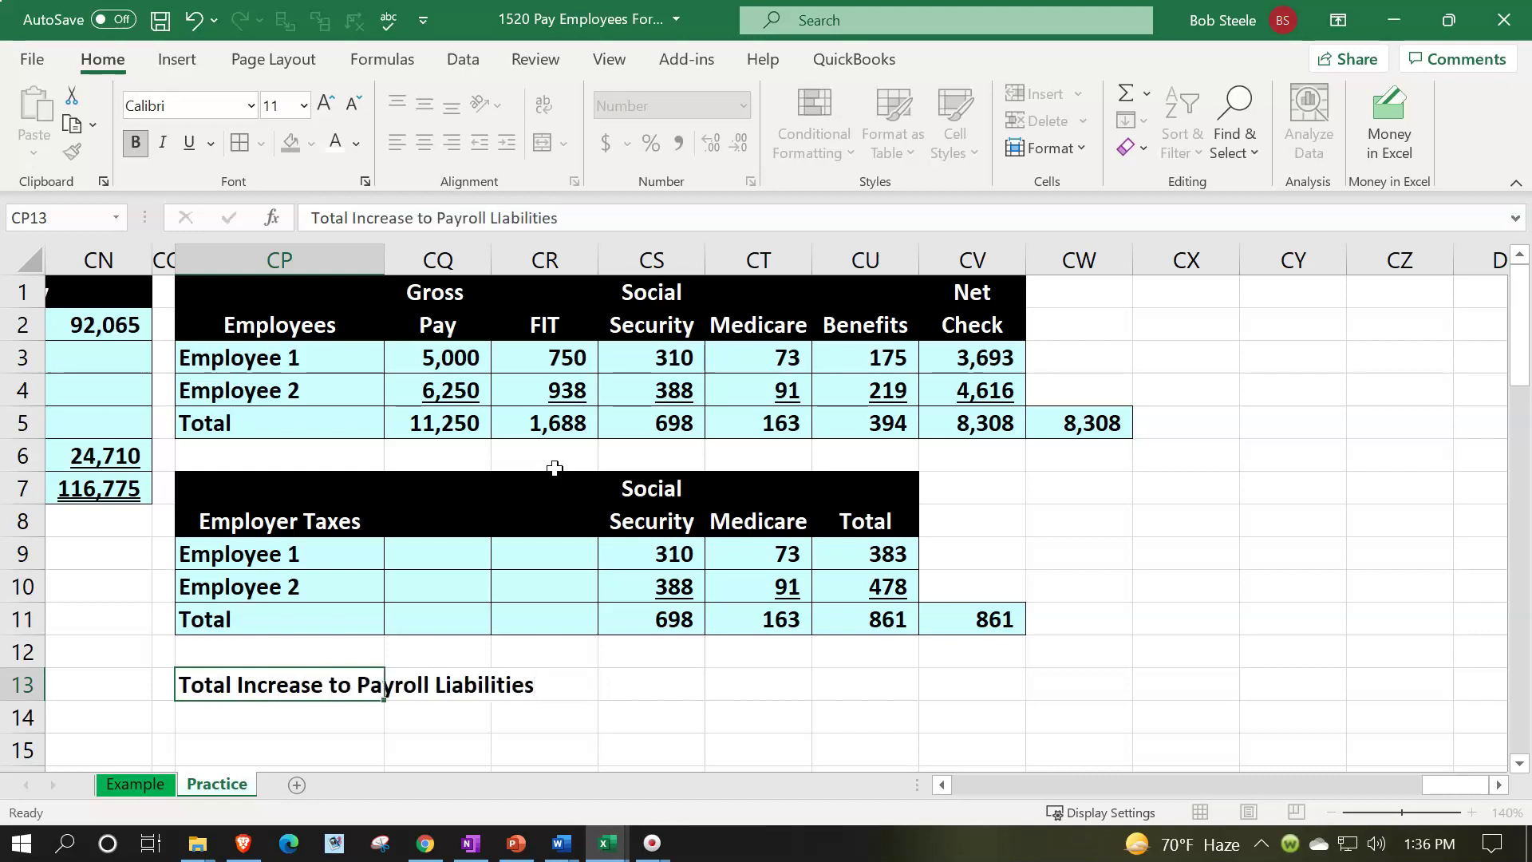
key(Return)
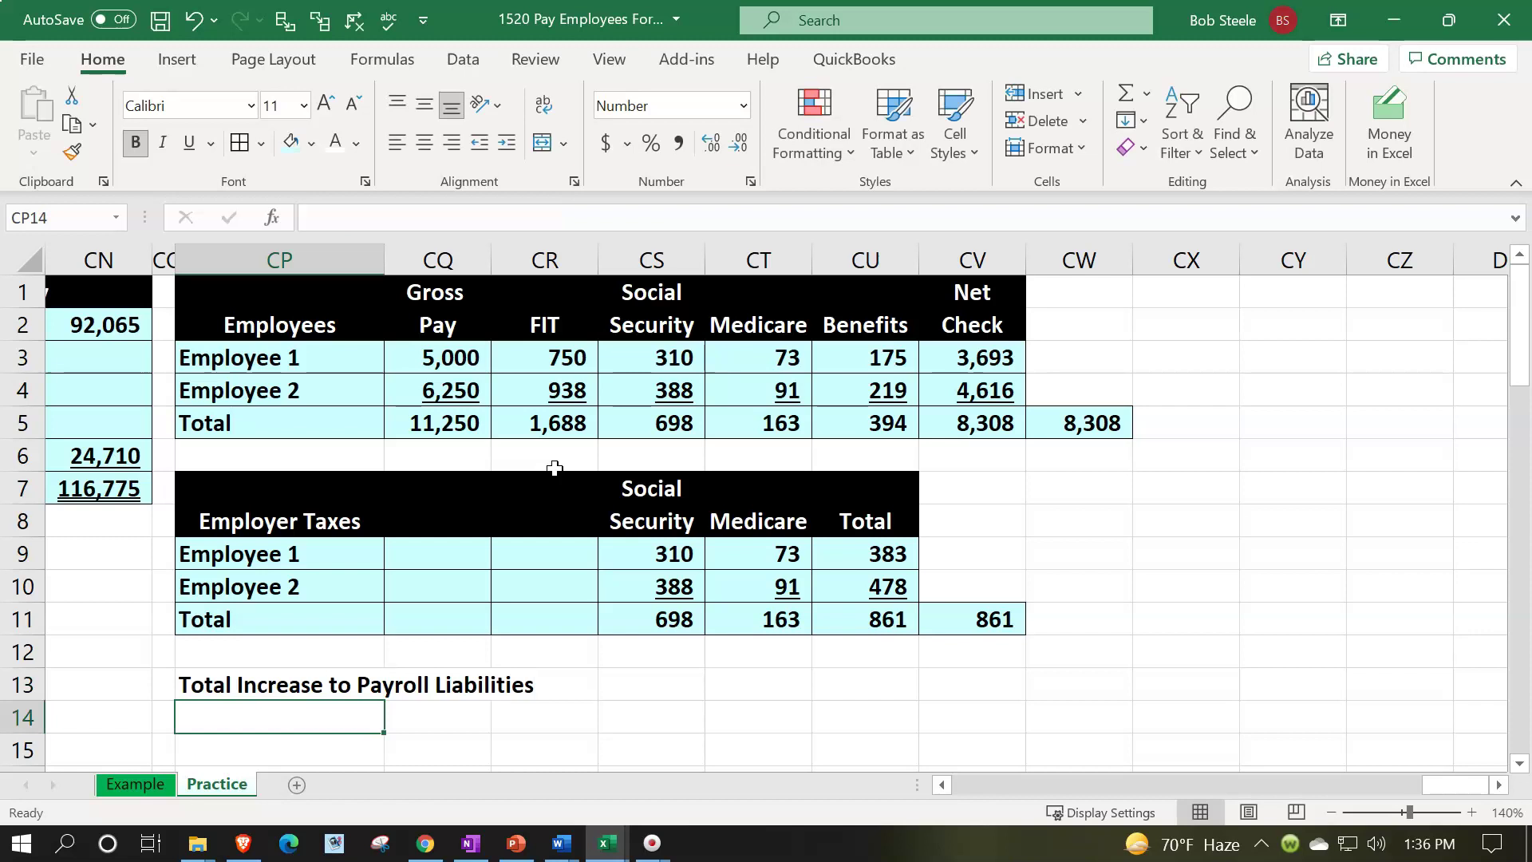
Add the two-line Social Security heading in CS13:CS14 by linking the cells to CS7 and CS8.
key(Right)
key(Right)
key(Right)
key(Up)
text(+)
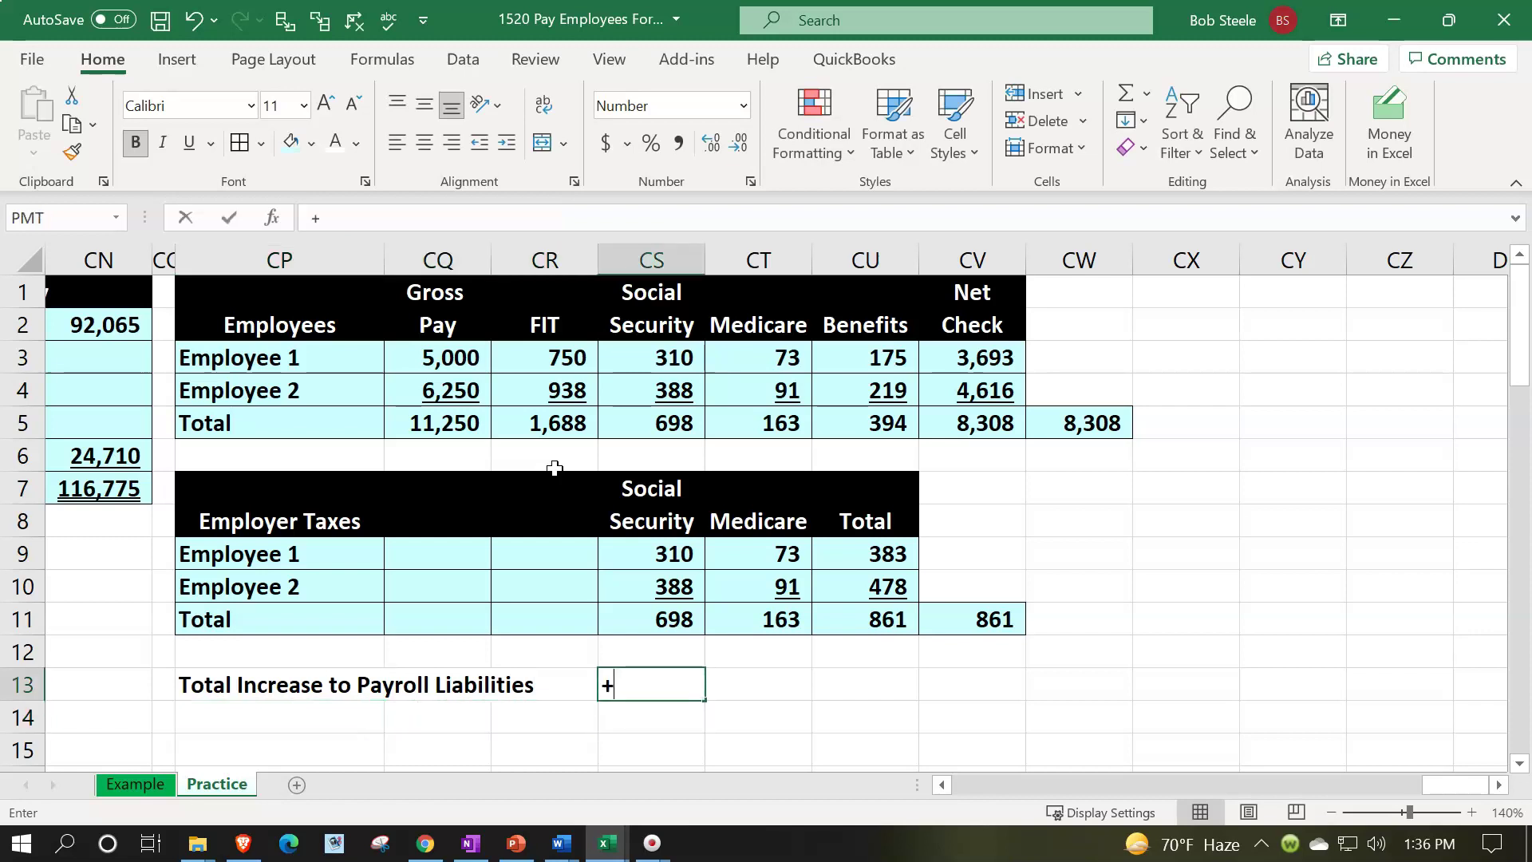
key(Up)
key(Up)
key(Up)
key(Up)
key(Up)
key(Up)
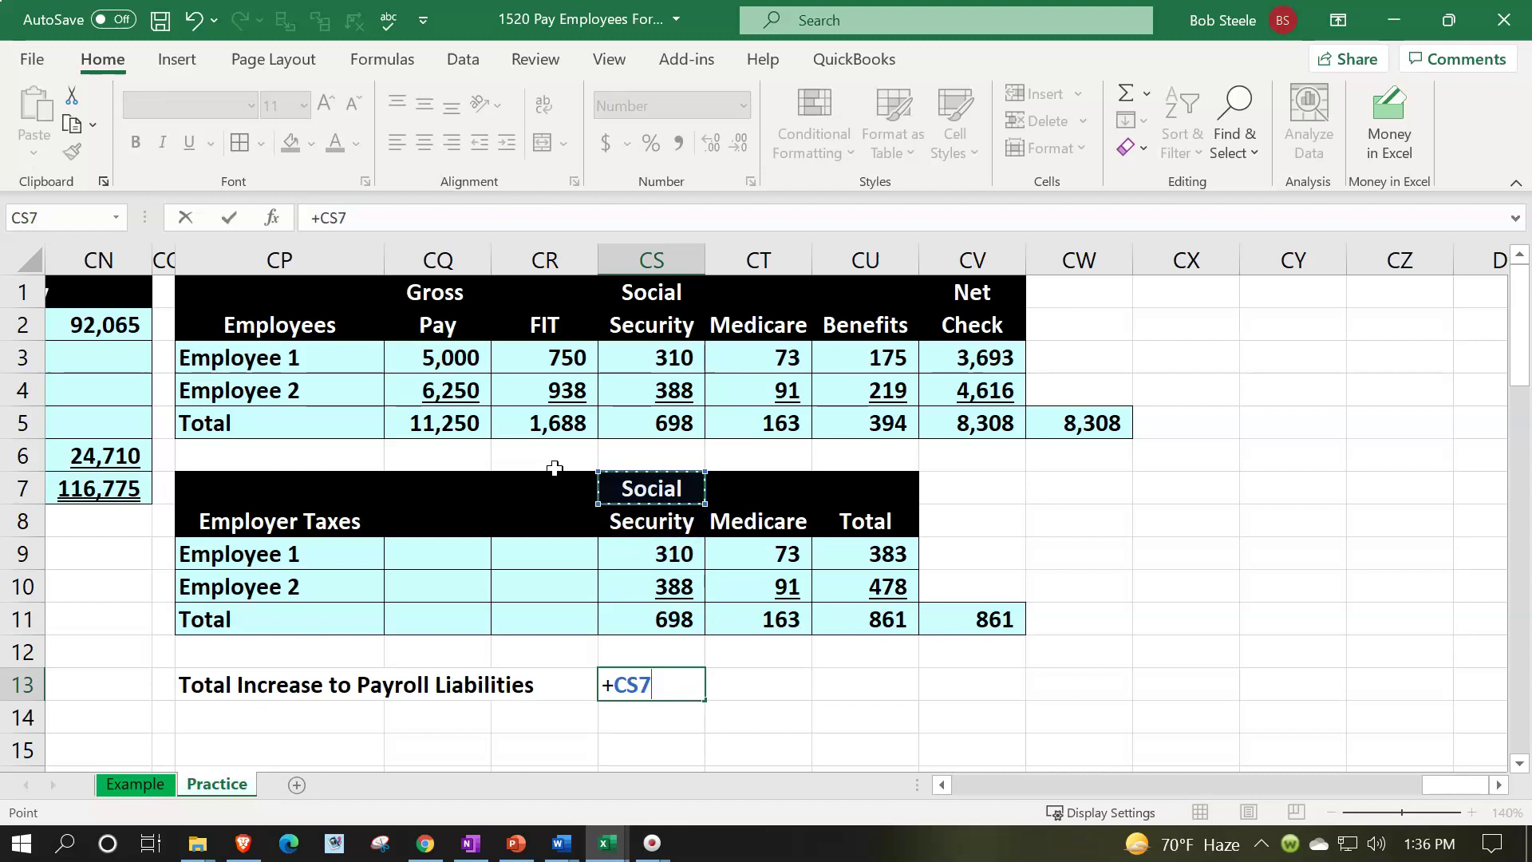
key(Return)
text(+)
key(Up)
key(Up)
key(Up)
key(Up)
key(Up)
key(Up)
key(Tab)
Add the Medicare heading in CT14 by linking it to the employer taxes heading in CT8.
text(+)
key(Up)
key(Up)
key(Up)
key(Up)
key(Up)
key(Up)
key(Return)
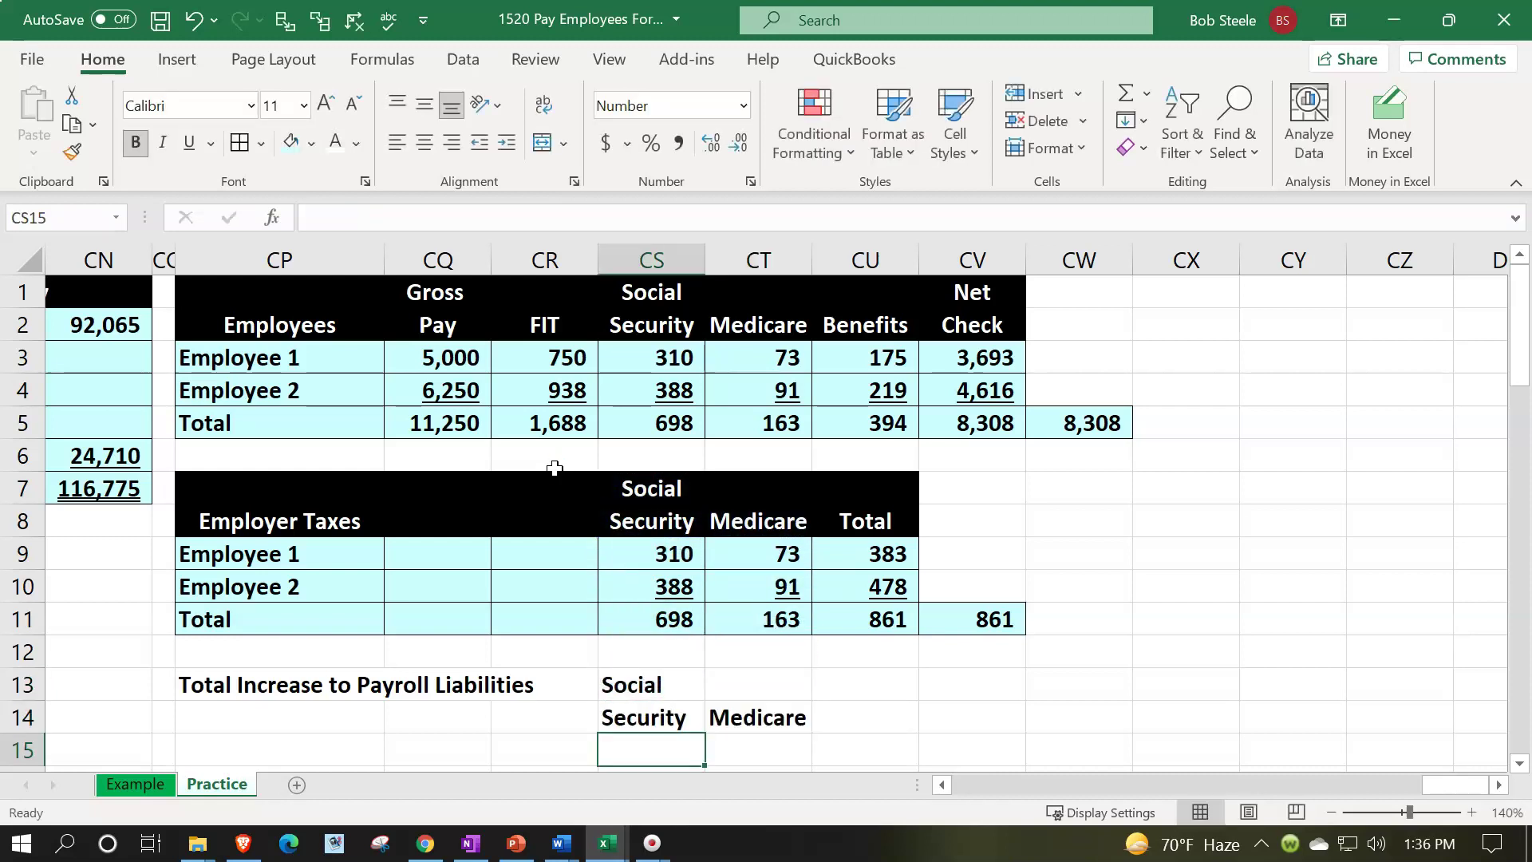
Move the "Total Increase to Payroll Liabilities" title from CP13 down to CP14.
click(301, 684)
drag(301, 699, 301, 710)
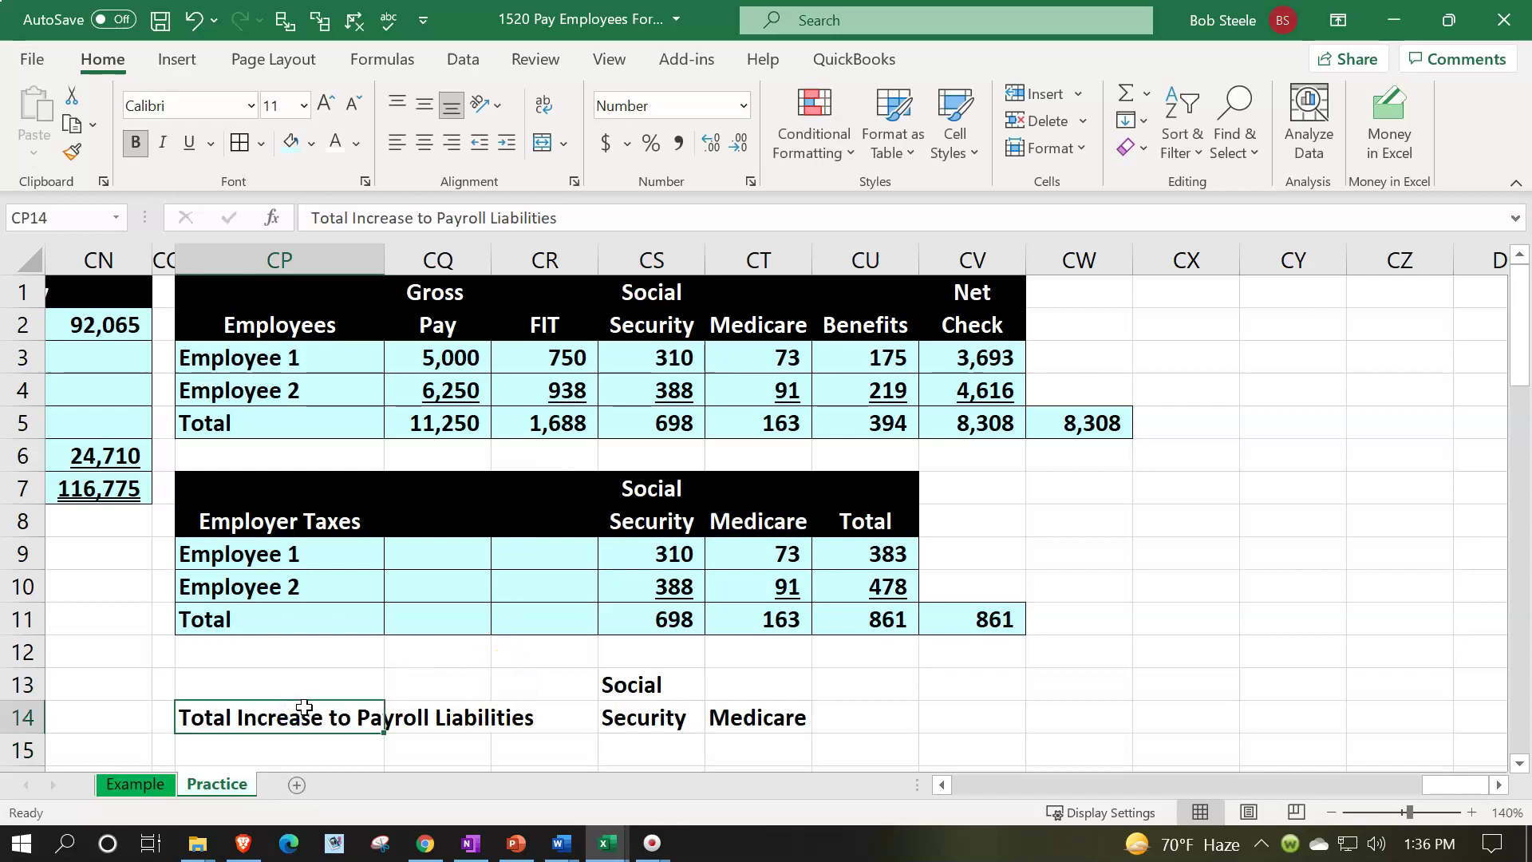
drag(304, 678, 774, 702)
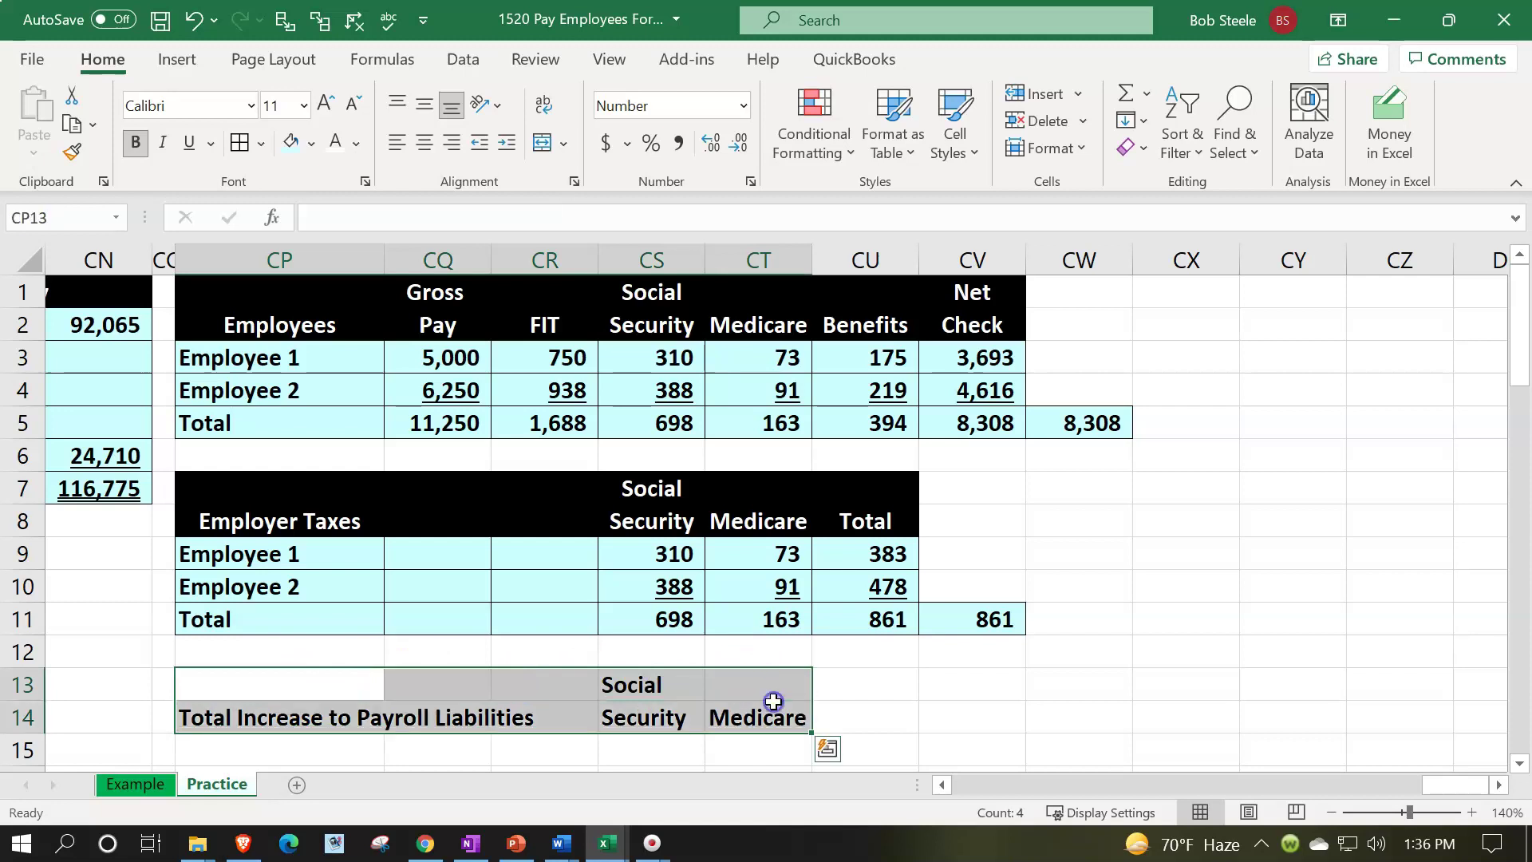
Link CU14 to the Benefits heading in CU2 and enter the heading "Total" in CV14.
click(857, 703)
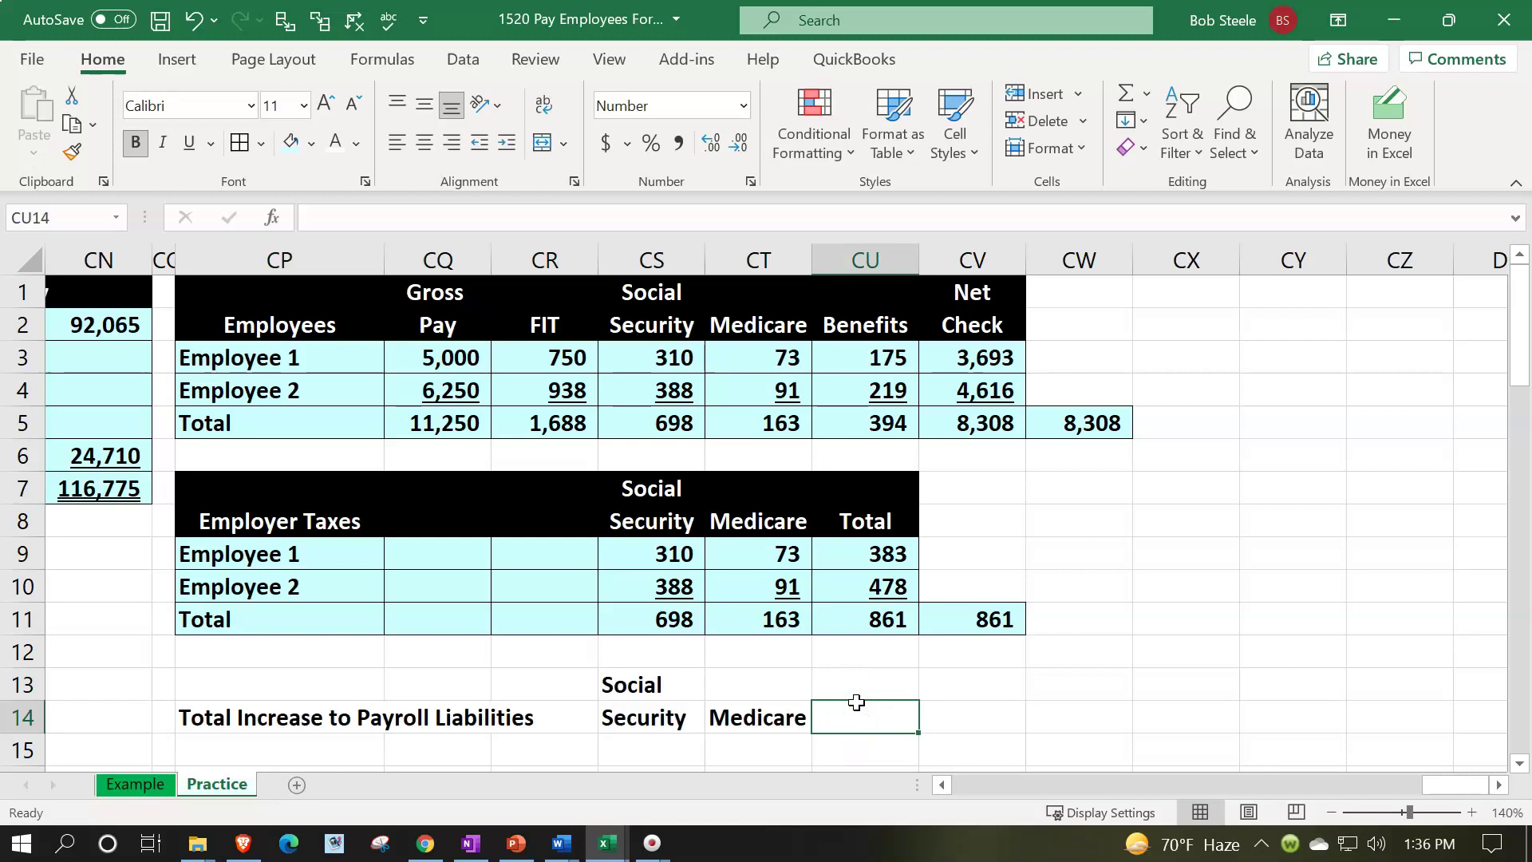
text(+)
key(Up)
key(Up)
key(Up)
key(Up)
key(Up)
key(Up)
key(Up)
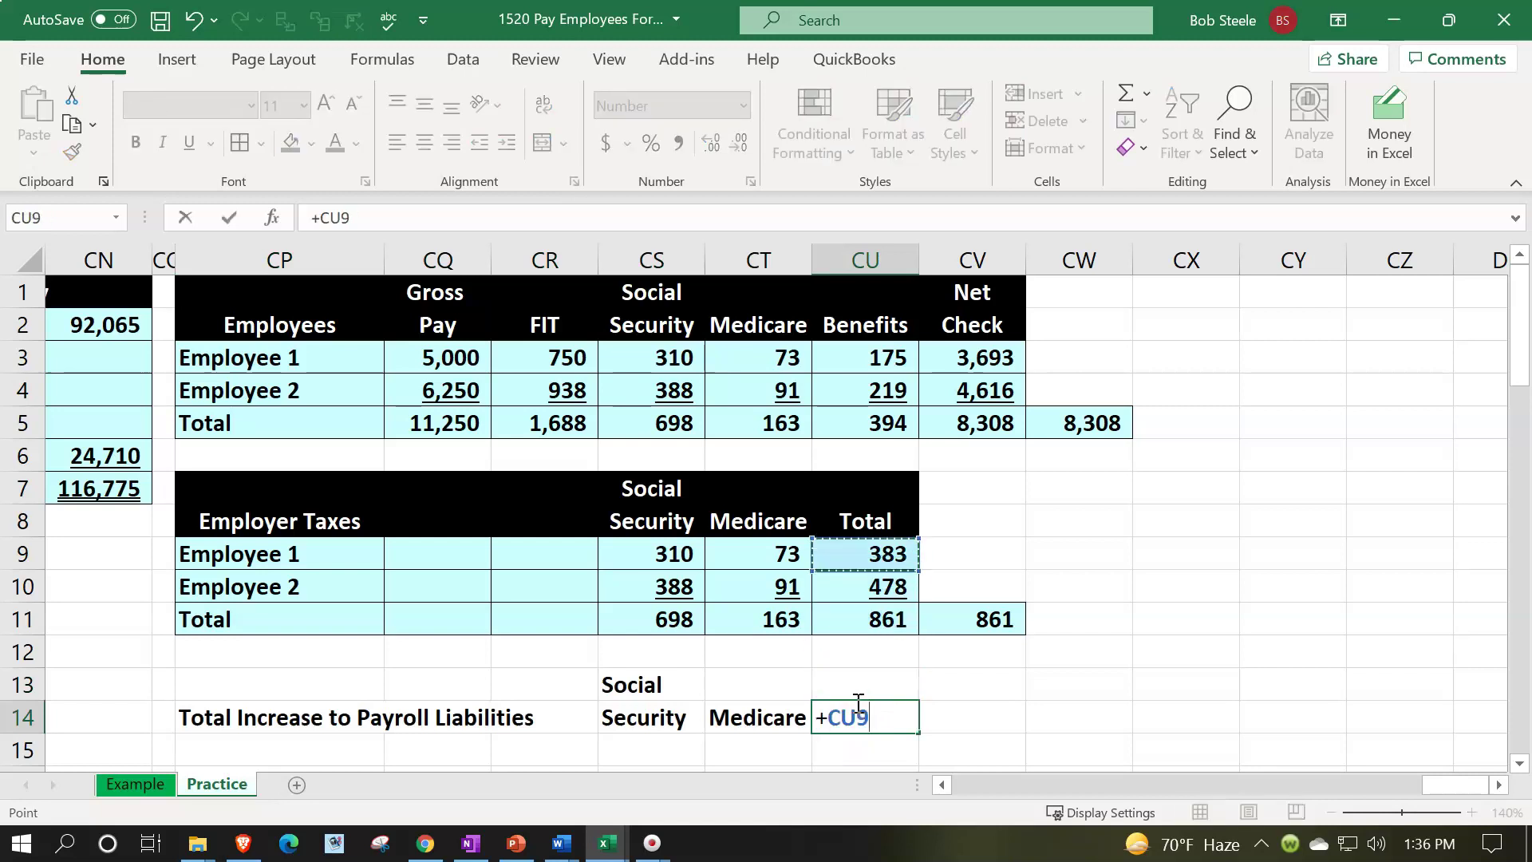
key(Up)
key(Up)
key(Up)
key(Up)
key(Up)
key(Tab)
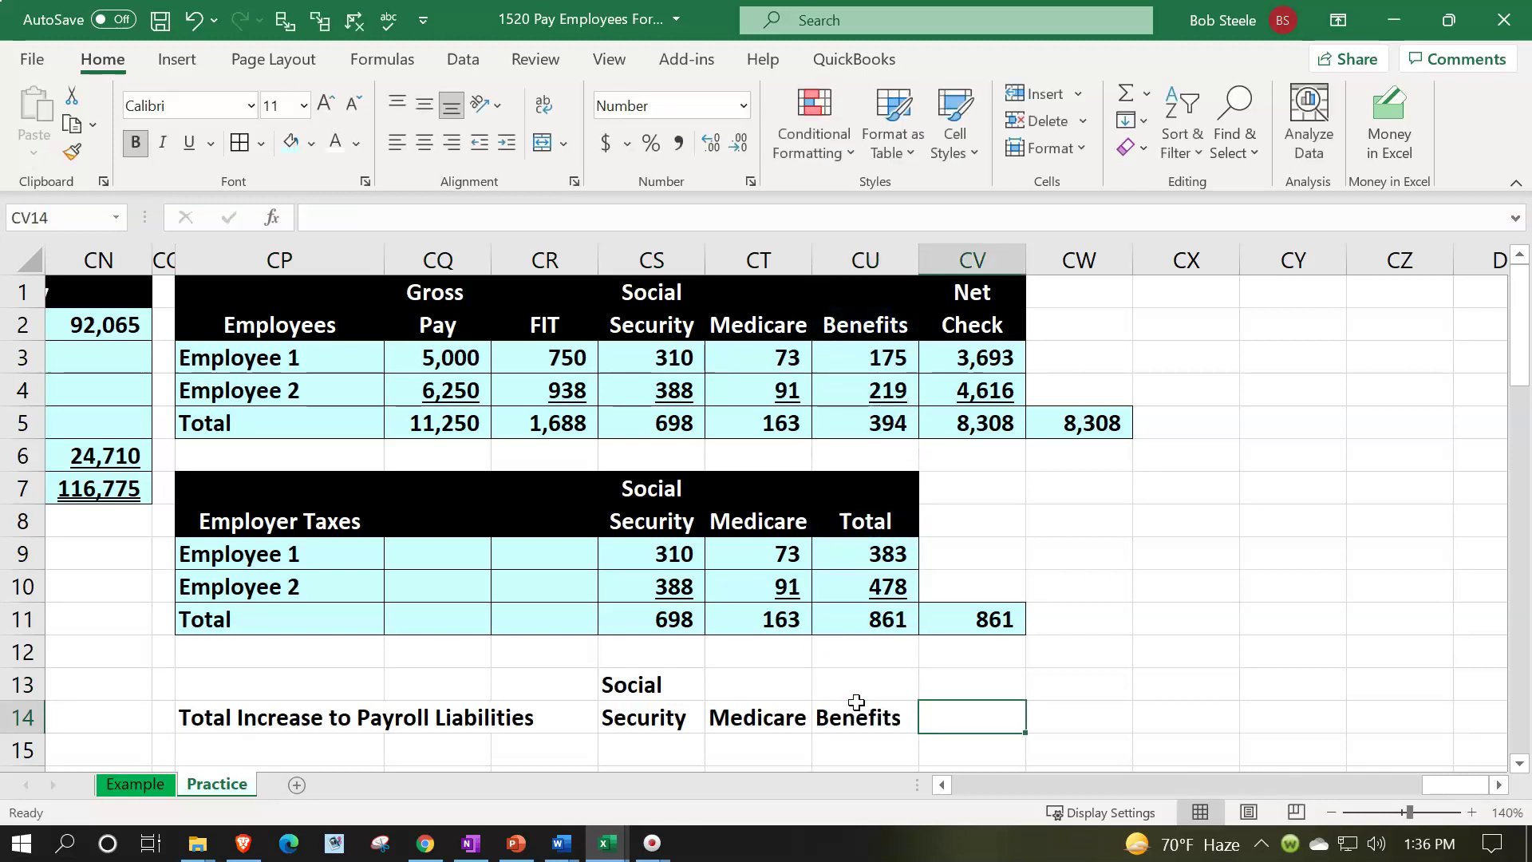
text(Tota)
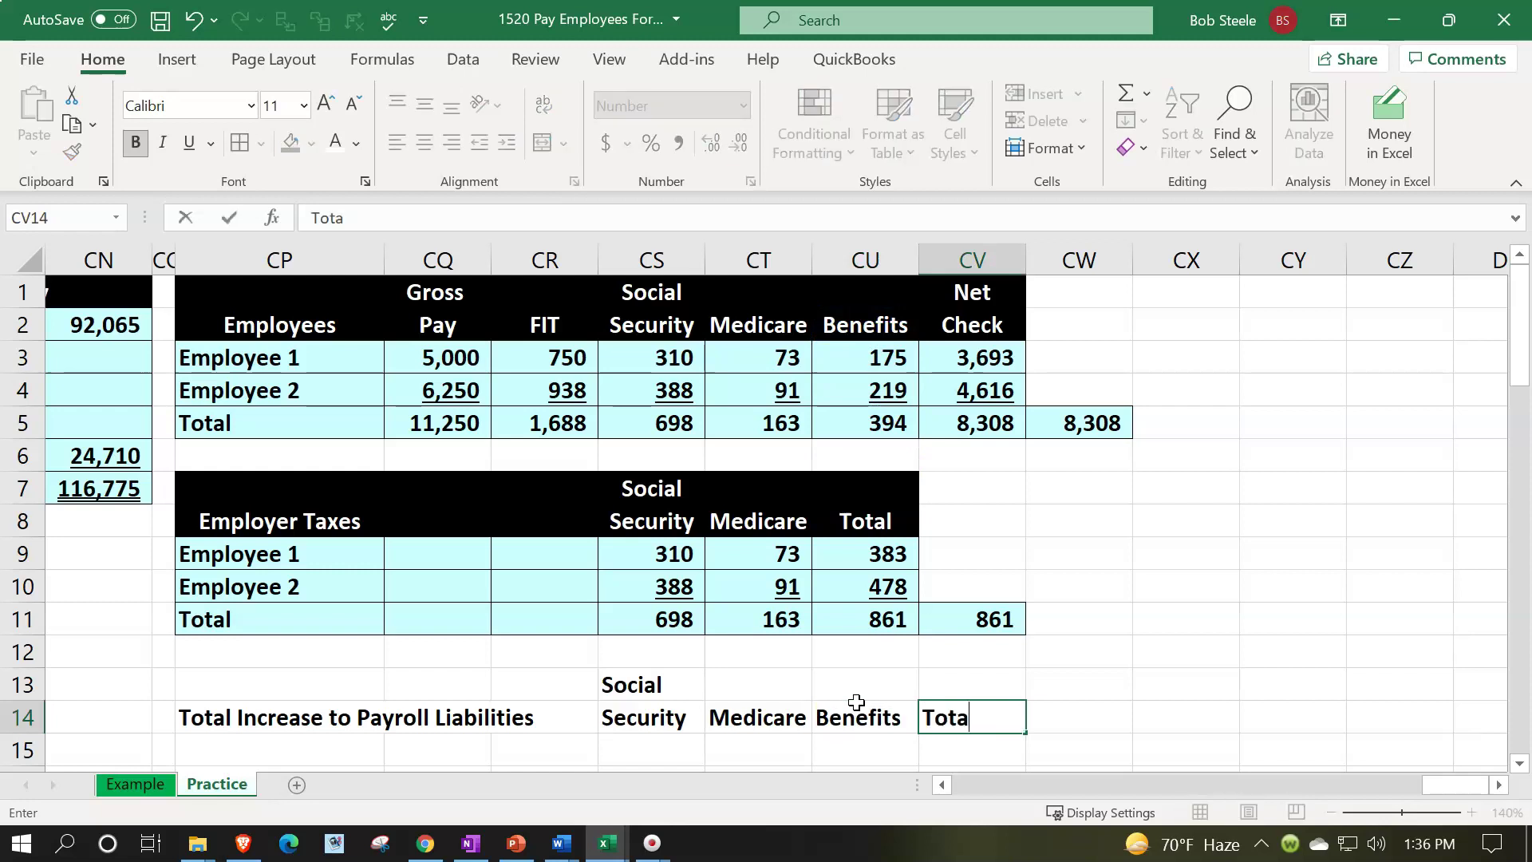
key(Return)
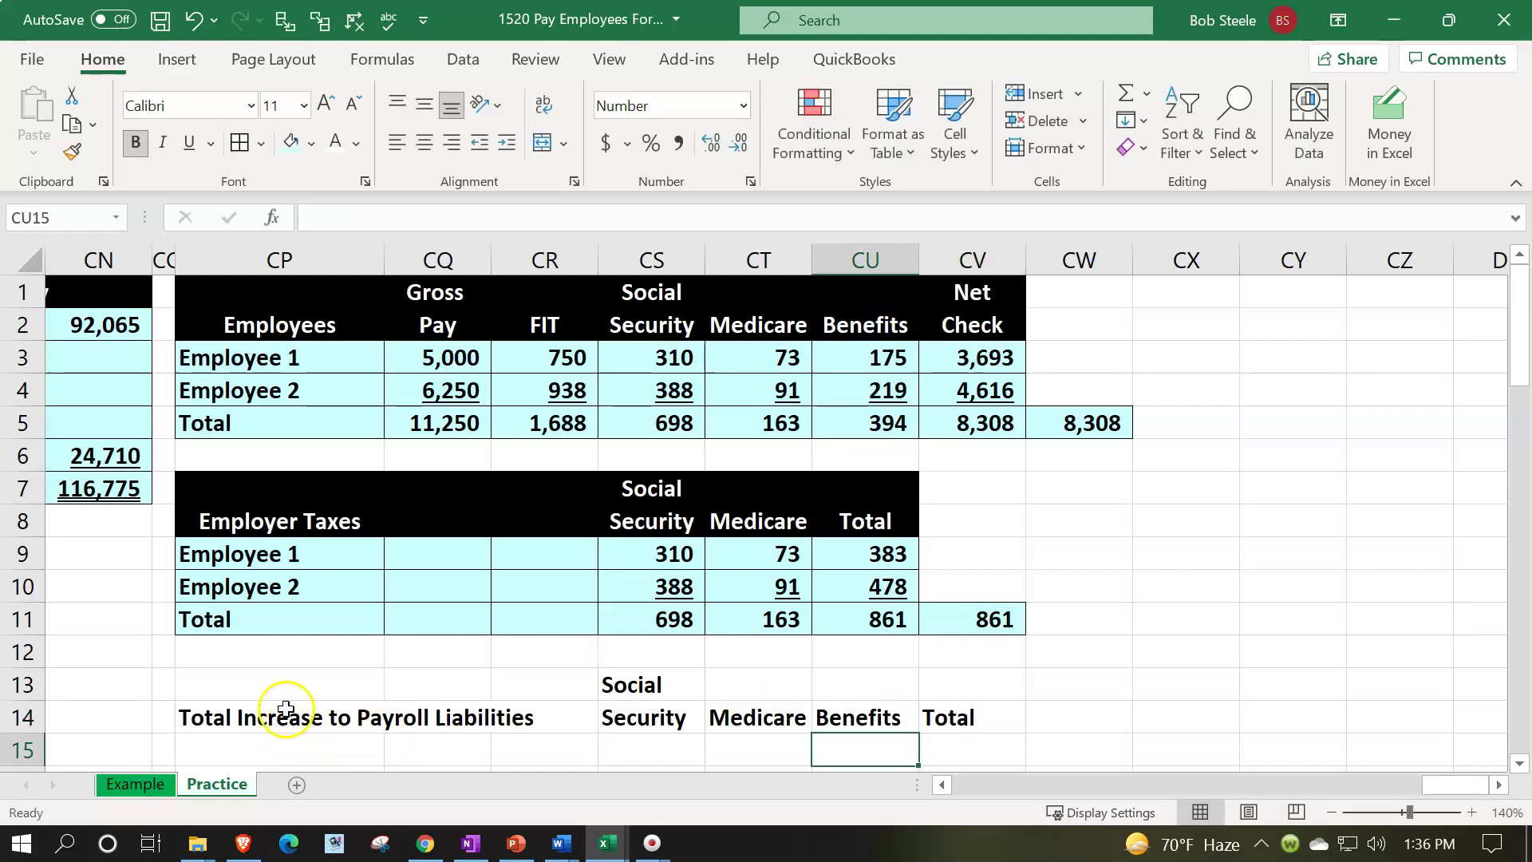
Format CP13:CV14 with black fill and white font, and center the column headings in CS13:CV14.
click(324, 691)
drag(323, 691, 945, 724)
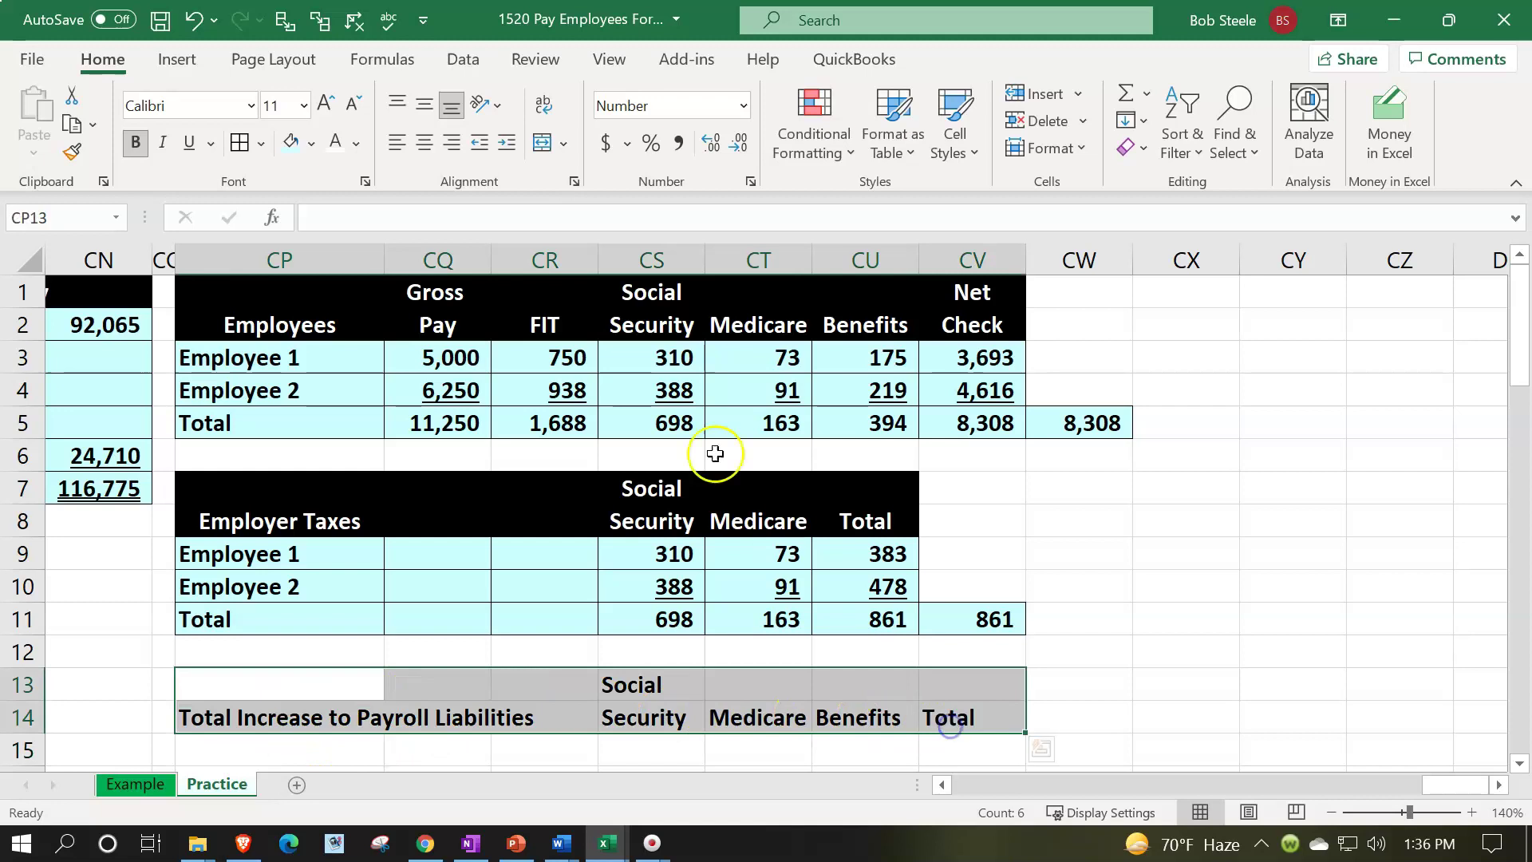
click(311, 144)
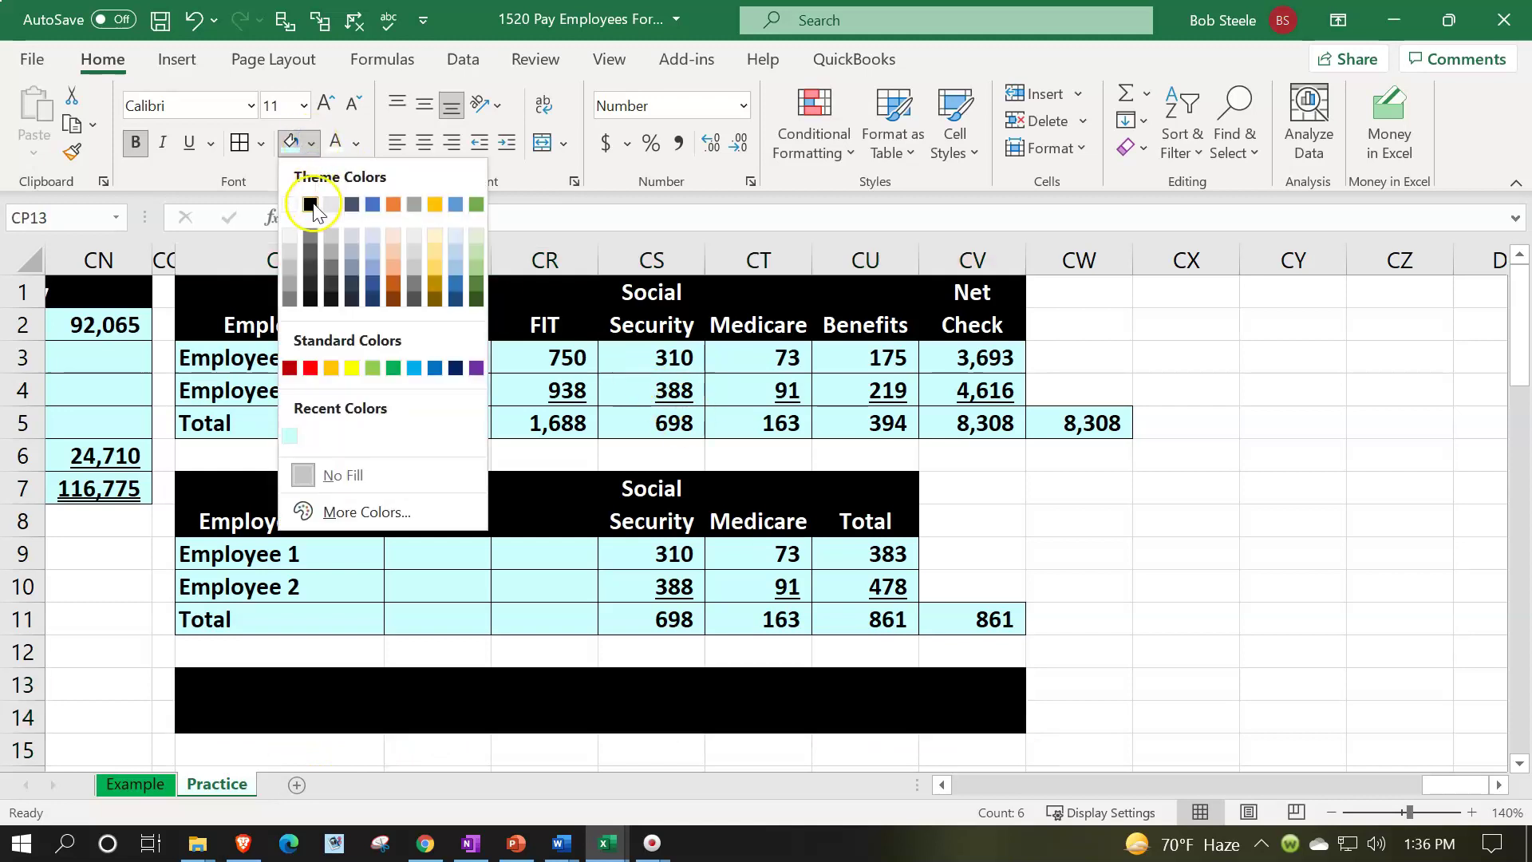
click(313, 204)
click(335, 144)
drag(651, 684, 983, 723)
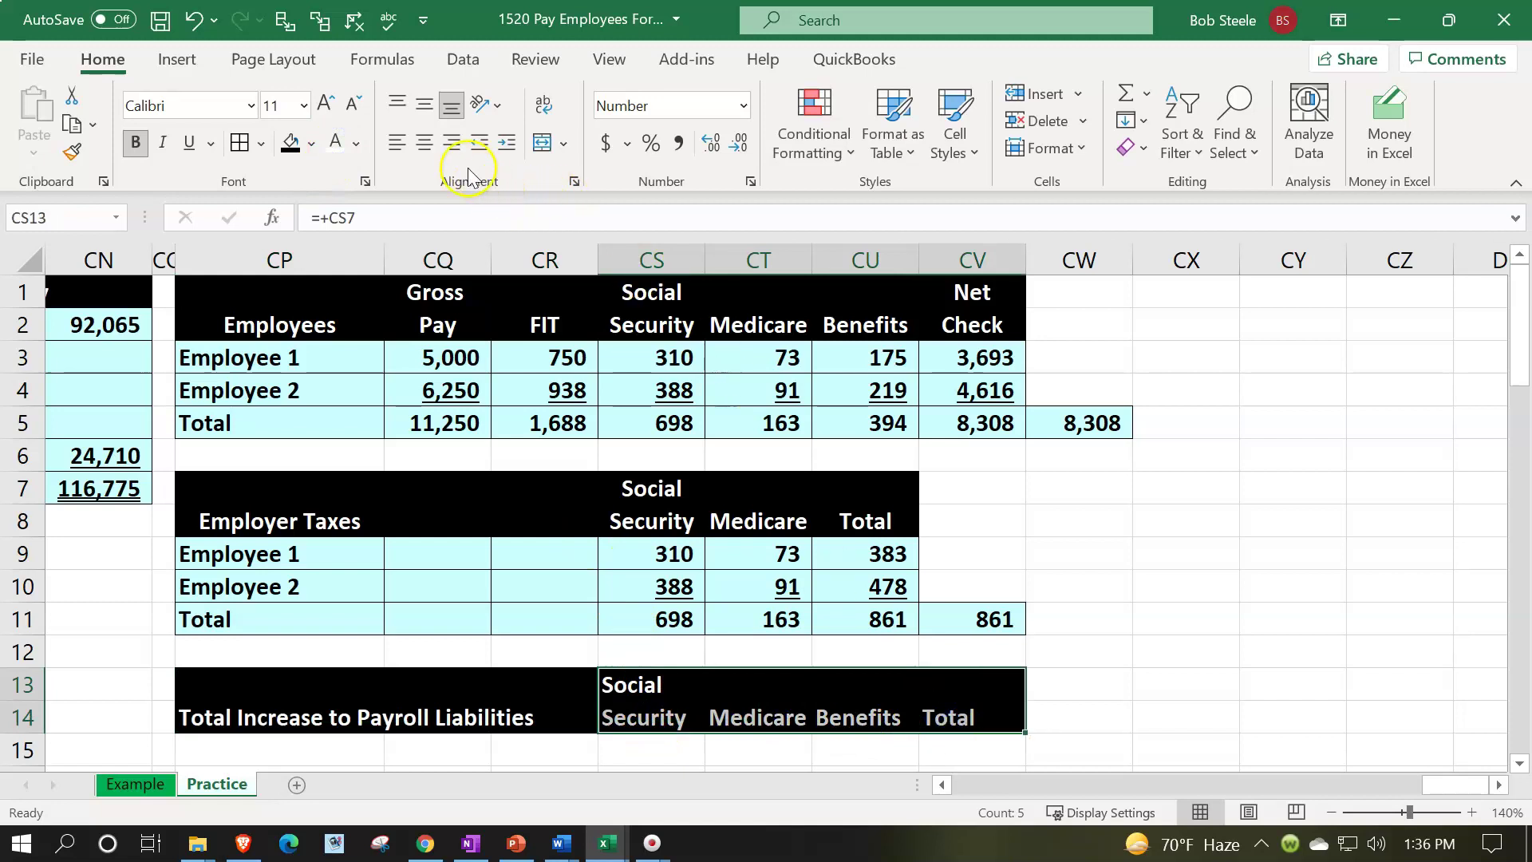
click(427, 143)
Enter the row label "Total increase to payroll liabilities" in CP15.
scroll(351, 623, down, 1)
click(308, 653)
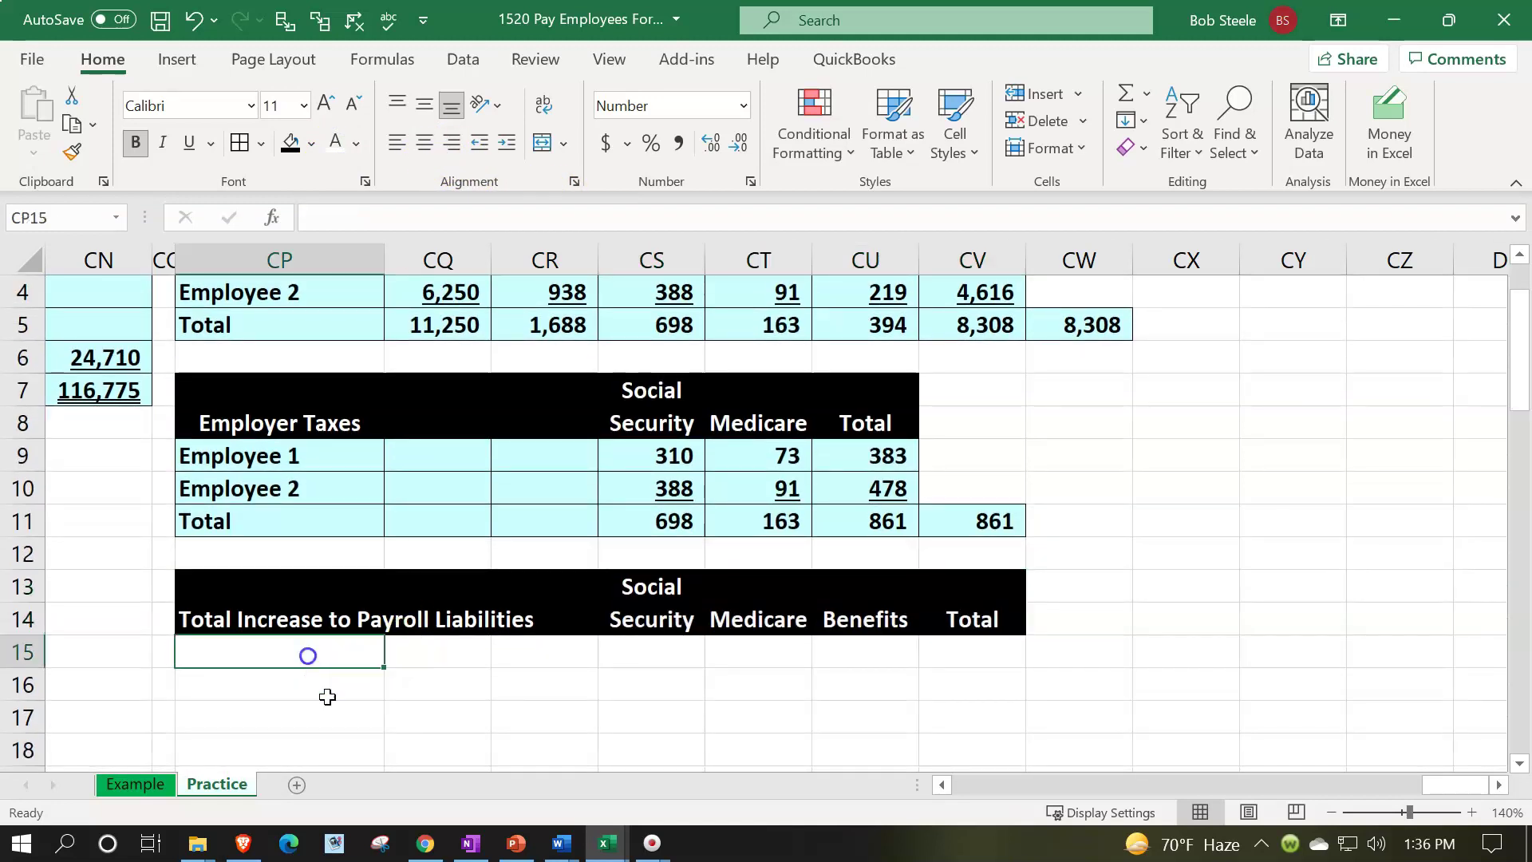
text(Total increa)
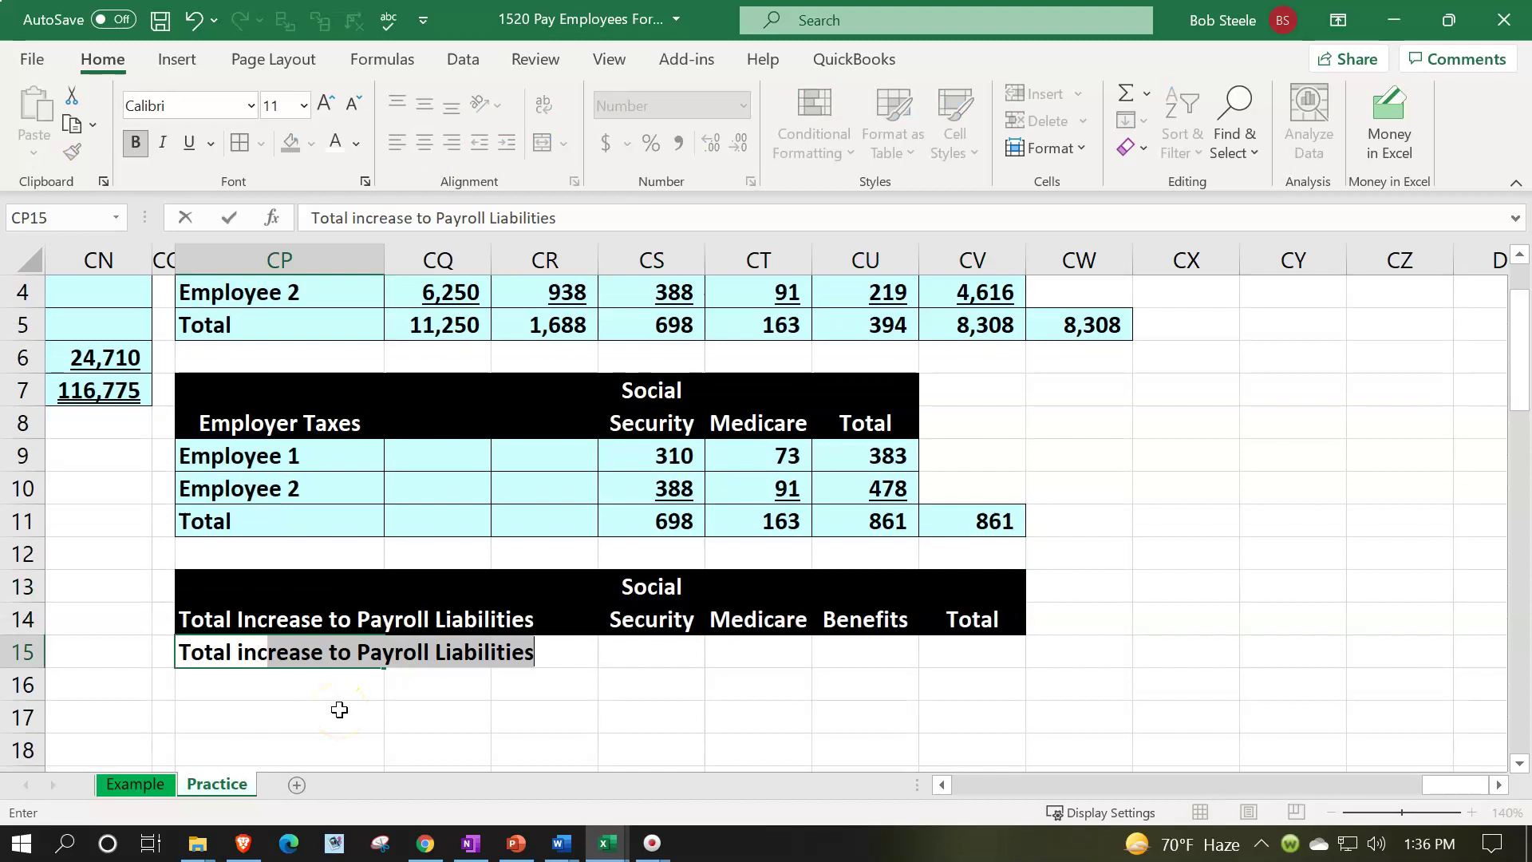
text(se to pary)
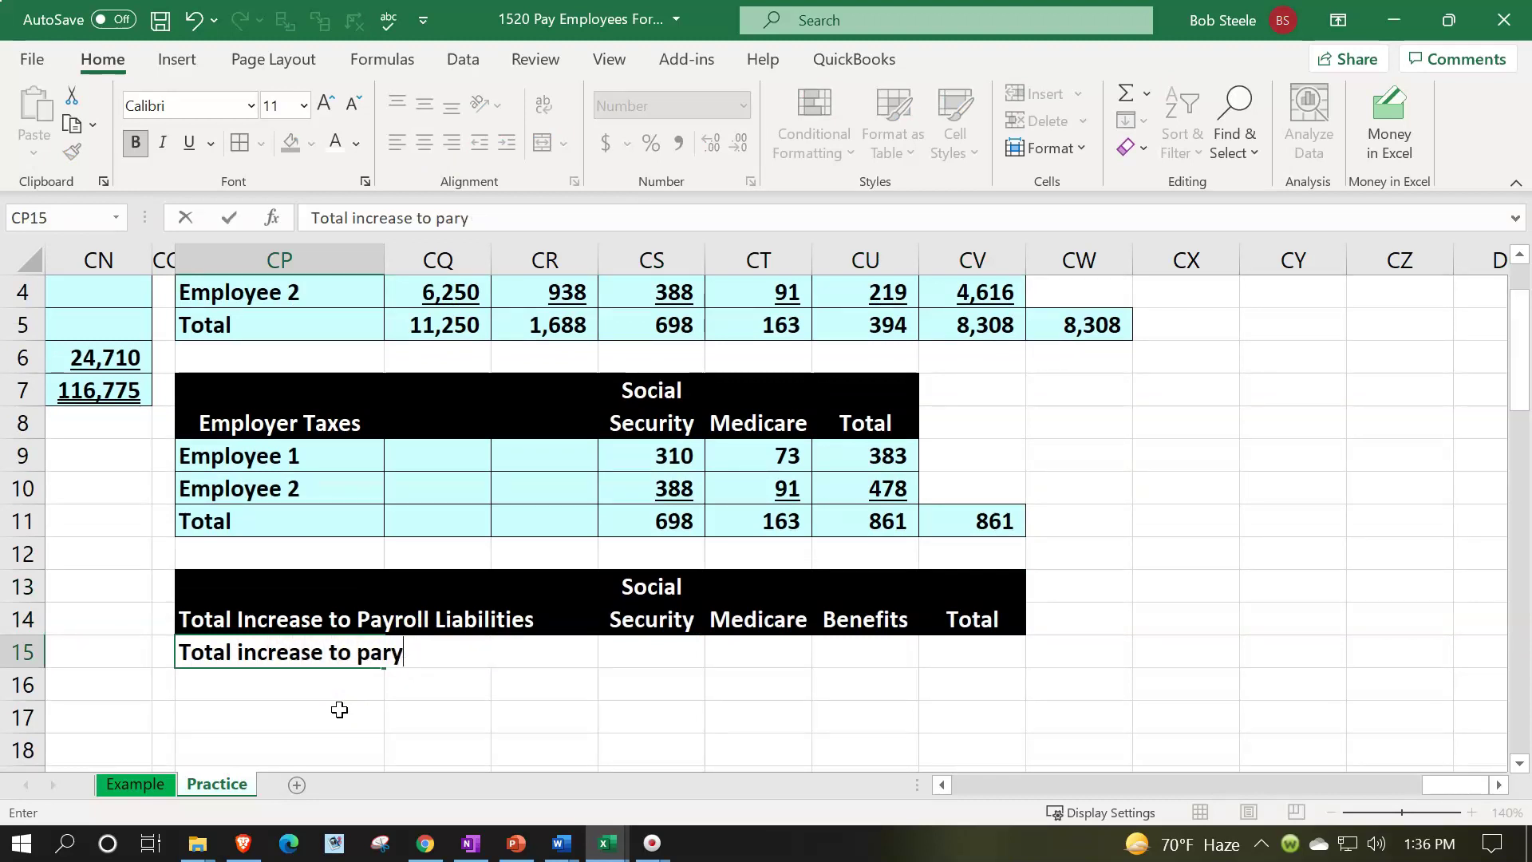
text(yroll liabiliite)
key(BackSpace)
key(BackSpace)
key(BackSpace)
key(BackSpace)
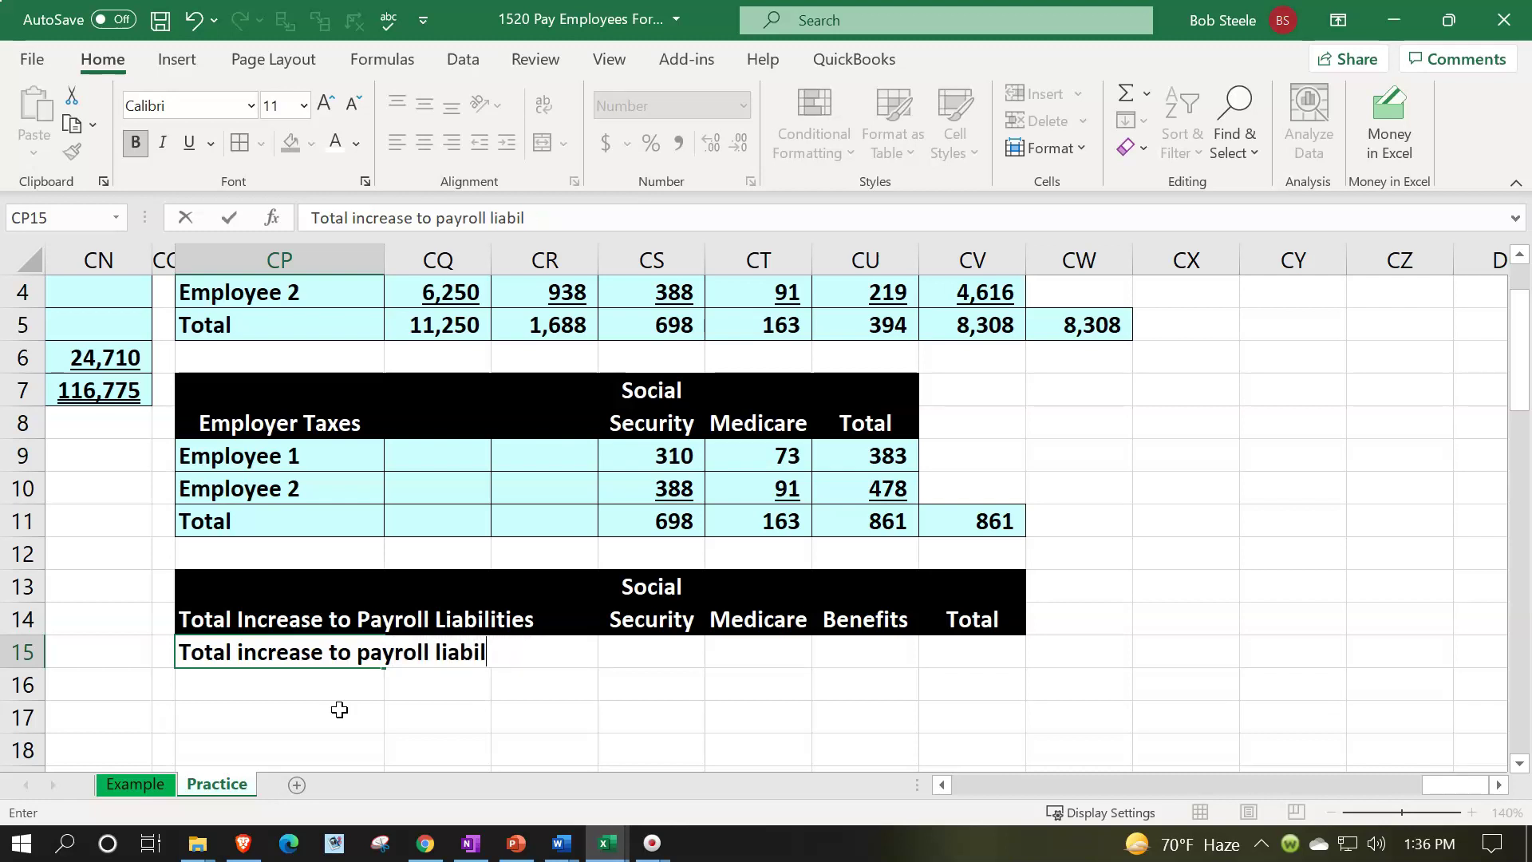
text(ities)
key(Right)
key(Right)
key(Right)
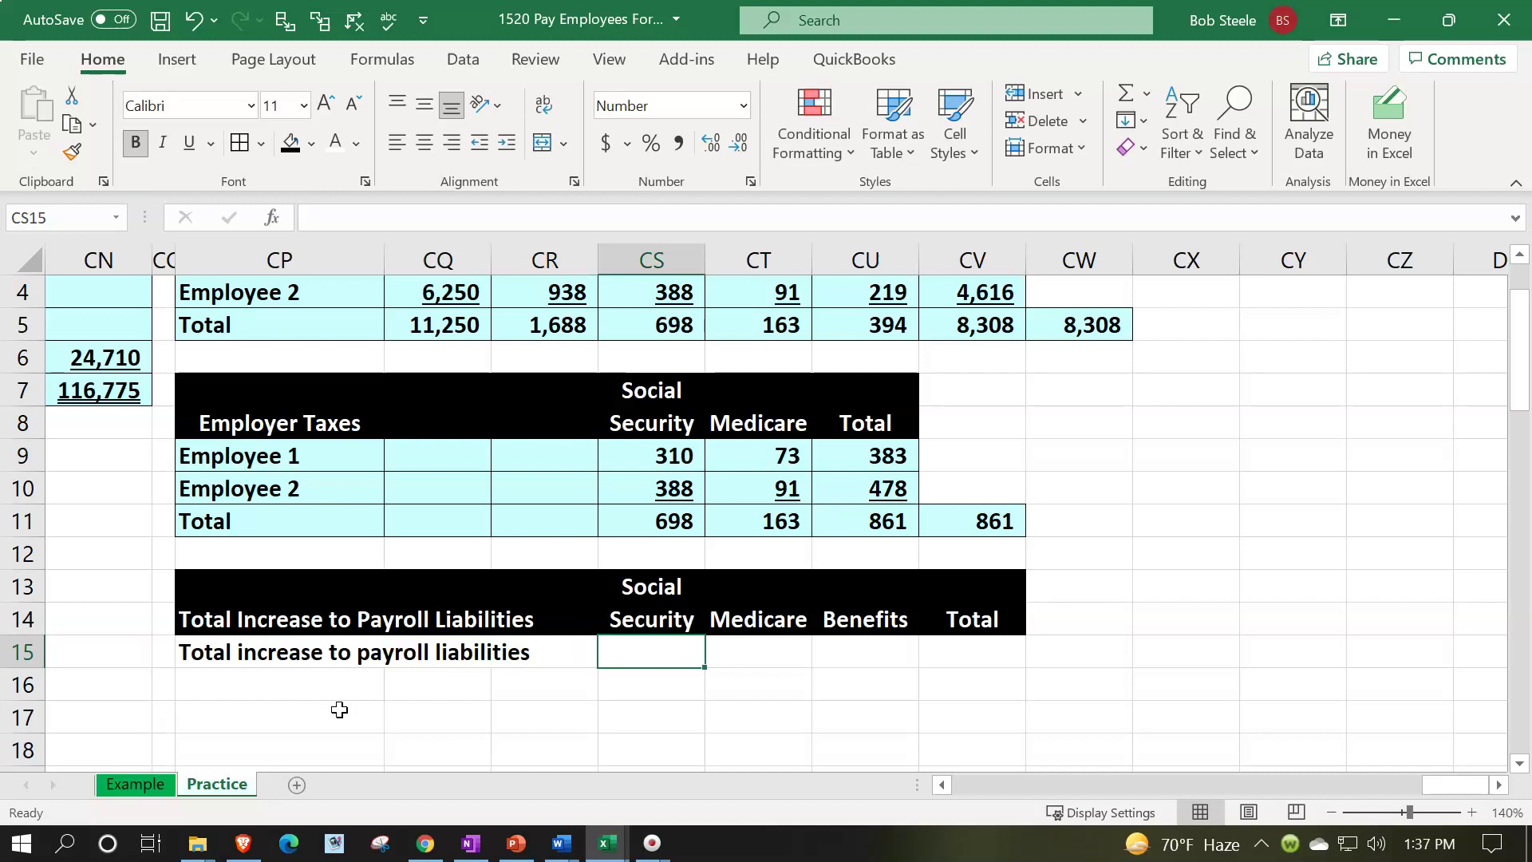
Calculate the Social Security liability in CS15 by adding the employee total CS5 and the employer total CS11.
text(=)
key(Up)
key(Up)
key(Up)
key(Up)
key(Up)
key(Up)
key(Up)
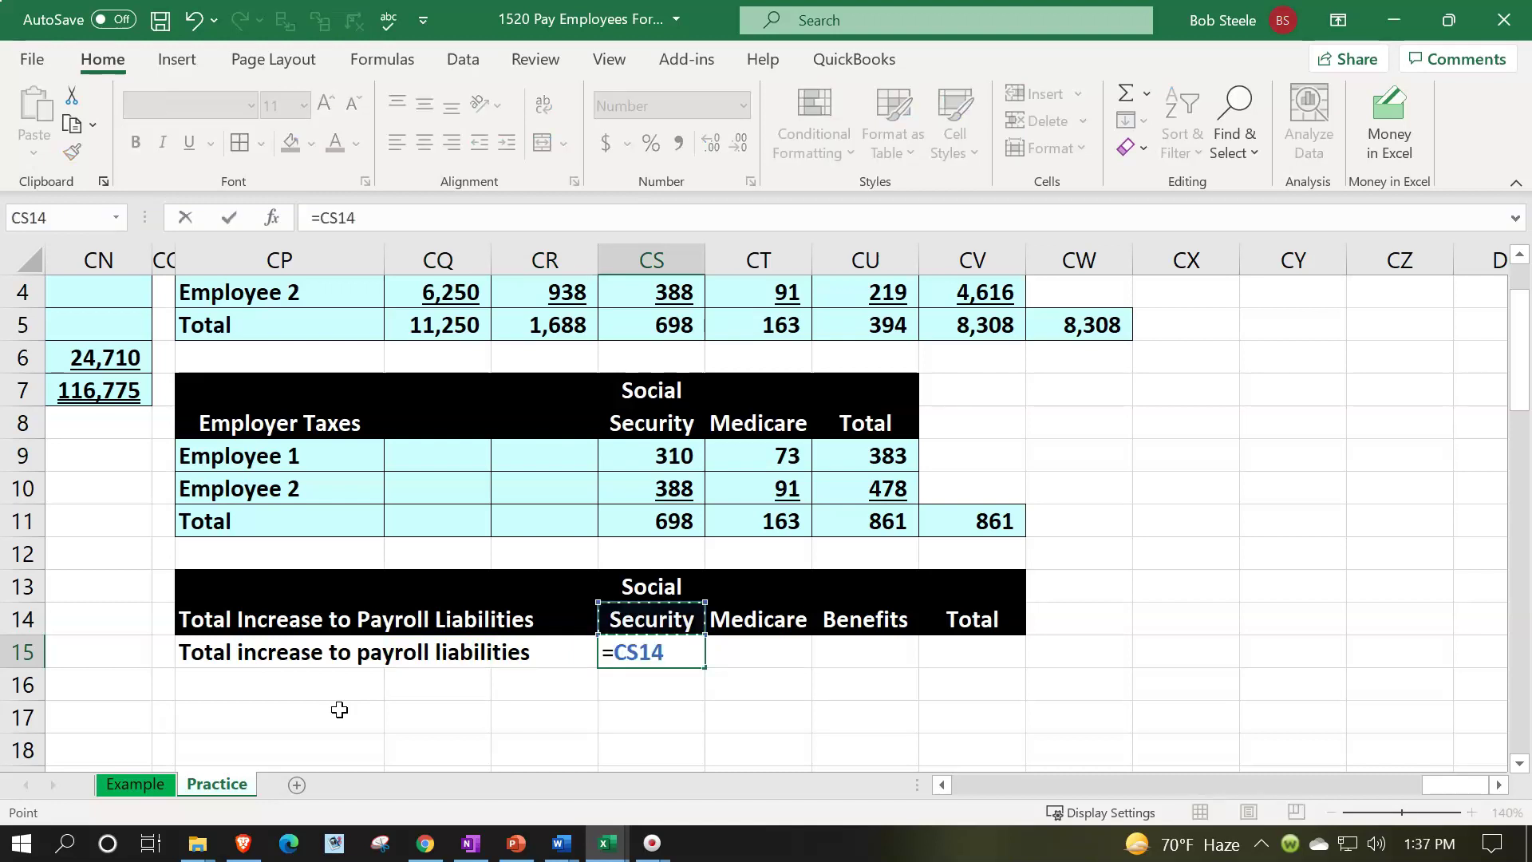
key(Up)
key(Up)
key(Up)
text(+)
key(Up)
key(Up)
key(Up)
key(Up)
key(Tab)
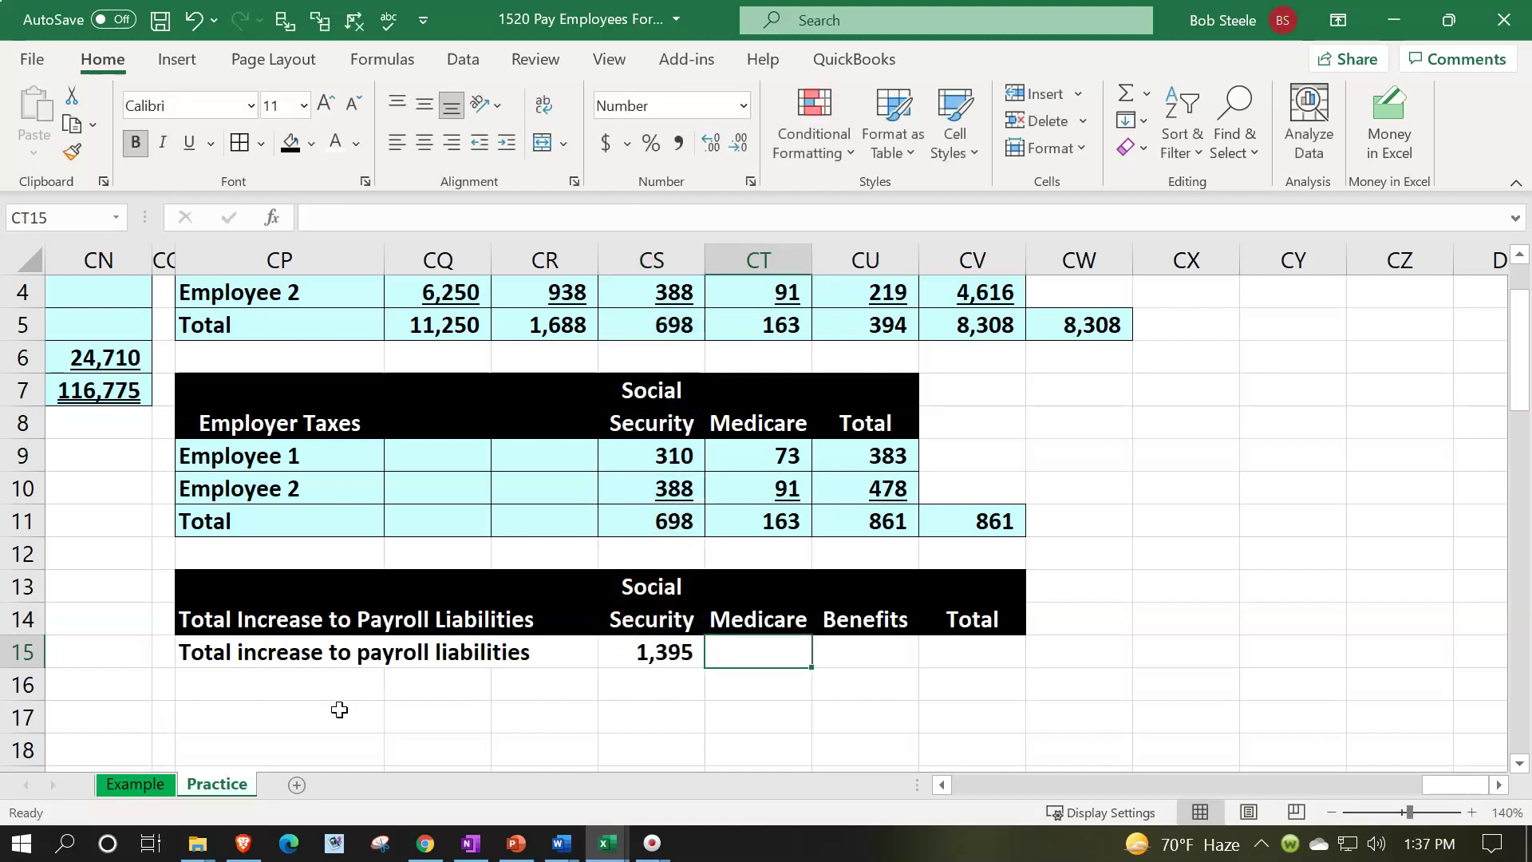
Calculate the Medicare liability in CT15 by adding the employee total CT5 and the employer total CT11.
text(=)
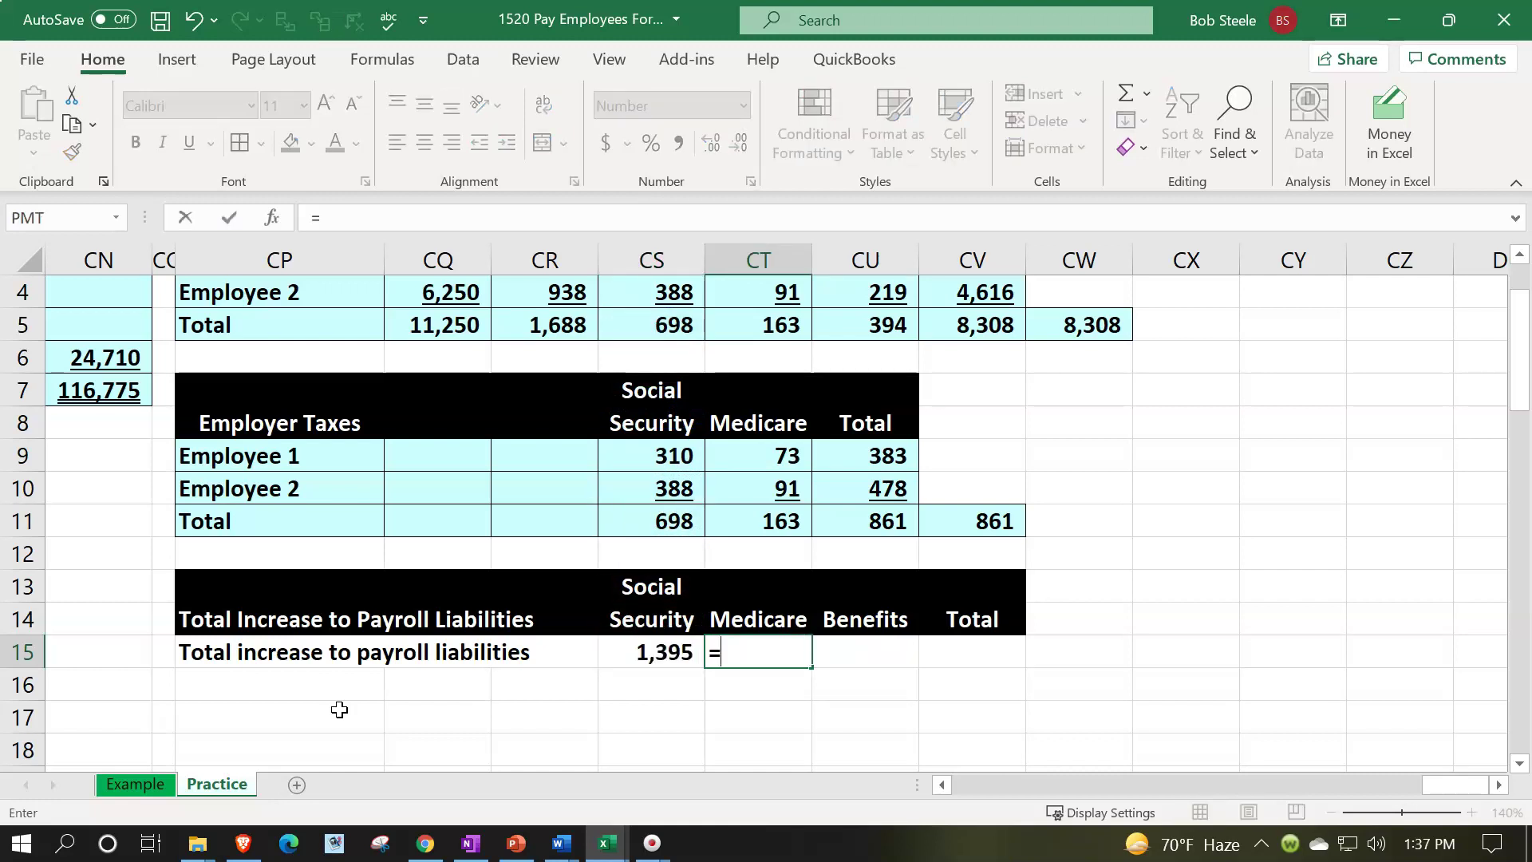
key(Up)
key(Up)
key(Up)
key(Up)
key(Up)
key(Up)
key(Up)
key(Up)
key(Up)
key(Up)
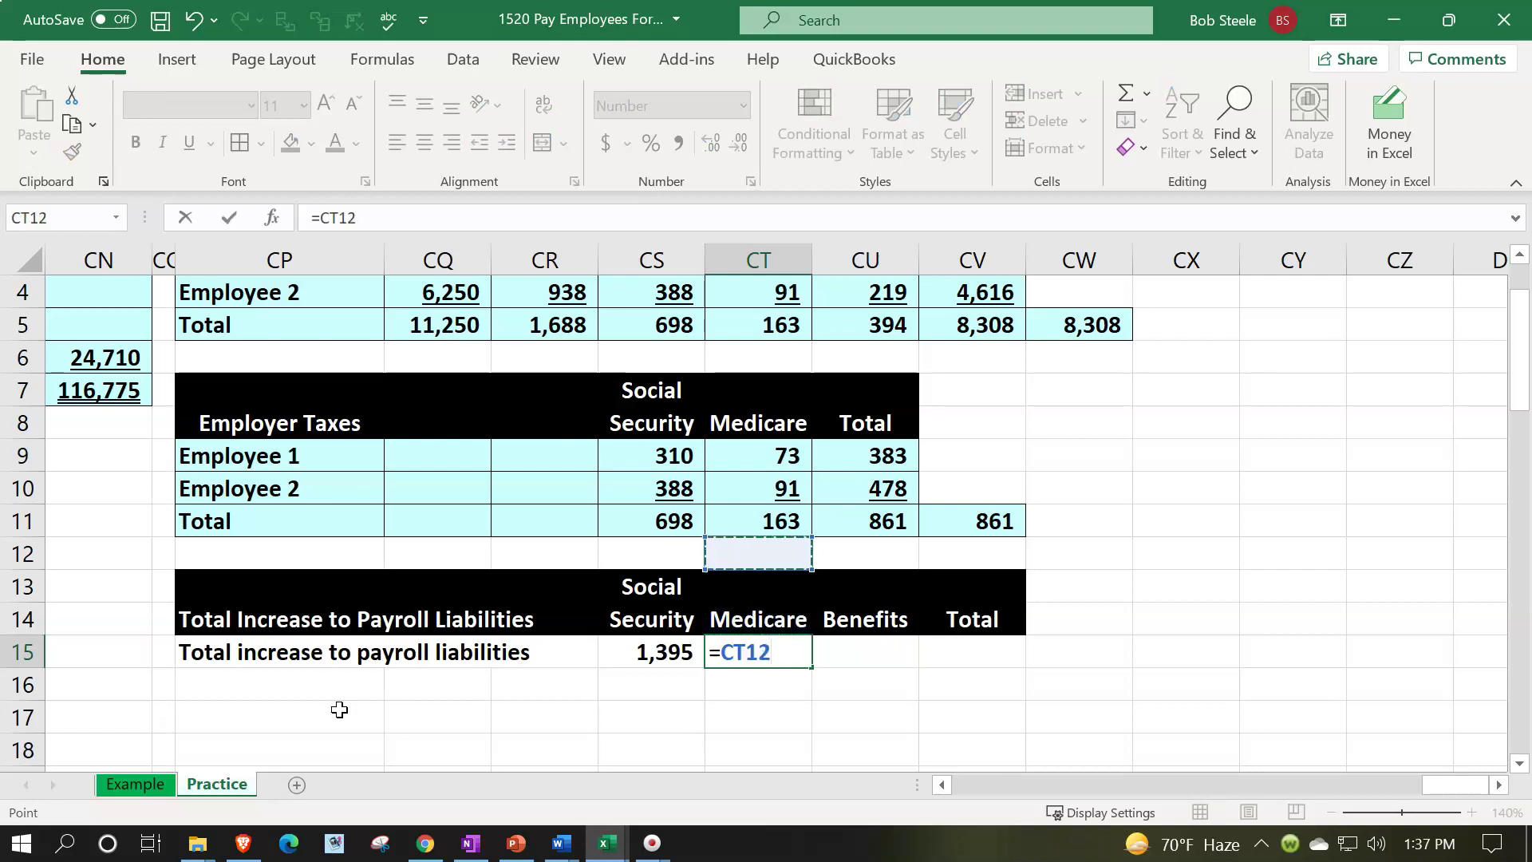
text(+)
key(Up)
key(Up)
key(Up)
key(Up)
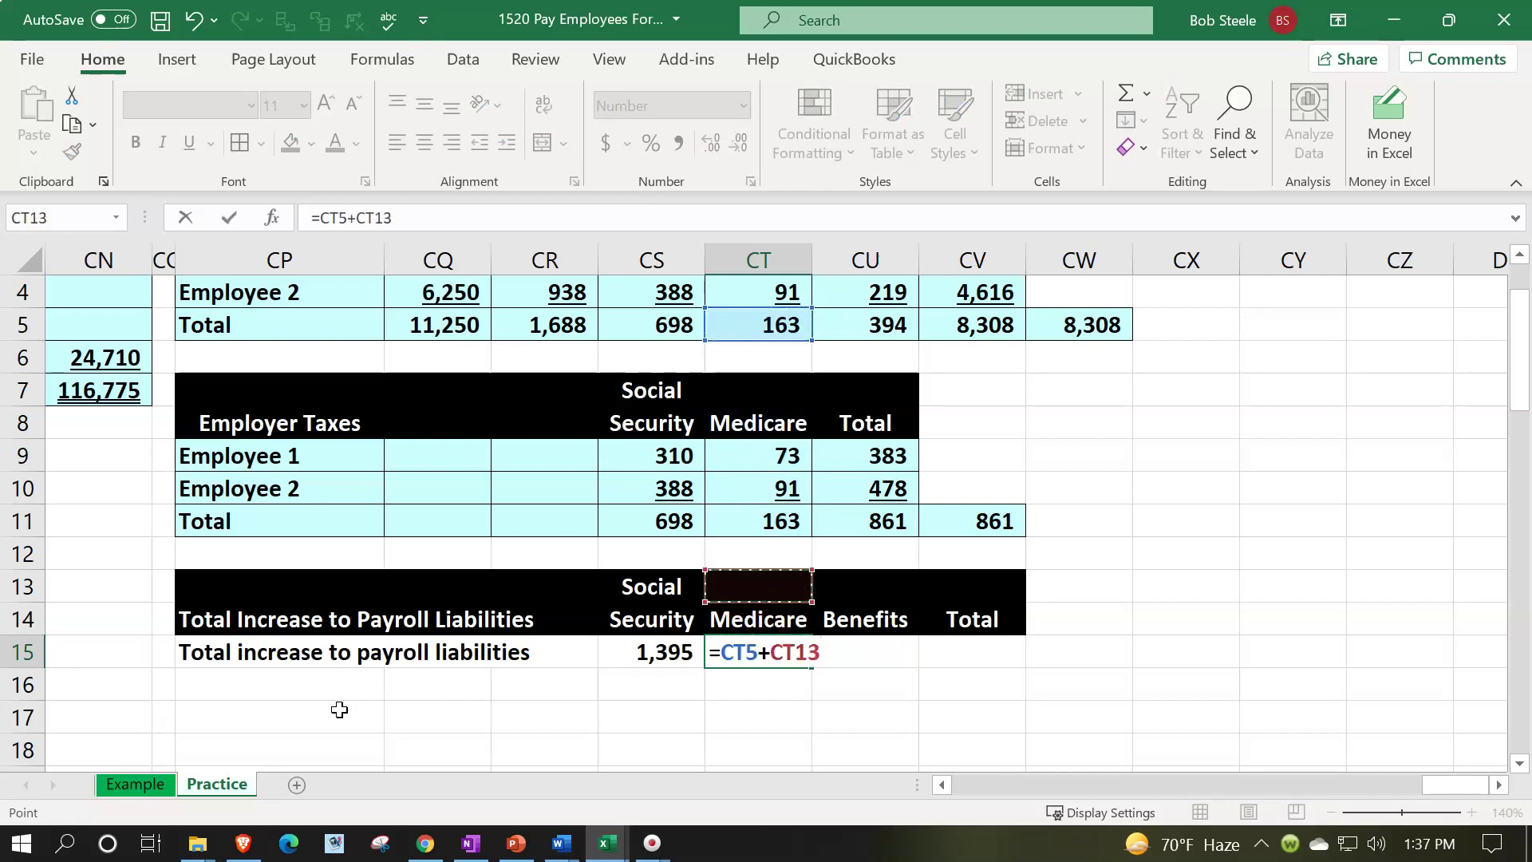
key(Tab)
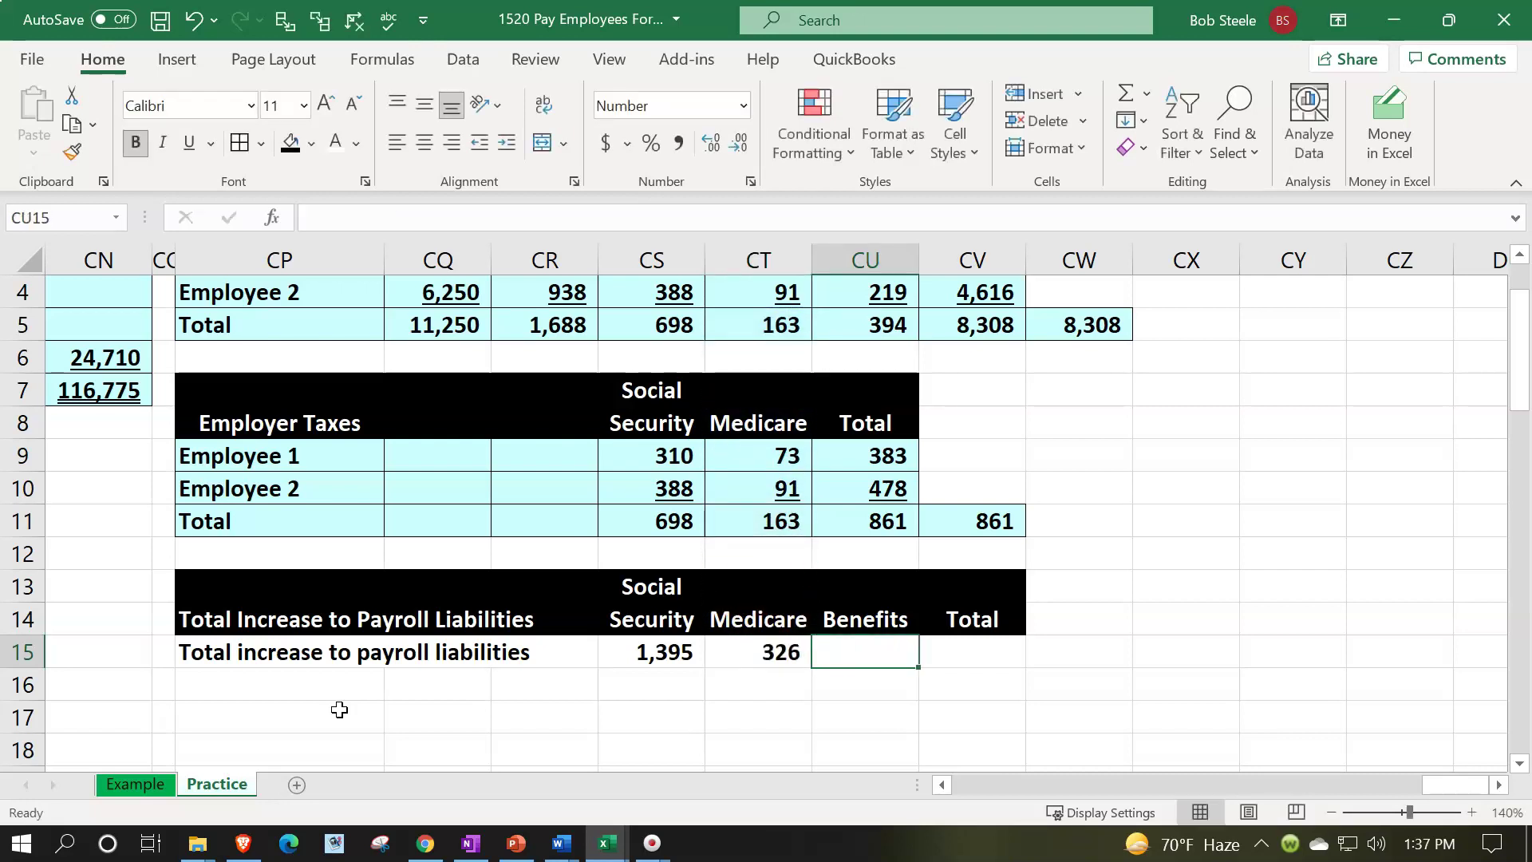
Link the Benefits liability in CU15 to the employee benefits total in CU5.
text(+)
key(Up)
key(Up)
key(Up)
key(Up)
key(Up)
key(Up)
key(Up)
key(Up)
key(Up)
key(Up)
key(Up)
key(Up)
key(Up)
key(Up)
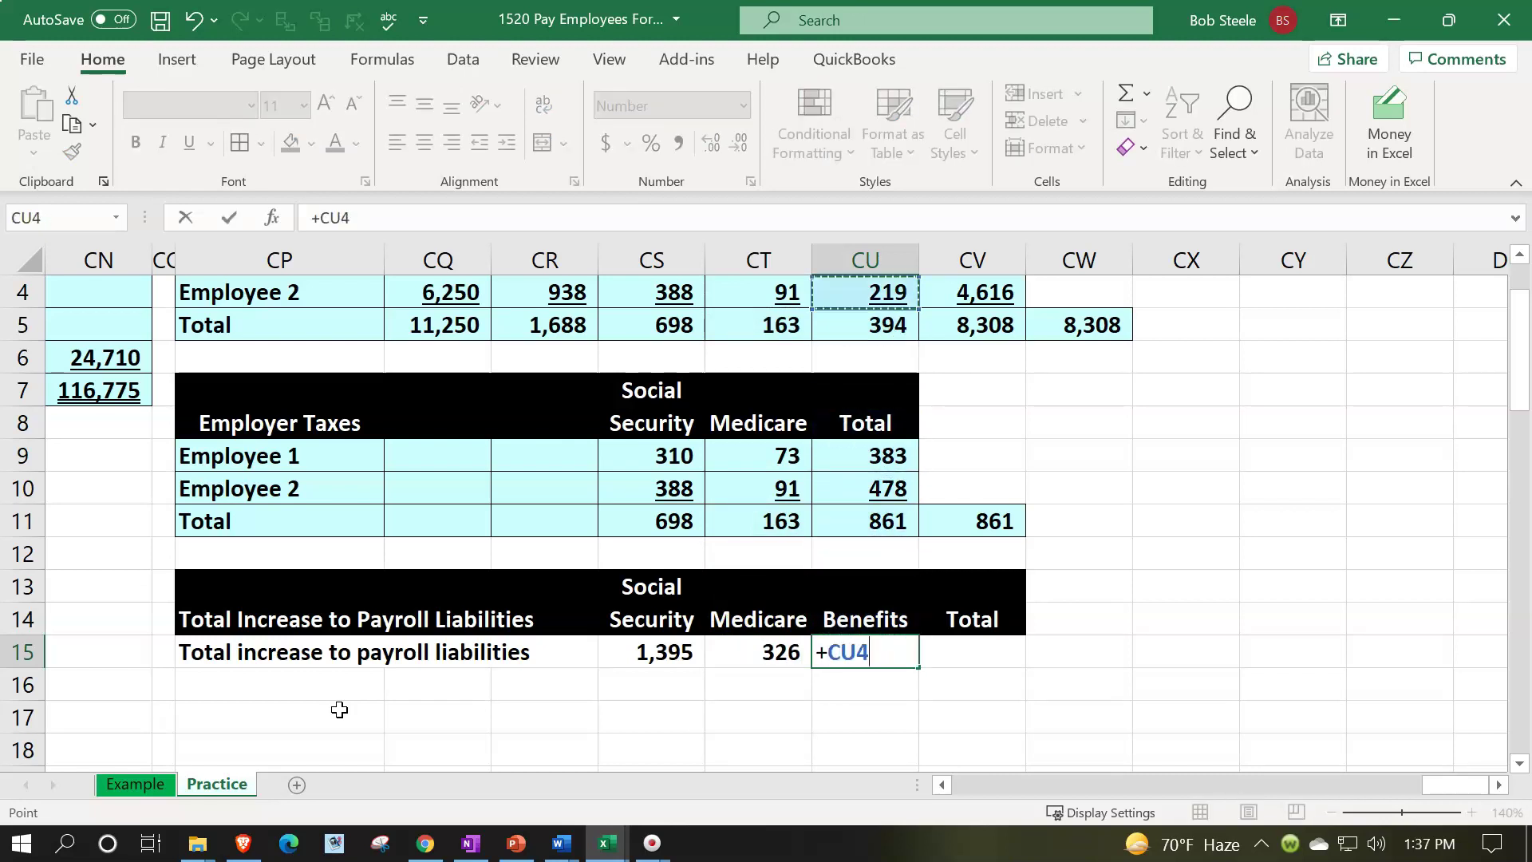
key(Down)
key(Down)
key(Down)
key(Down)
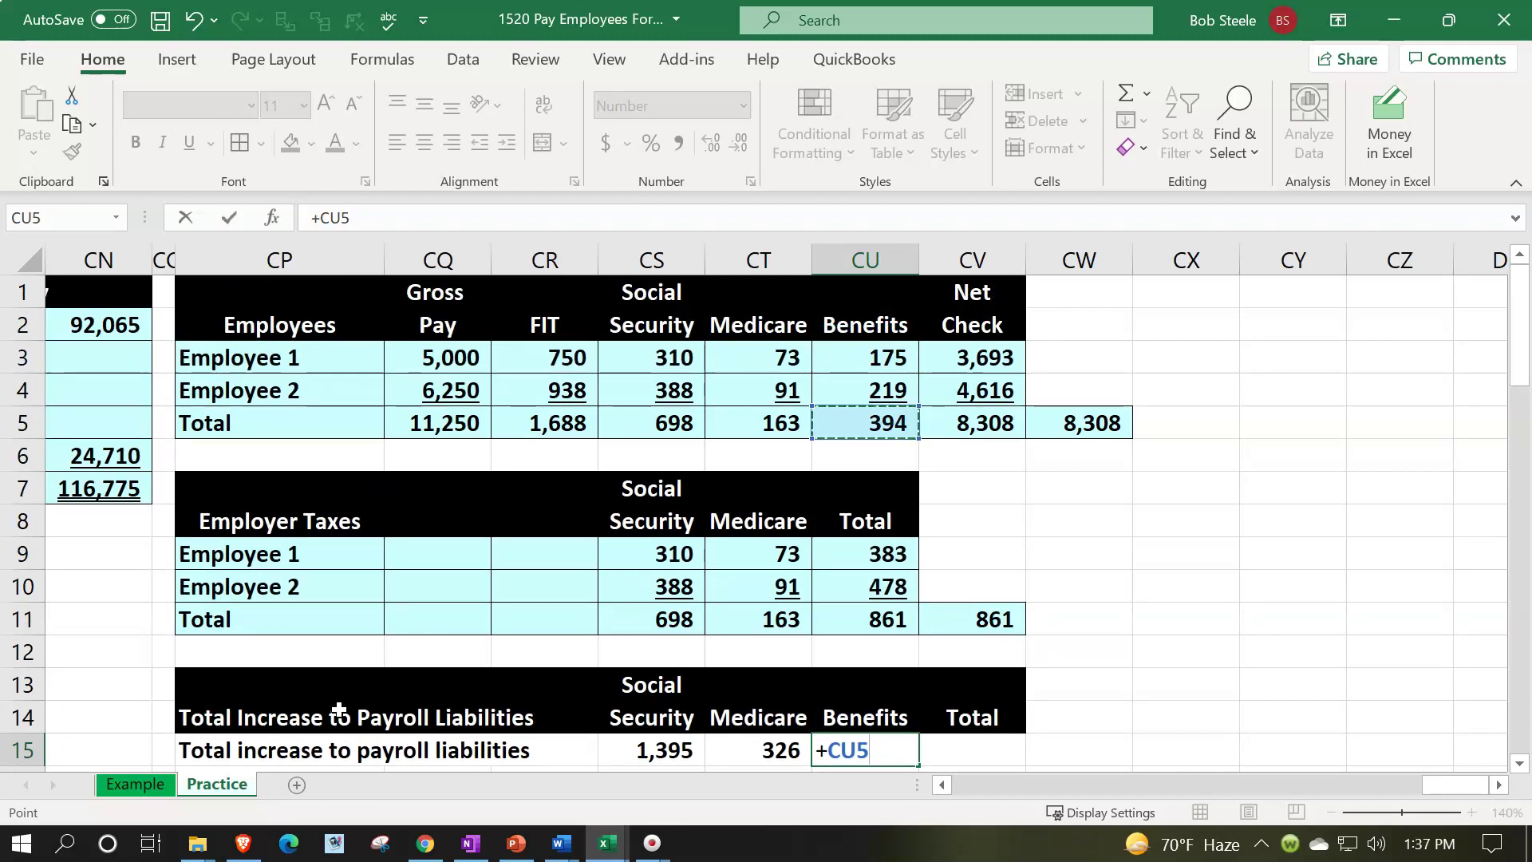
key(Return)
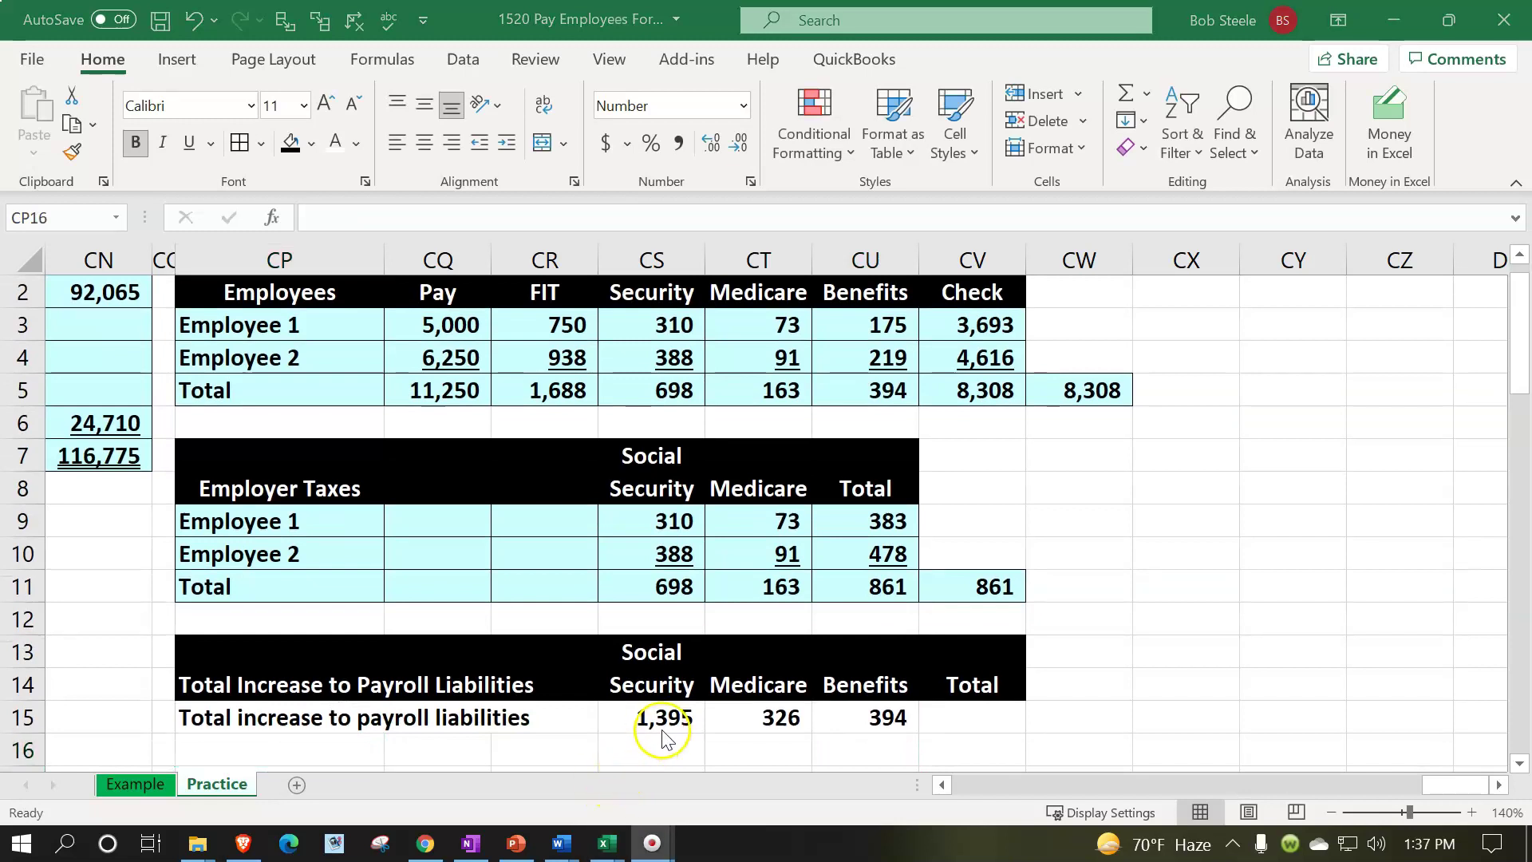
Shift the block CS13:CV15 one column to the right and link the freed cell CS14 to the FIT heading in CR2.
scroll(670, 718, down, 1)
drag(655, 554, 1067, 554)
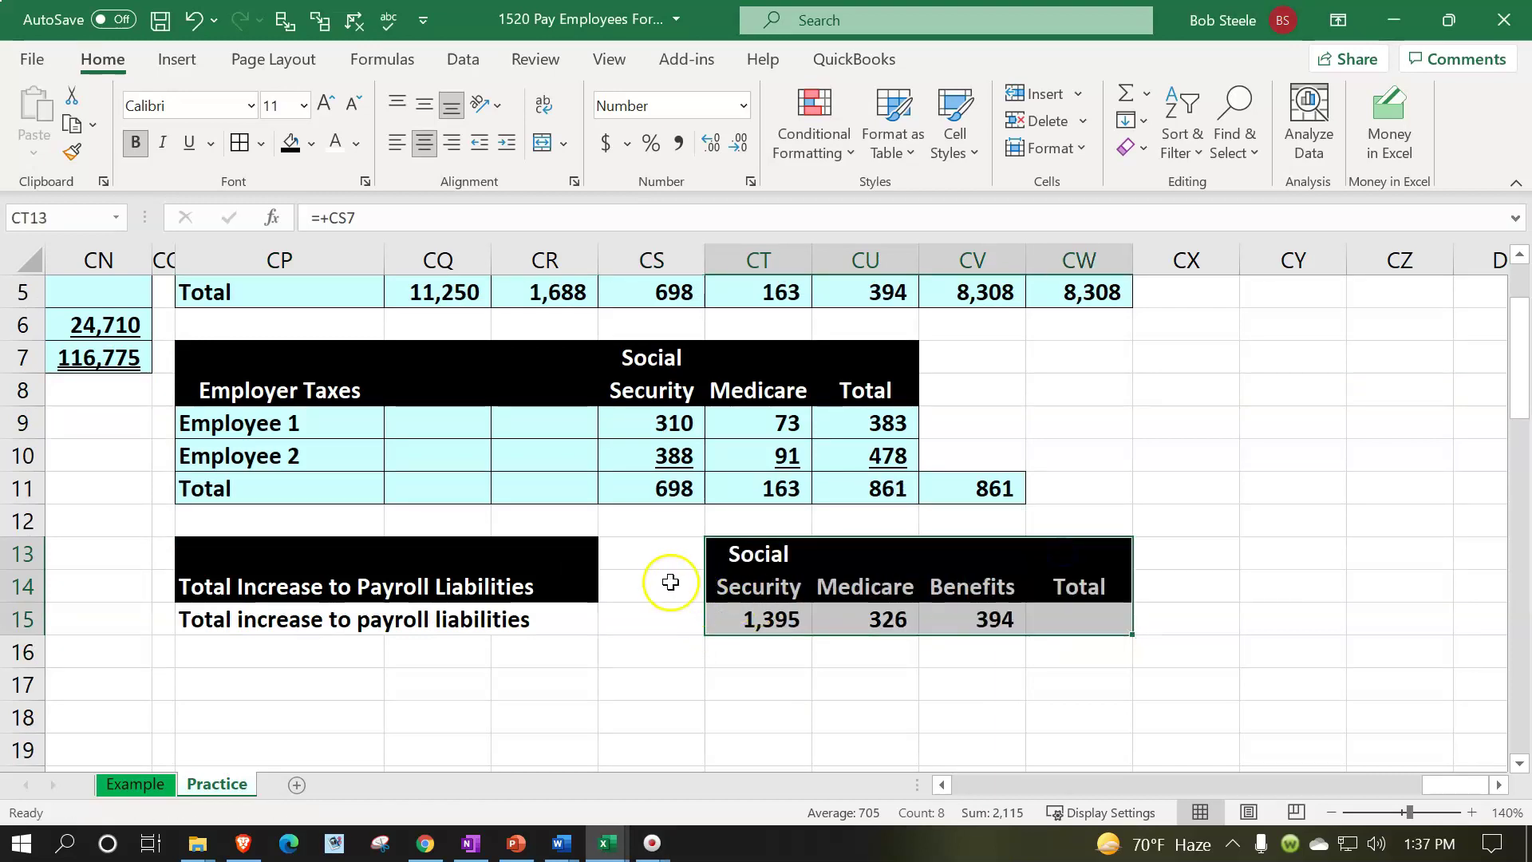
click(667, 582)
text(+)
scroll(582, 528, up, 2)
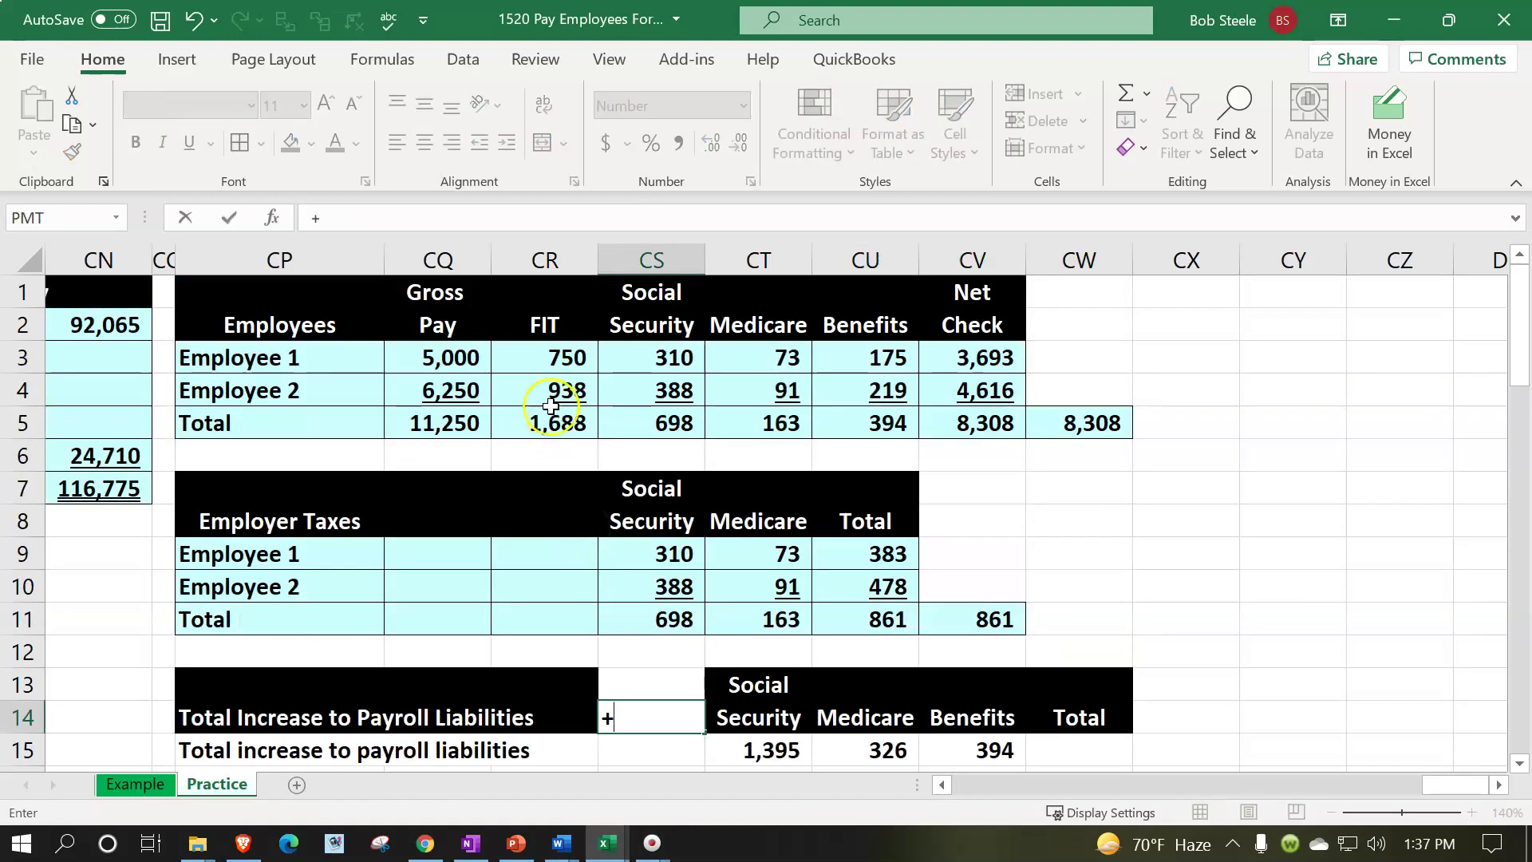
click(549, 326)
key(Return)
key(Up)
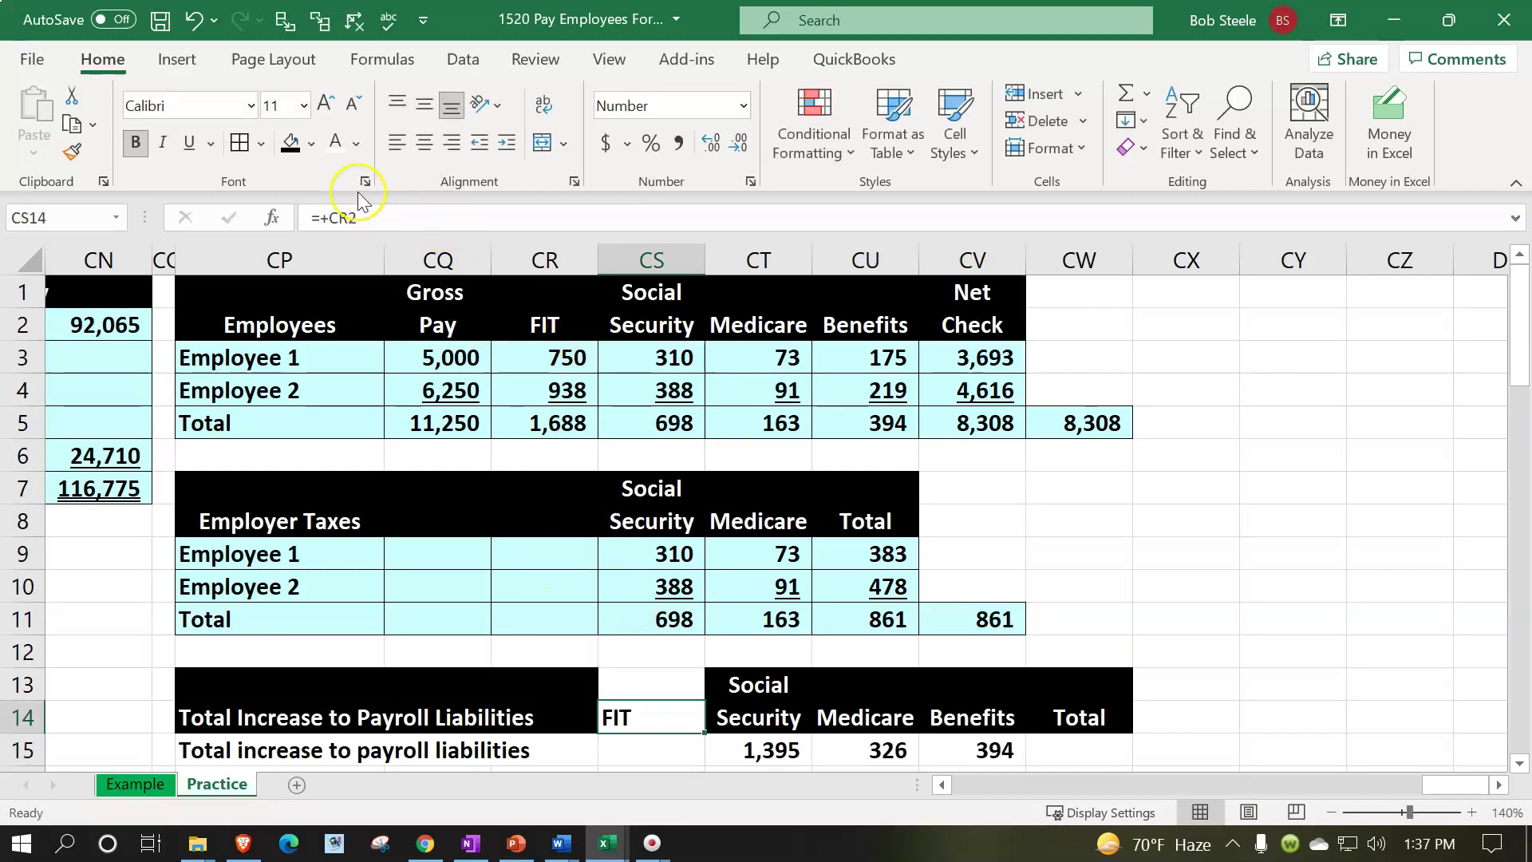
Format the FIT heading in CS14 with black fill, centered alignment and white font.
click(289, 142)
click(425, 142)
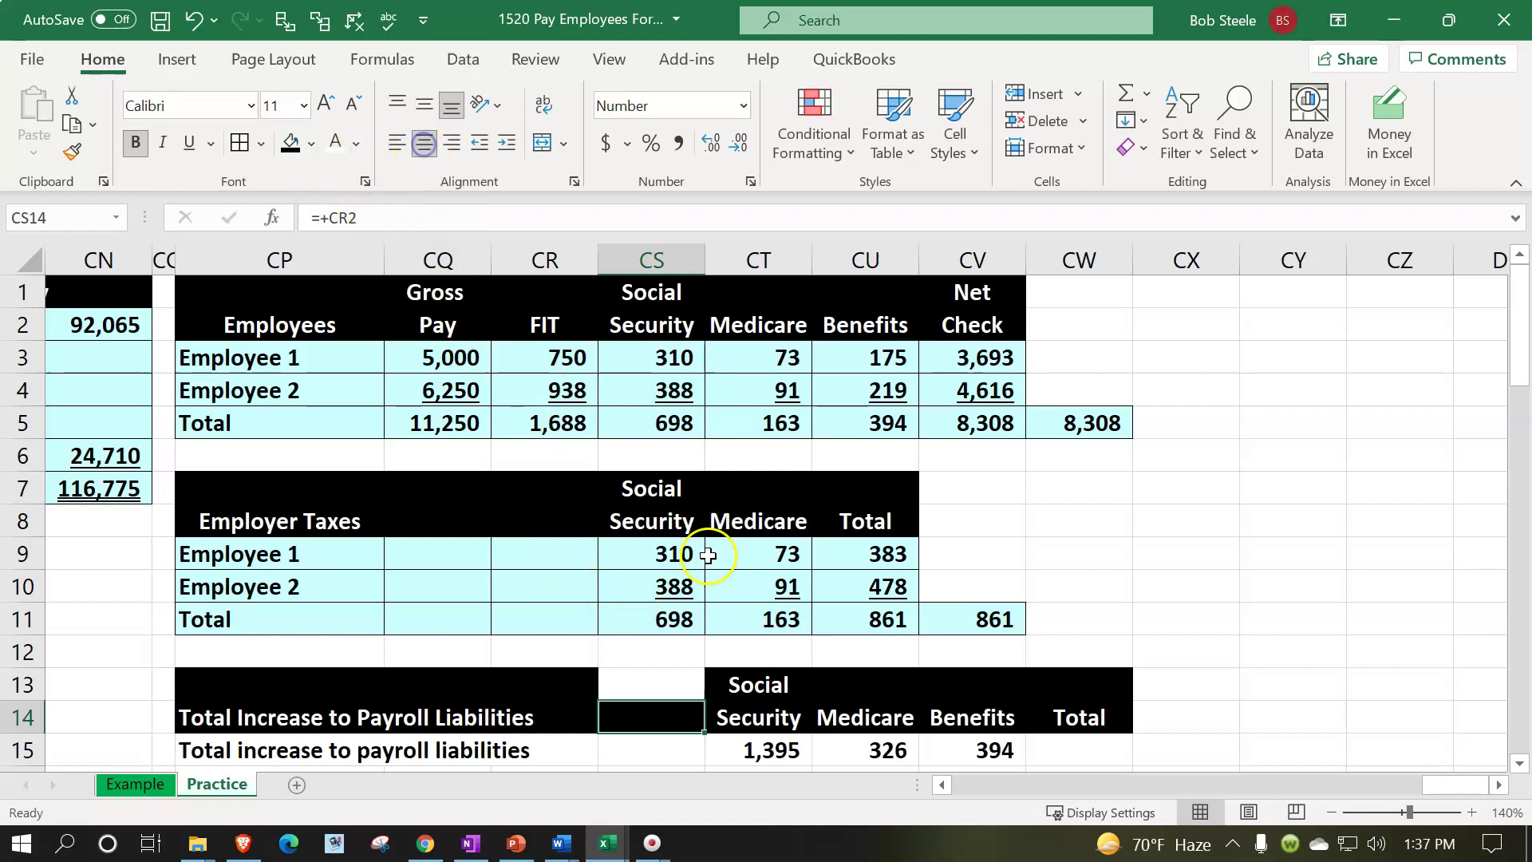
click(336, 142)
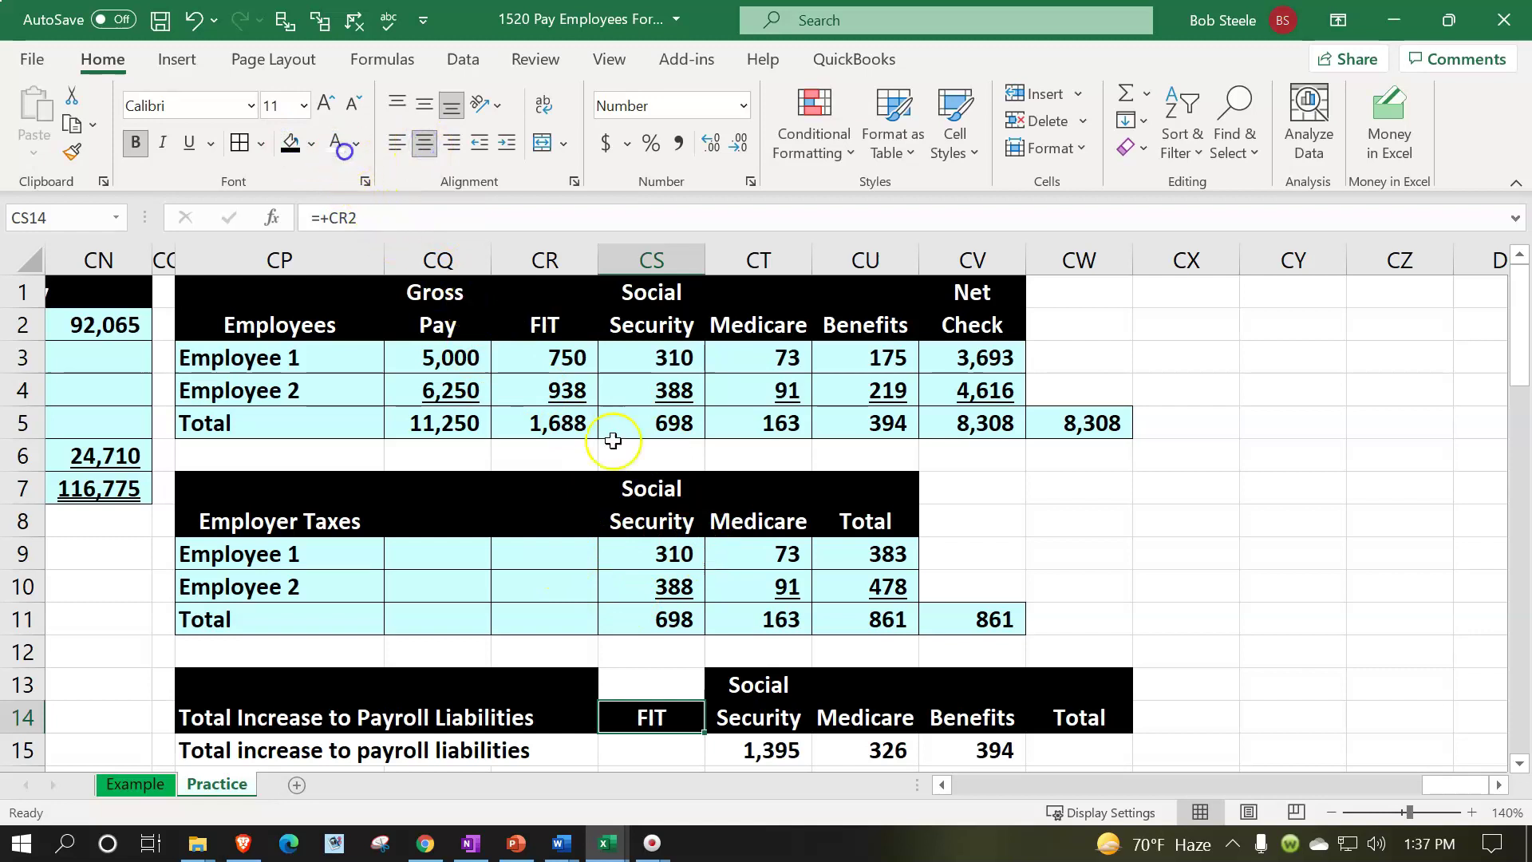
Give cell CS13 above the FIT heading a black fill and white font.
click(651, 685)
click(290, 142)
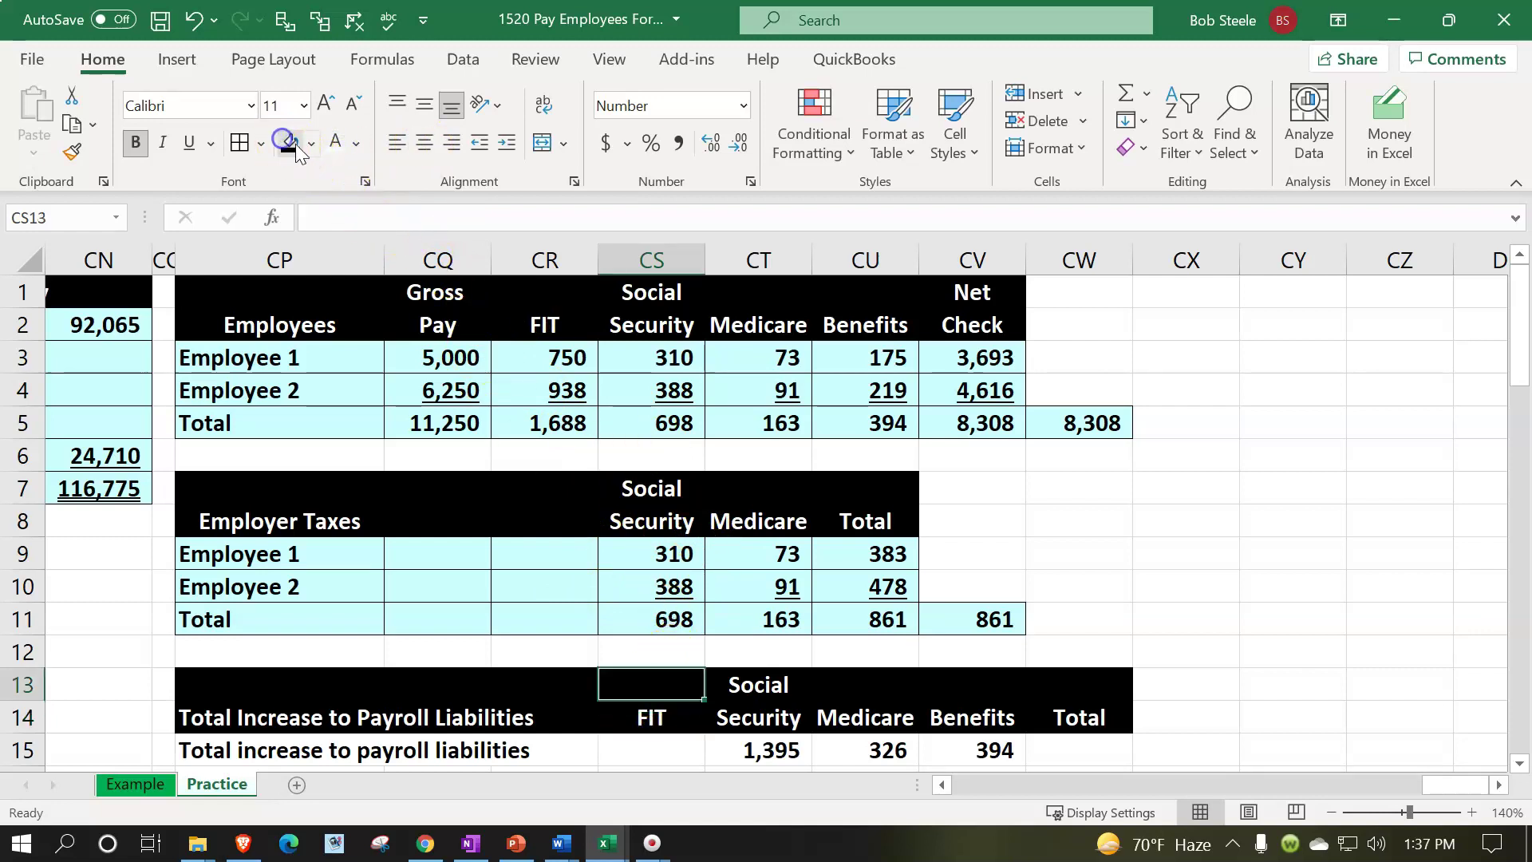
click(336, 142)
Link the FIT liability in CS15 to the employee FIT total in CR5.
scroll(584, 387, down, 1)
click(678, 626)
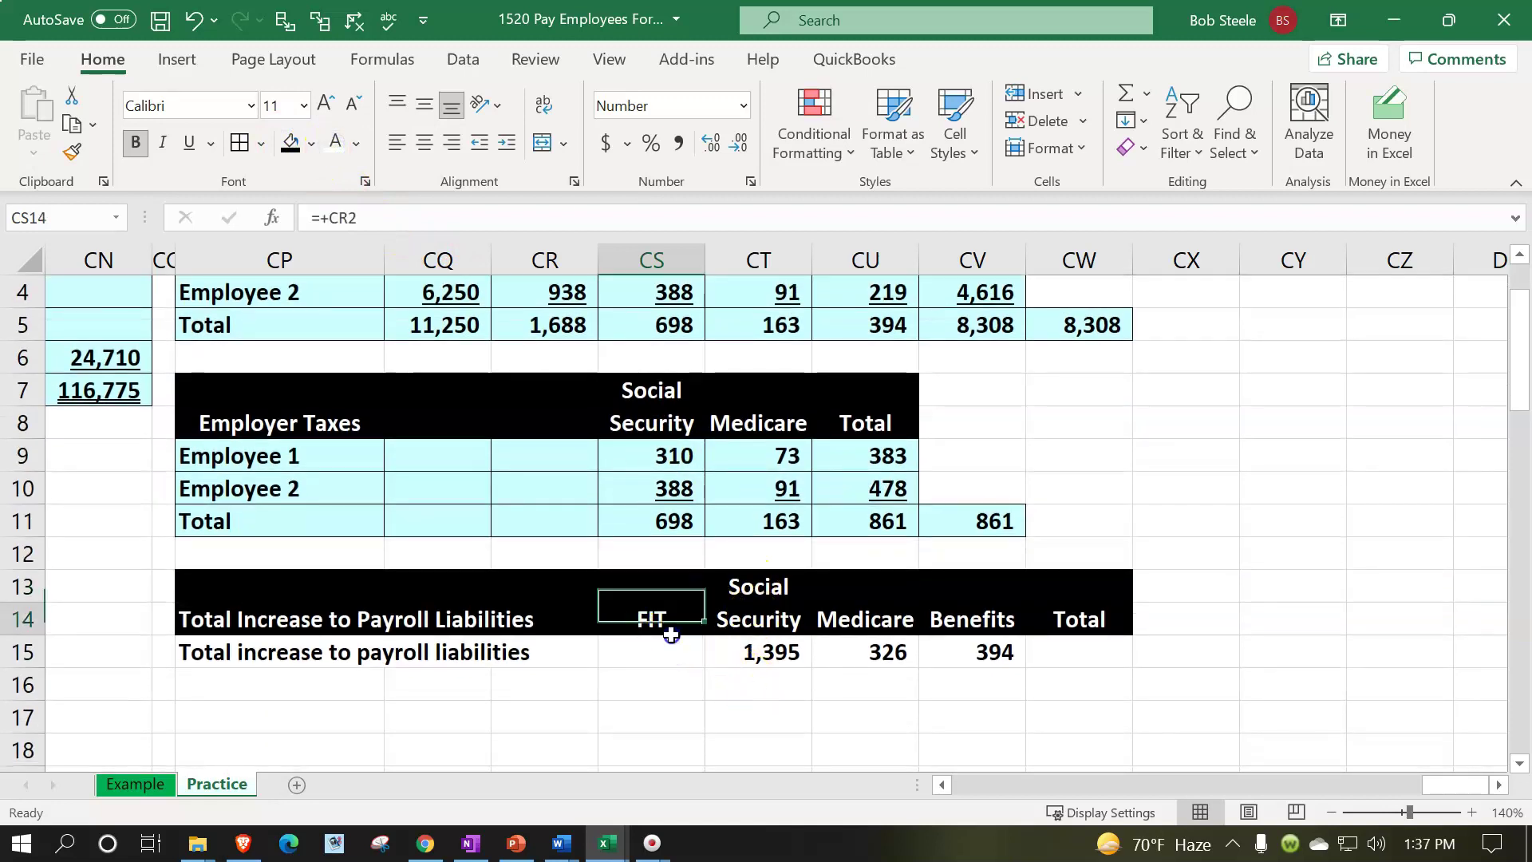
click(672, 645)
text(=)
scroll(651, 607, up, 1)
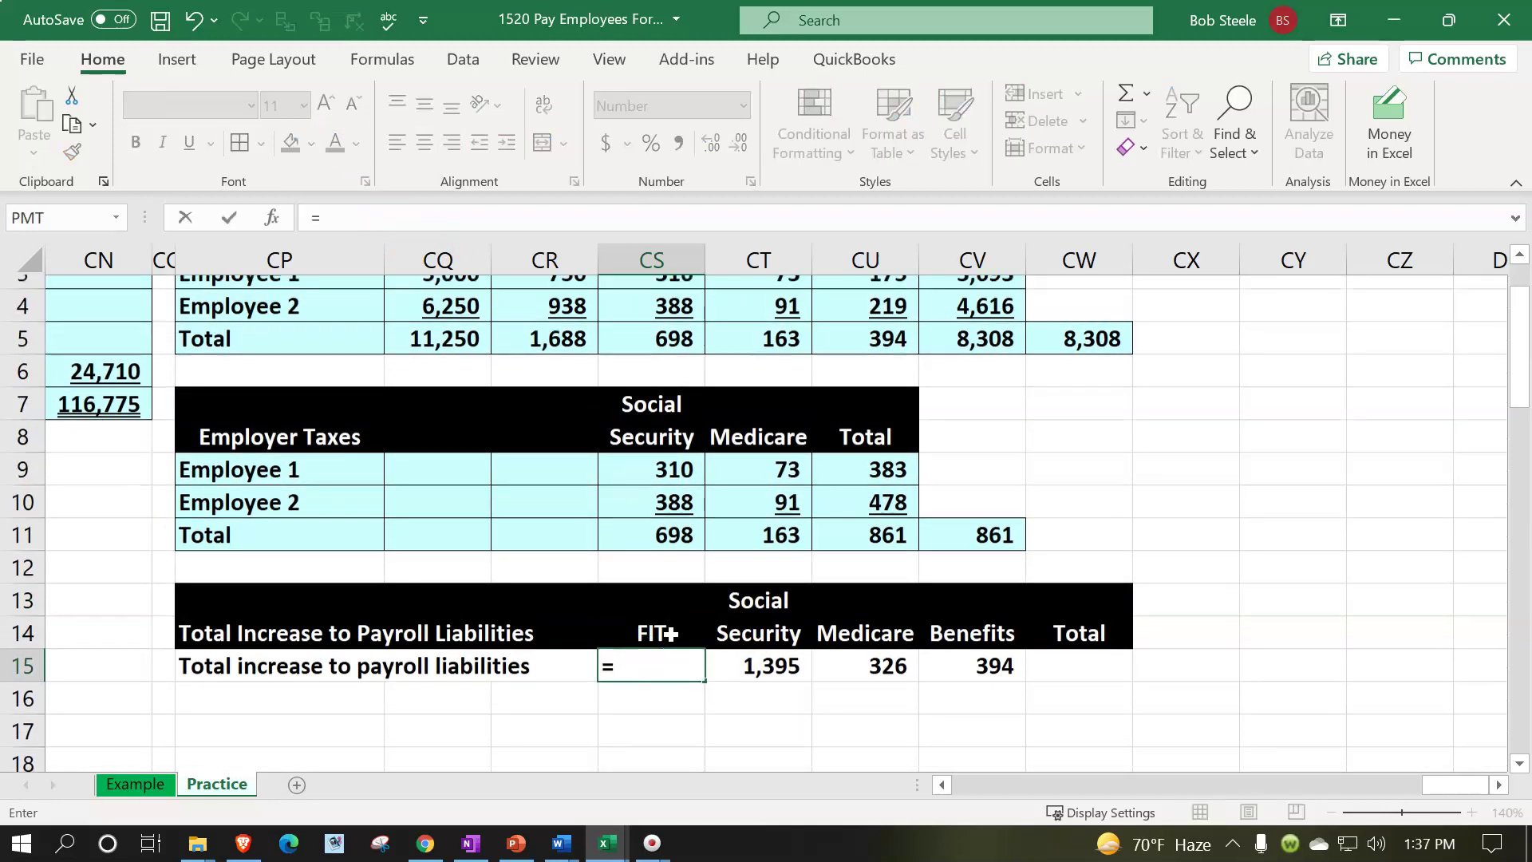
click(566, 423)
key(Return)
Calculate the total payroll liabilities increase in CW15 by summing CS15:CV15.
scroll(563, 415, down, 1)
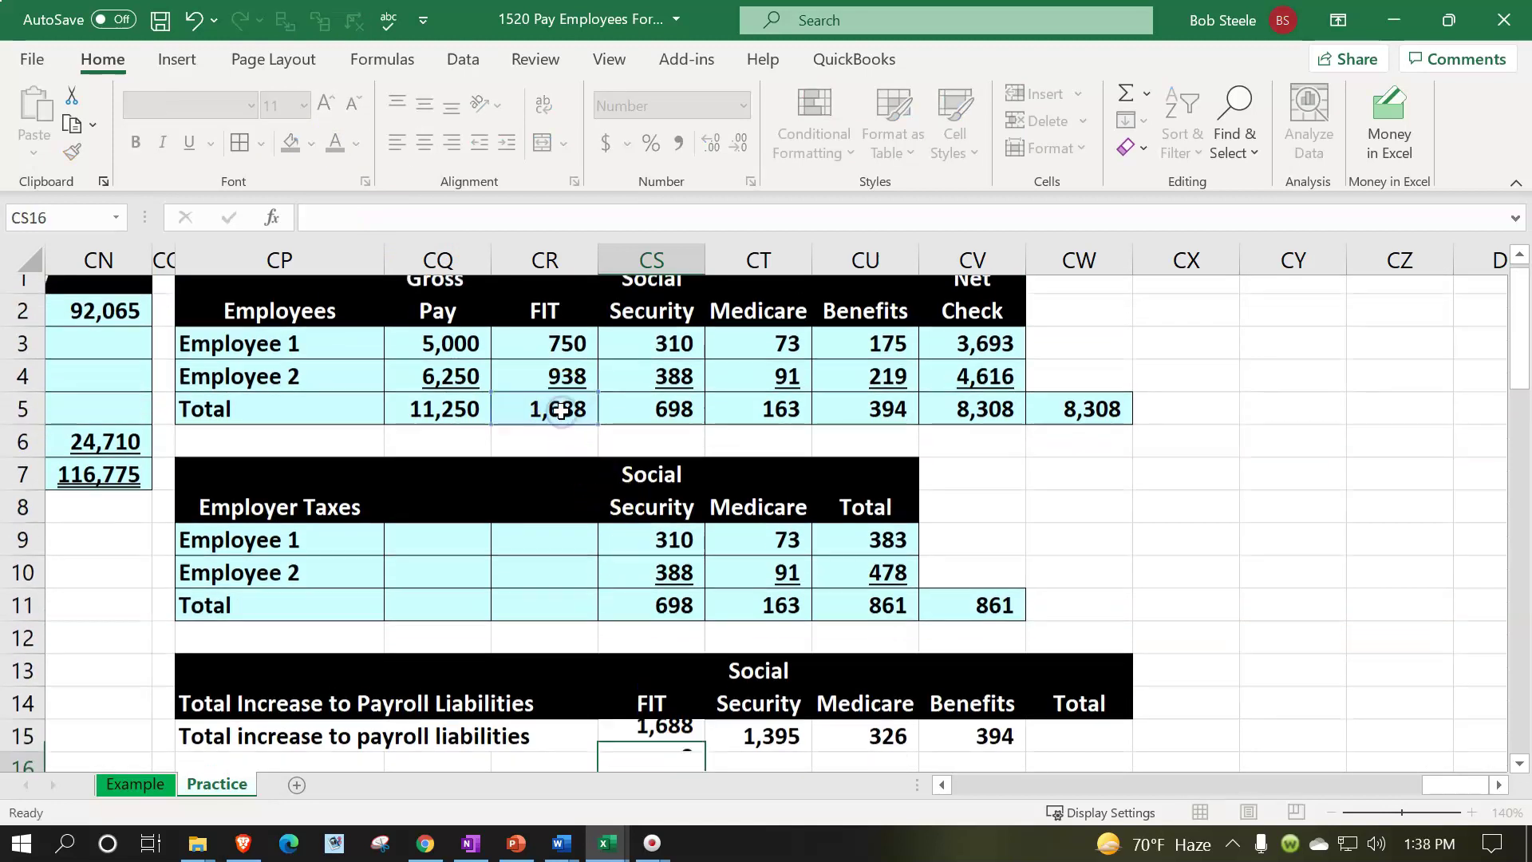
key(Right)
key(Right)
key(Right)
key(Right)
key(Up)
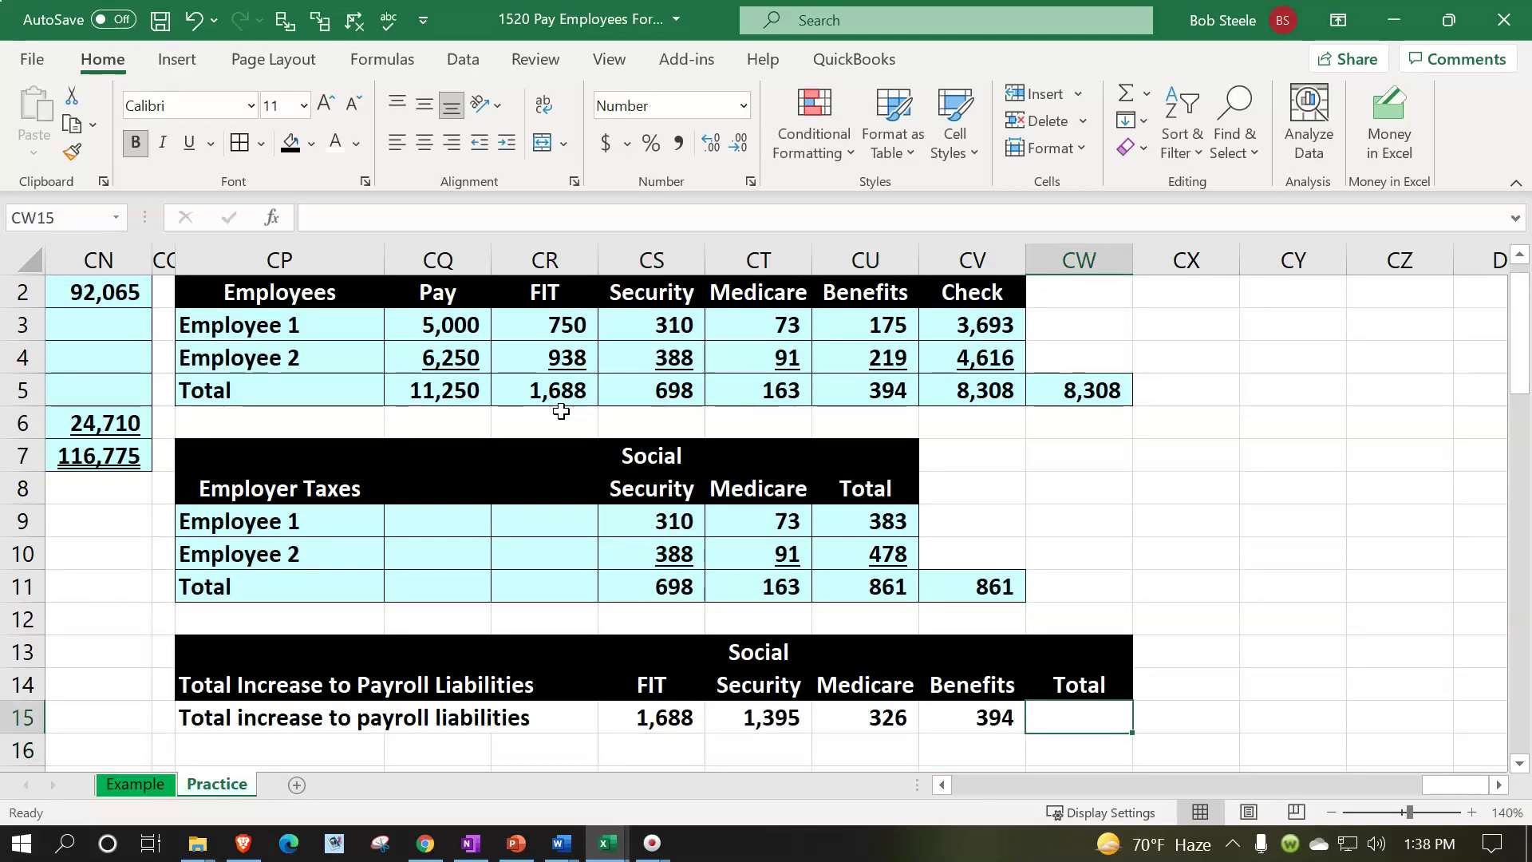
text(=suM()
key(Left)
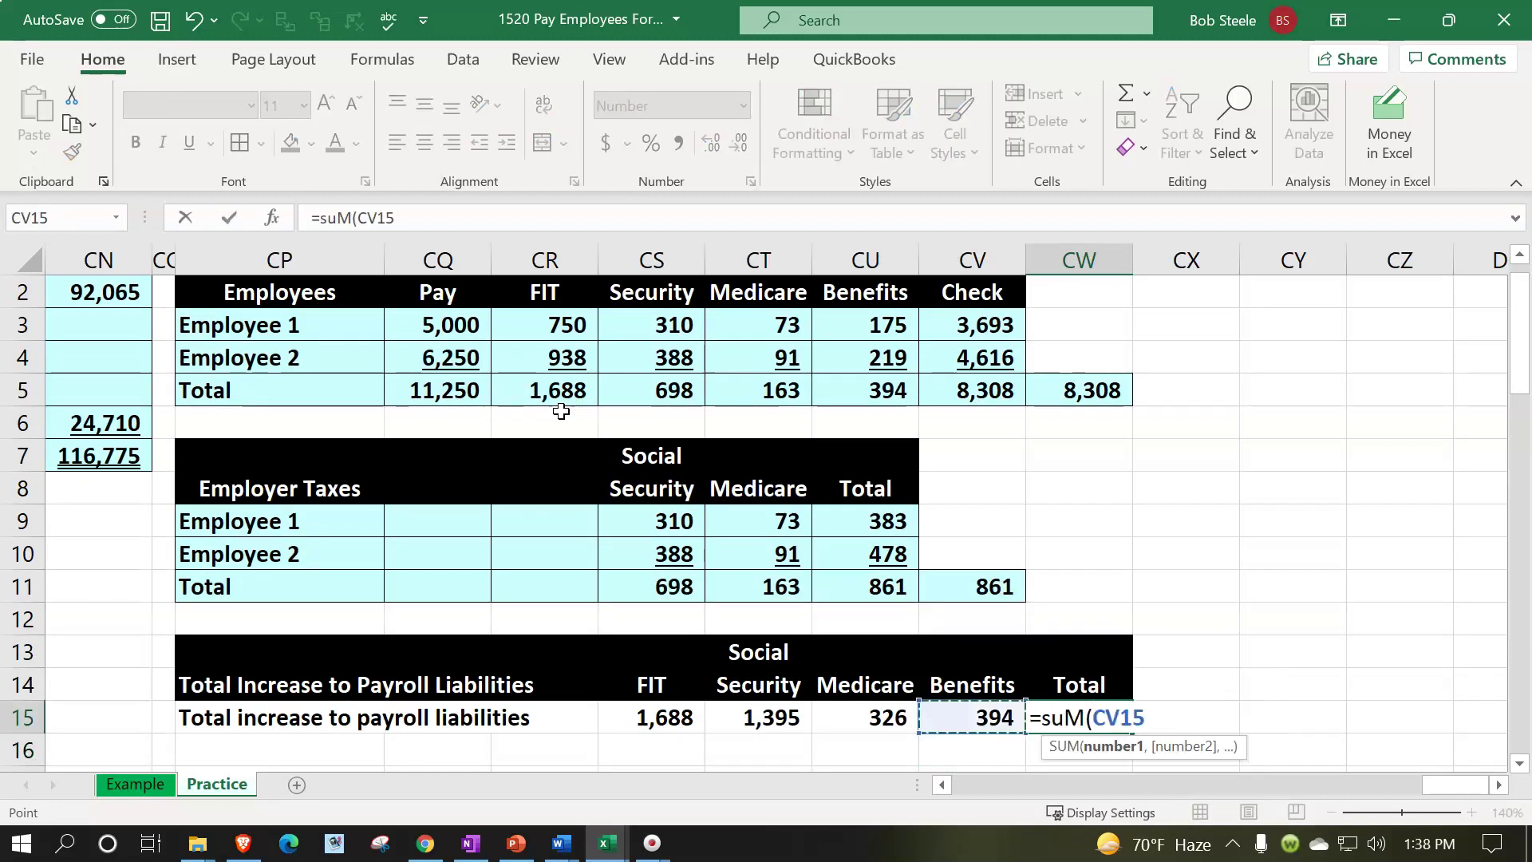
key(shift+Left)
key(shift+Left)
key(shift+Left)
key(Return)
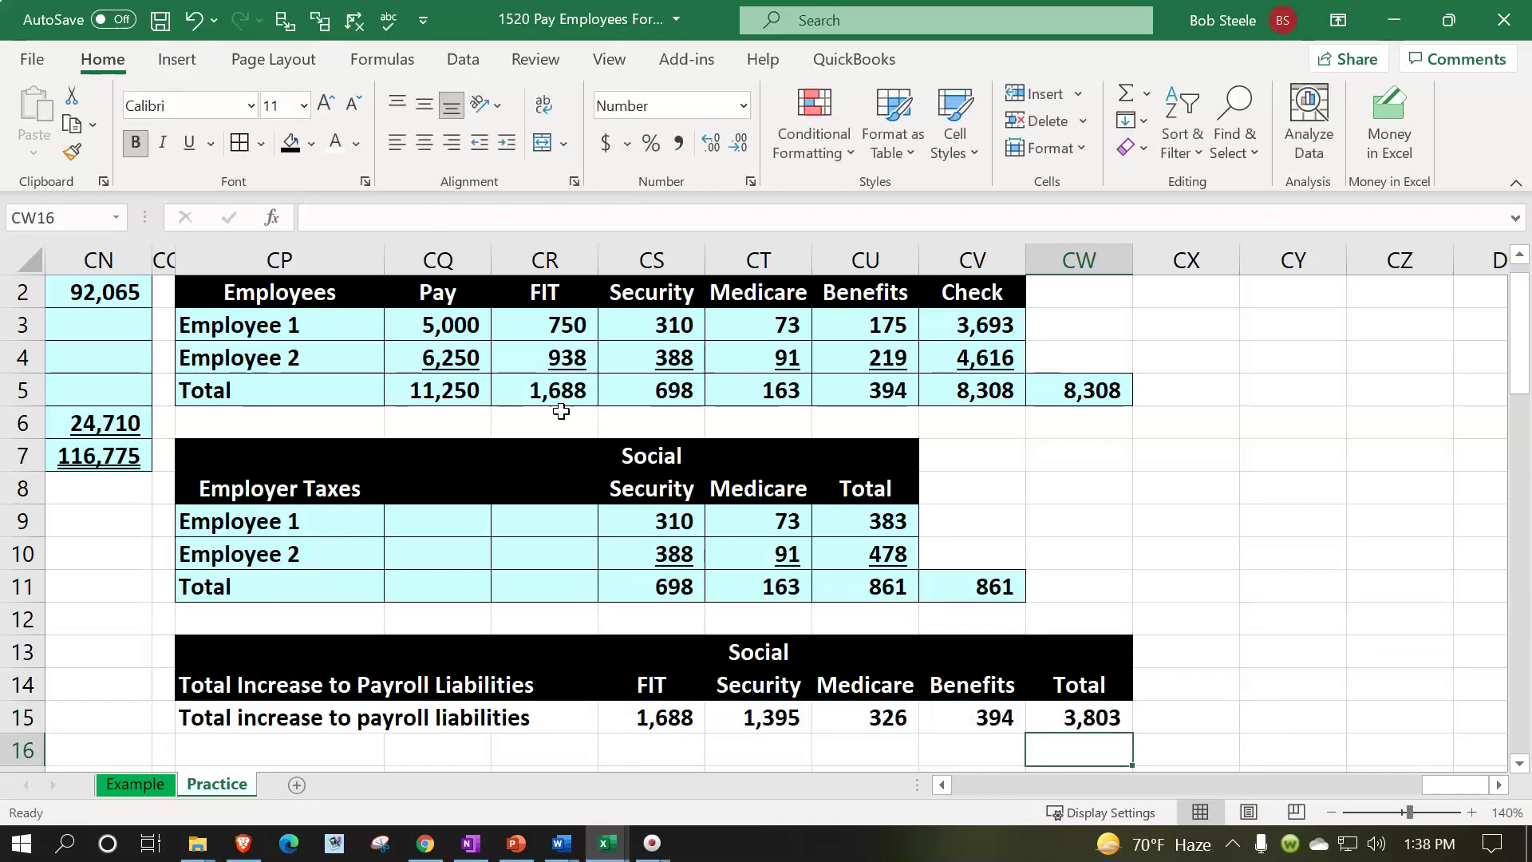
Format the payroll liabilities row CP15:CW15 with the recently used light blue fill and cell borders.
scroll(263, 551, down, 1)
drag(276, 620, 1043, 623)
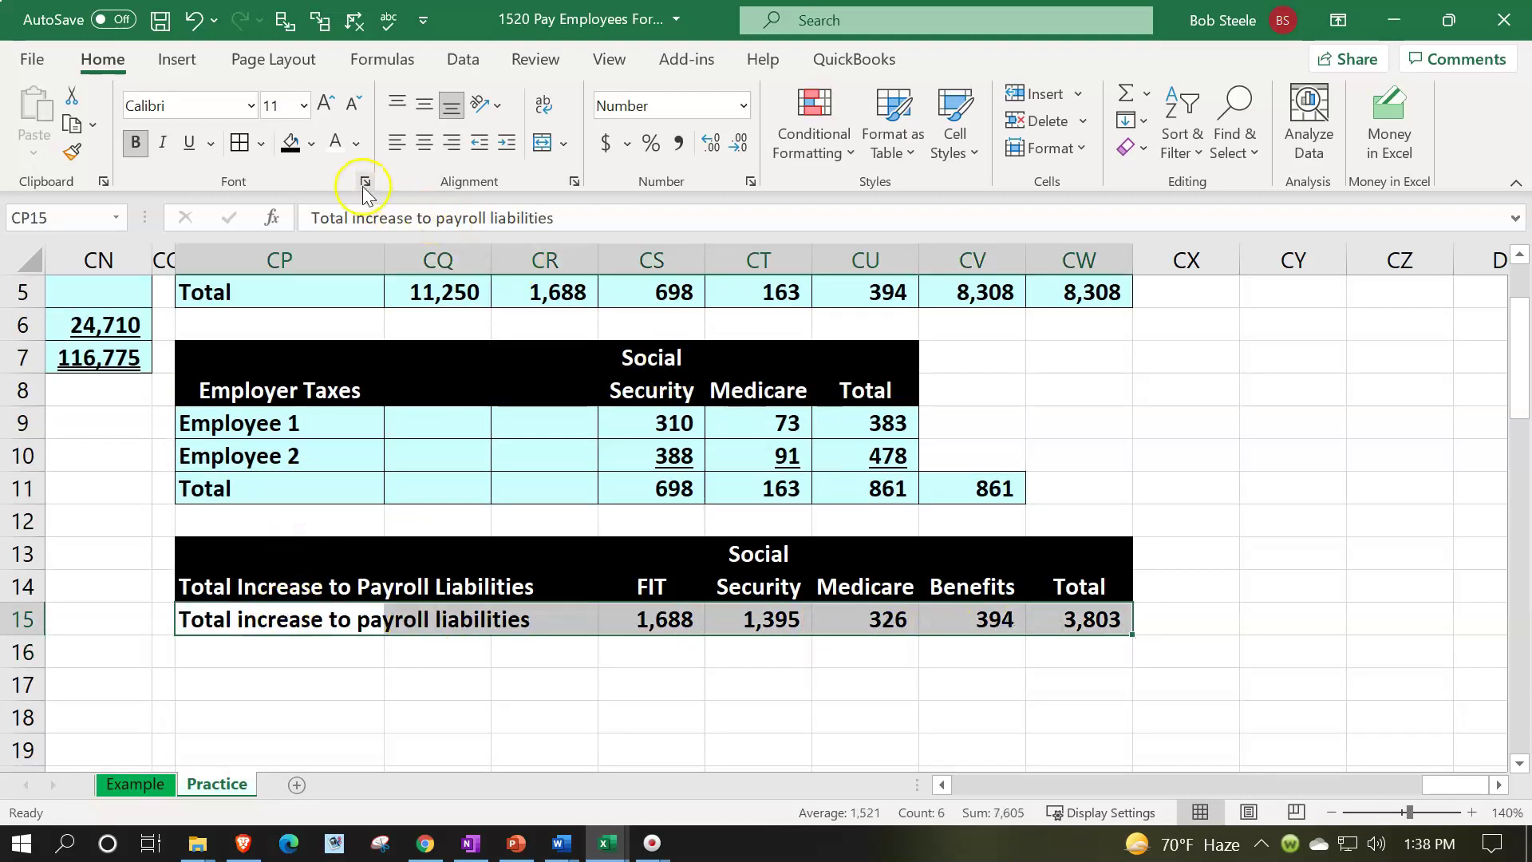
click(312, 145)
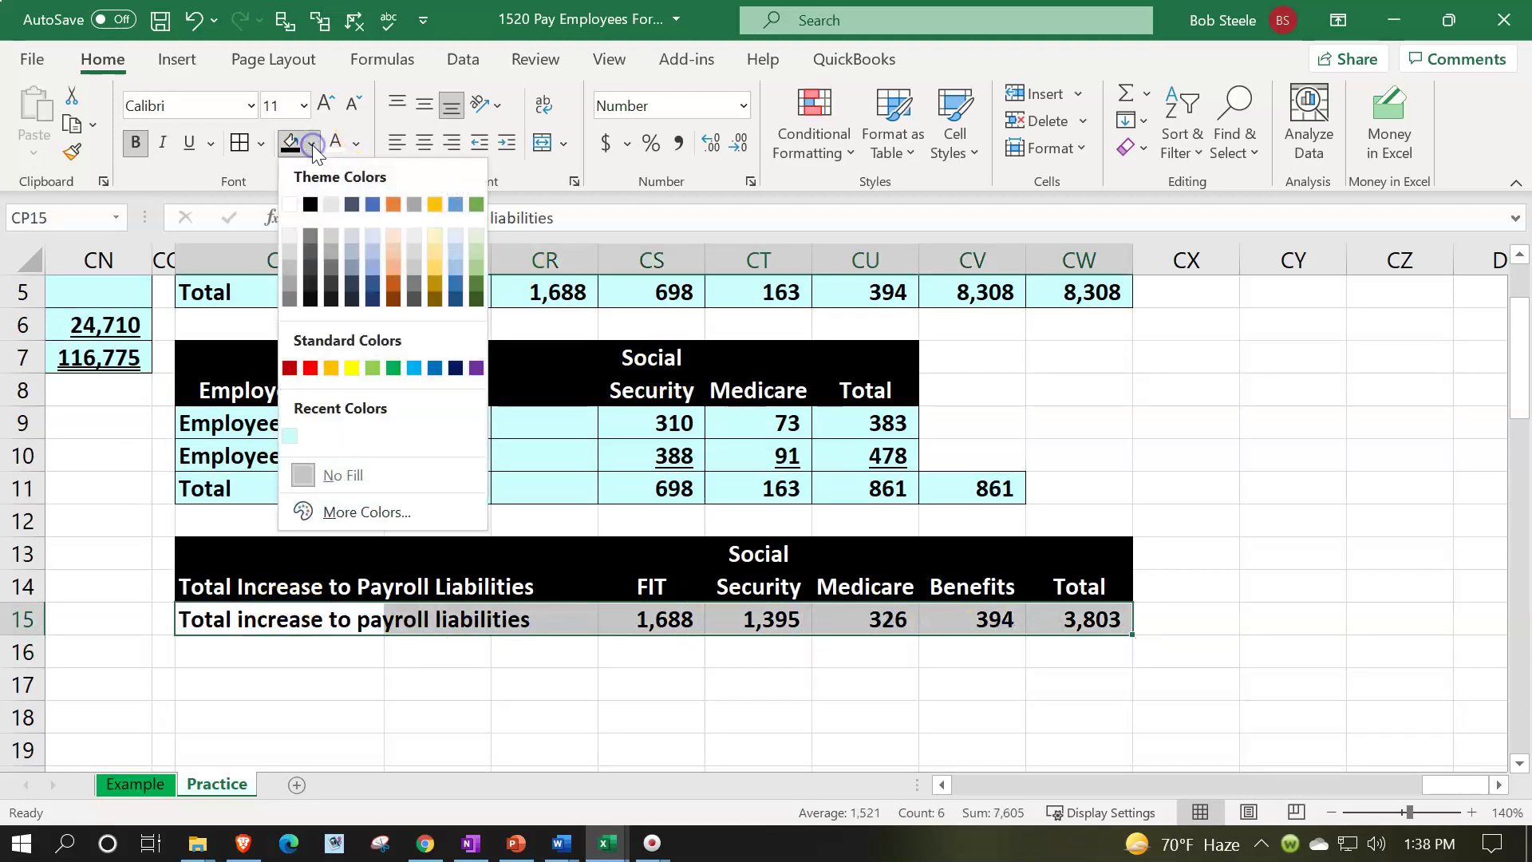
click(290, 439)
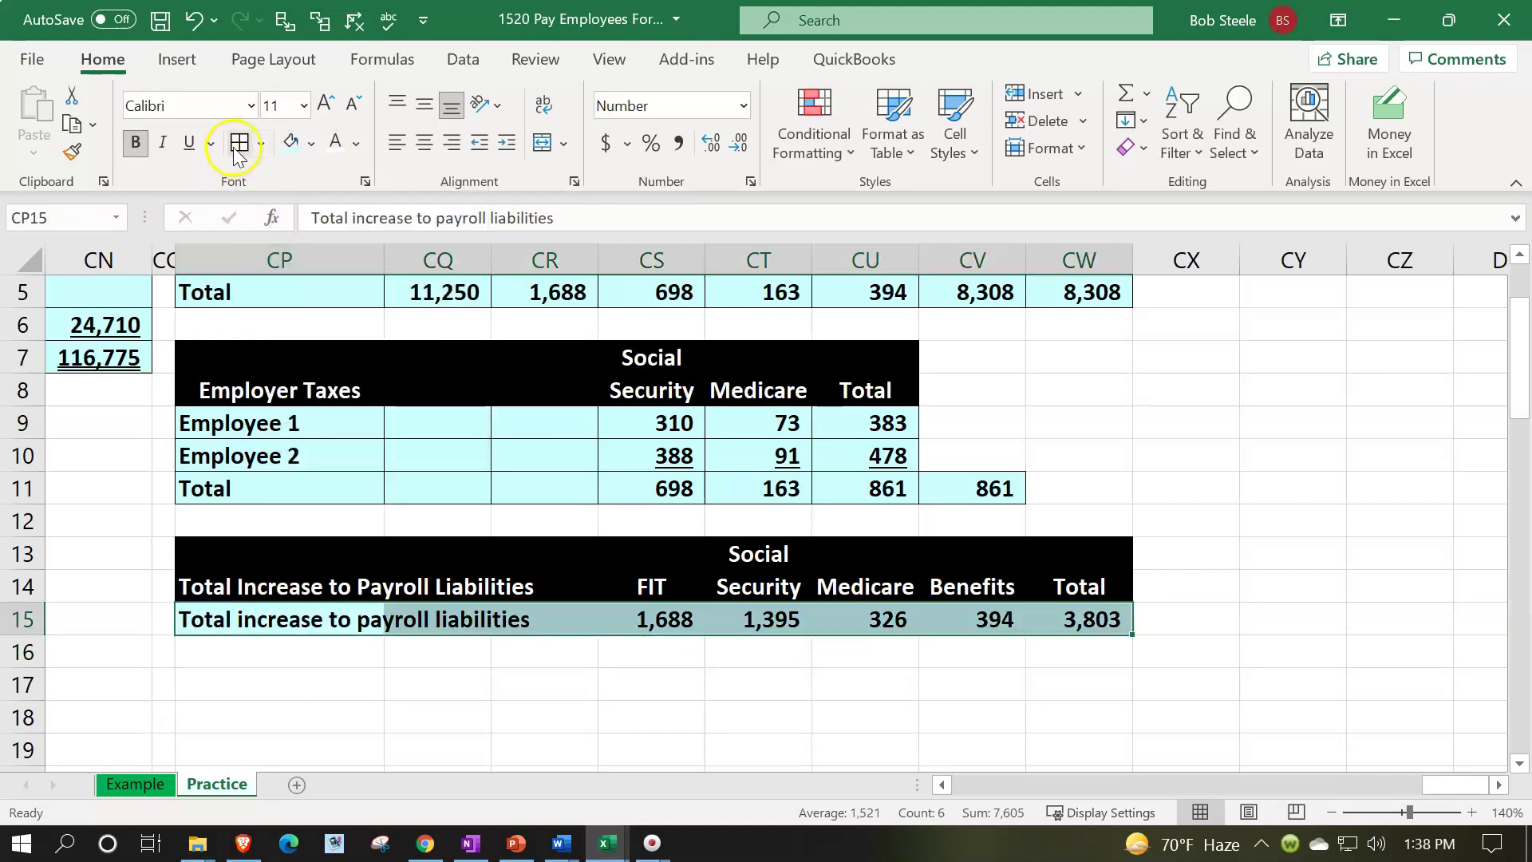
scroll(421, 416, up, 2)
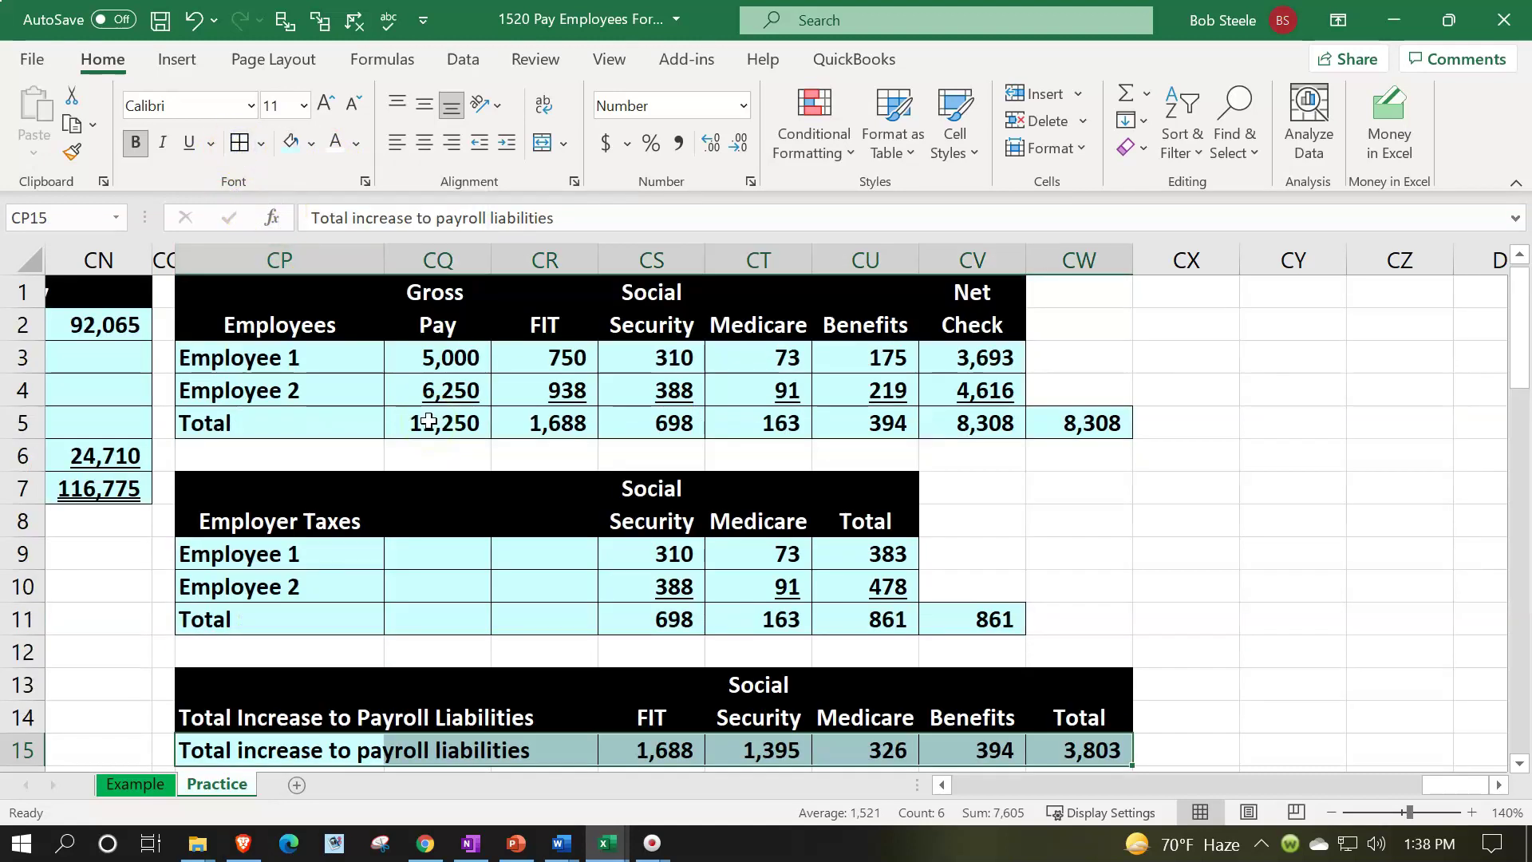
click(455, 485)
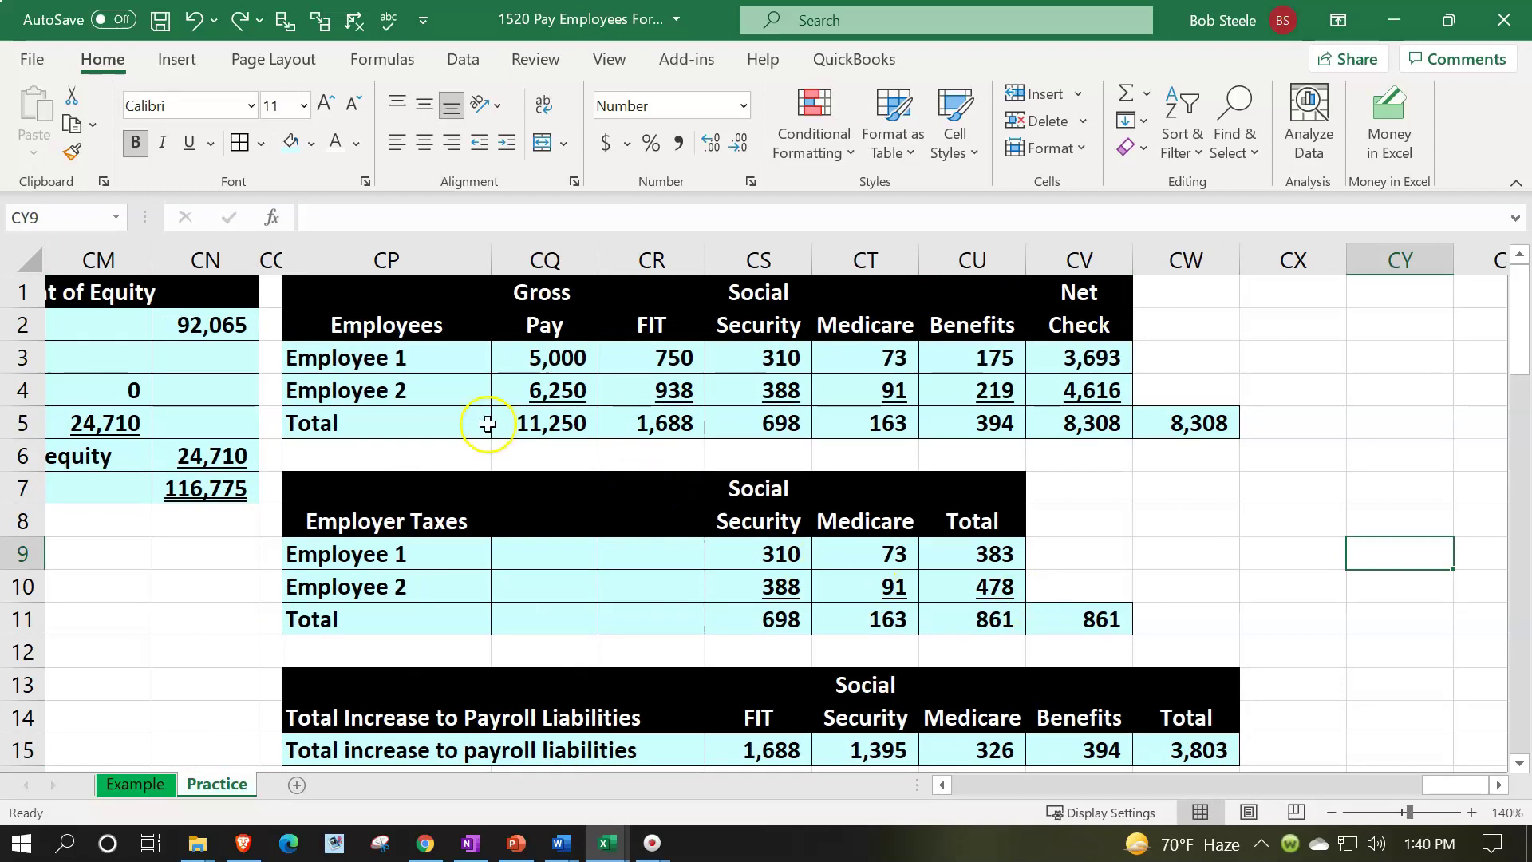
Examine Employee 1's entries from gross pay to net check and the formulas in the Net Check column.
click(462, 364)
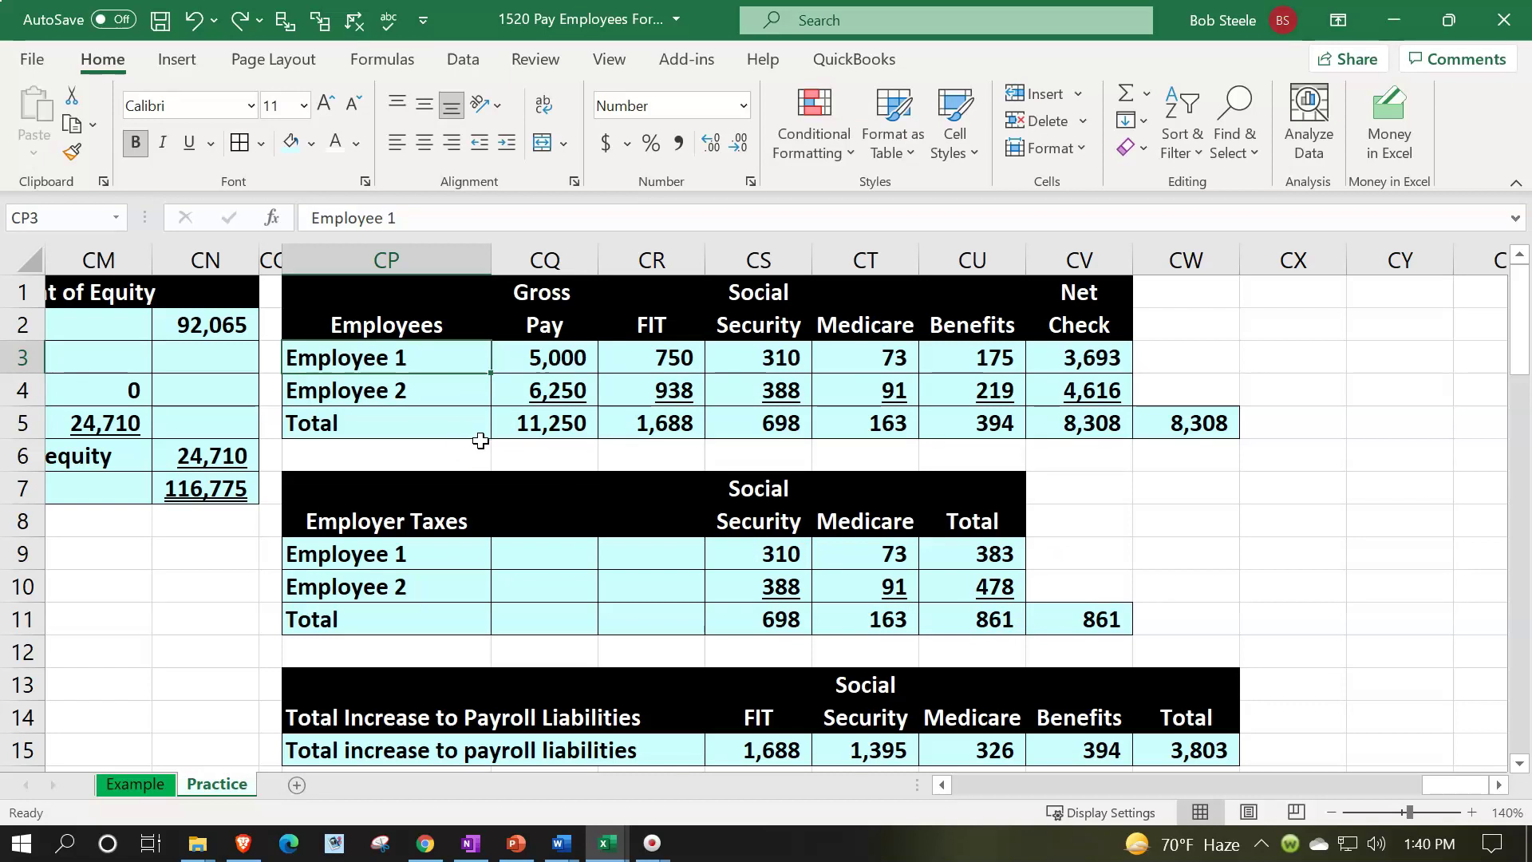
key(Right)
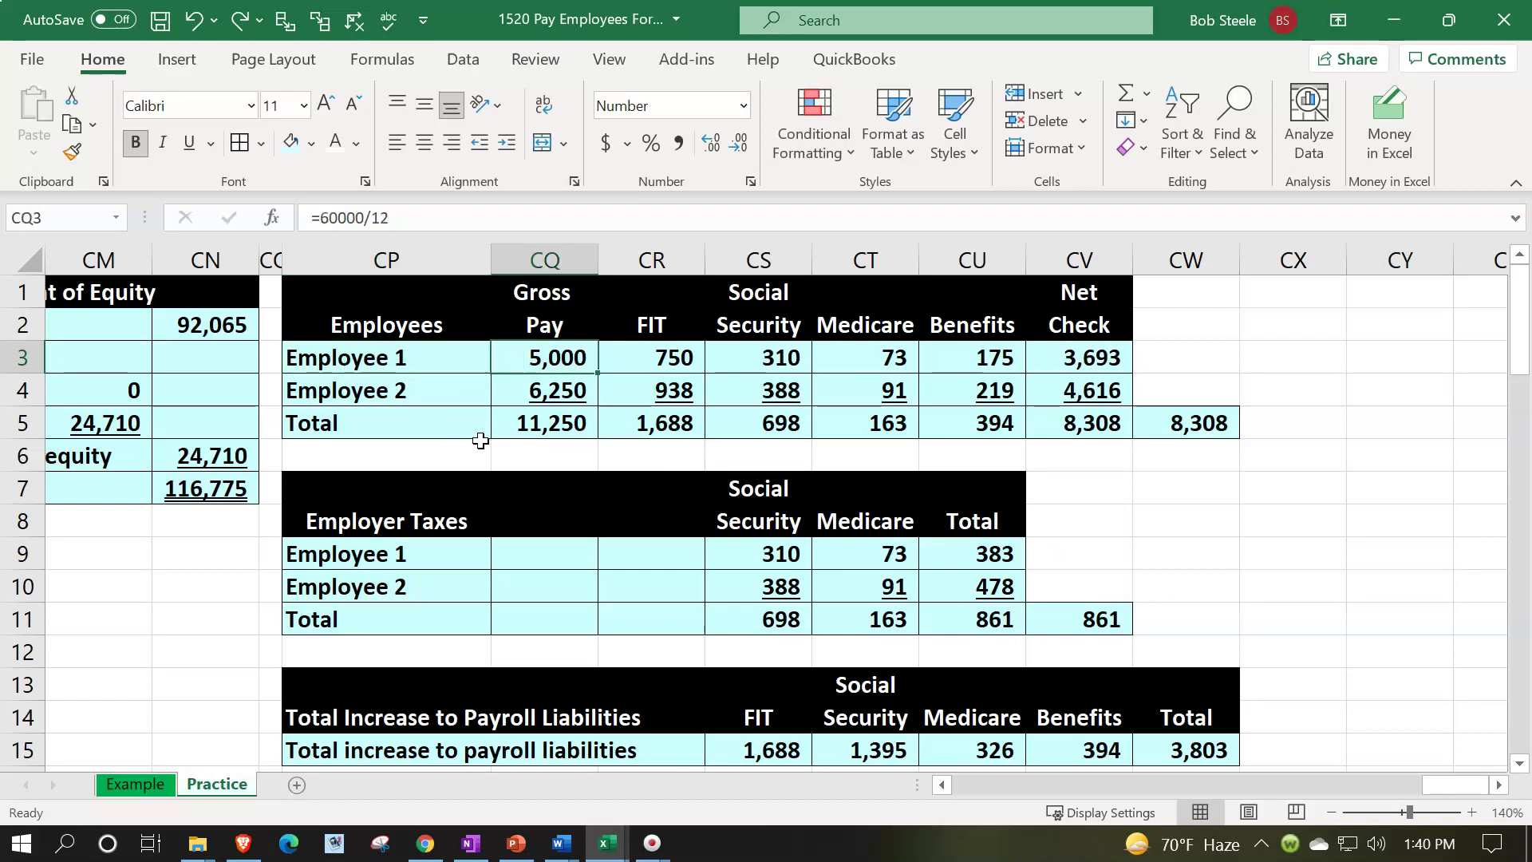
key(Right)
key(Right)
key(Right)
key(Right)
key(Right)
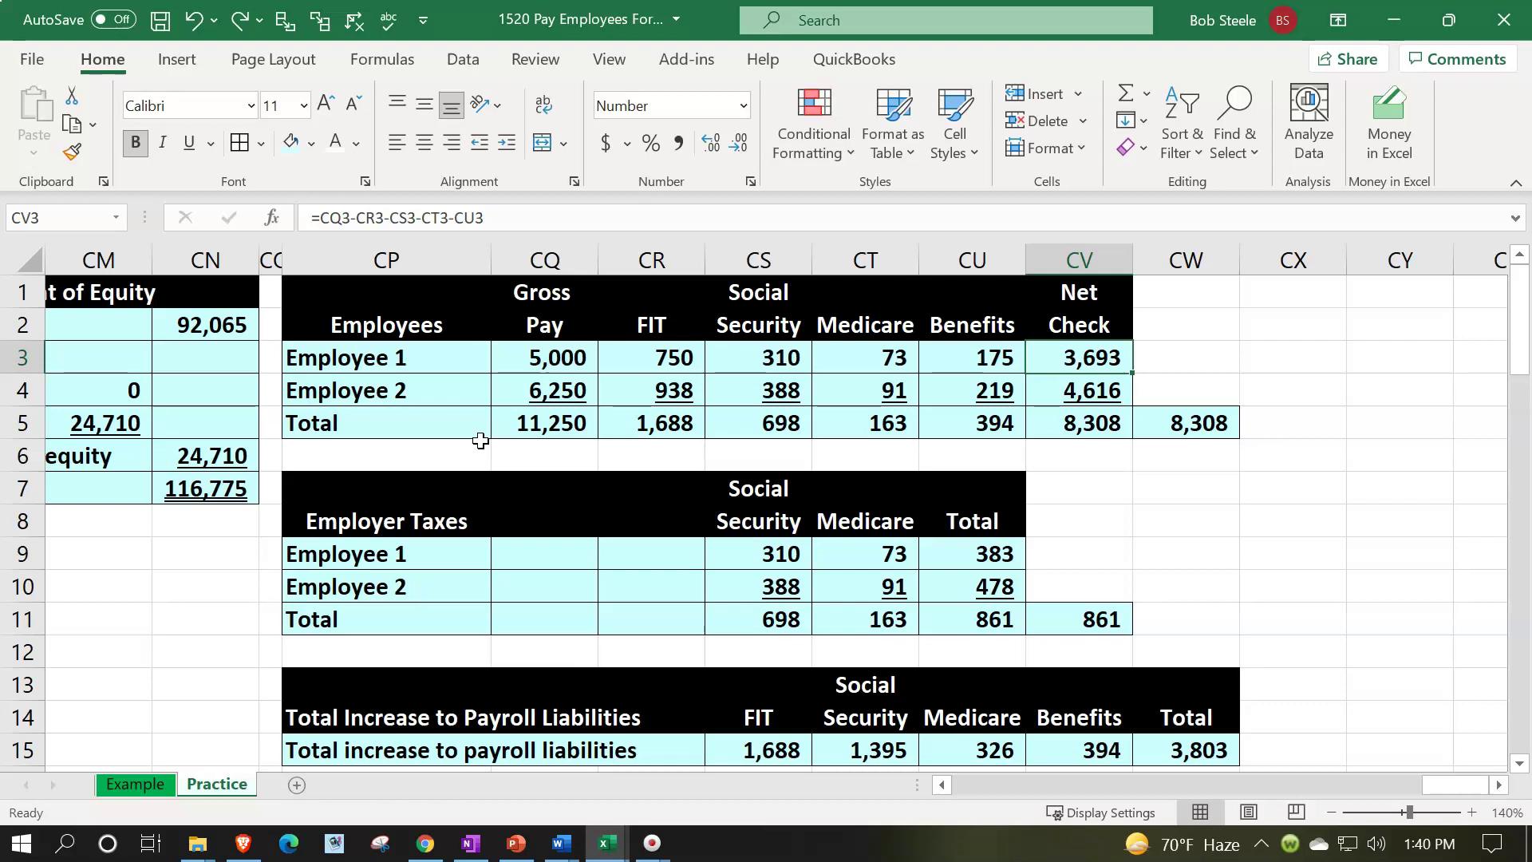
key(Down)
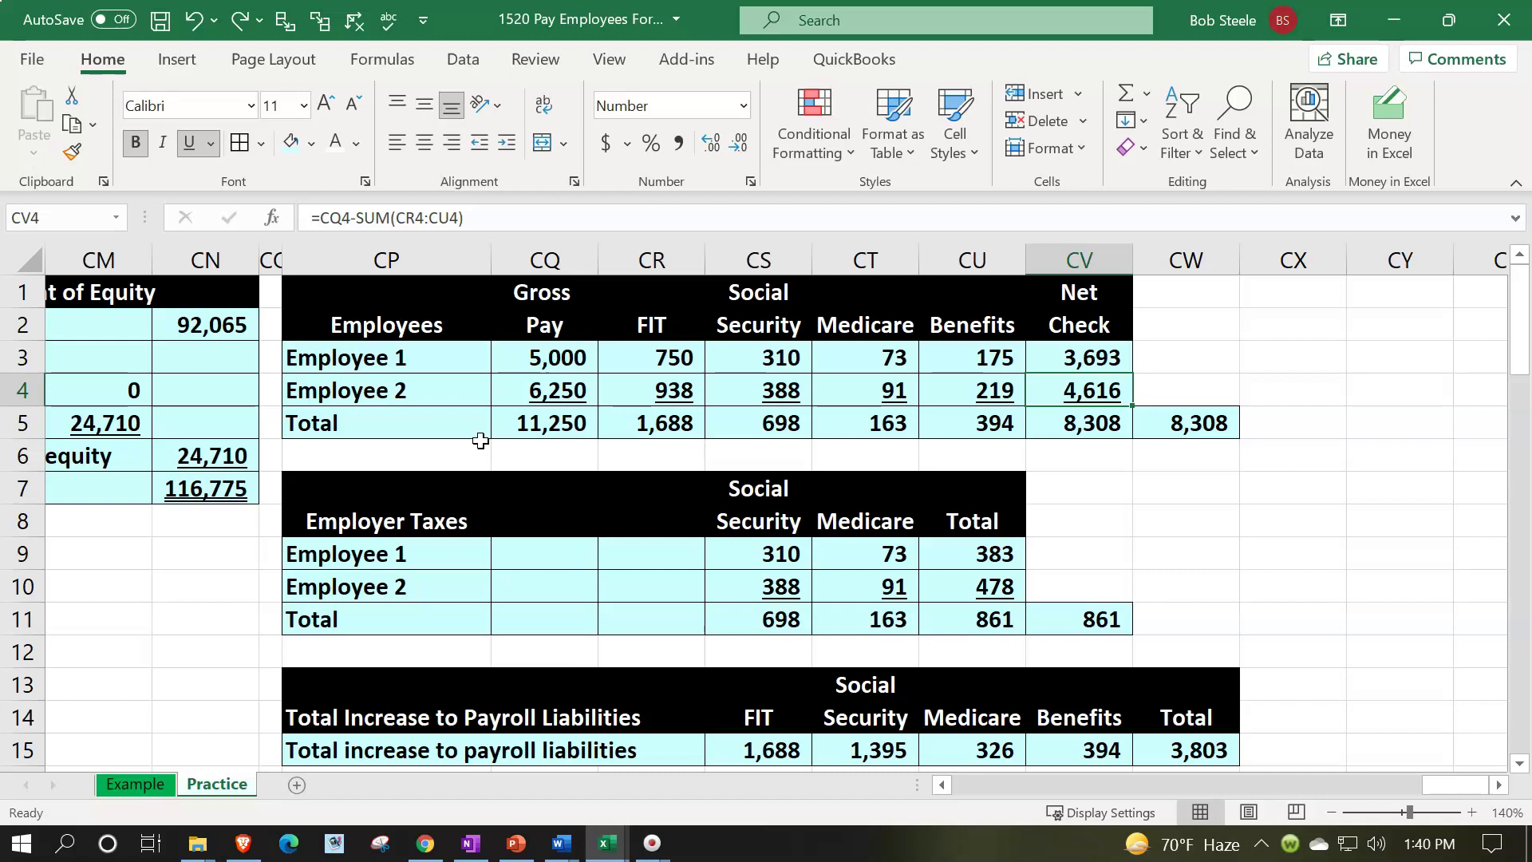
key(Down)
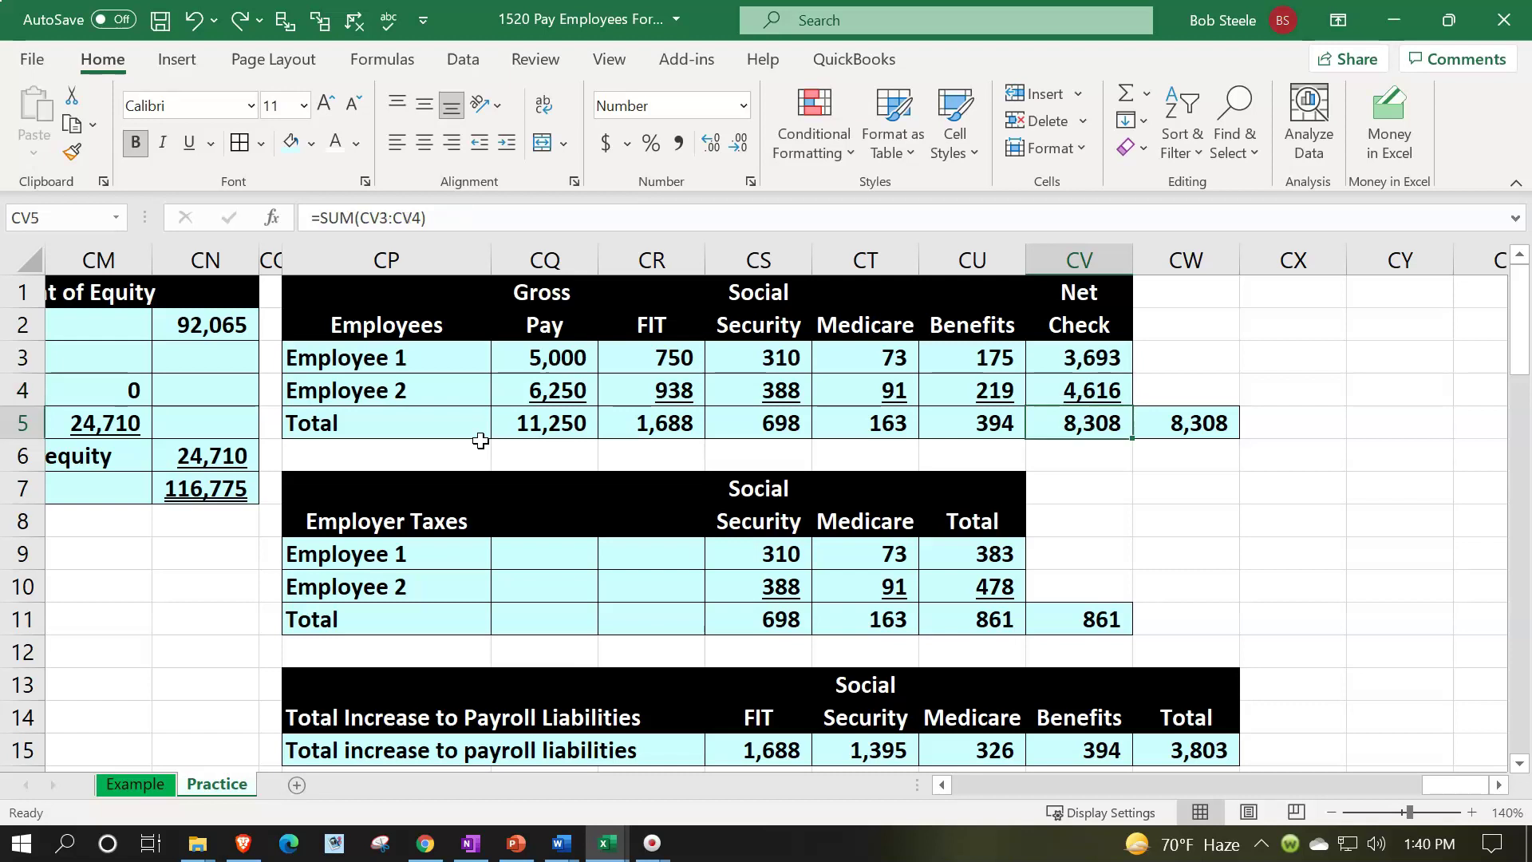
Examine the Employees table's total row from gross pay through the deductions to net check.
key(Left)
key(Left)
key(Left)
key(Left)
key(Left)
key(Left)
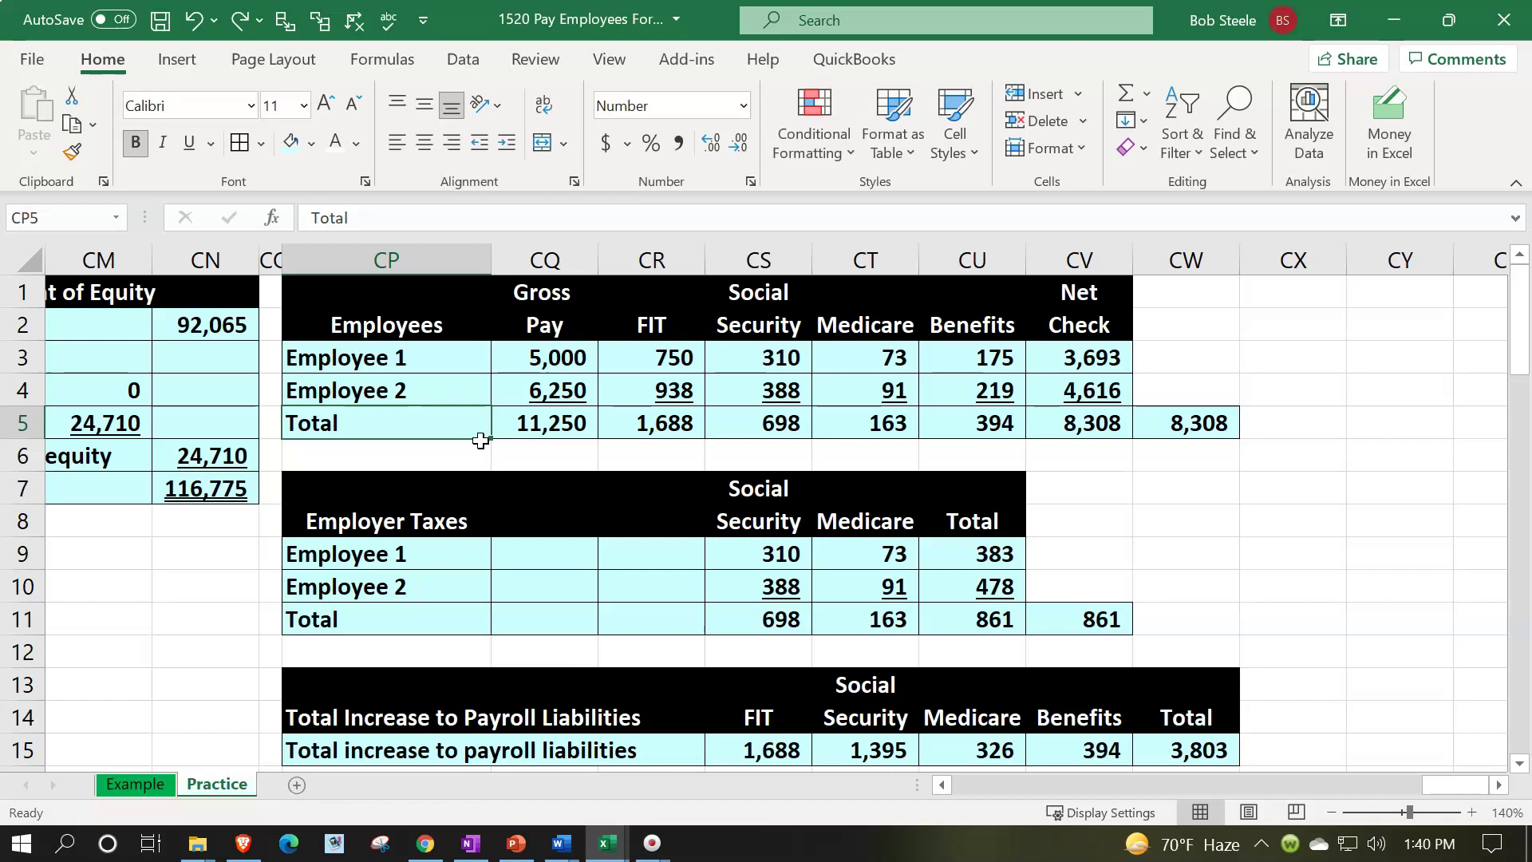
key(Right)
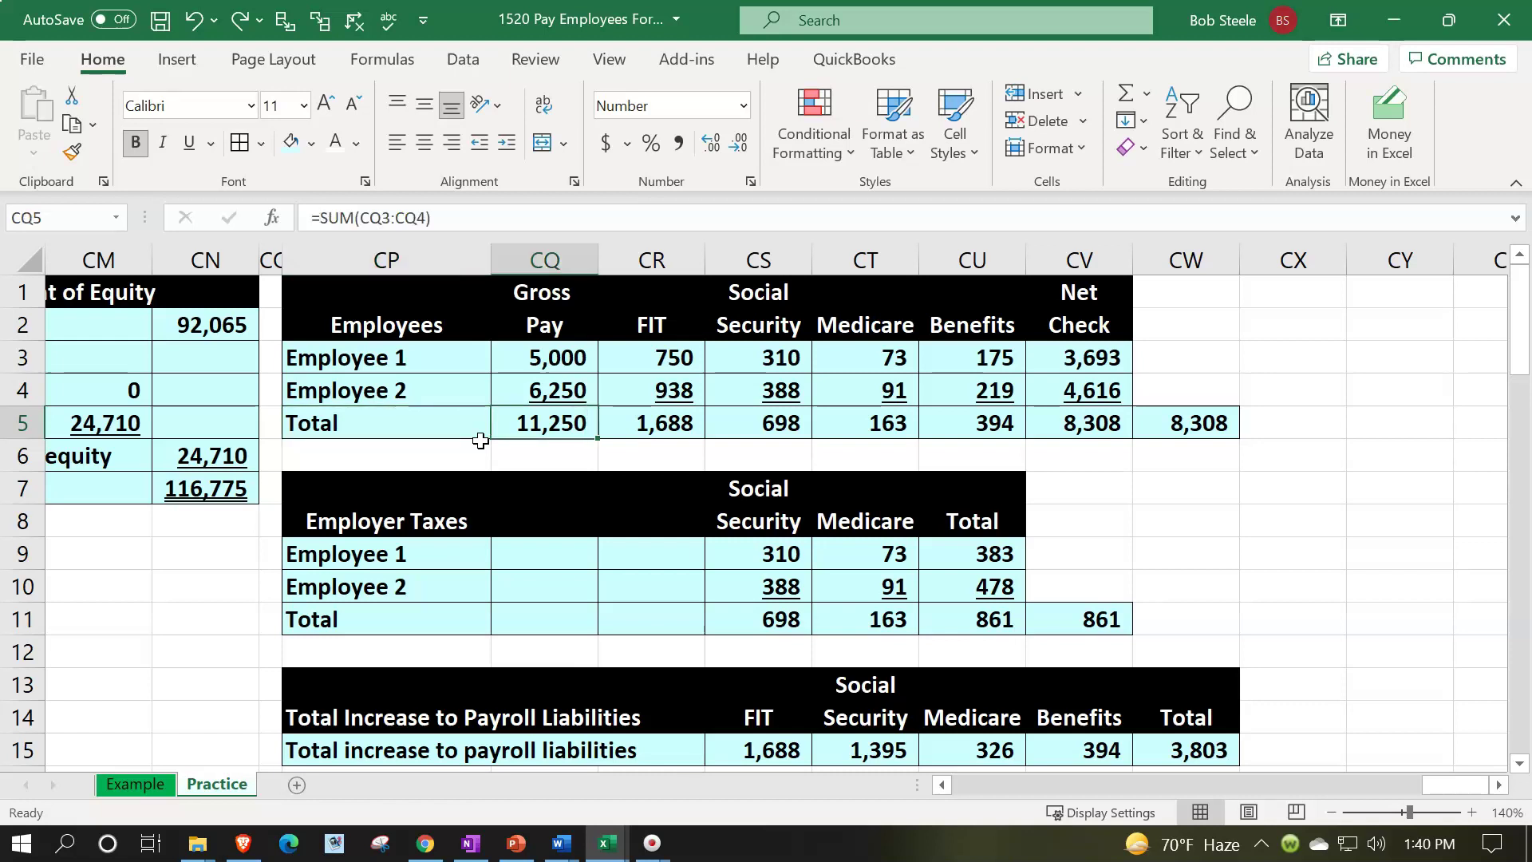
key(Right)
key(Right)
key(Right)
key(Right)
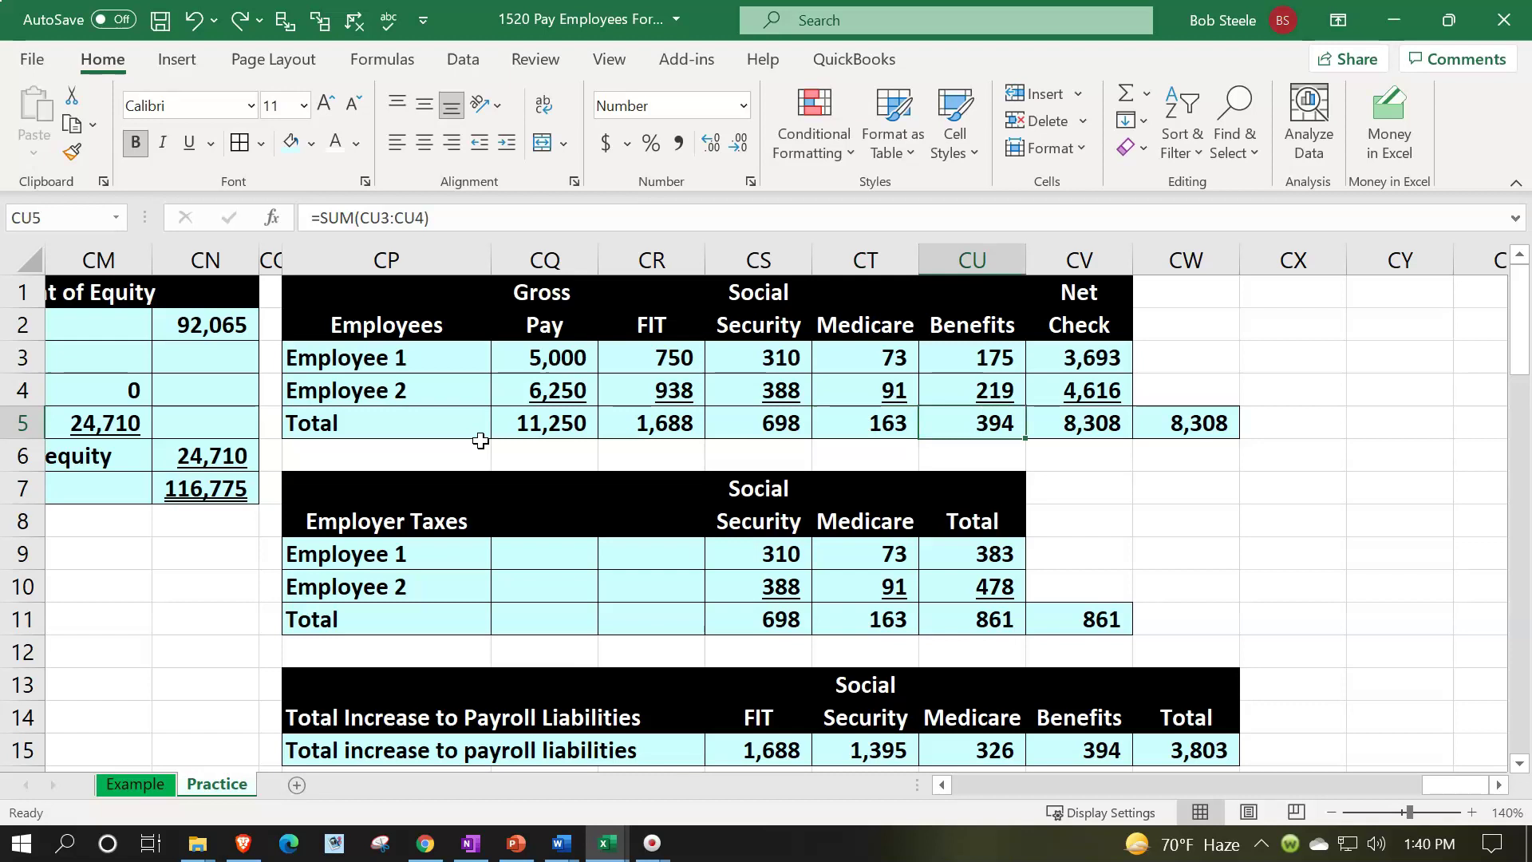
key(Right)
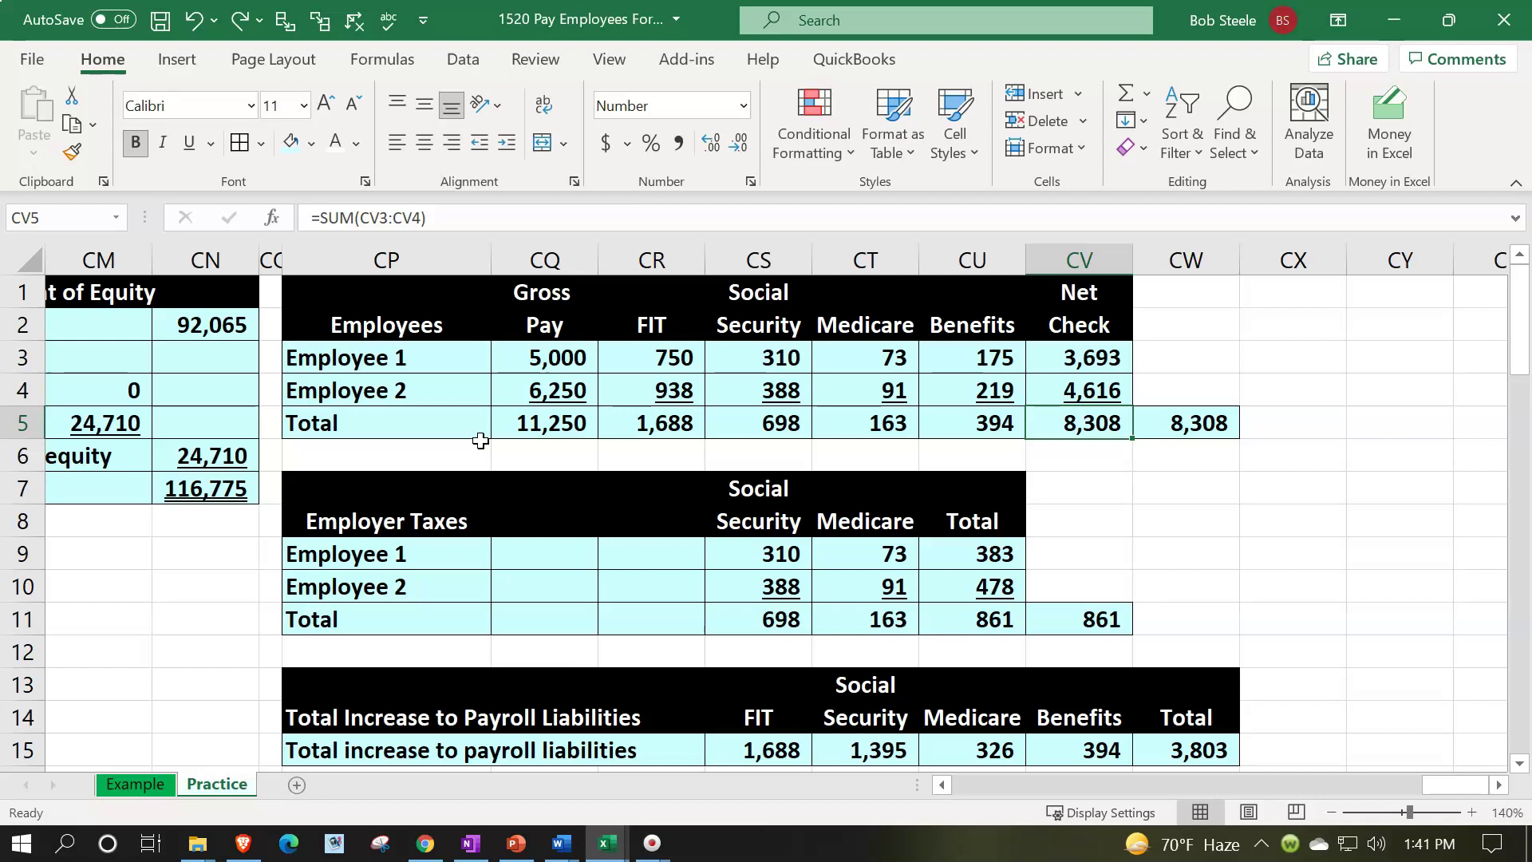
Examine the employer Social Security formulas for both employees and their total in CS9:CS11.
key(Down)
key(Down)
key(Down)
key(Down)
key(Left)
key(Left)
key(Left)
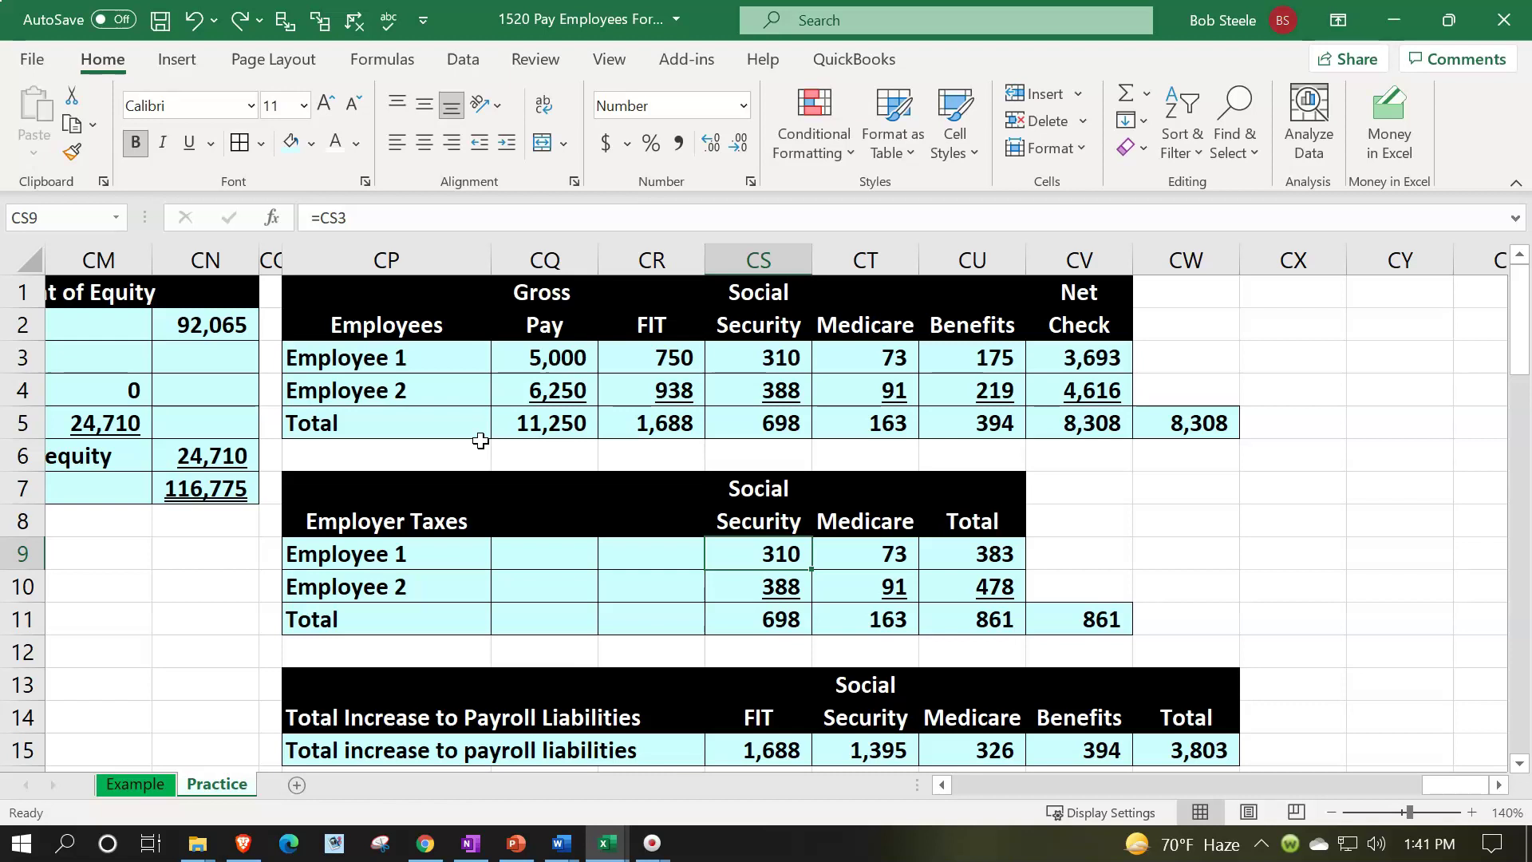
key(Down)
key(Down)
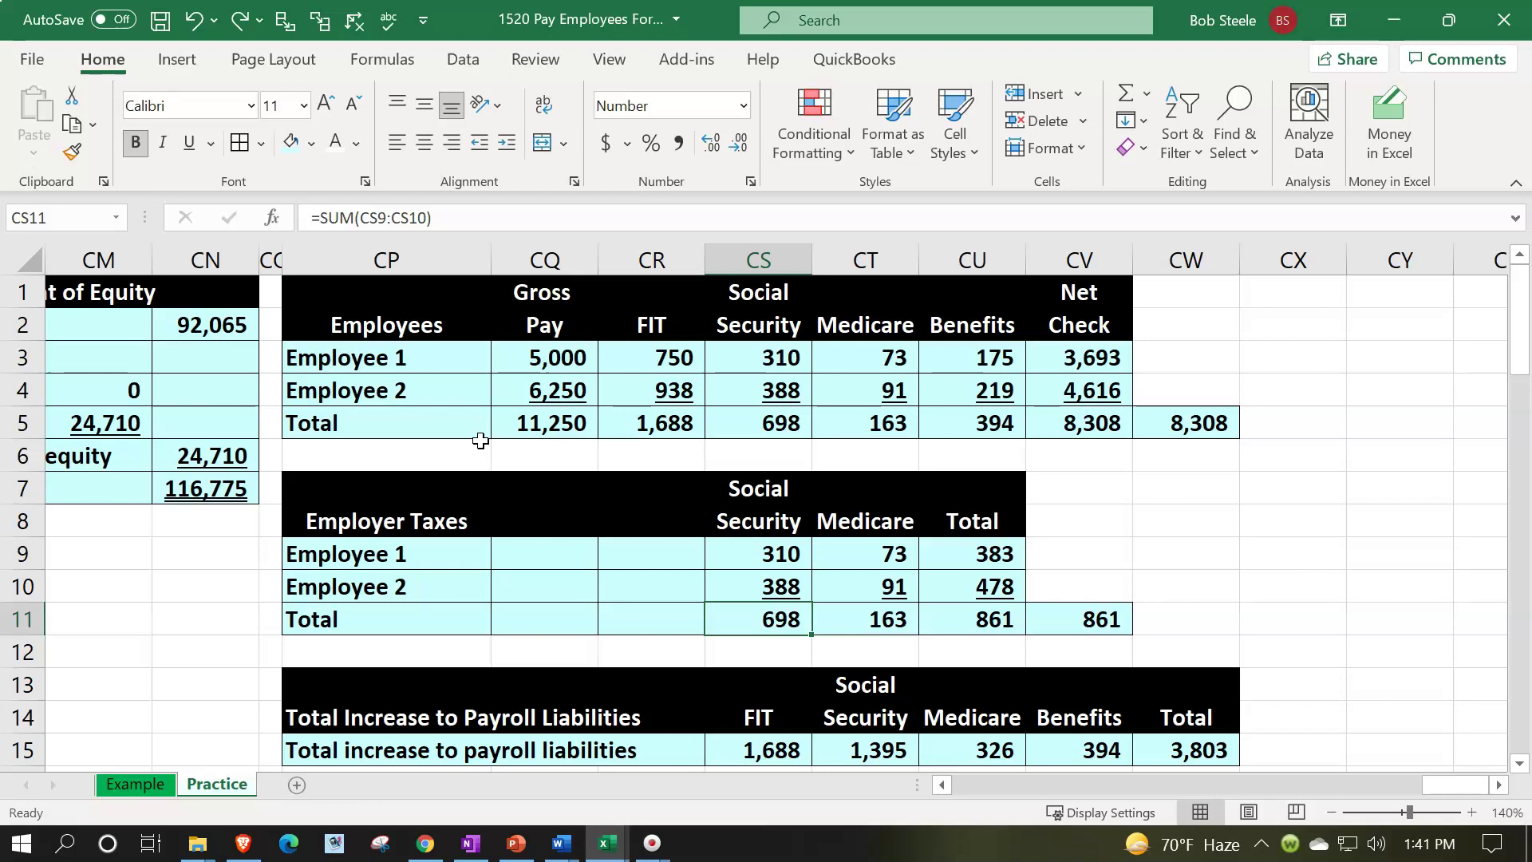
Examine the FIT, Social Security, Medicare and Benefits liability formulas in CS15:CV15 and check their combined sum against the Total column.
key(Down)
key(Down)
key(Down)
key(Down)
key(Down)
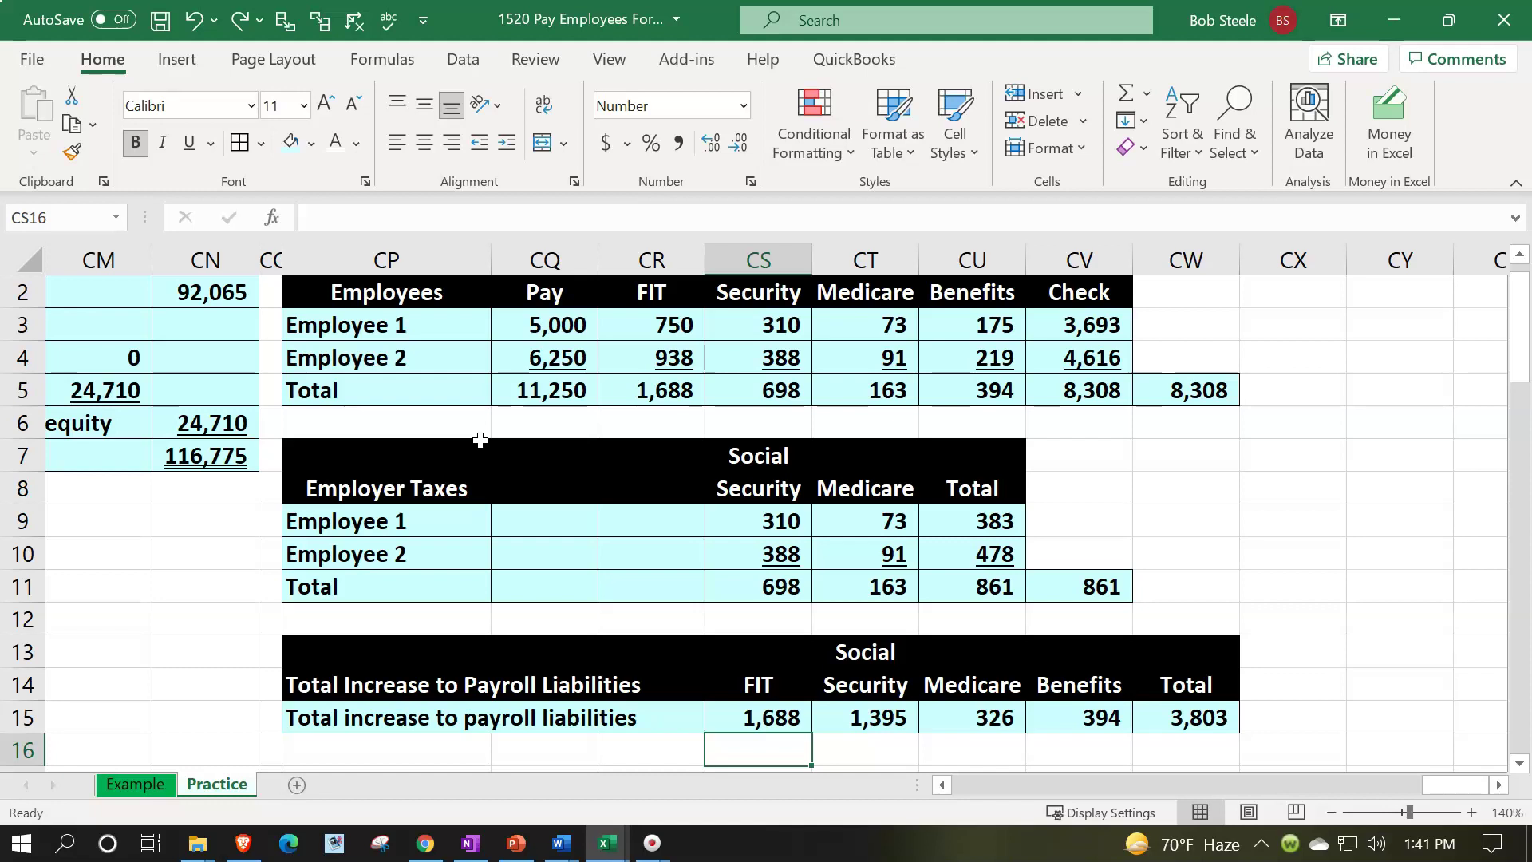
key(Up)
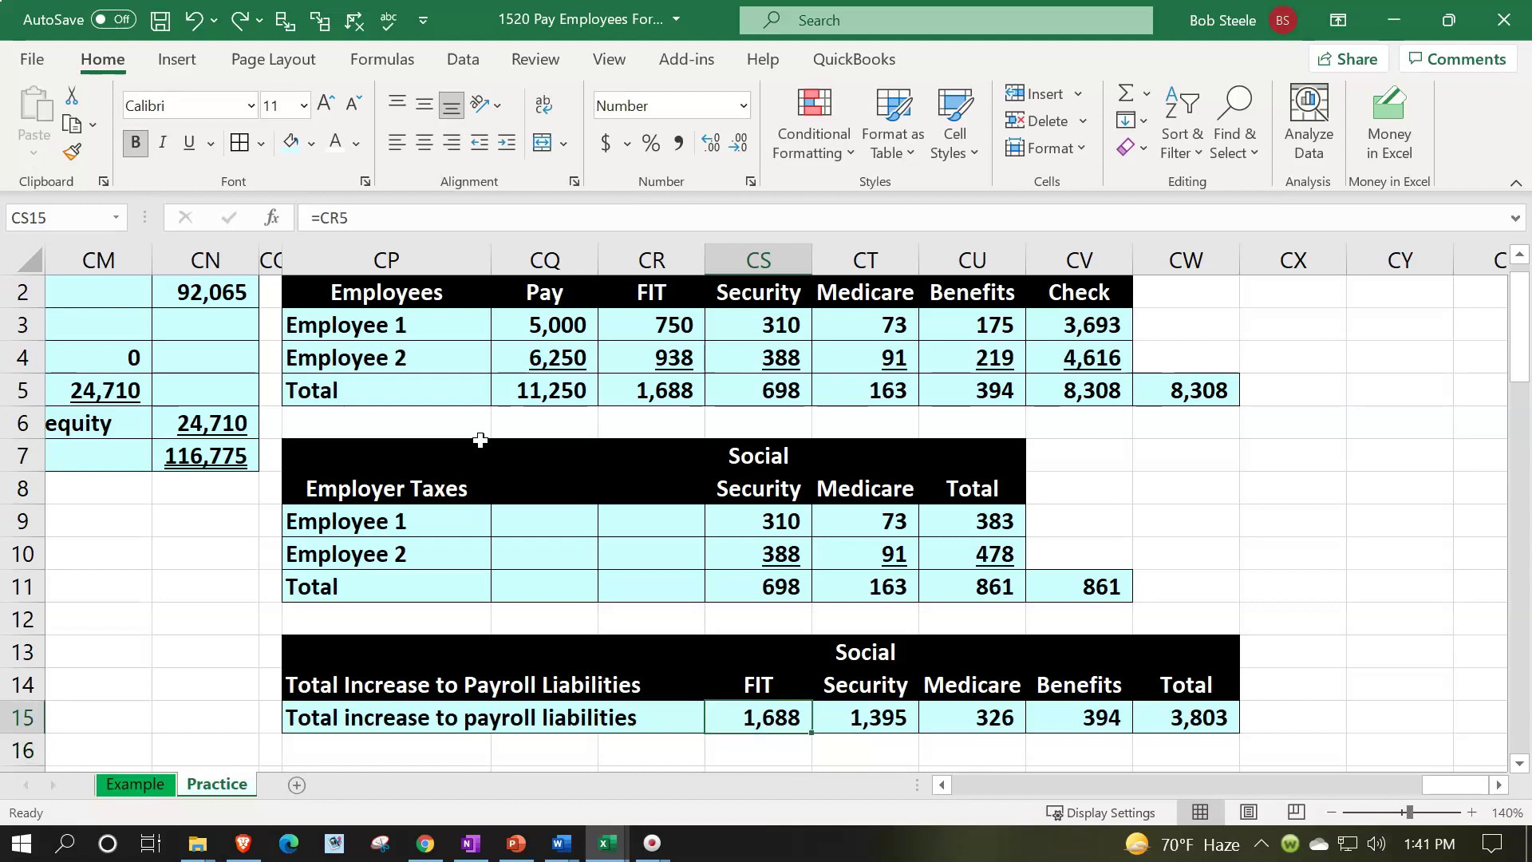
click(687, 395)
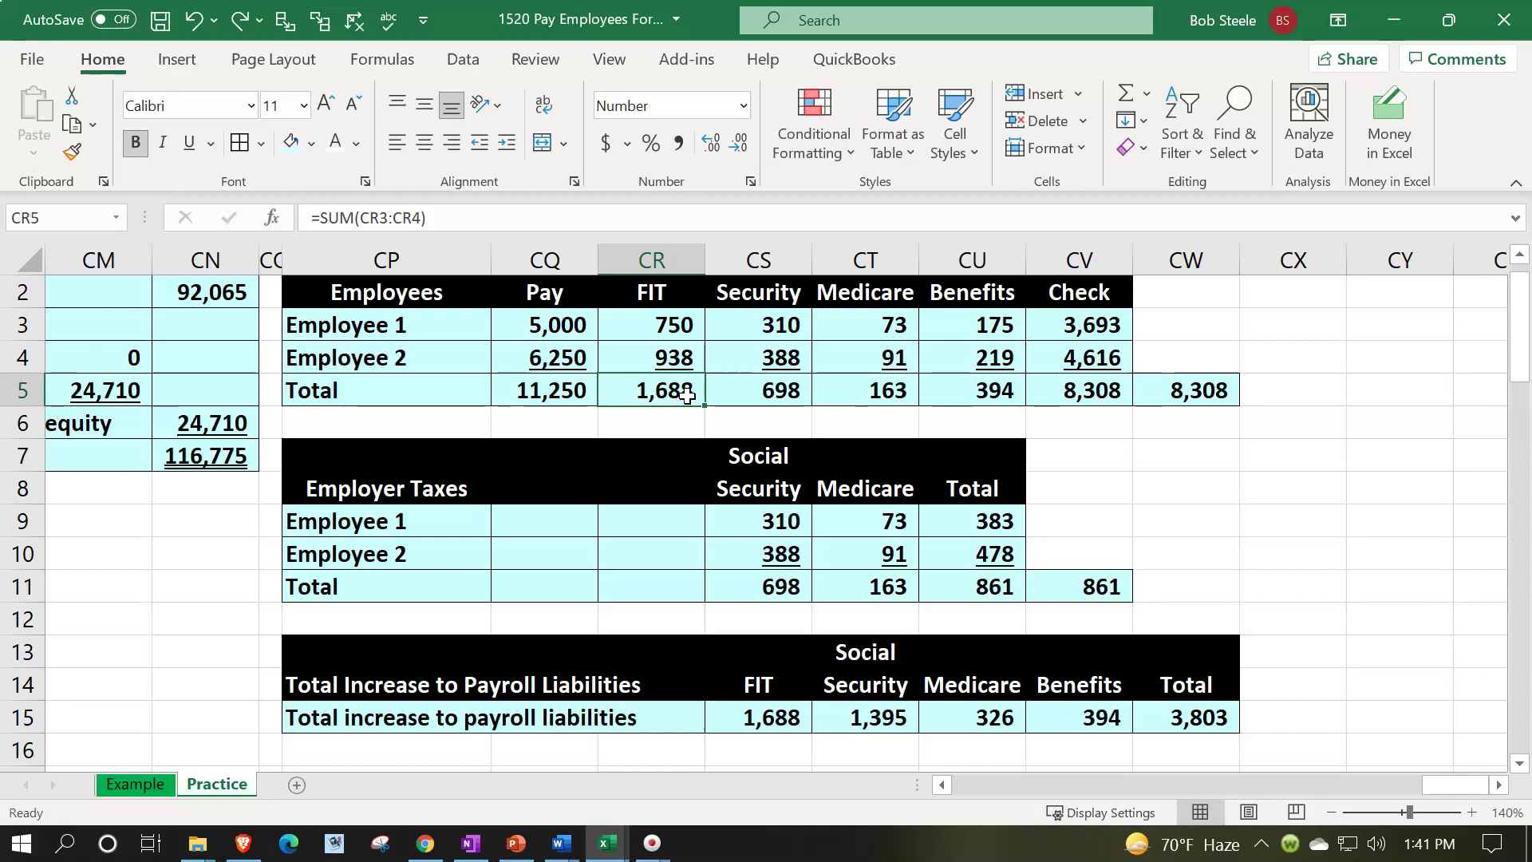
click(882, 724)
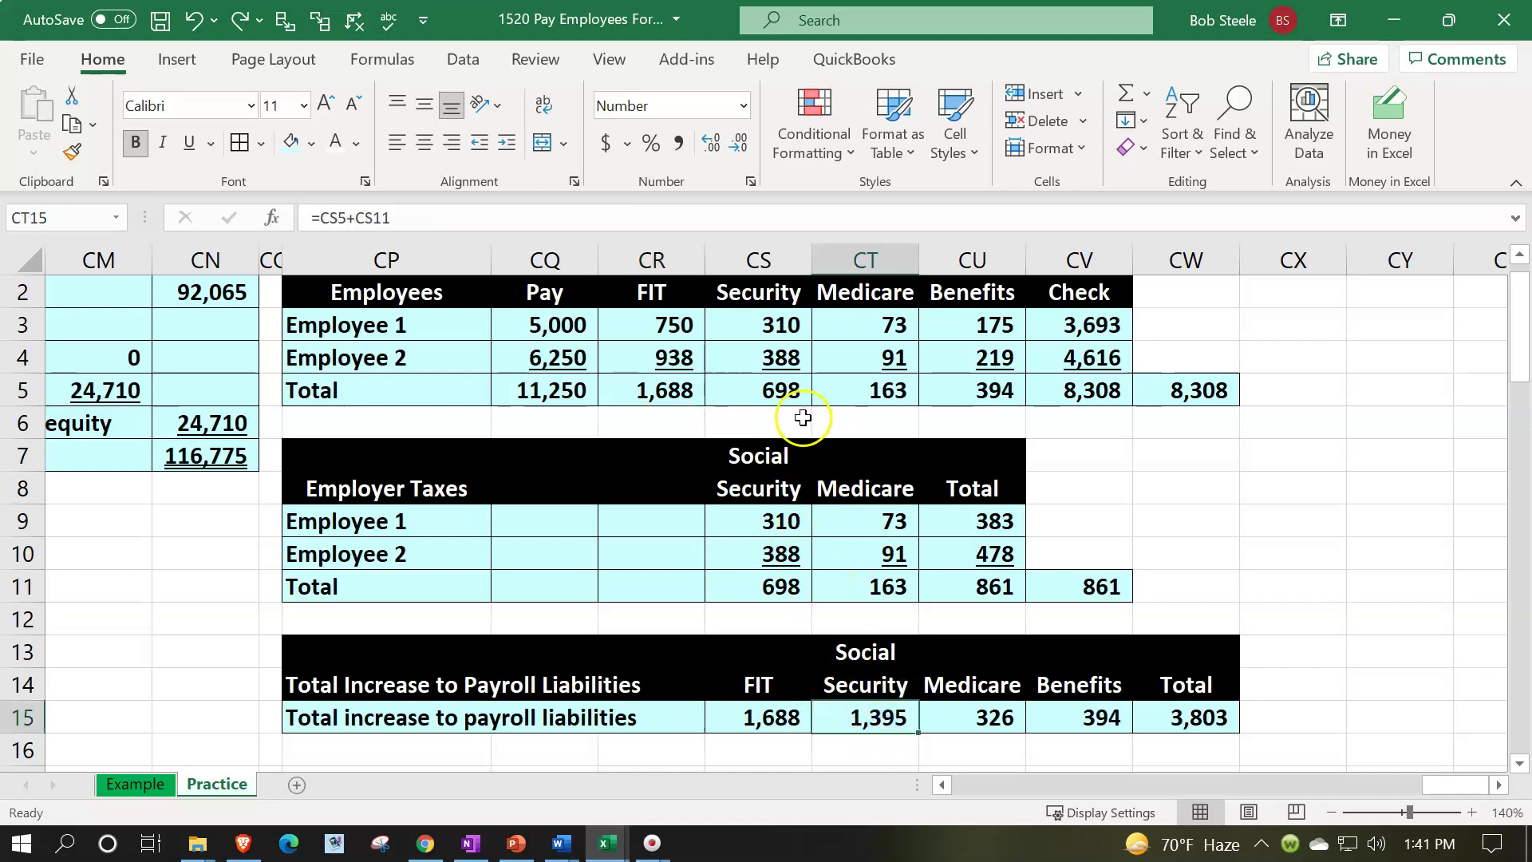
click(954, 720)
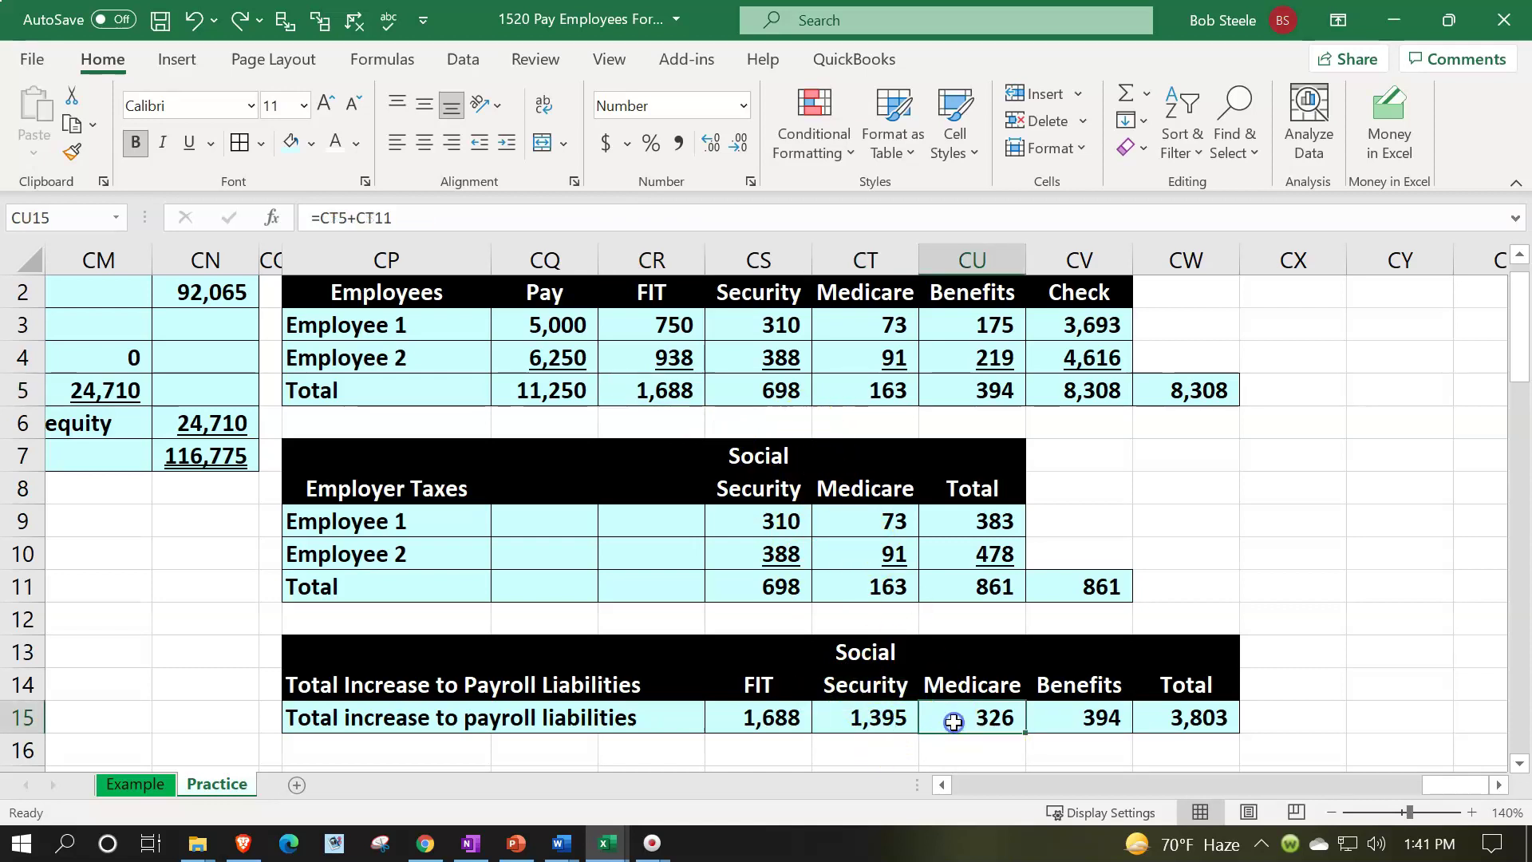
double_click(954, 721)
key(Return)
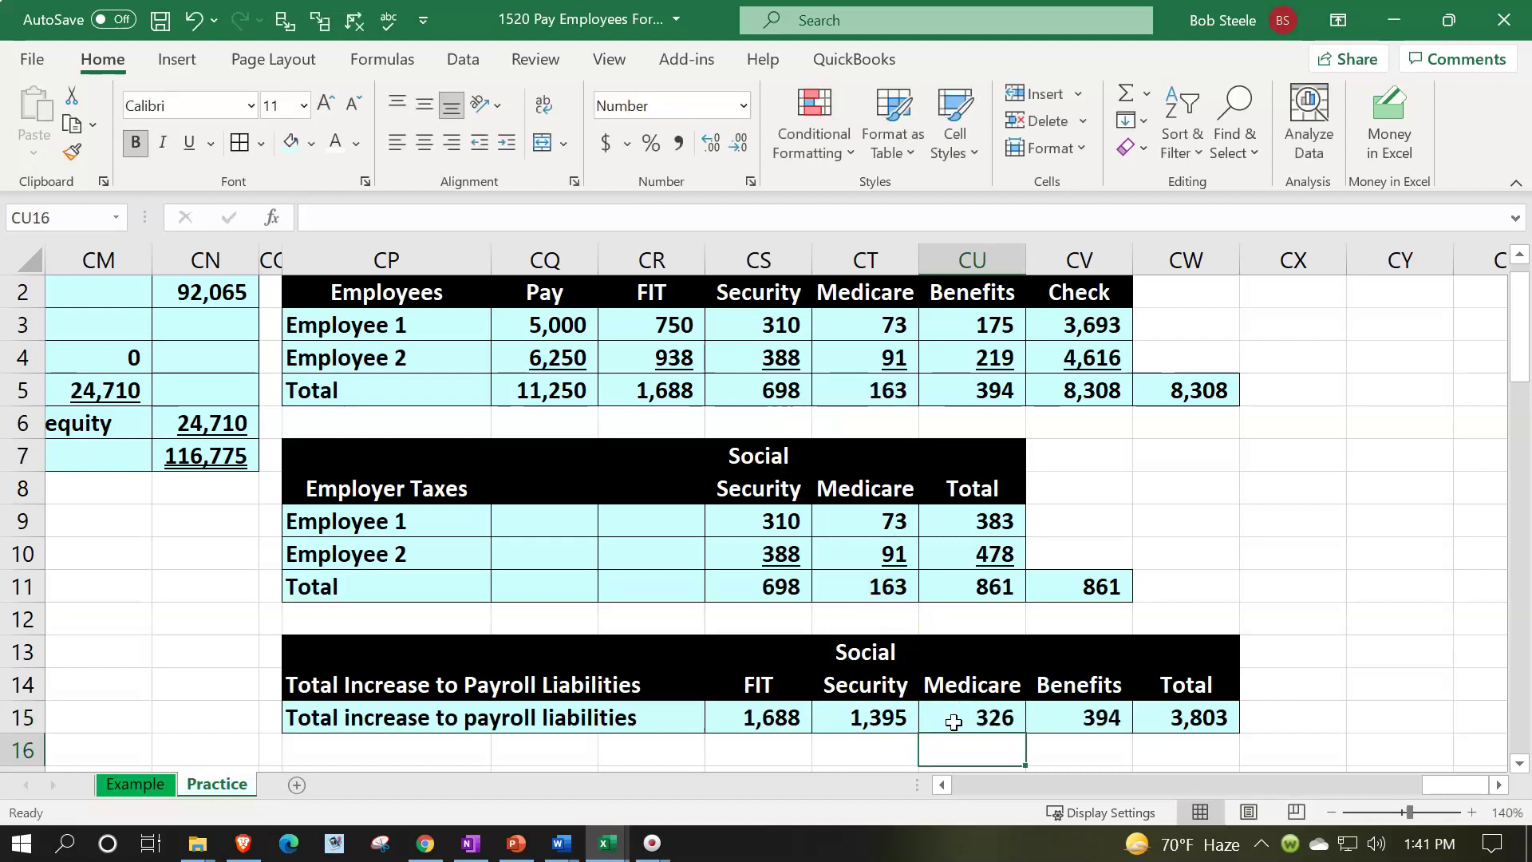
click(1091, 716)
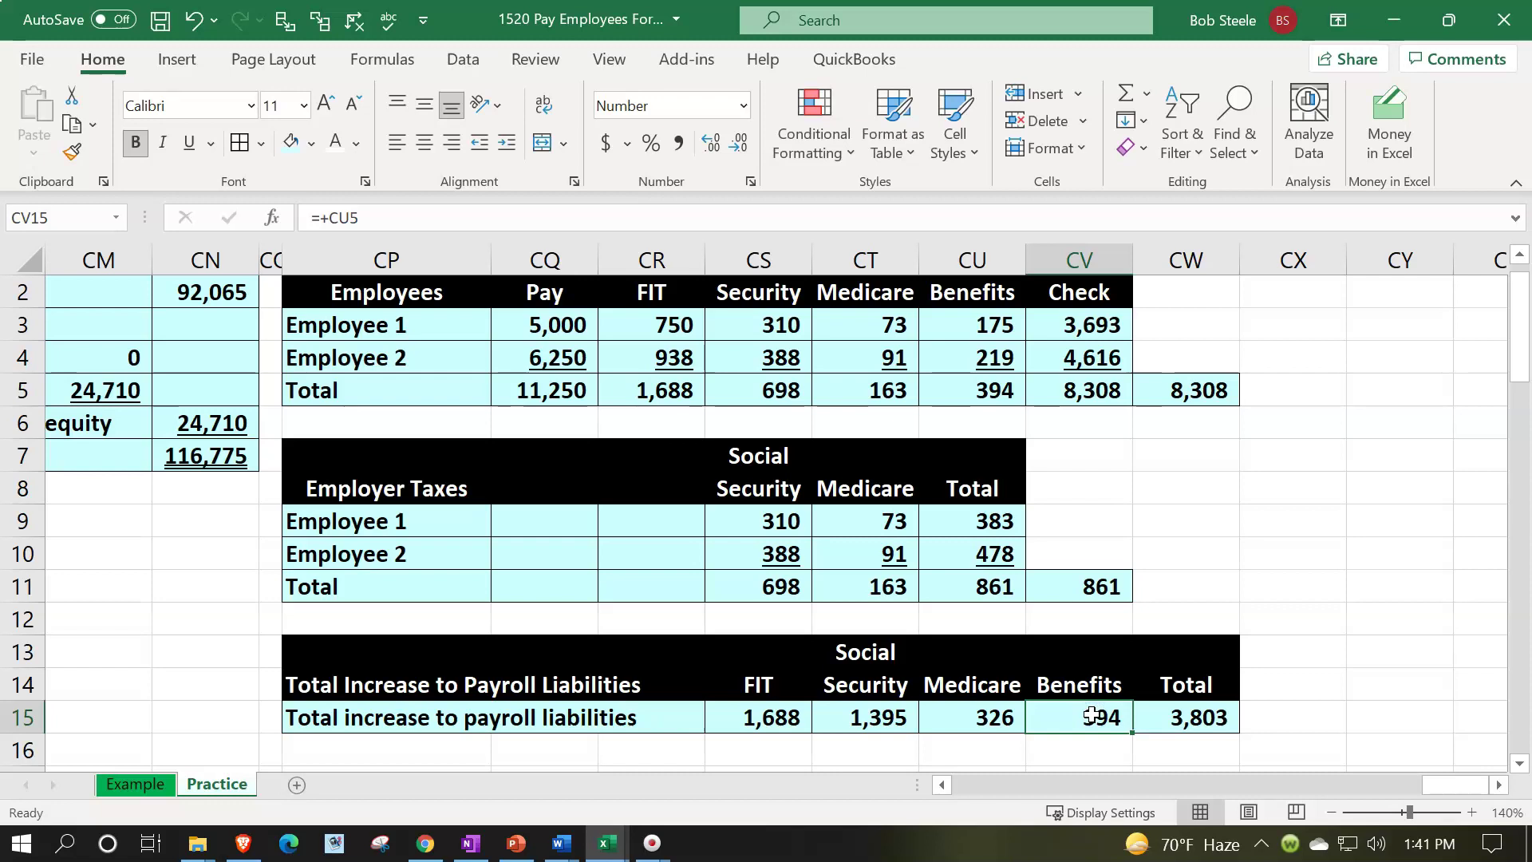
drag(790, 718, 1038, 704)
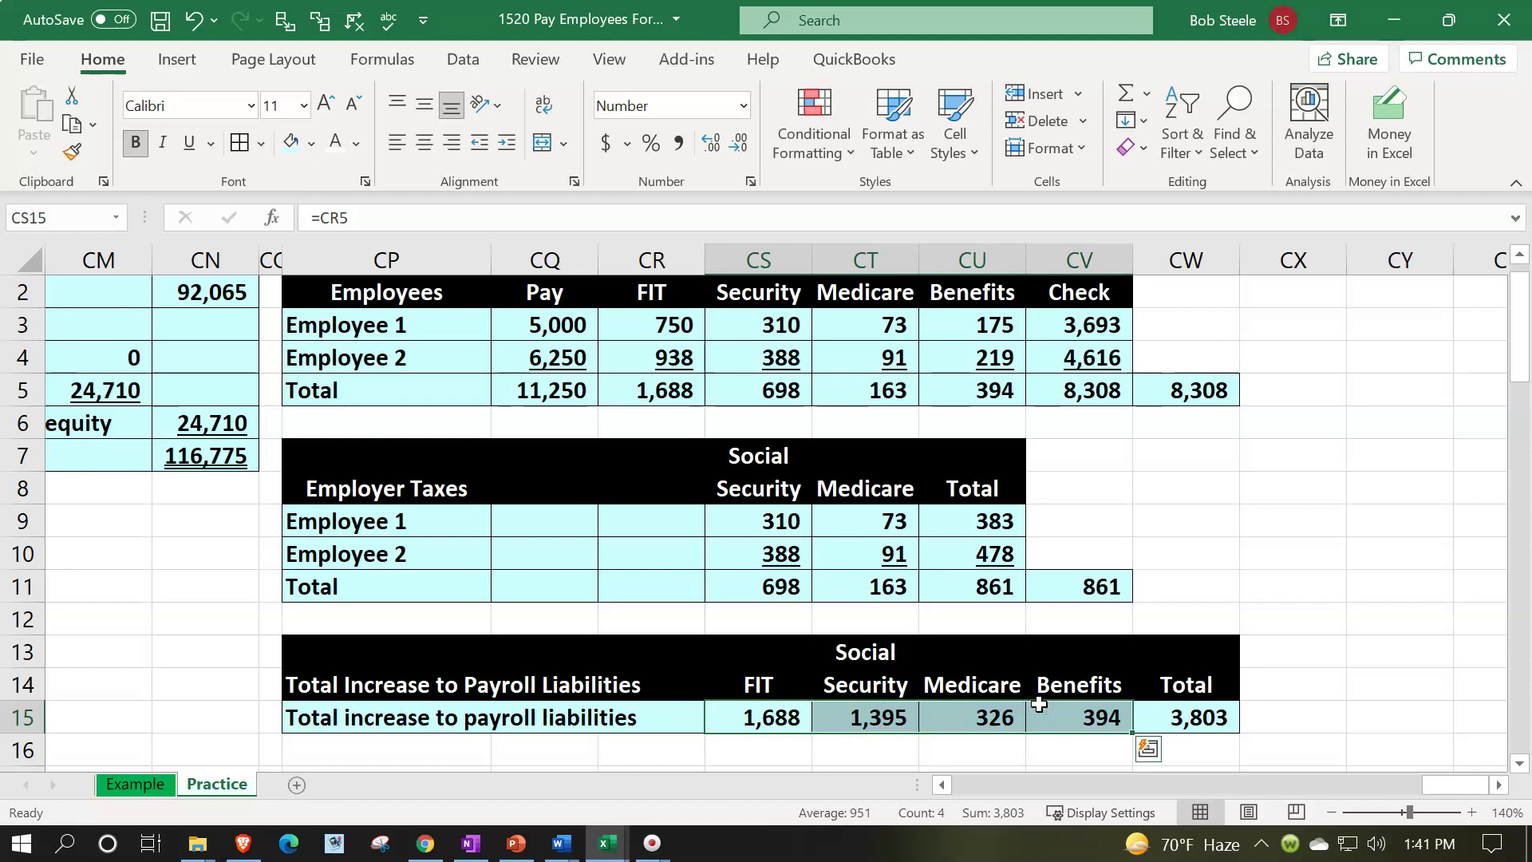
scroll(1039, 704, down, 1)
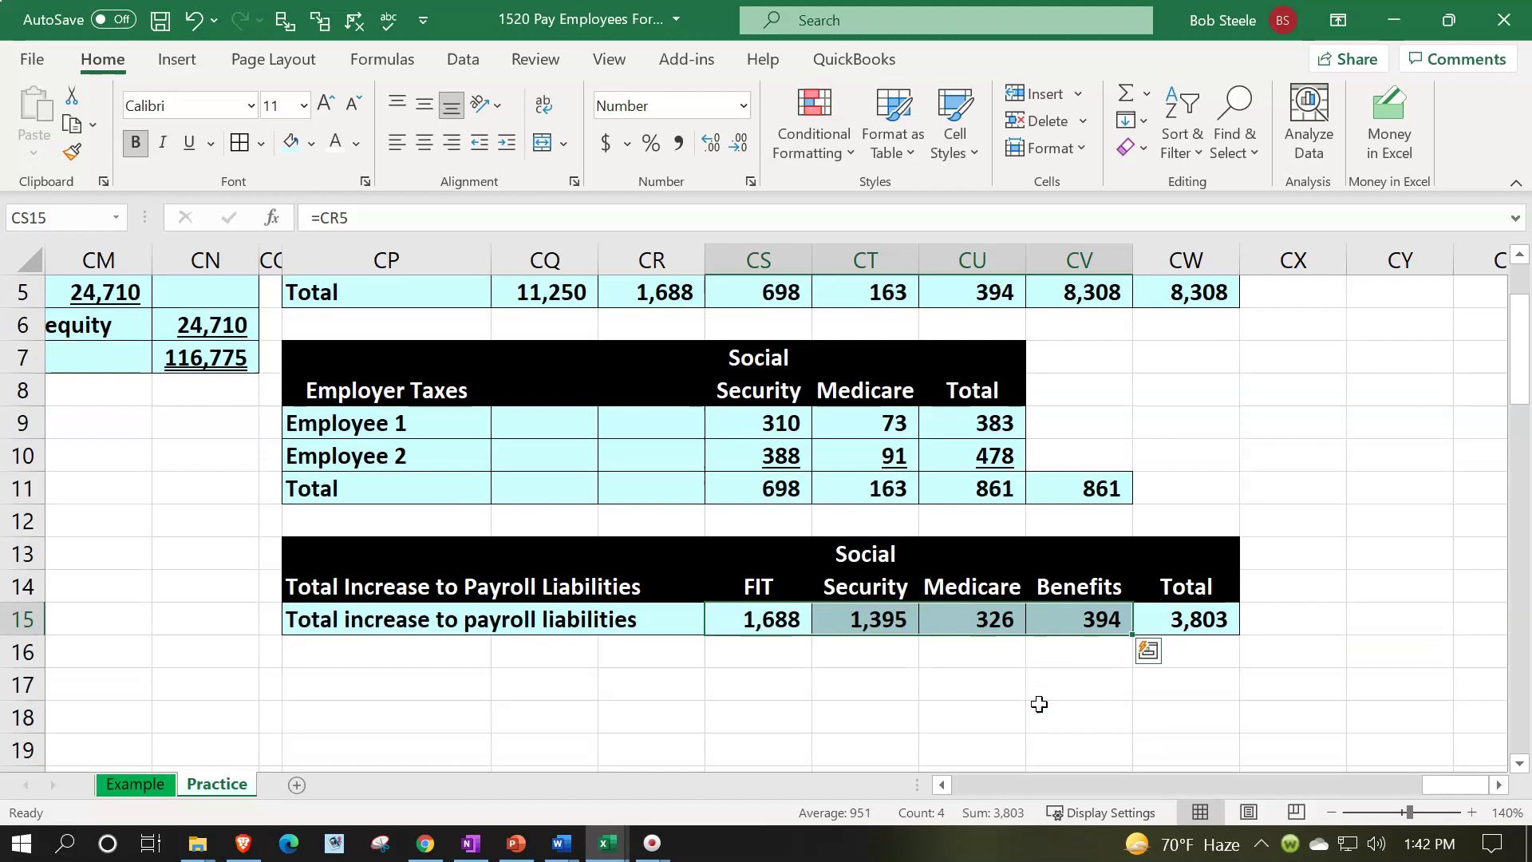
scroll(1040, 704, up, 1)
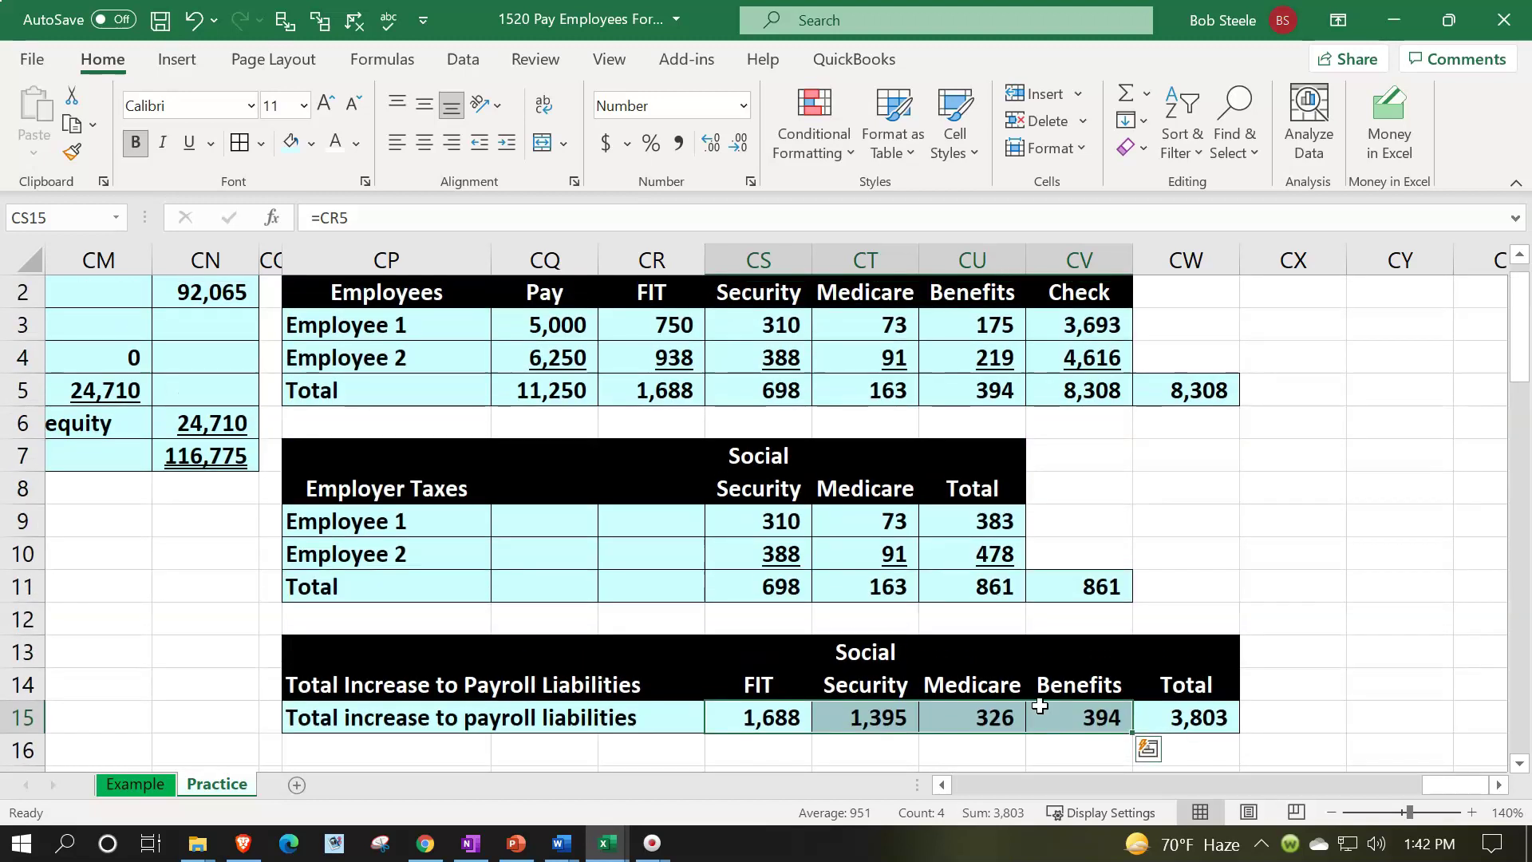
scroll(1039, 705, up, 1)
click(1163, 523)
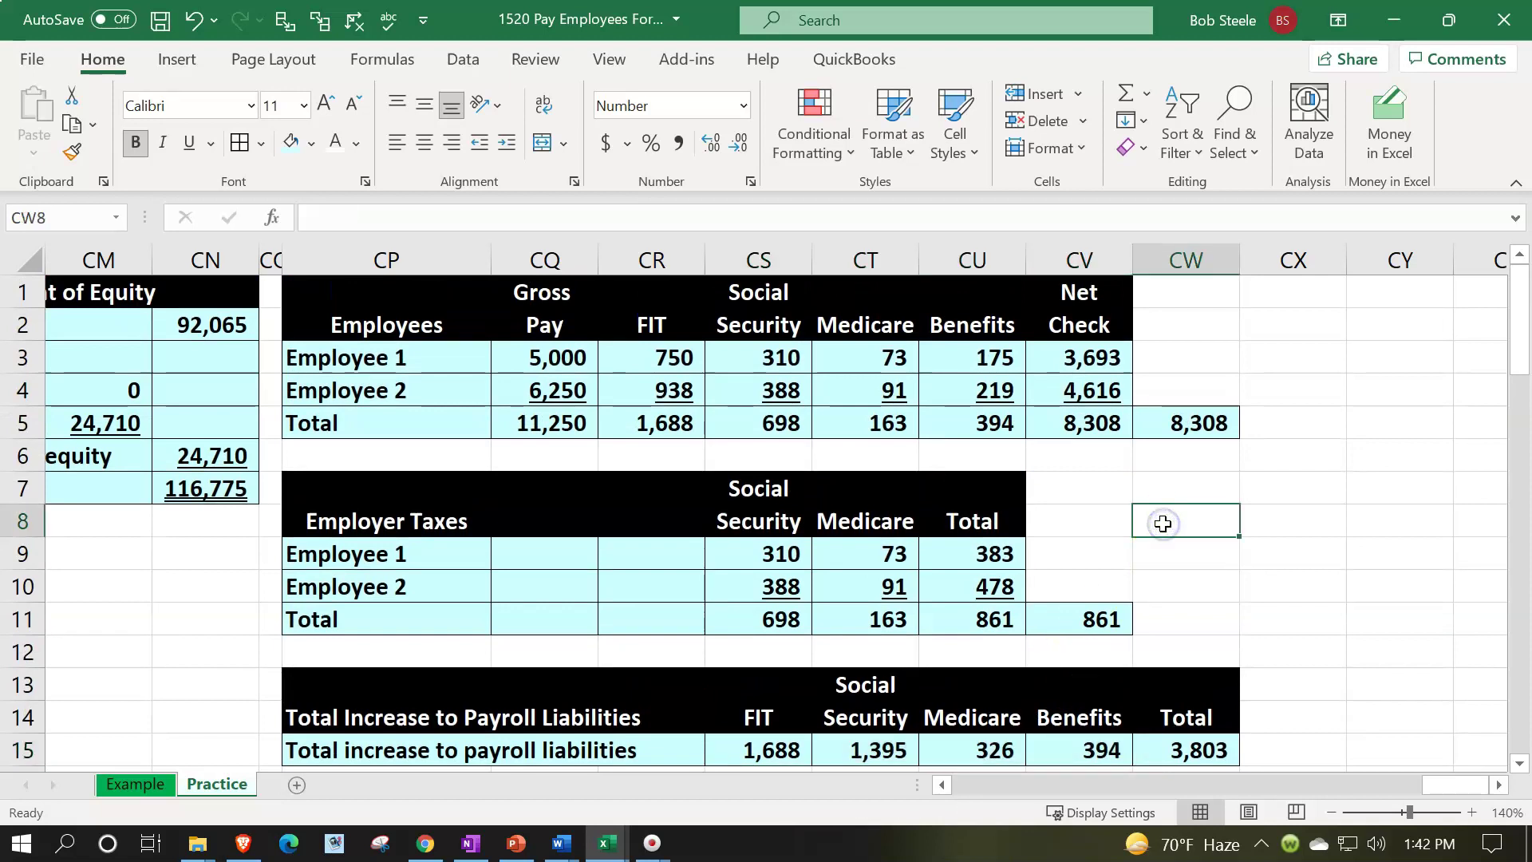